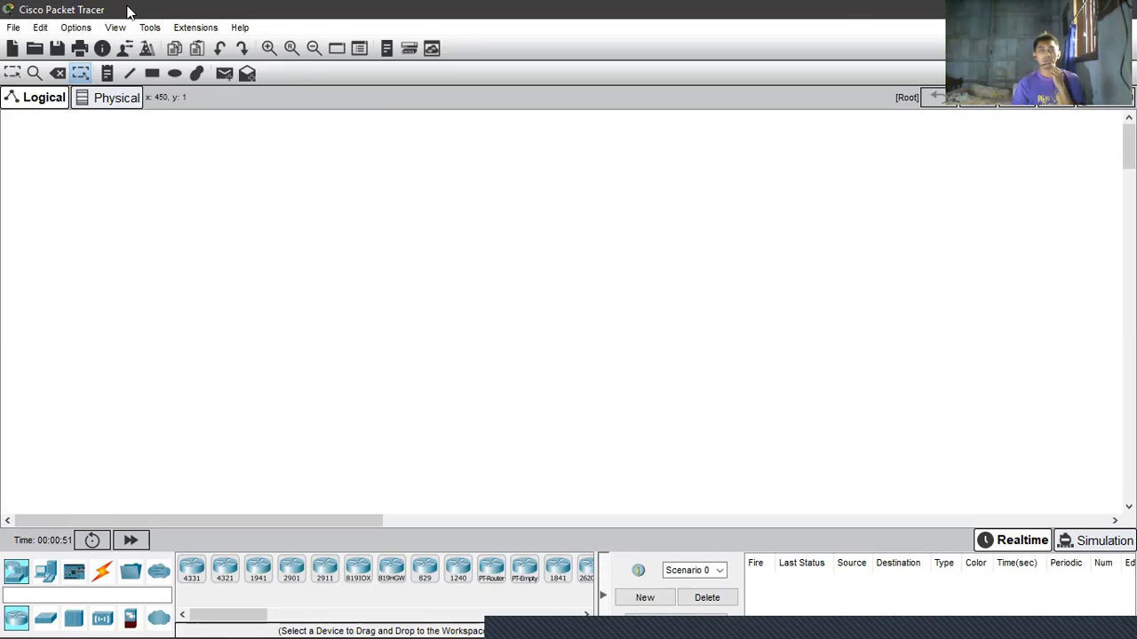
pyautogui.doubleClick(160, 16)
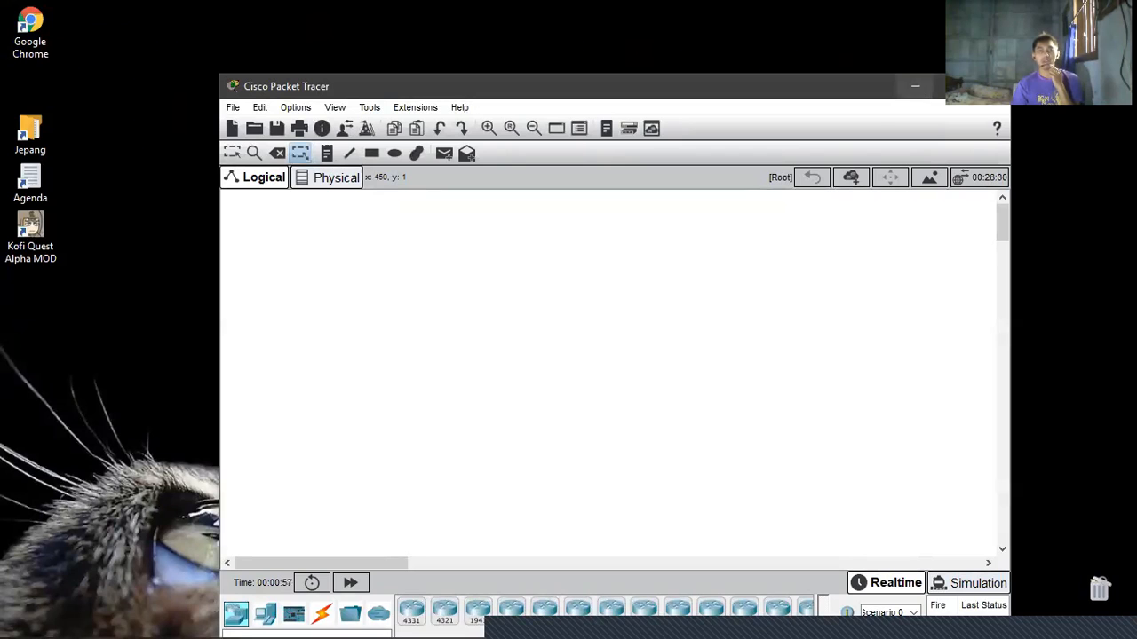
pyautogui.click(945, 87)
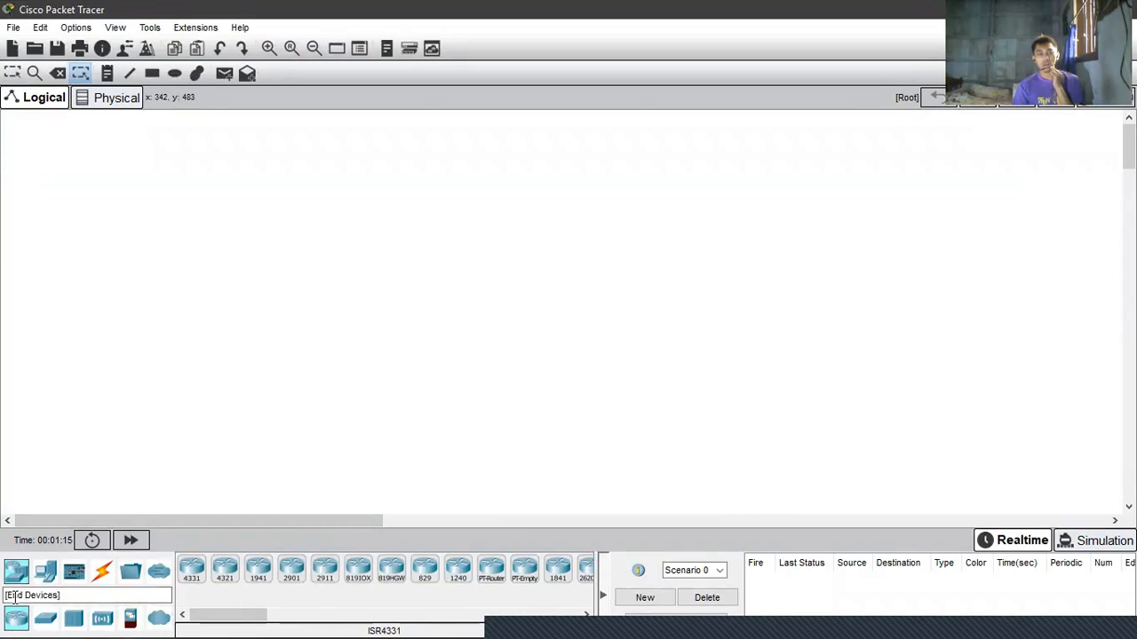
# Step: Look through the available switches, hubs, wireless devices, routers and end devices in the device catalogue
pyautogui.click(46, 619)
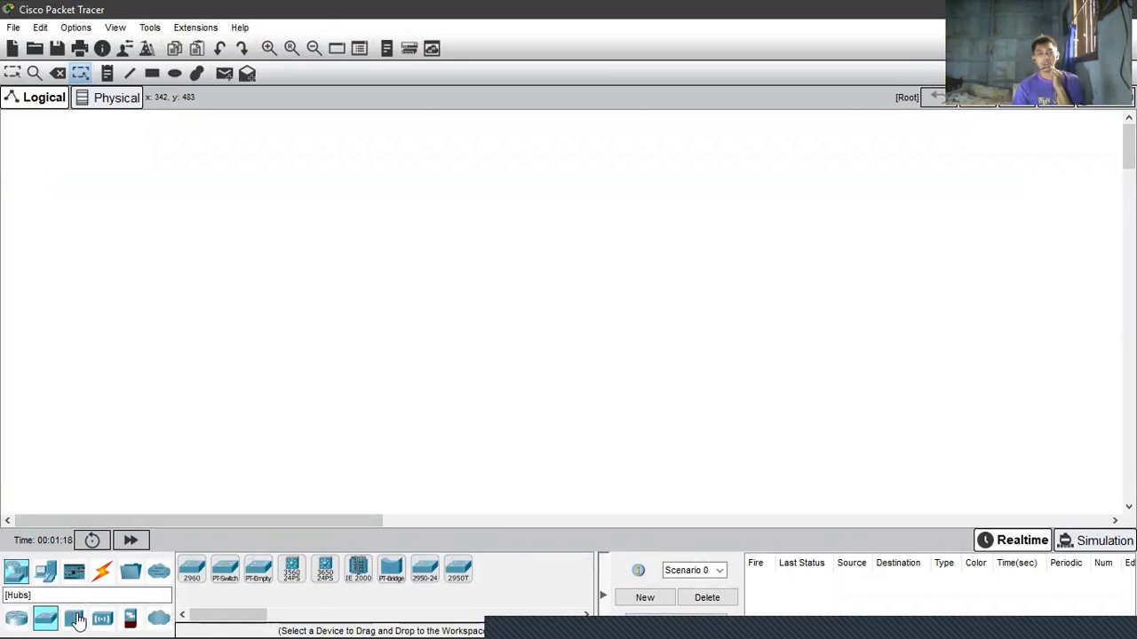
pyautogui.click(76, 620)
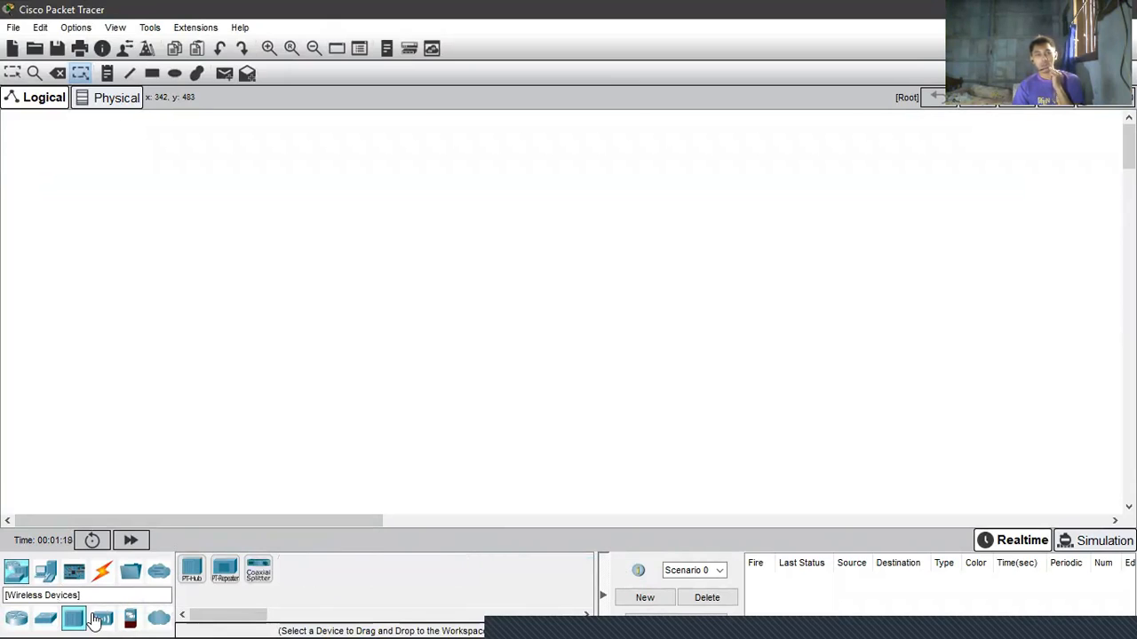
pyautogui.click(100, 620)
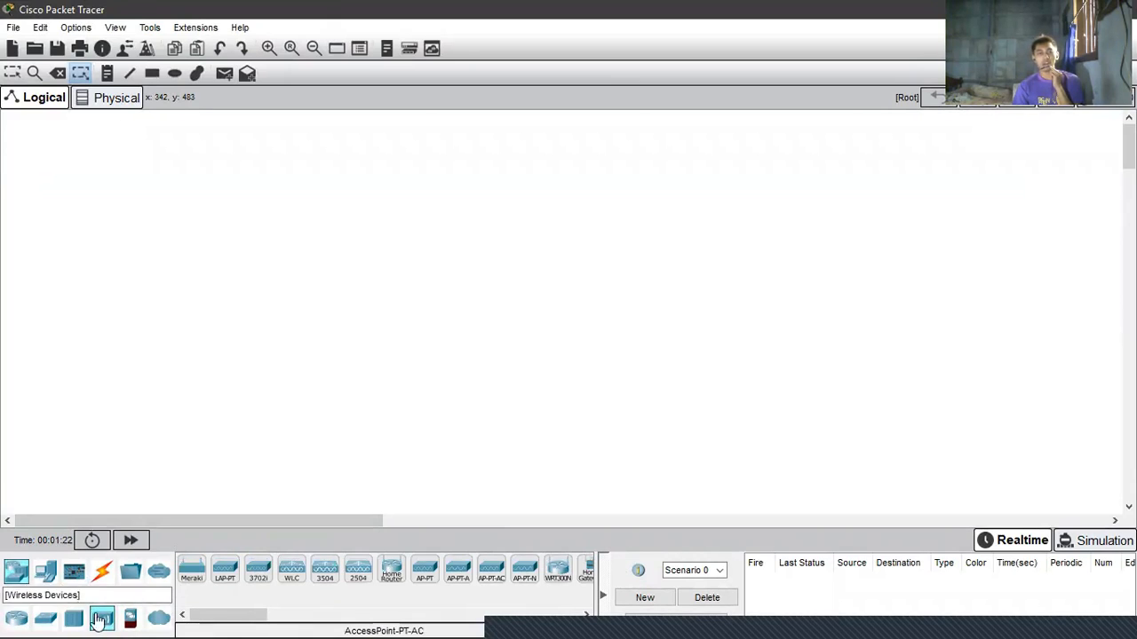
pyautogui.click(26, 614)
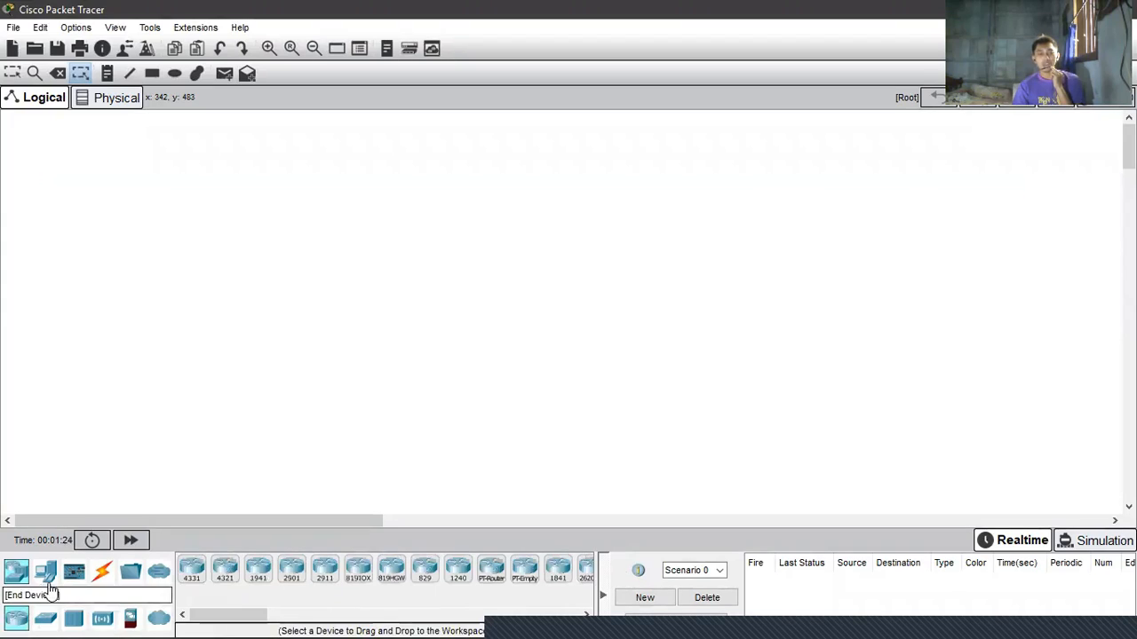
pyautogui.click(48, 572)
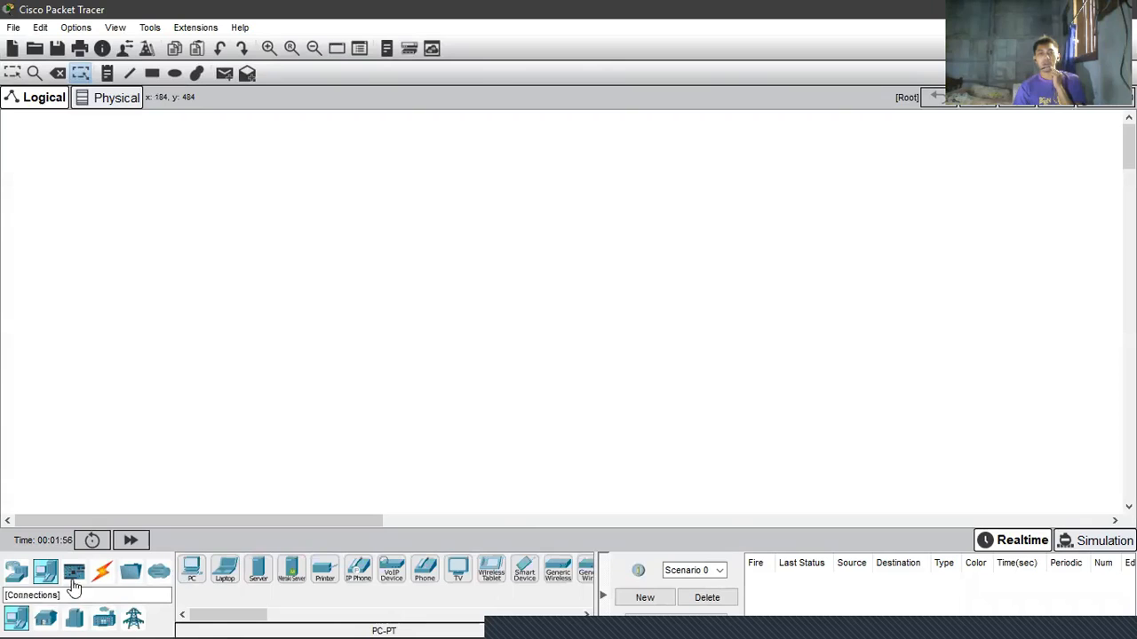
pyautogui.click(17, 576)
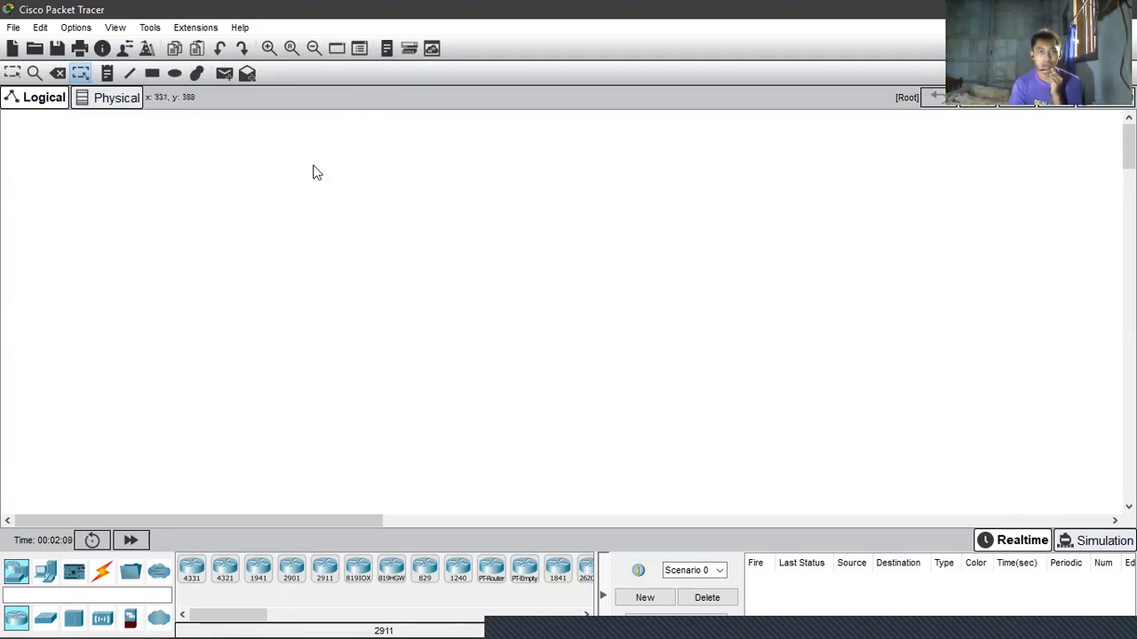
# Step: Add a workspace note reading "Komponen yang diperlukan" that lists 2 Router, 4 Switch, 1 Access Point and 7 End Devices
pyautogui.click(112, 79)
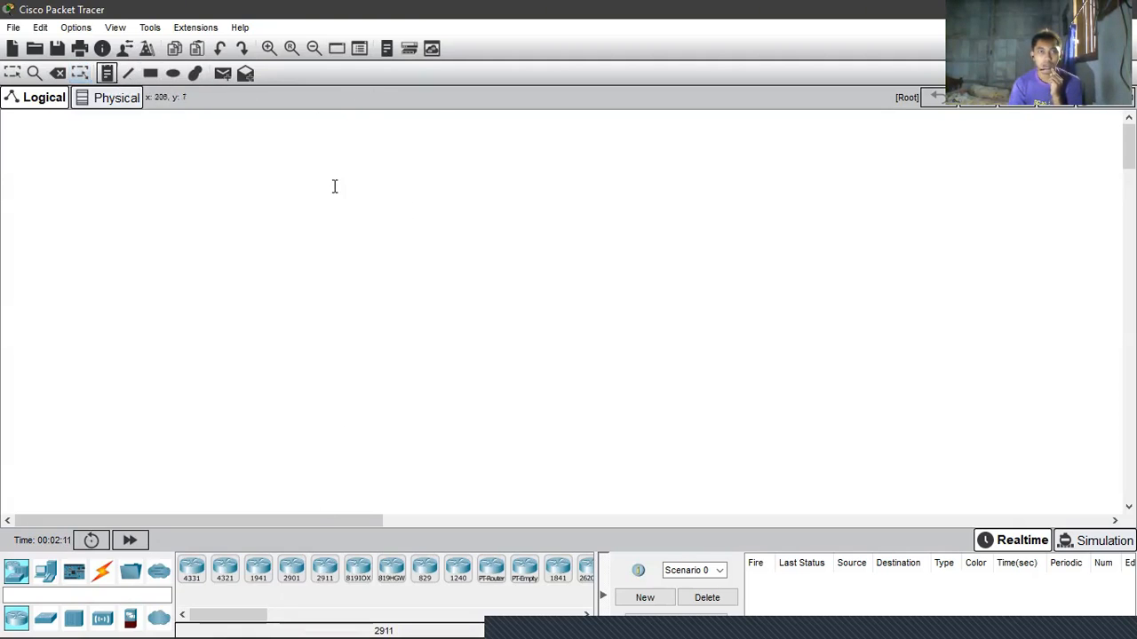
pyautogui.click(466, 219)
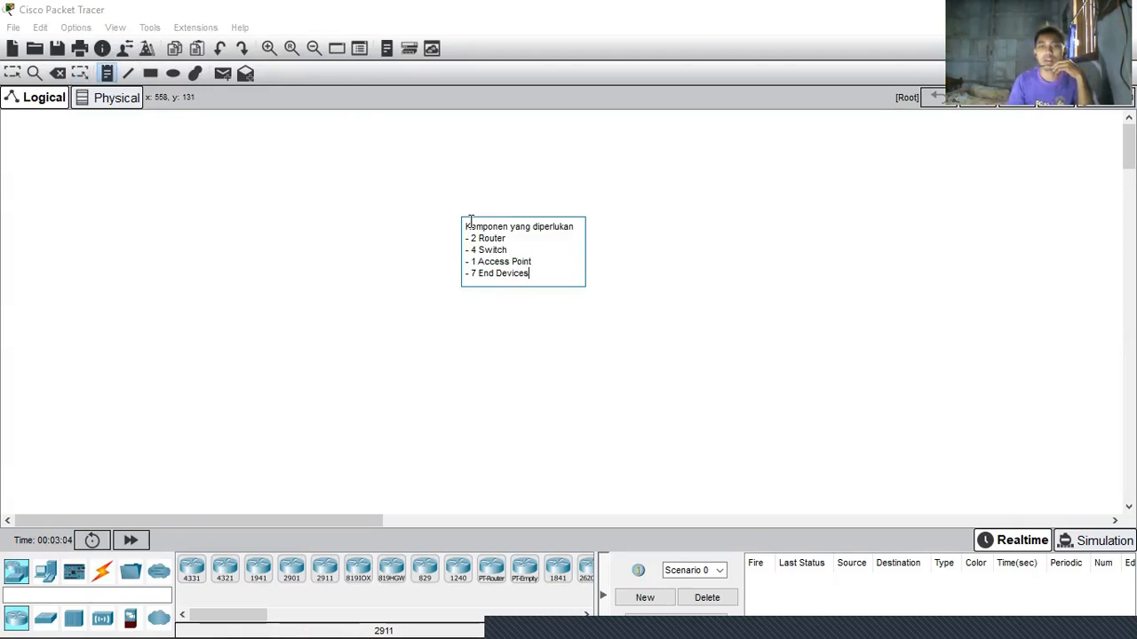
pyautogui.press('Escape')
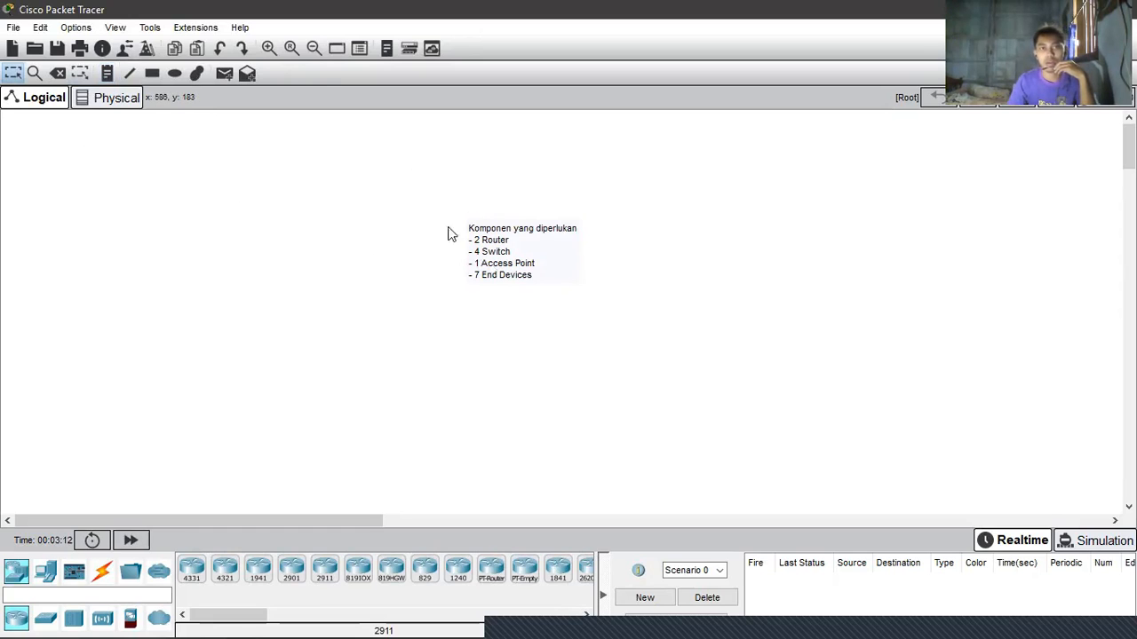
# Step: Move the component list note to the right side of the workspace, leaving the middle free for devices
pyautogui.click(270, 49)
pyautogui.click(270, 49)
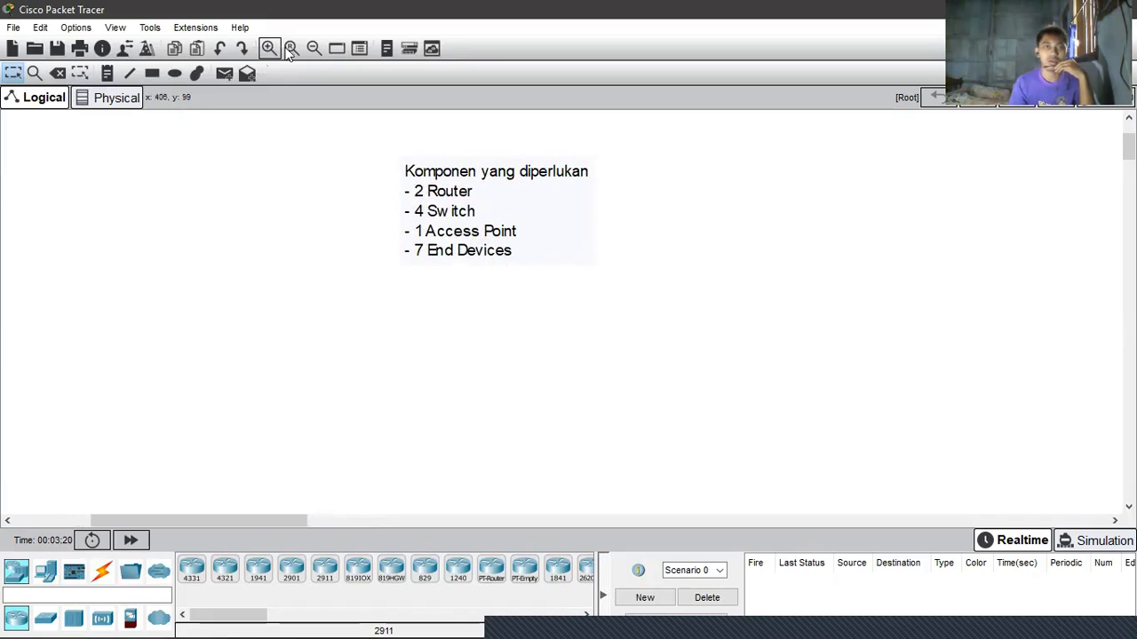
pyautogui.click(315, 48)
pyautogui.click(315, 49)
pyautogui.click(316, 49)
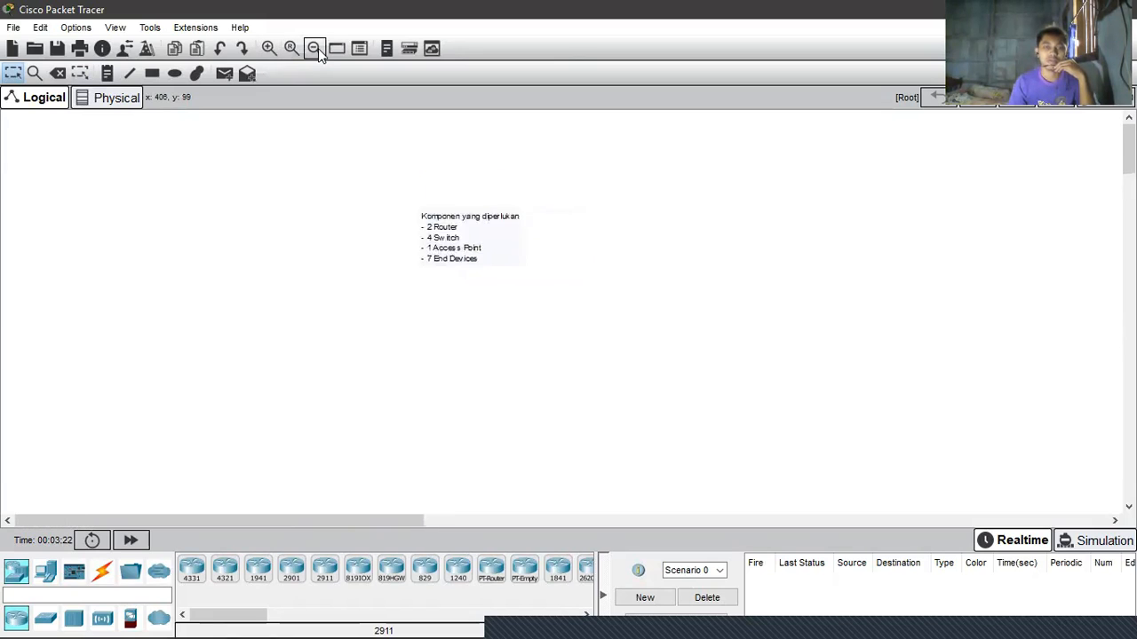
pyautogui.click(316, 49)
pyautogui.click(271, 50)
pyautogui.click(270, 50)
pyautogui.click(271, 49)
pyautogui.moveTo(537, 287); pyautogui.dragTo(832, 355)
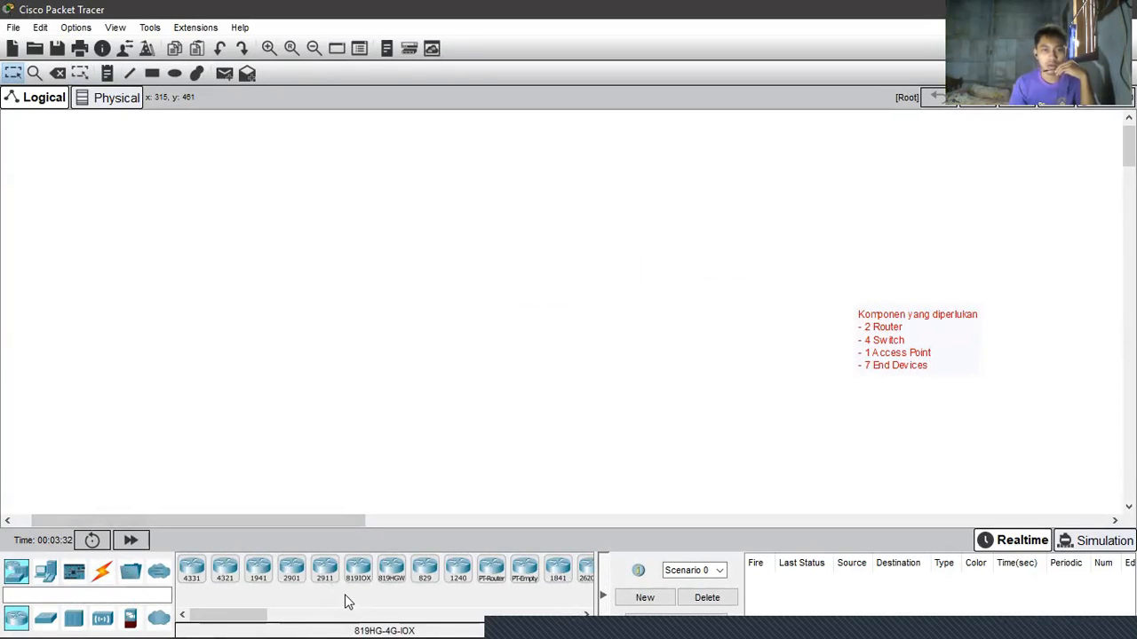
# Step: Place two 2911 routers side by side in the upper part of the workspace and align them at the same height
pyautogui.click(325, 573)
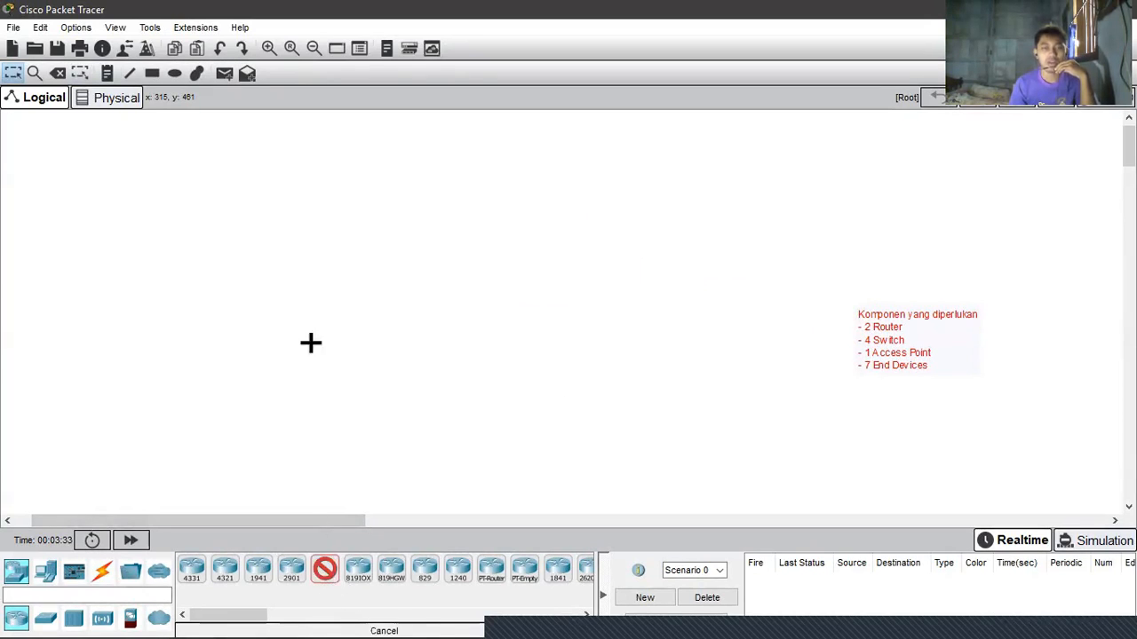
pyautogui.click(302, 210)
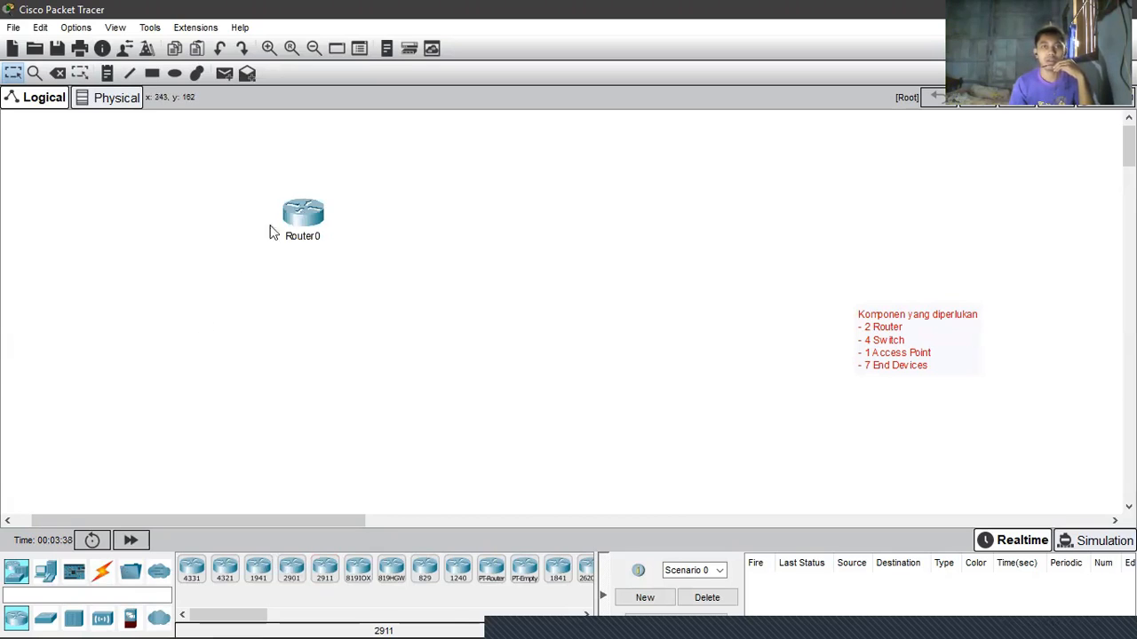
pyautogui.moveTo(300, 225)
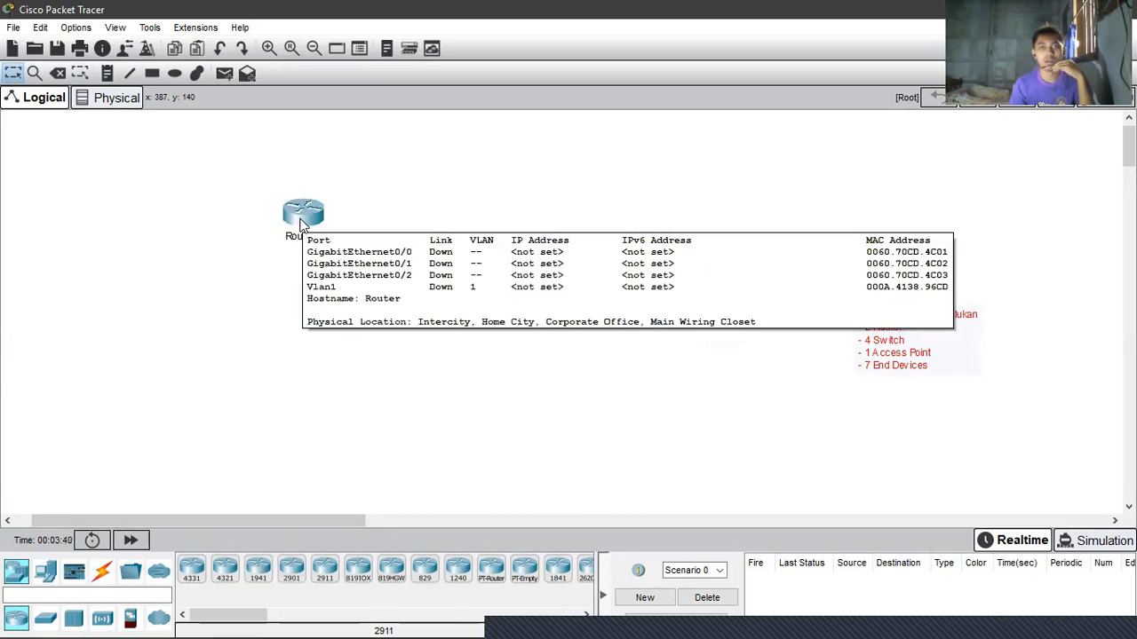
pyautogui.moveTo(783, 259); pyautogui.dragTo(1030, 422)
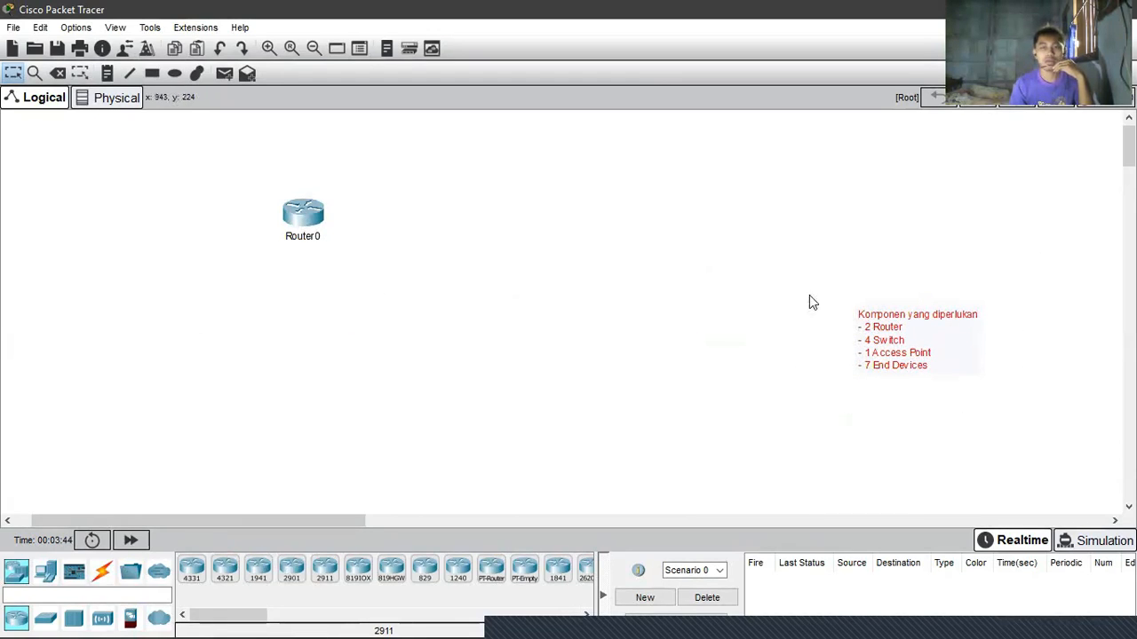
pyautogui.click(428, 243)
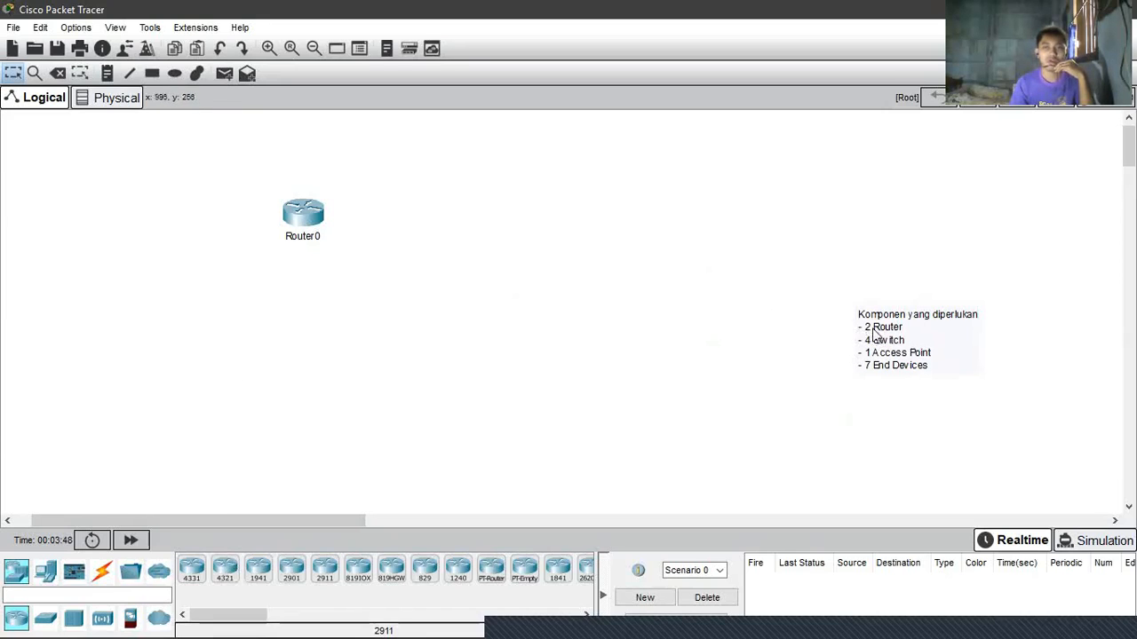
pyautogui.click(325, 568)
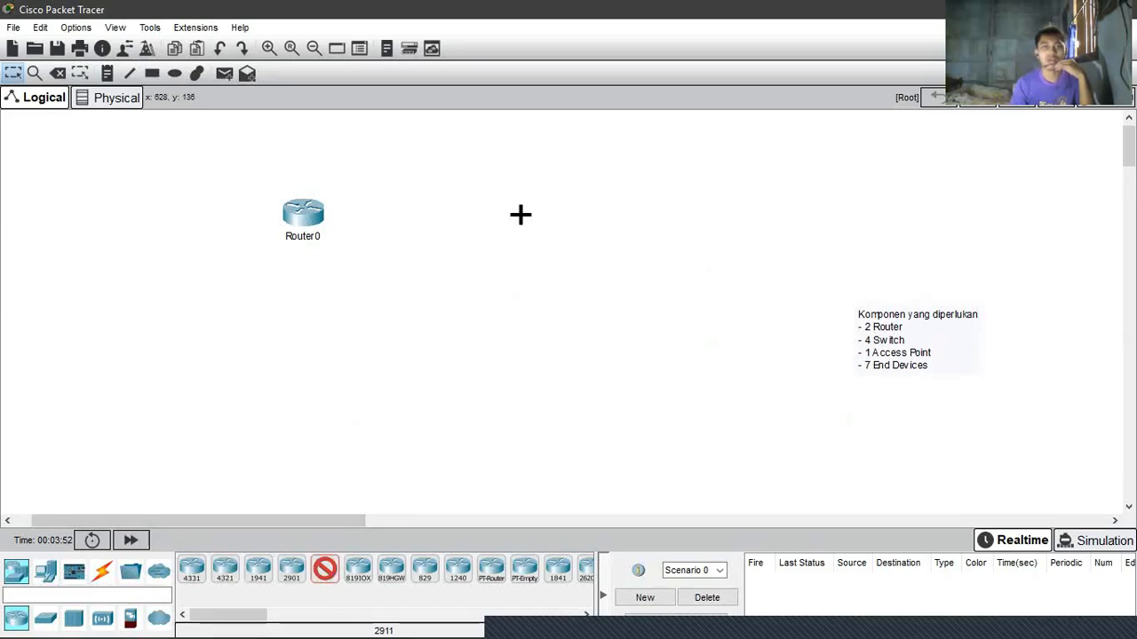
pyautogui.click(521, 214)
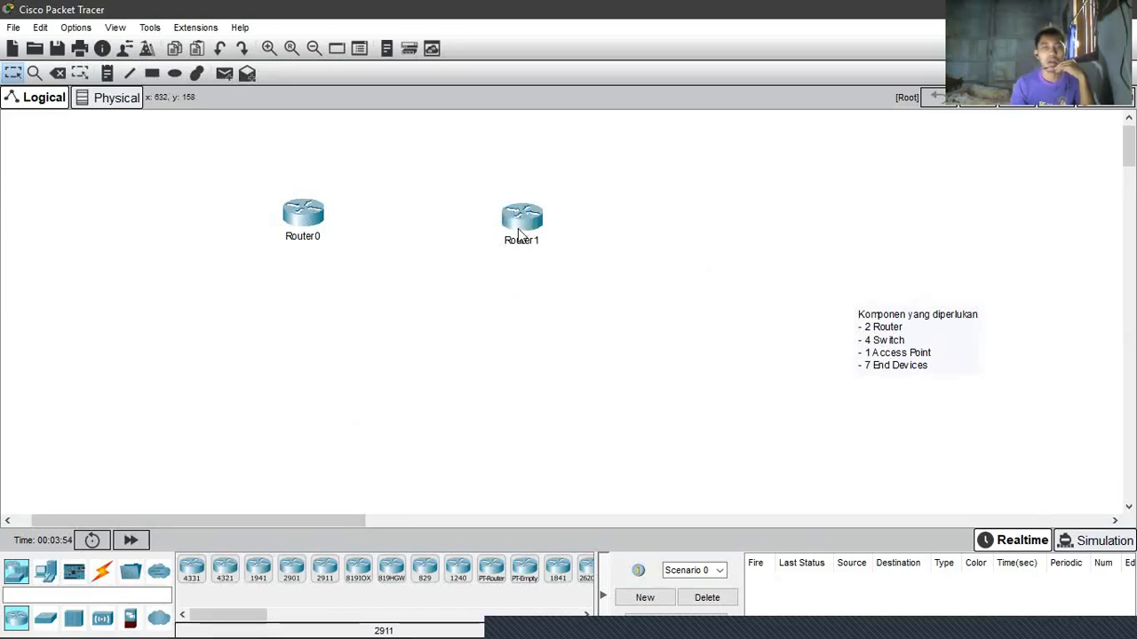
pyautogui.moveTo(521, 233); pyautogui.dragTo(525, 229)
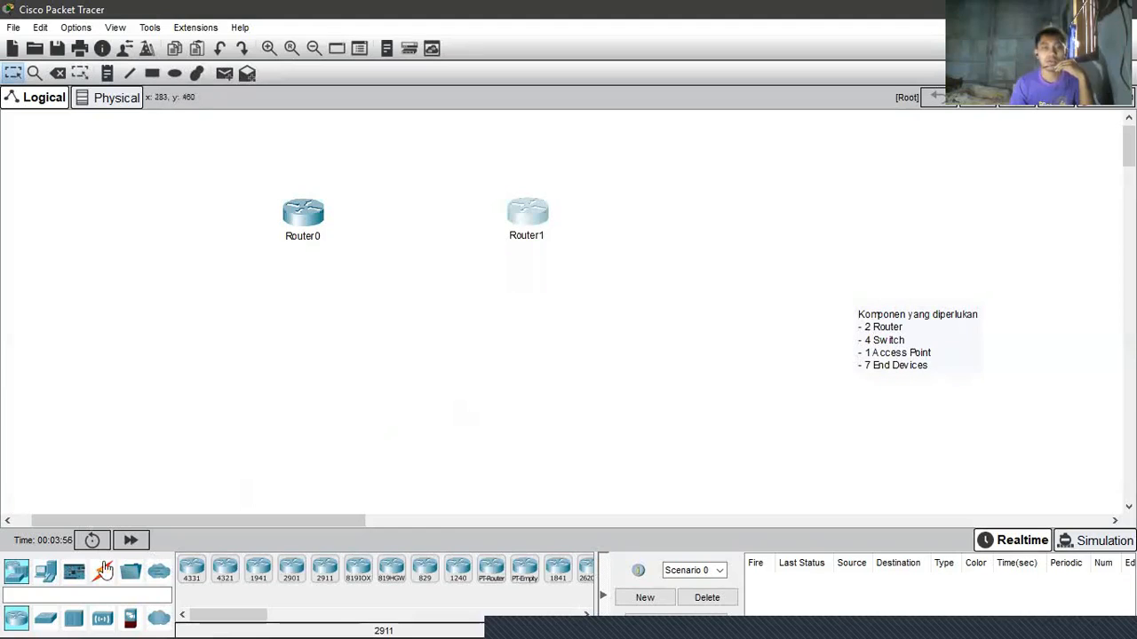
# Step: Place four 2960 switches in a row below the routers, two beneath each router
pyautogui.click(46, 618)
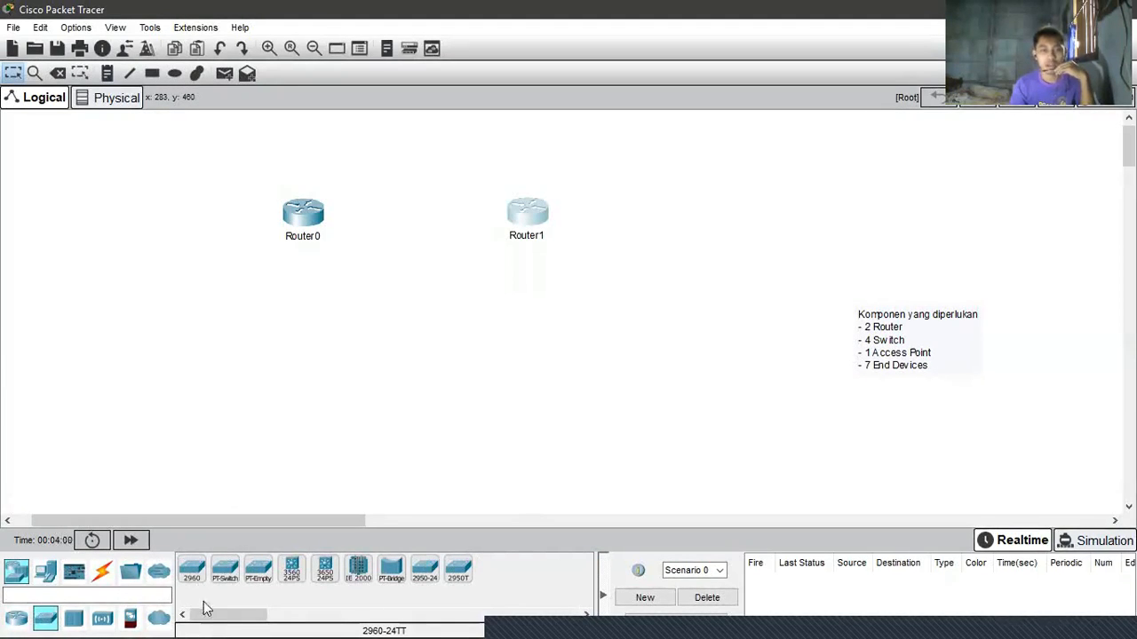
pyautogui.click(193, 573)
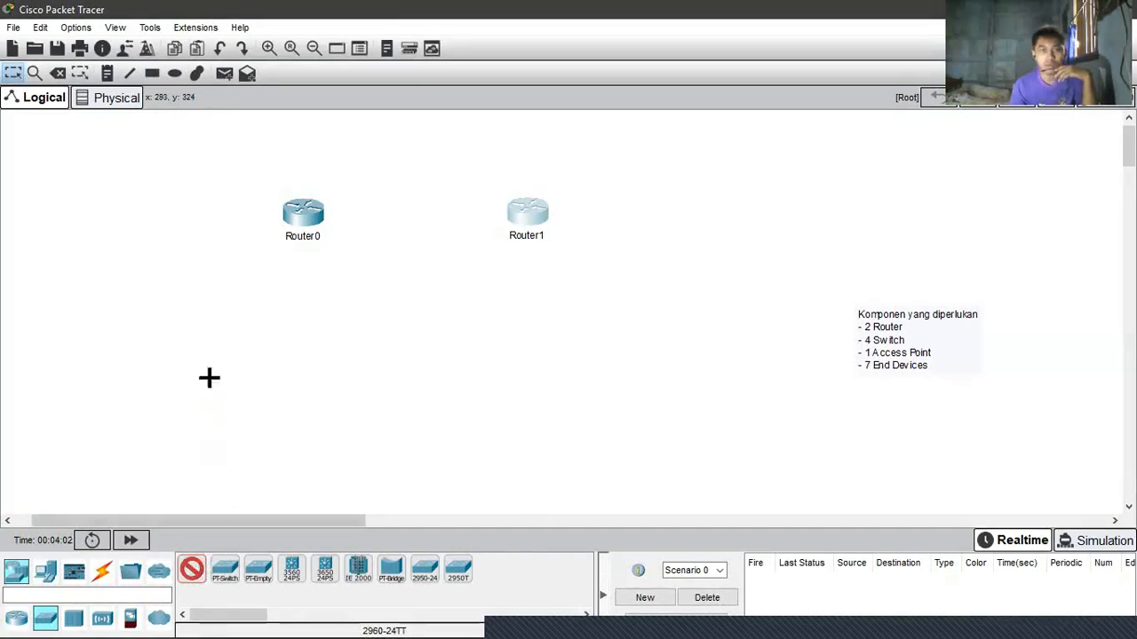
pyautogui.click(189, 339)
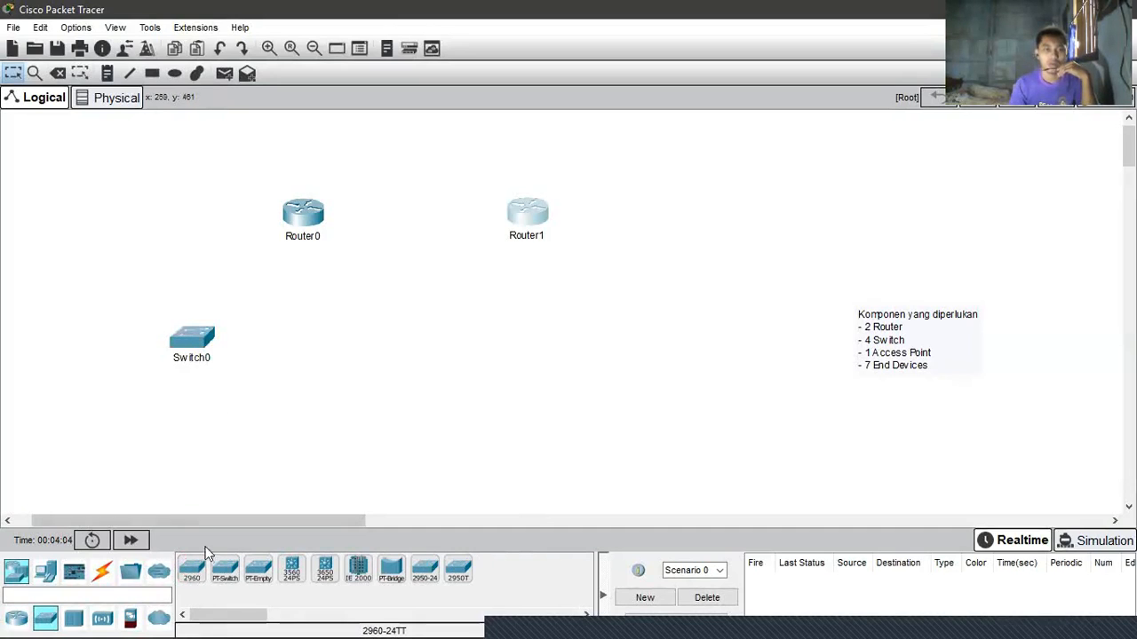
pyautogui.click(328, 343)
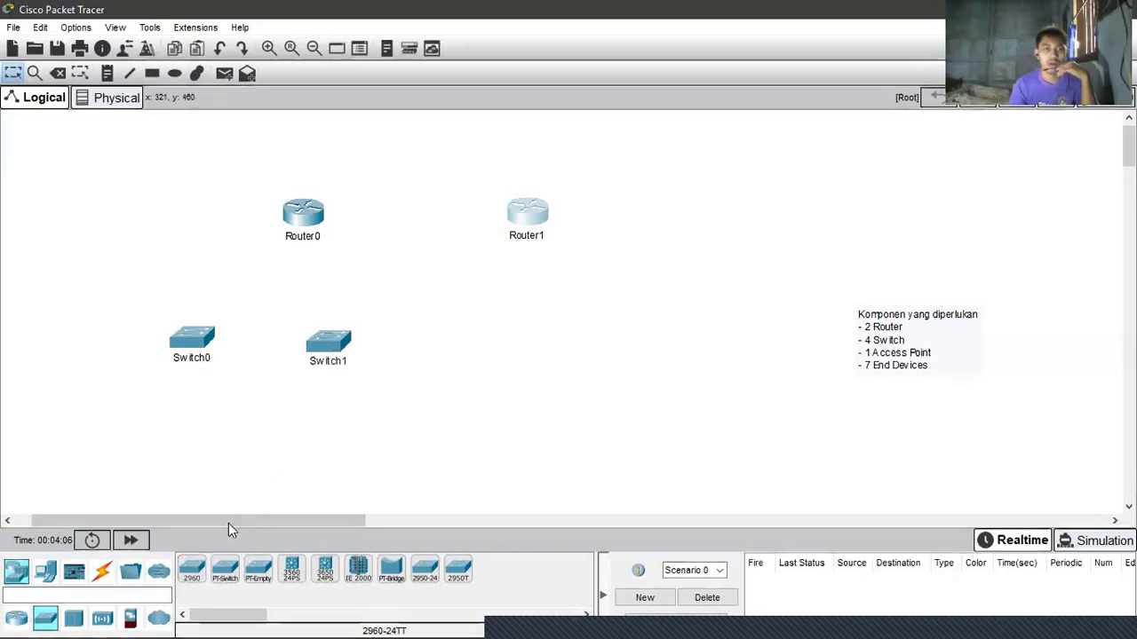
pyautogui.click(494, 347)
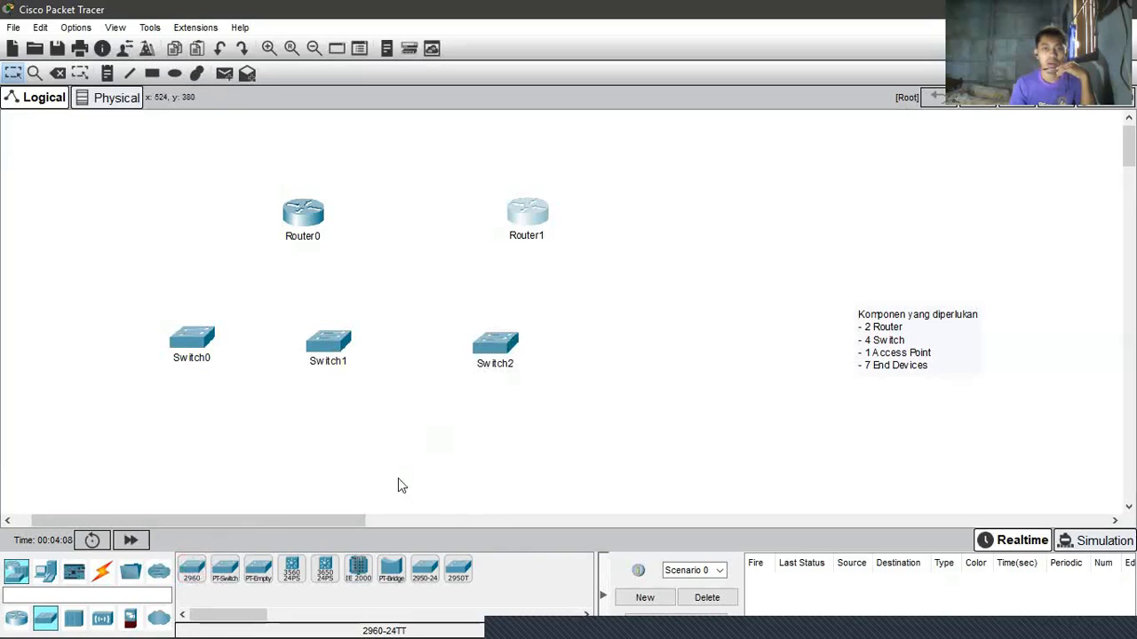
pyautogui.click(573, 346)
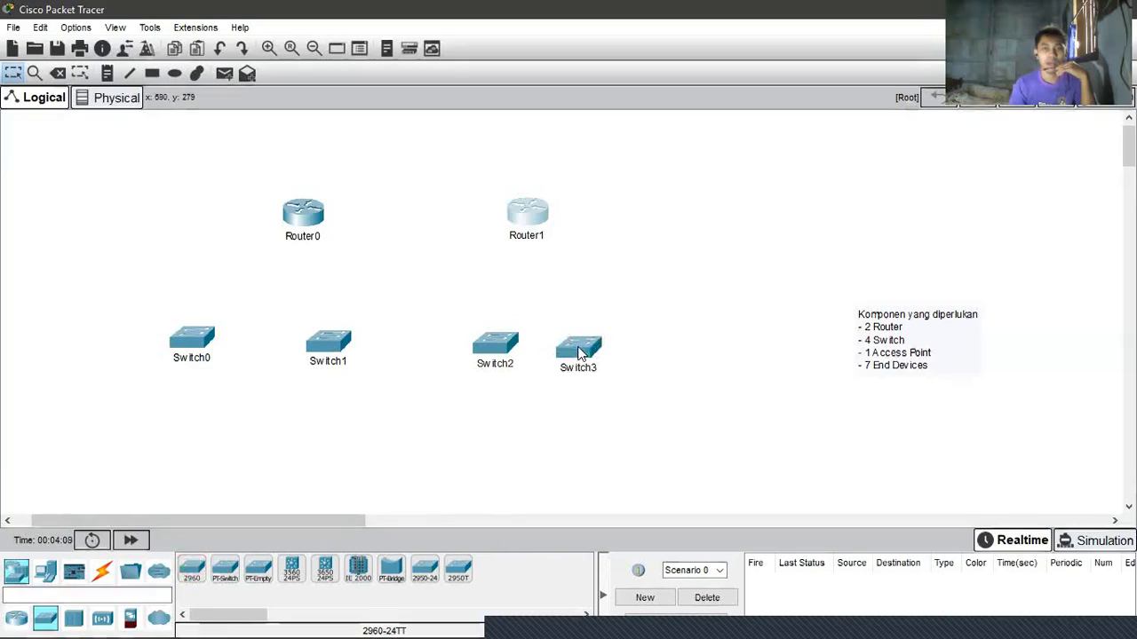
# Step: Change the switch entry in the component list note to 5 Switch
pyautogui.doubleClick(898, 336)
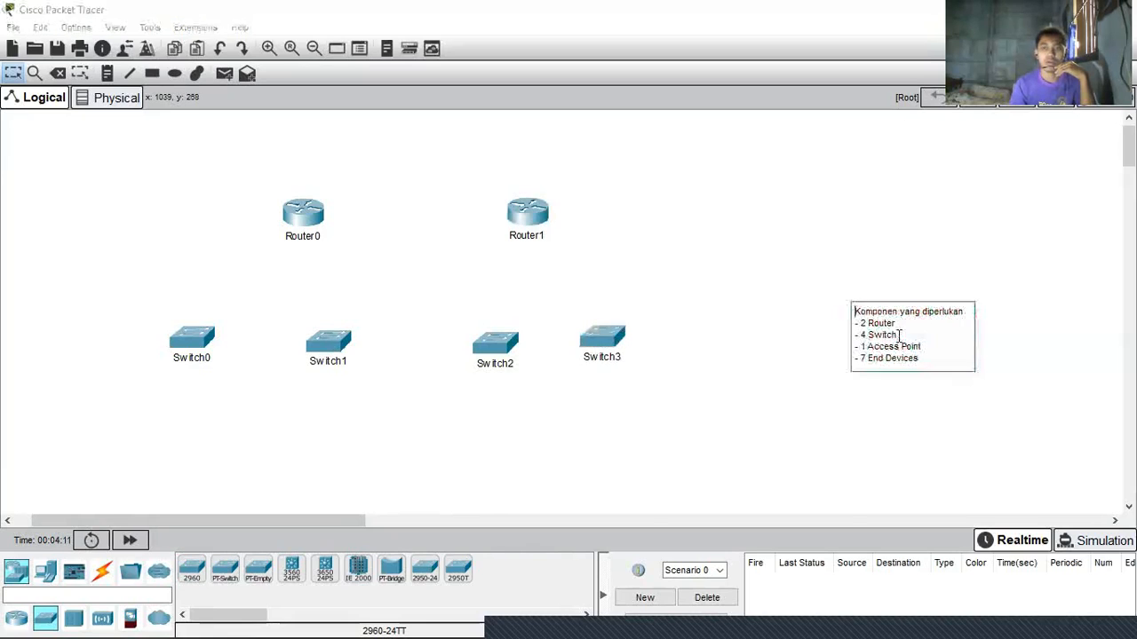
pyautogui.click(869, 336)
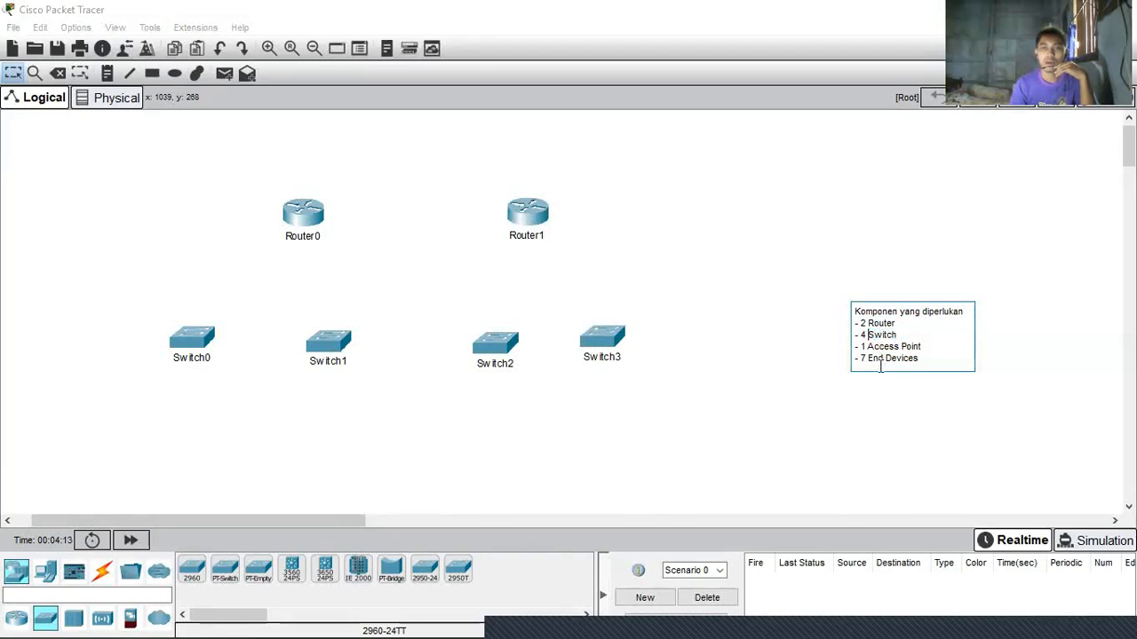
pyautogui.press('Tab')
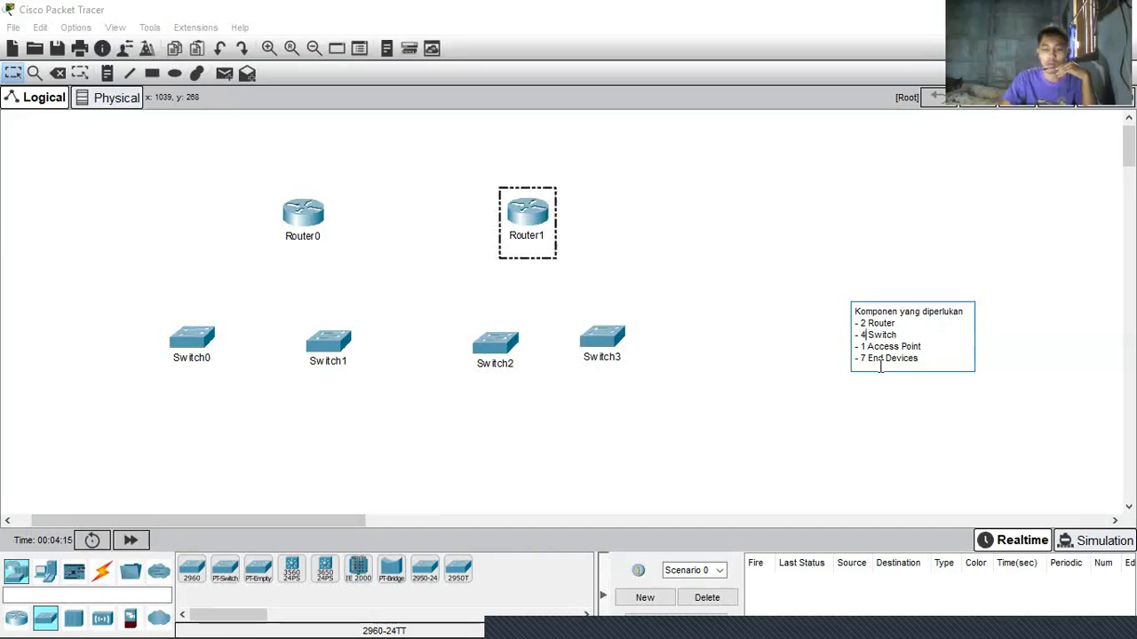
pyautogui.press('Left')
pyautogui.press('BackSpace')
pyautogui.click(882, 373)
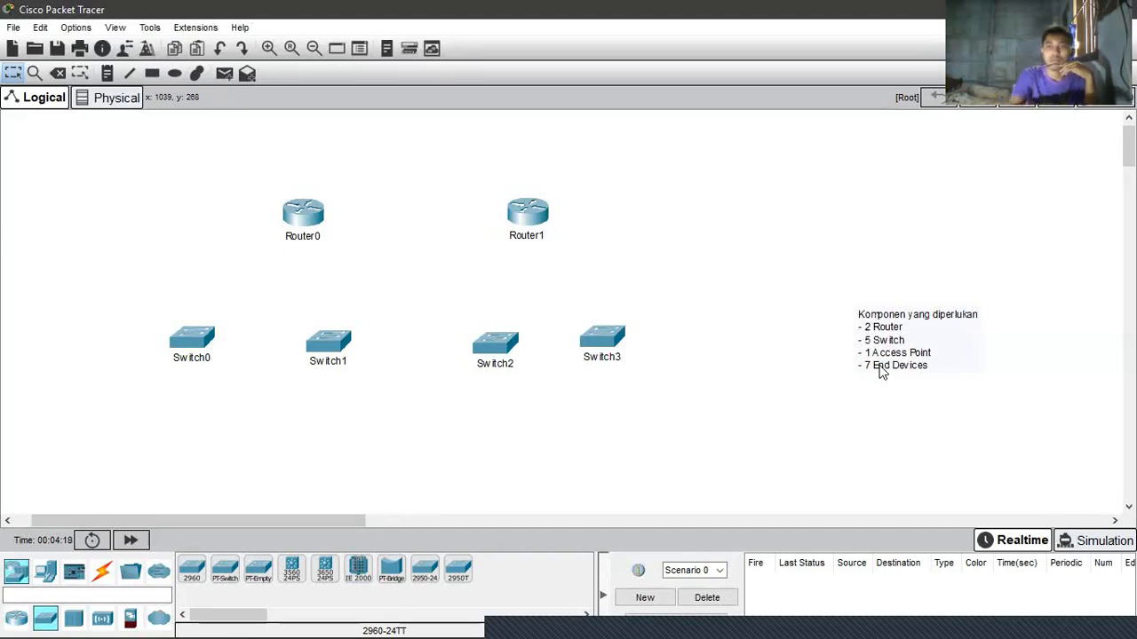
# Step: Place a fifth 2960 switch above and to the right of Switch3, and nudge Switch3 level with Switch2
pyautogui.click(191, 571)
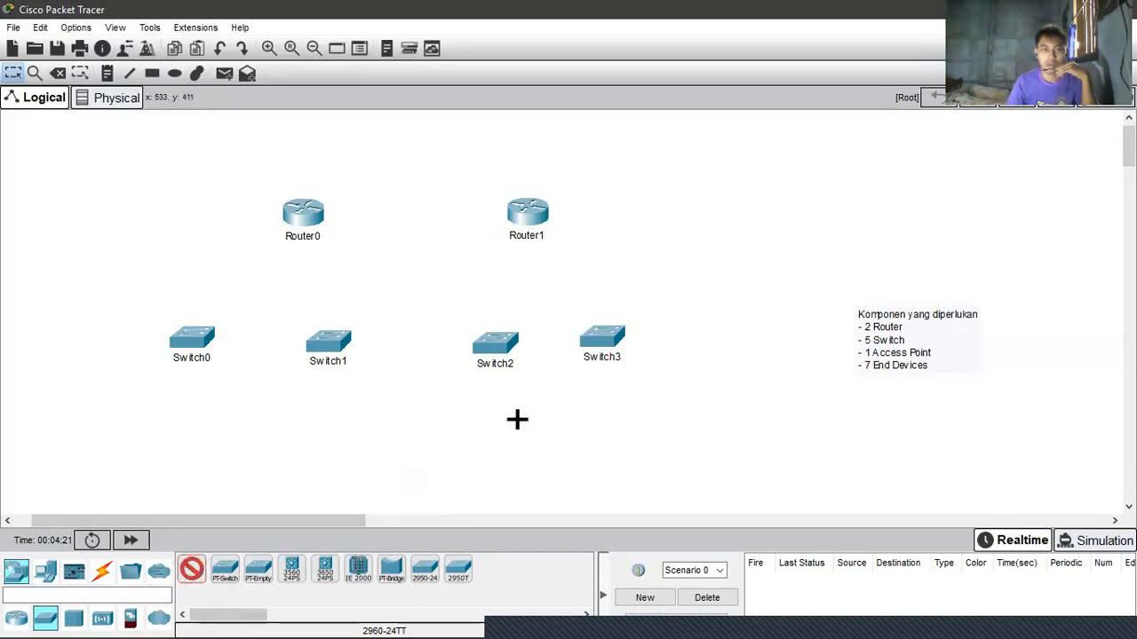
pyautogui.click(699, 272)
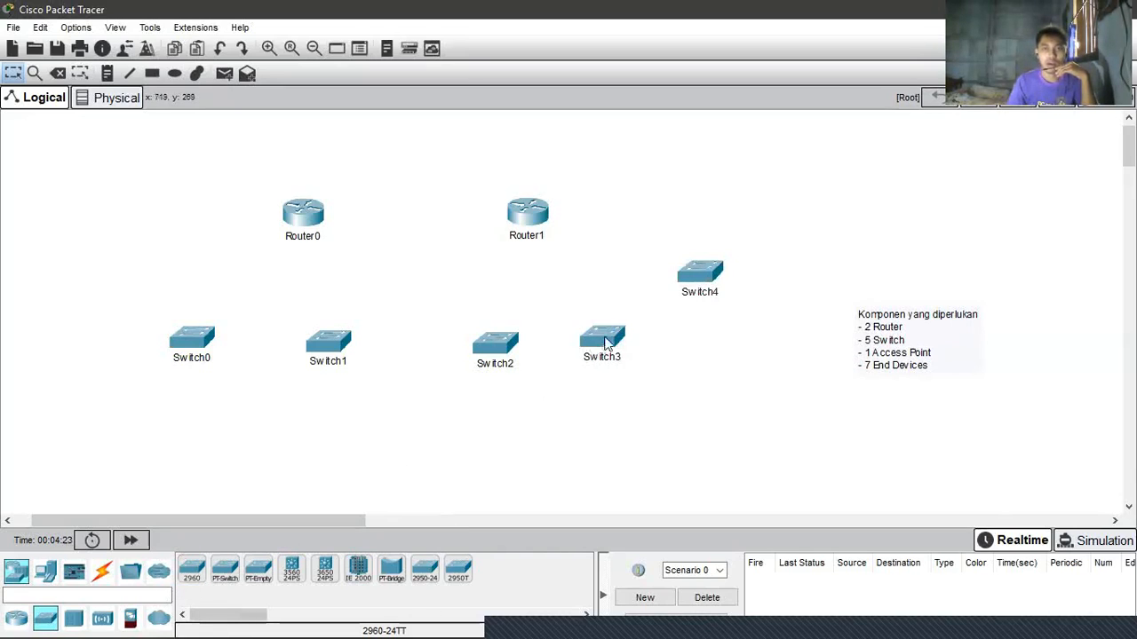
pyautogui.moveTo(606, 342); pyautogui.dragTo(609, 348)
pyautogui.moveTo(711, 276); pyautogui.dragTo(727, 272)
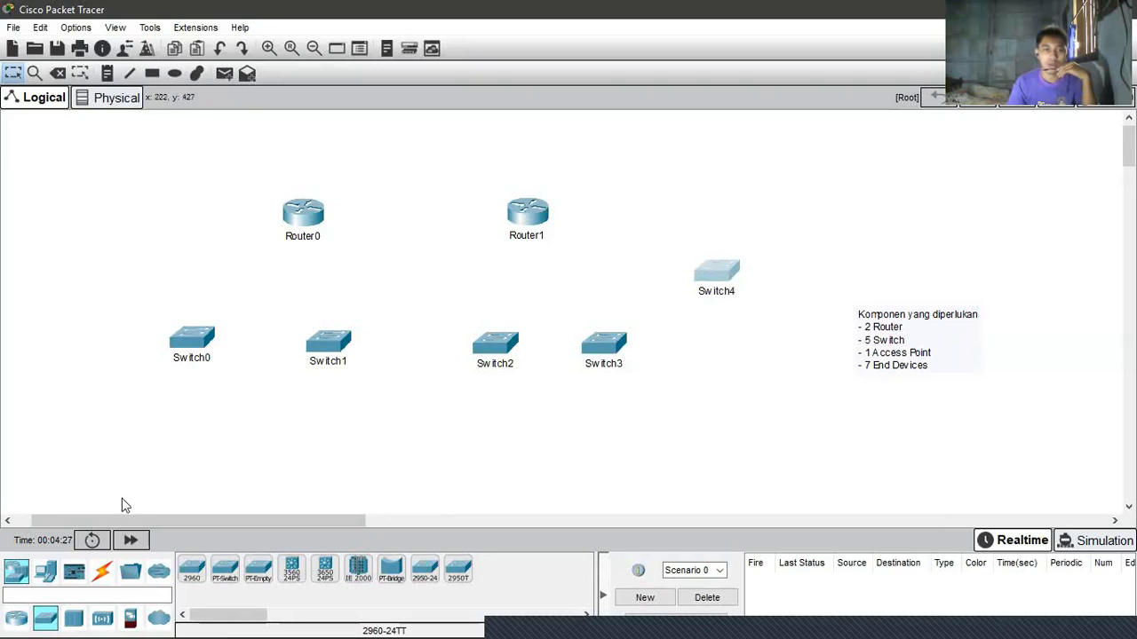
# Step: Place an AP-PT access point to the right of Switch4, level with it
pyautogui.click(102, 619)
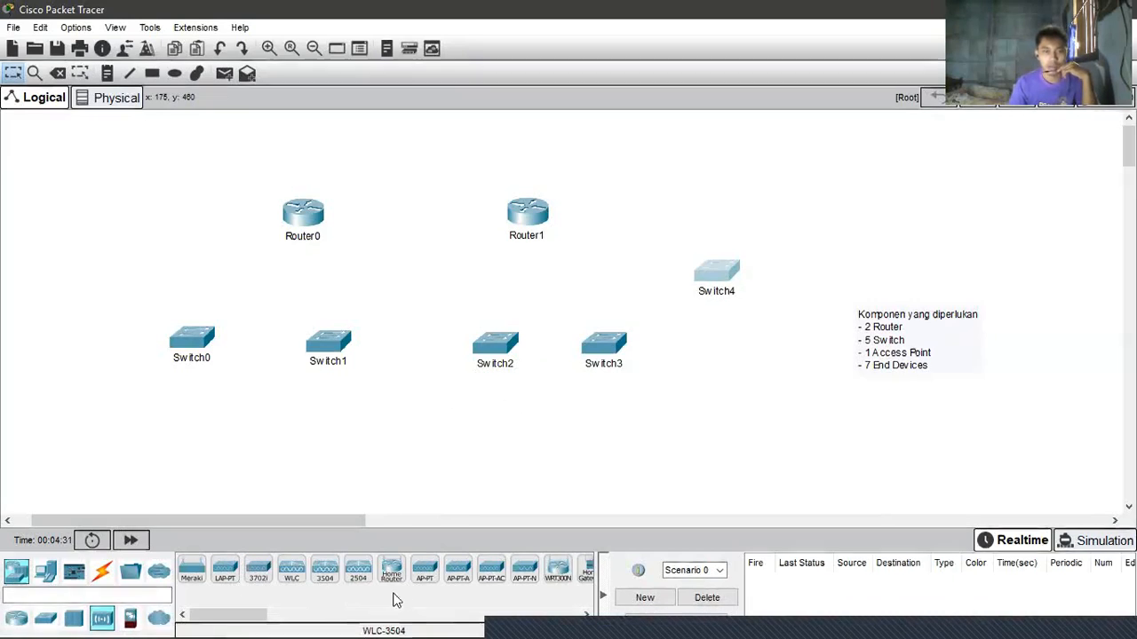
pyautogui.click(424, 573)
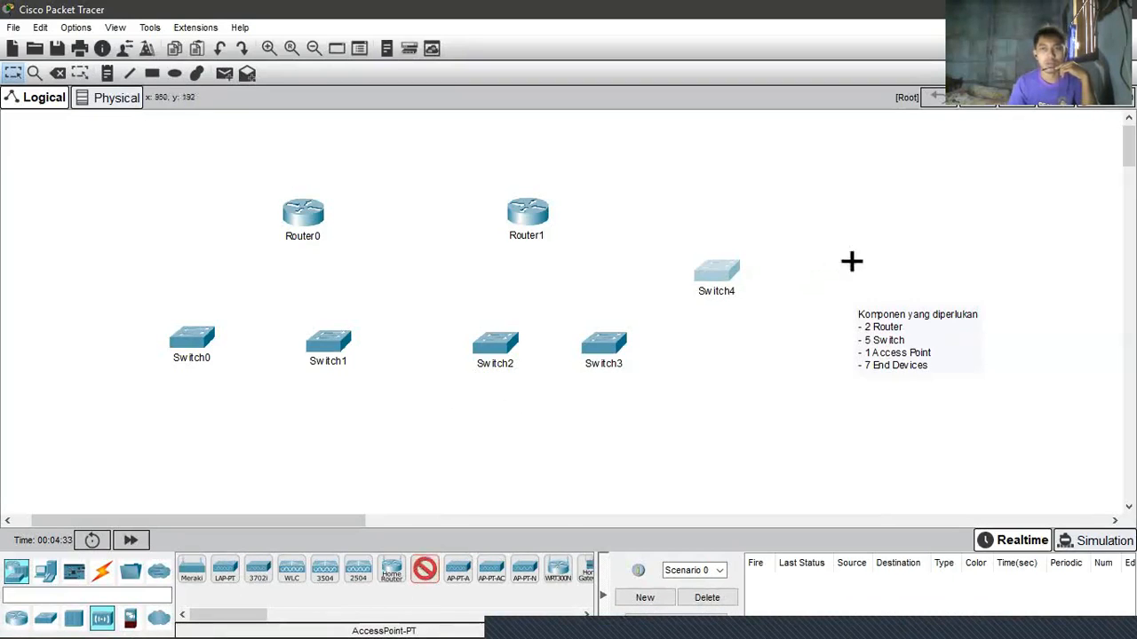
pyautogui.click(877, 264)
pyautogui.moveTo(877, 266); pyautogui.dragTo(828, 286)
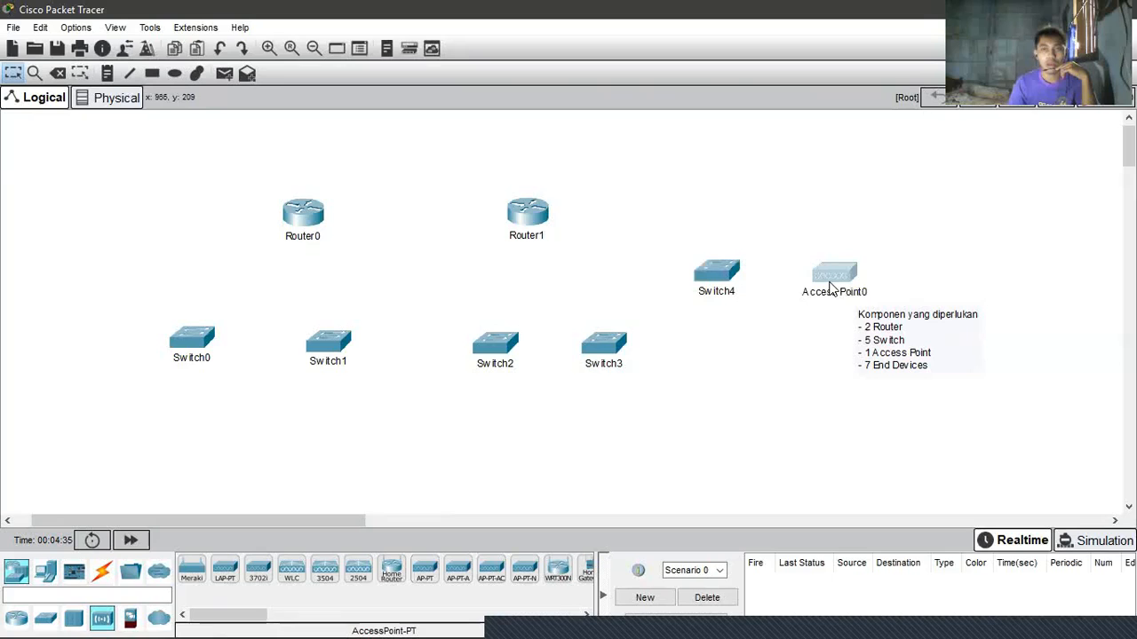
pyautogui.click(828, 286)
pyautogui.click(815, 440)
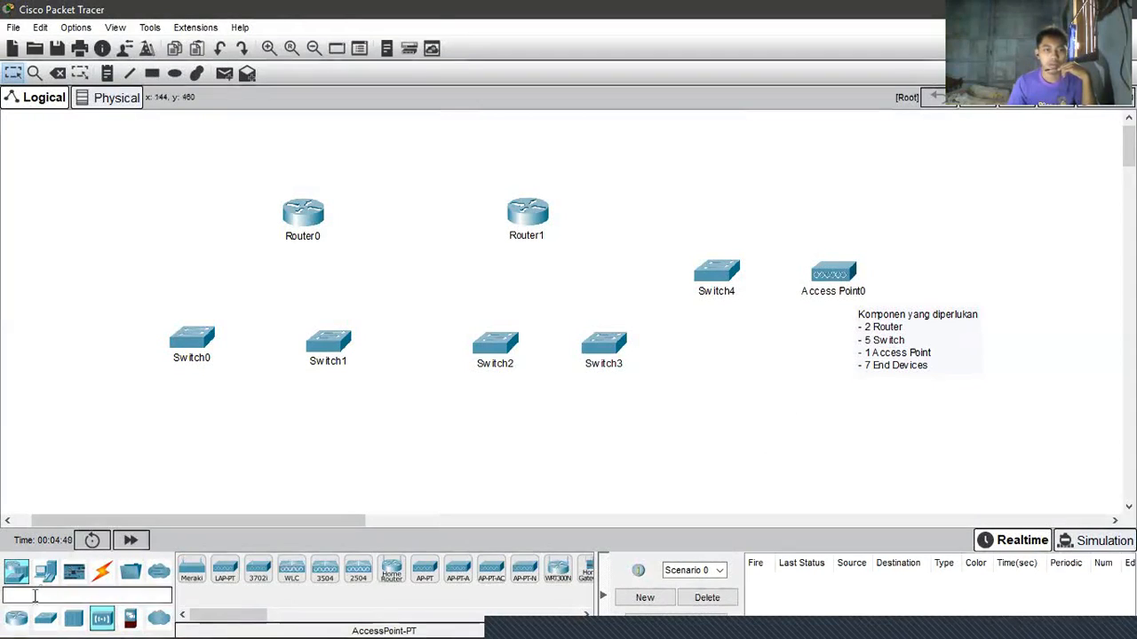
# Step: Place three PCs in a row, one each below Switch0, Switch1 and Switch2
pyautogui.click(45, 571)
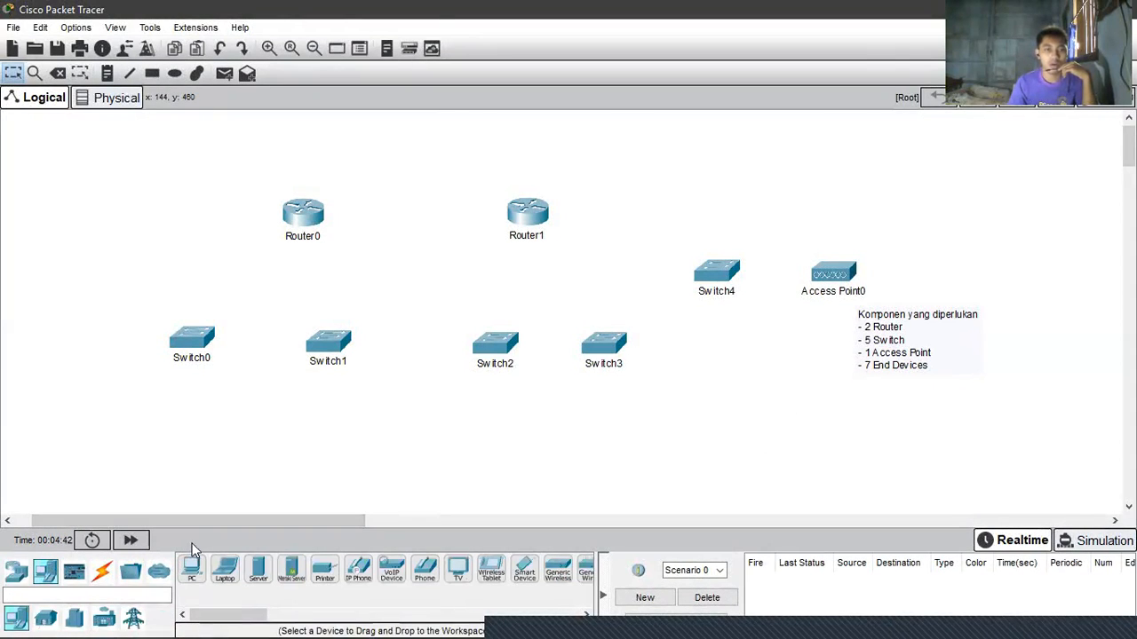
pyautogui.click(191, 570)
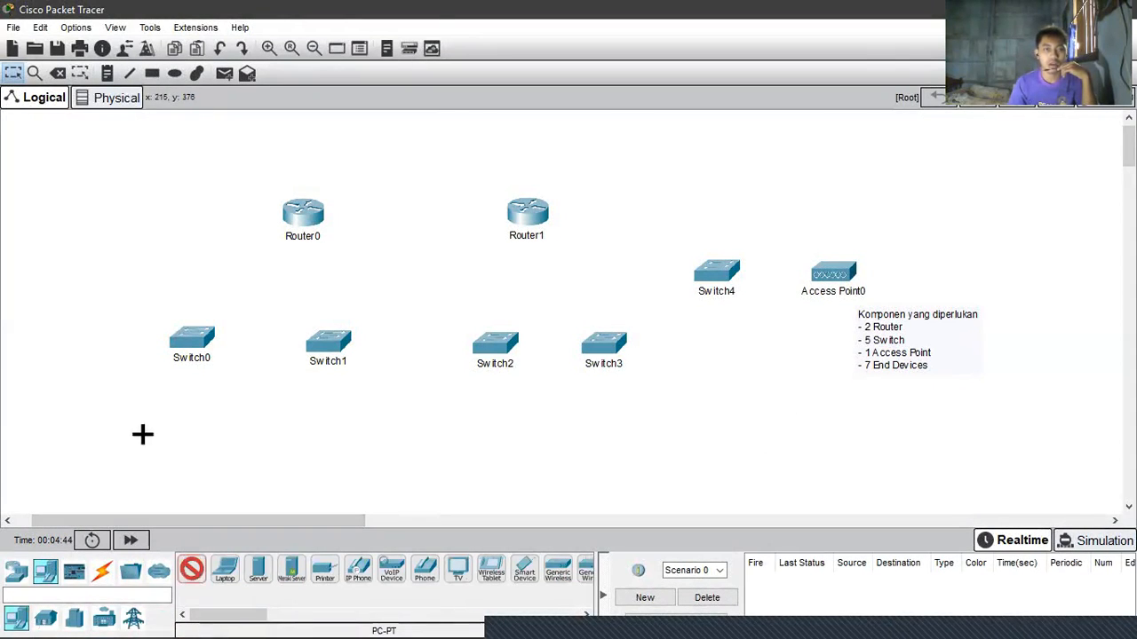
pyautogui.click(143, 434)
pyautogui.moveTo(135, 442); pyautogui.dragTo(185, 441)
pyautogui.click(196, 568)
pyautogui.click(492, 440)
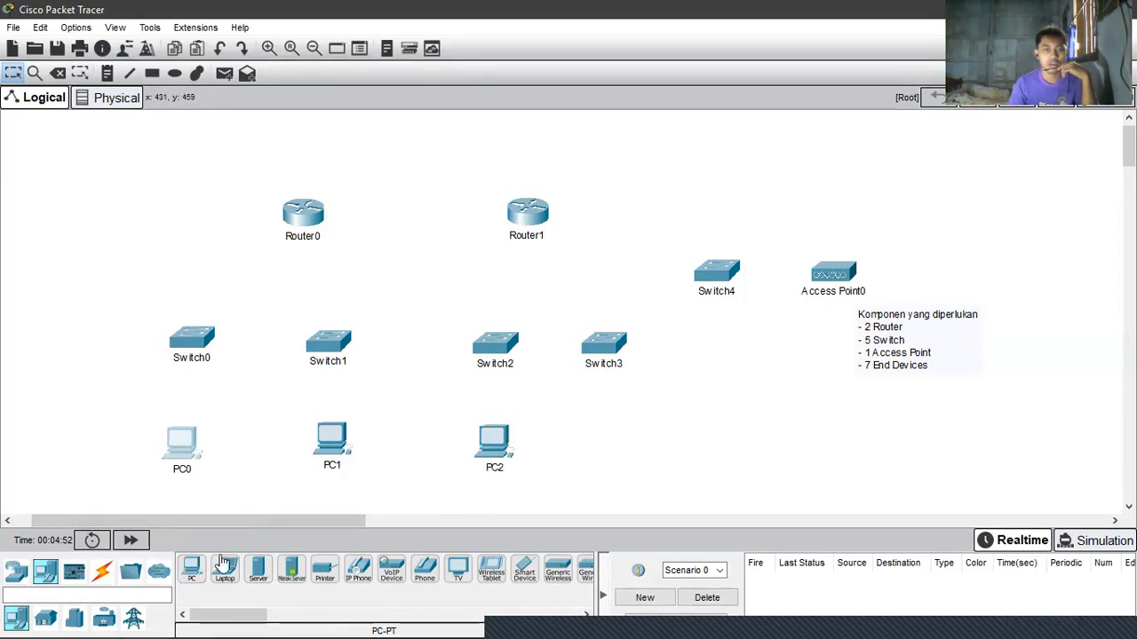
# Step: Add three more PCs to the row around Switch2 and Switch3, and shift PC2 left to make room
pyautogui.moveTo(192, 568); pyautogui.dragTo(645, 458)
pyautogui.moveTo(511, 450); pyautogui.dragTo(461, 455)
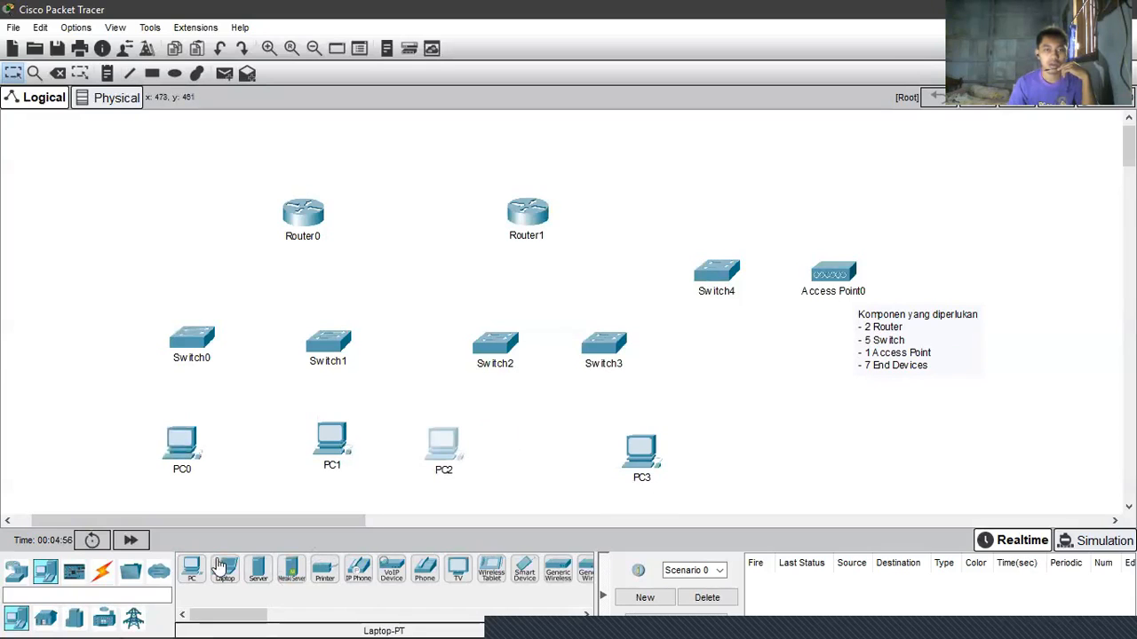
pyautogui.click(192, 569)
pyautogui.click(495, 454)
pyautogui.click(192, 568)
pyautogui.click(591, 457)
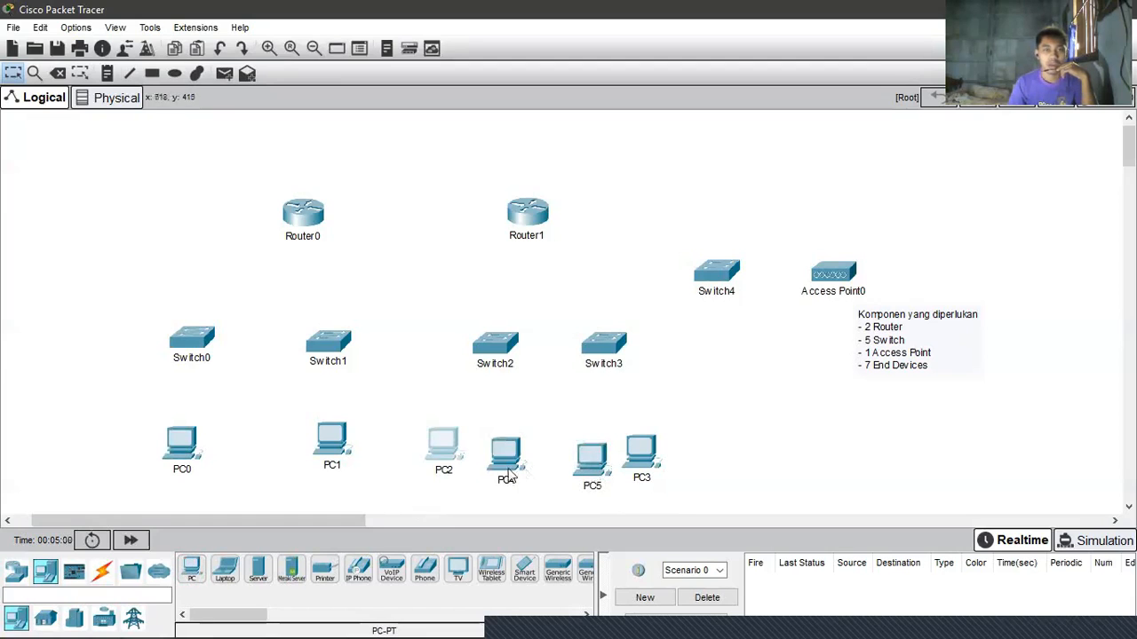
# Step: Rearrange the new PCs so PC3 sits beside PC2 below Switch2 and PC4 stands to the right of PC5
pyautogui.moveTo(507, 452); pyautogui.dragTo(728, 445)
pyautogui.moveTo(641, 451); pyautogui.dragTo(502, 446)
pyautogui.moveTo(710, 441); pyautogui.dragTo(641, 462)
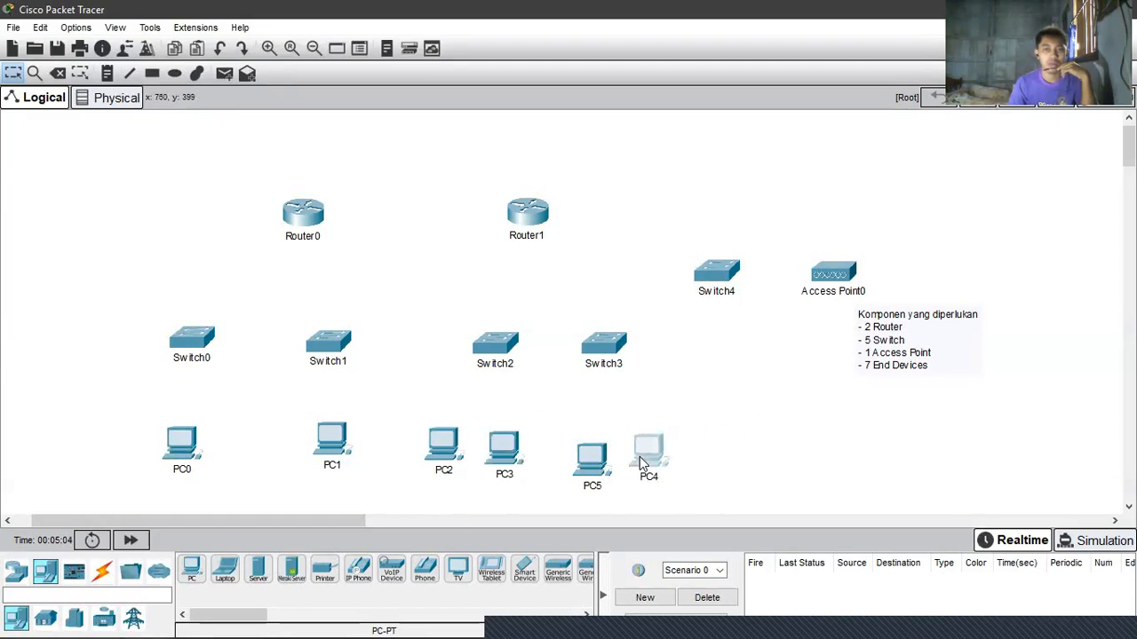
pyautogui.moveTo(699, 412); pyautogui.dragTo(702, 404)
# Step: Place a laptop to the right of the access point, and line up PC5 and PC4 at the same height below Switch3
pyautogui.click(224, 568)
pyautogui.click(927, 279)
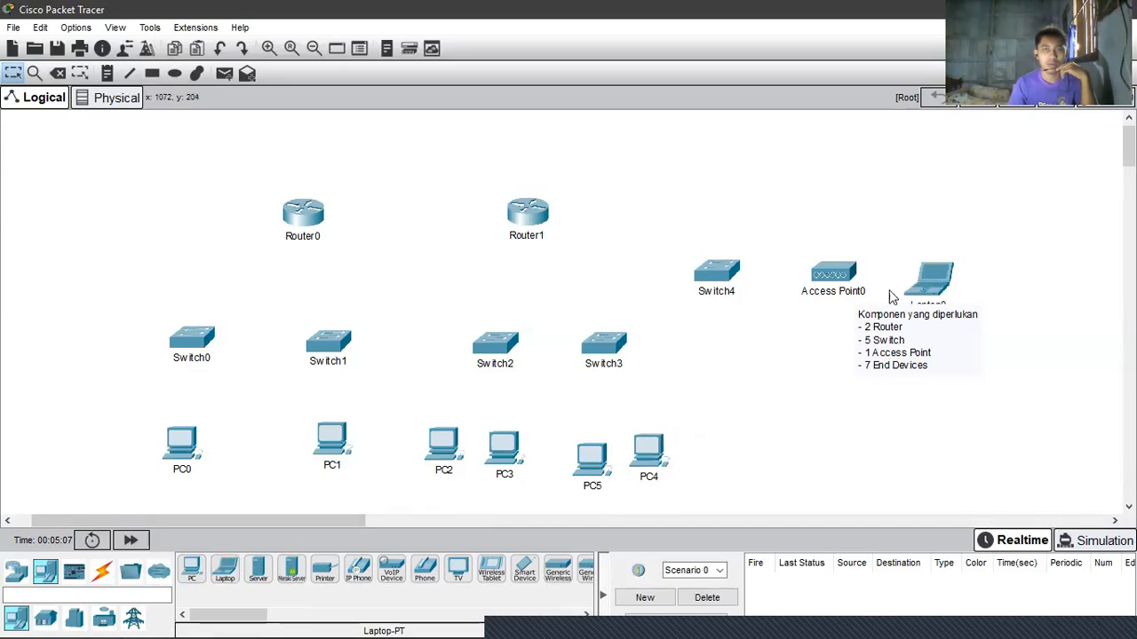
pyautogui.moveTo(595, 478); pyautogui.dragTo(646, 453)
pyautogui.click(633, 451)
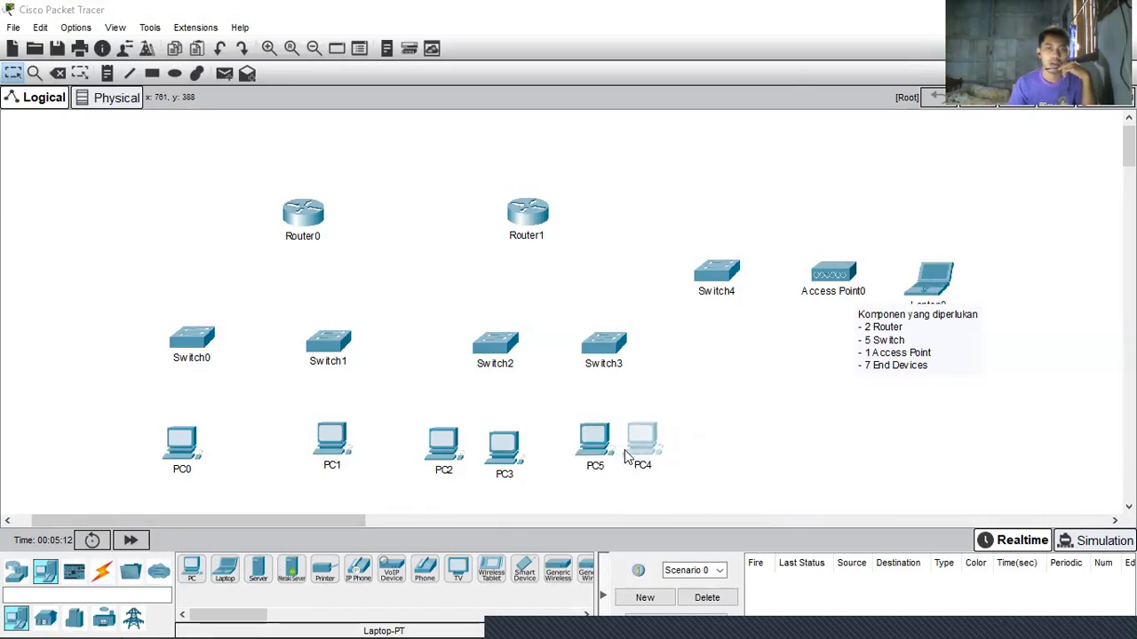
# Step: Delete PC4 and place a laptop in its spot beside PC5
pyautogui.click(780, 94)
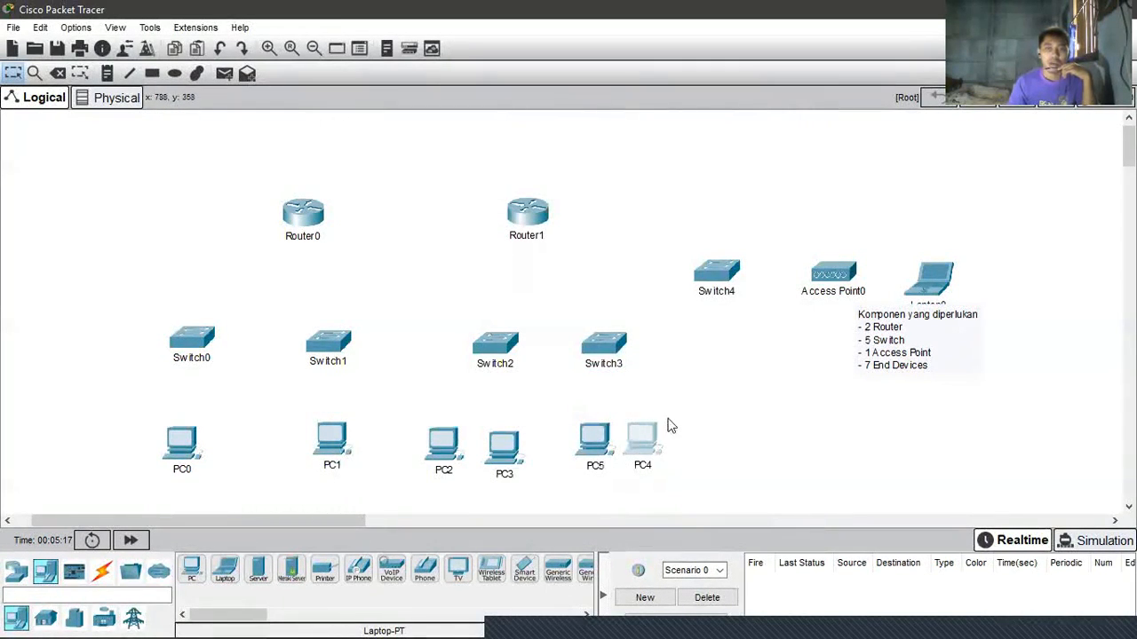
pyautogui.press('Delete')
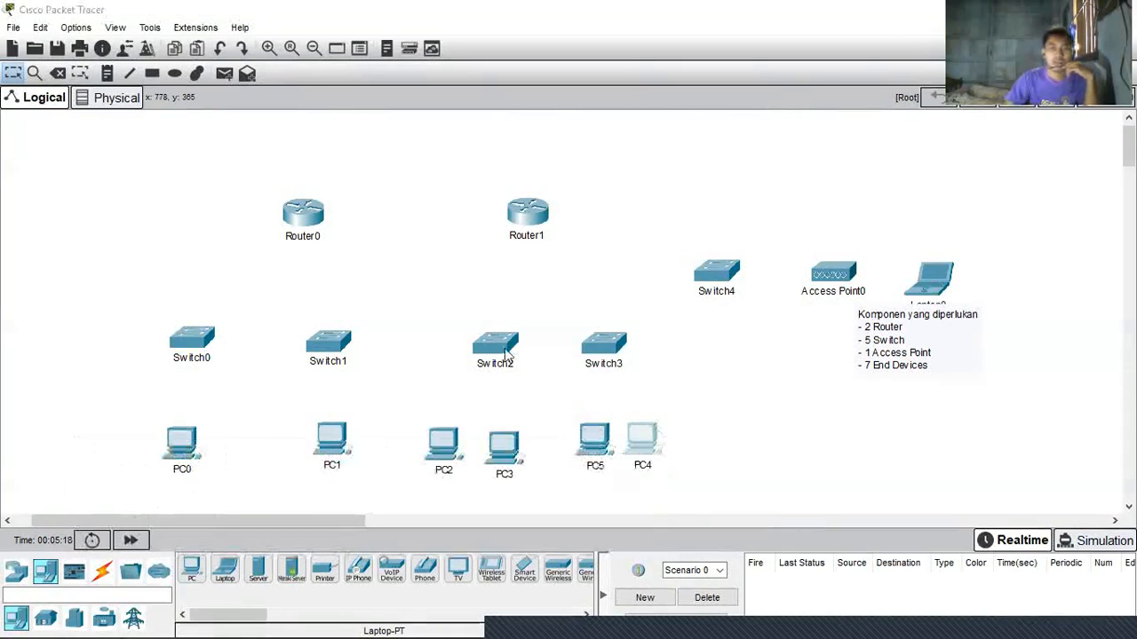
pyautogui.click(504, 348)
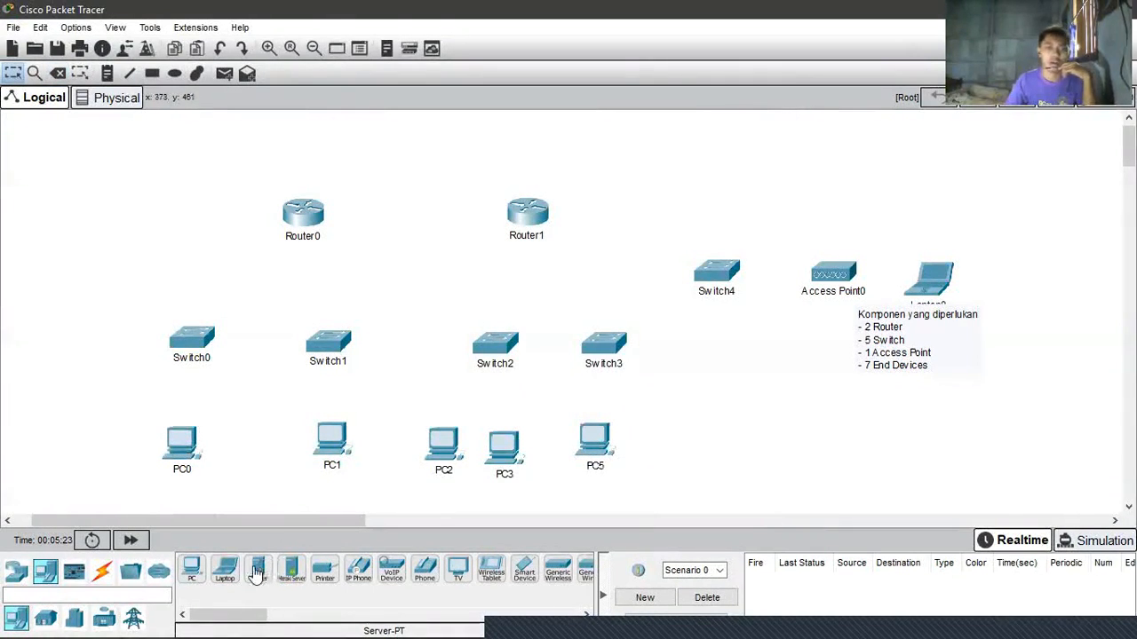
pyautogui.click(225, 571)
pyautogui.click(635, 446)
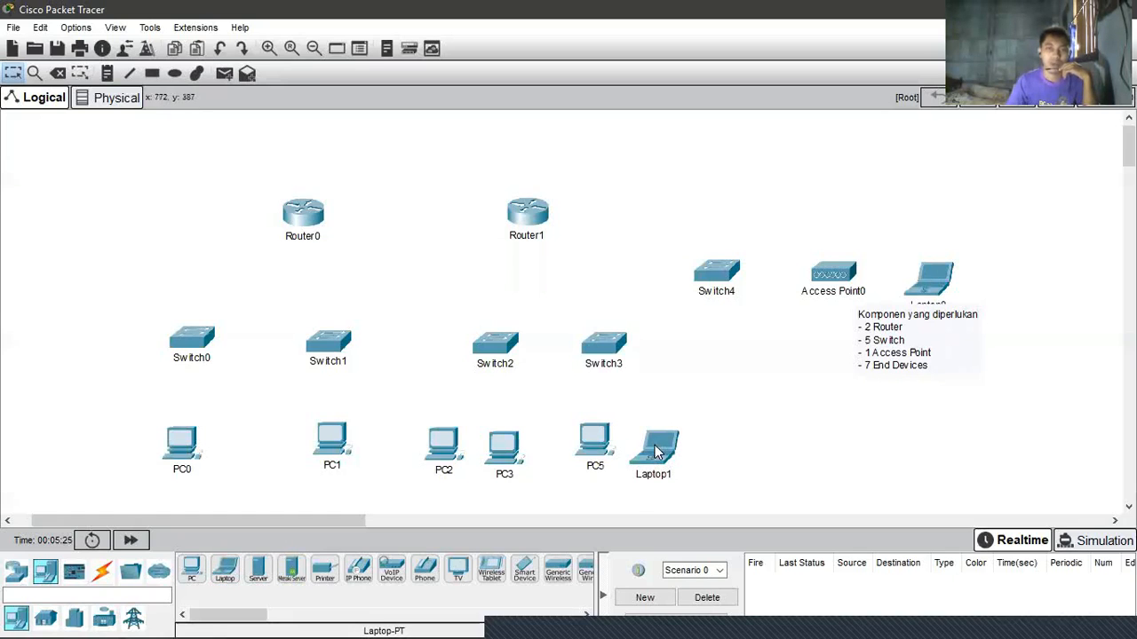
# Step: Swap the two laptops so Laptop0 sits beside PC5 and Laptop1 beyond the access point, and move the component note above Laptop1
pyautogui.moveTo(924, 284); pyautogui.dragTo(741, 480)
pyautogui.moveTo(653, 449); pyautogui.dragTo(965, 261)
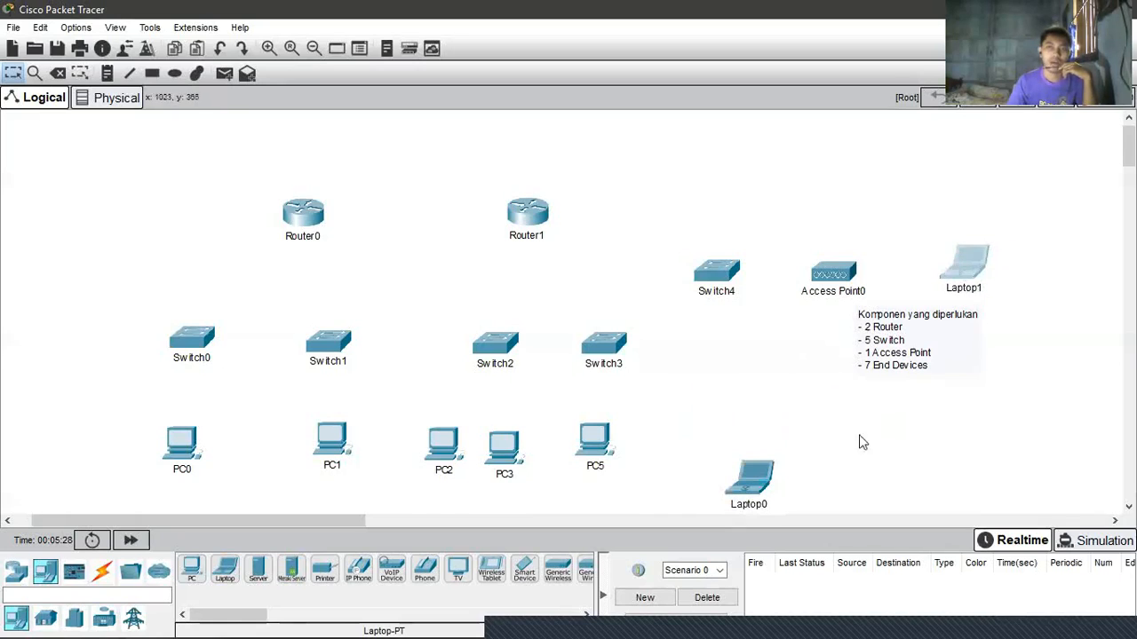
pyautogui.moveTo(769, 473); pyautogui.dragTo(671, 468)
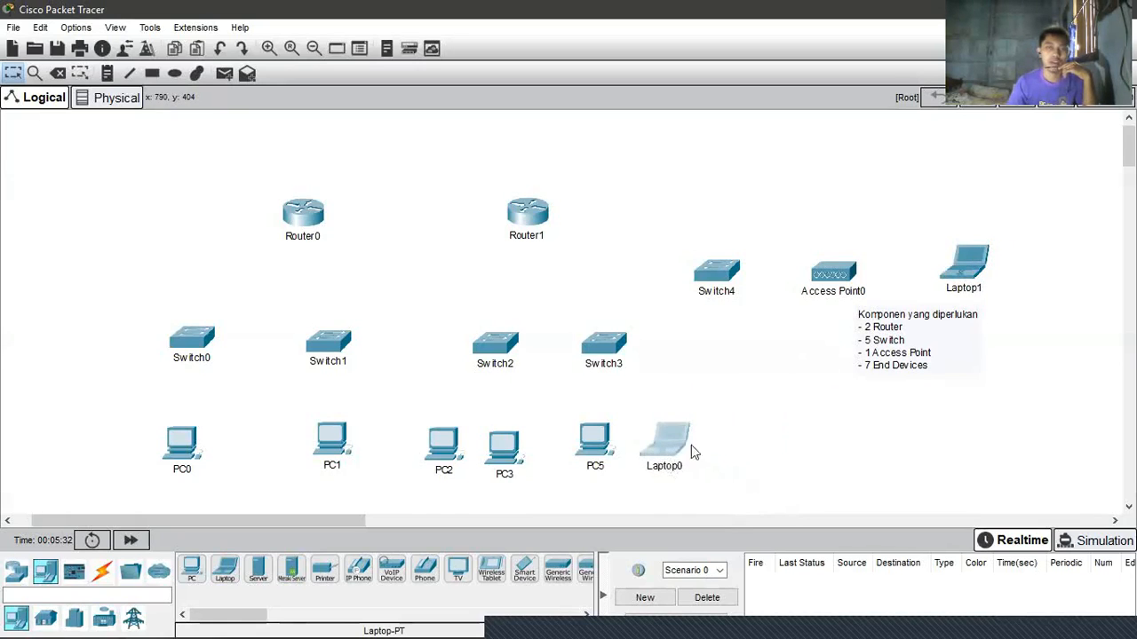
pyautogui.moveTo(915, 331); pyautogui.dragTo(1028, 172)
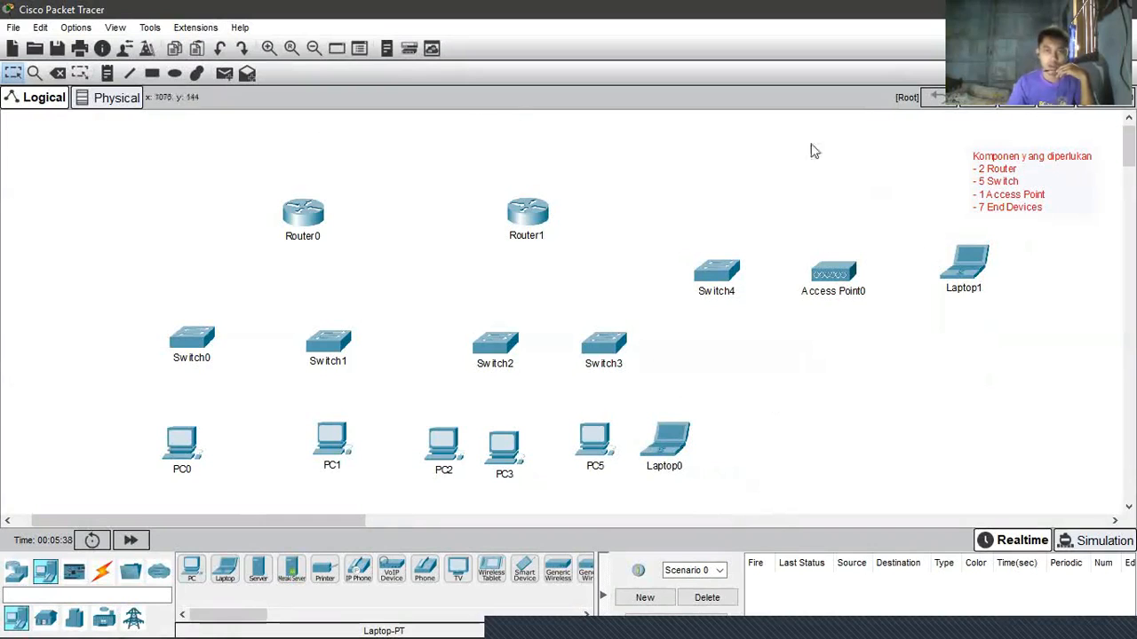
pyautogui.click(897, 388)
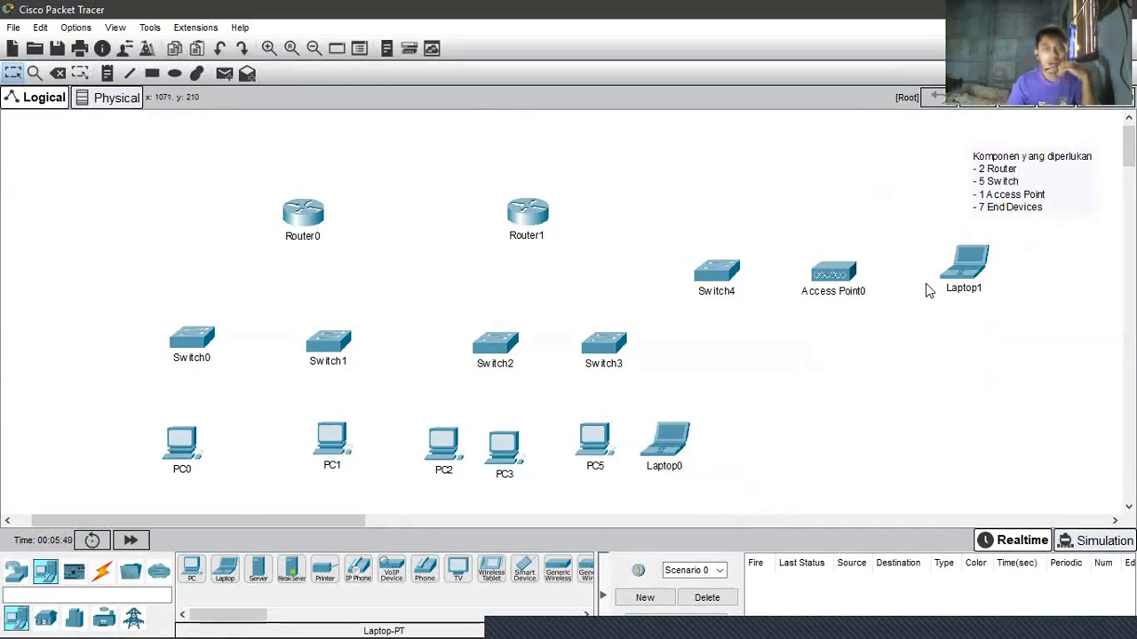
pyautogui.moveTo(266, 140); pyautogui.dragTo(658, 295)
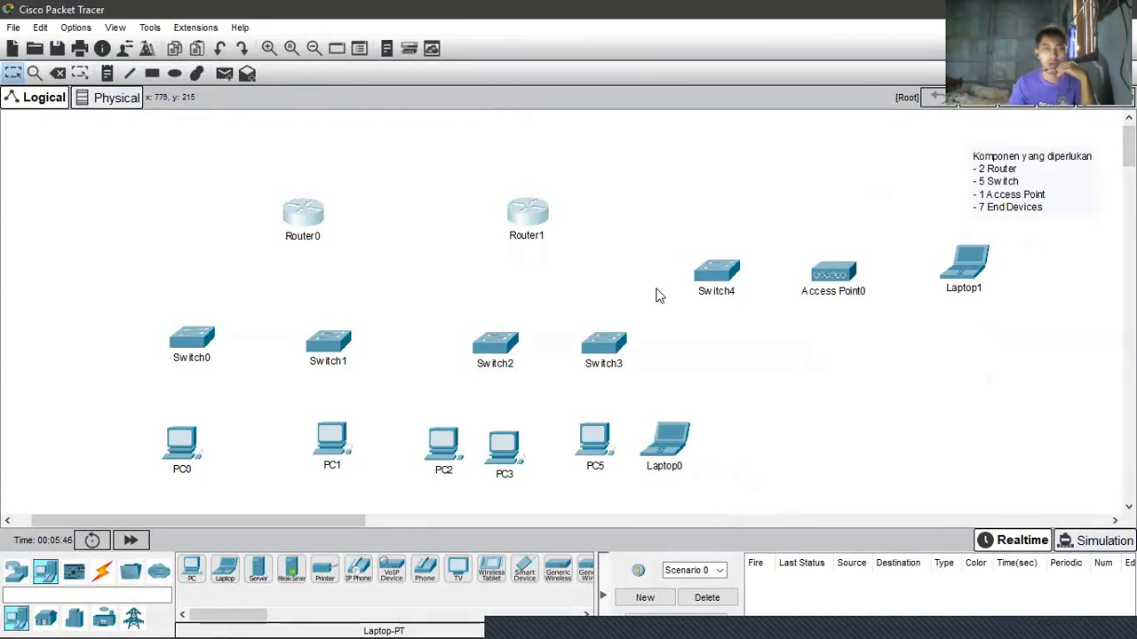
pyautogui.moveTo(177, 145); pyautogui.dragTo(586, 260)
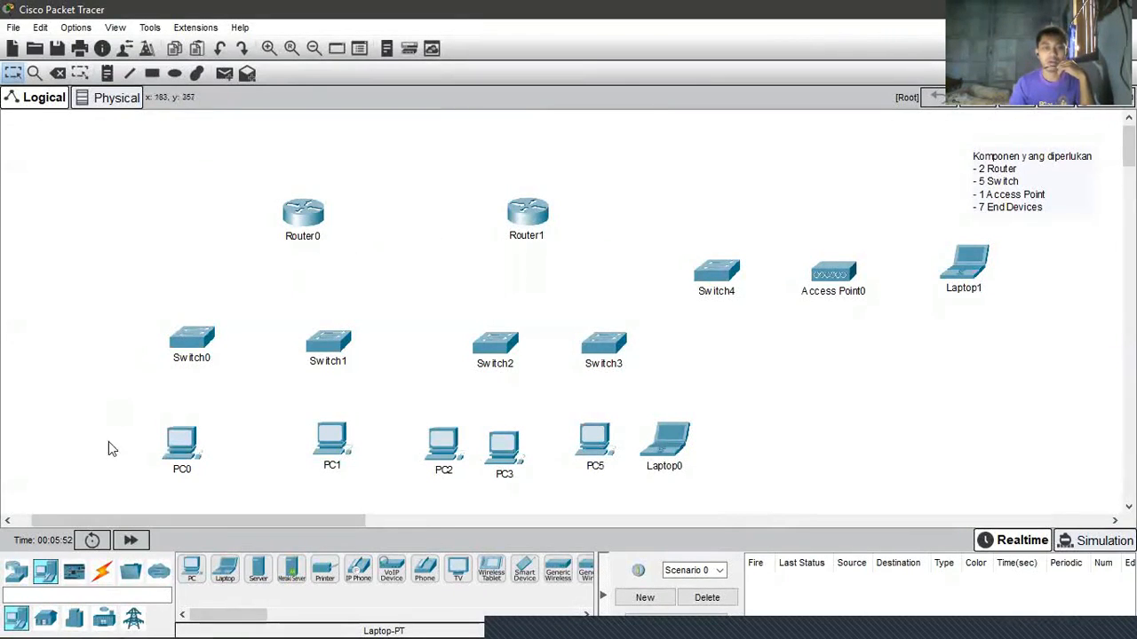
# Step: Connect Router0 to Router1 with a cable of the automatically chosen connection type
pyautogui.click(103, 571)
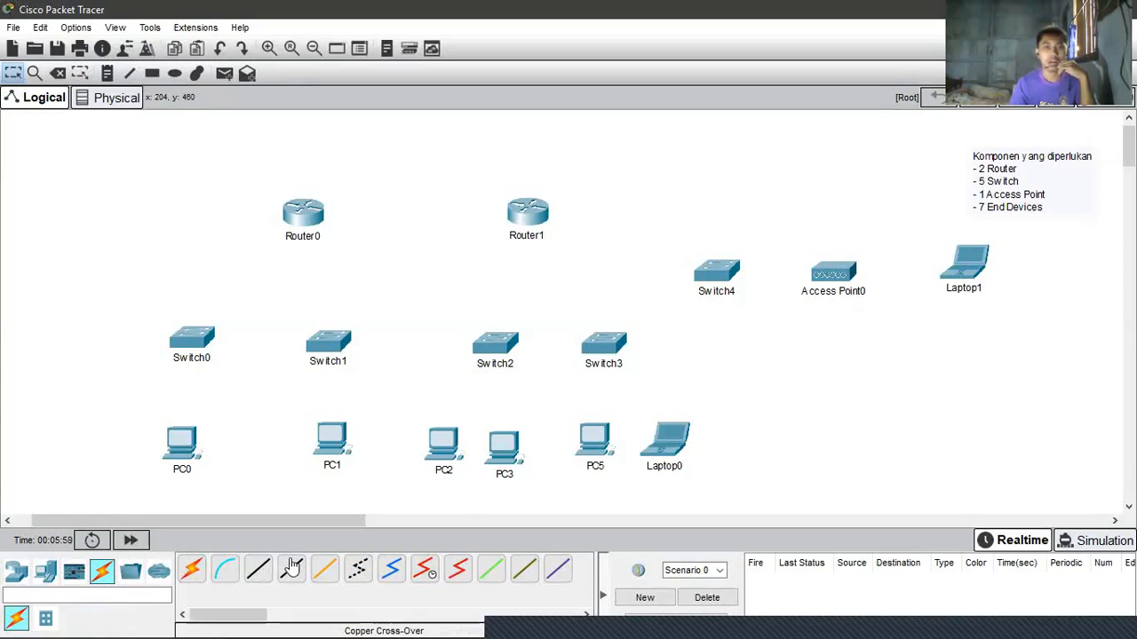
pyautogui.click(198, 577)
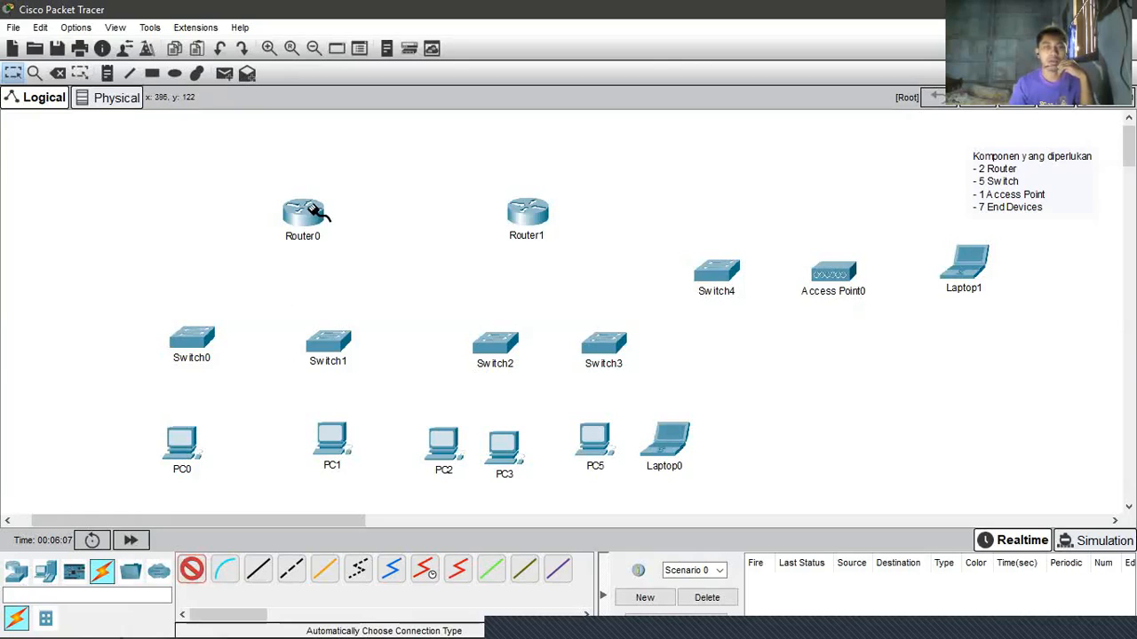
pyautogui.moveTo(313, 208)
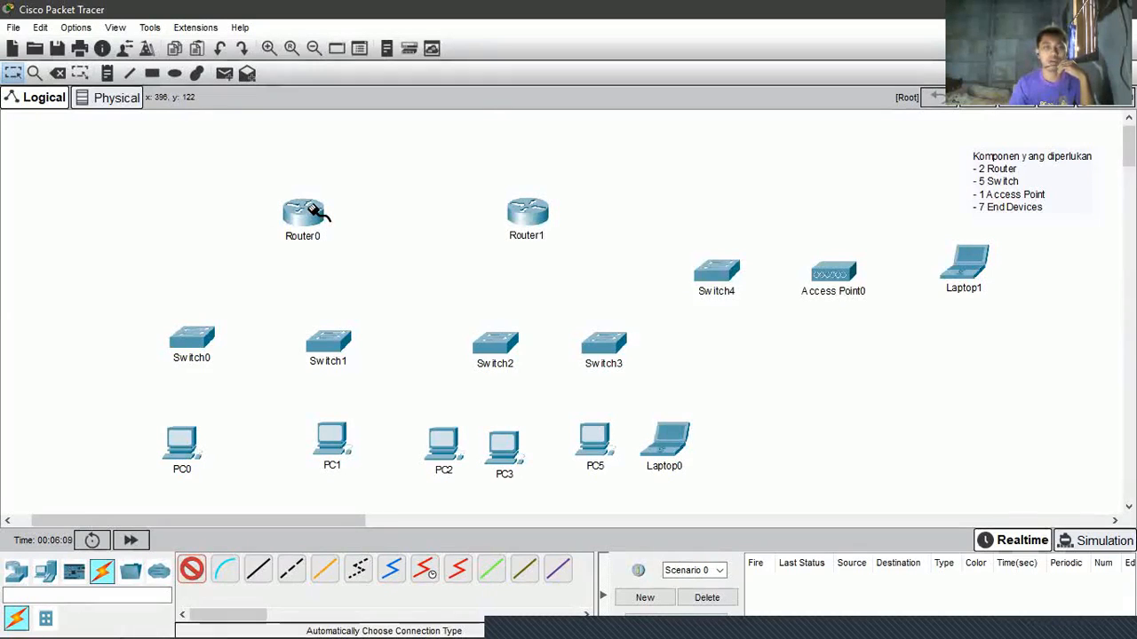
pyautogui.click(313, 208)
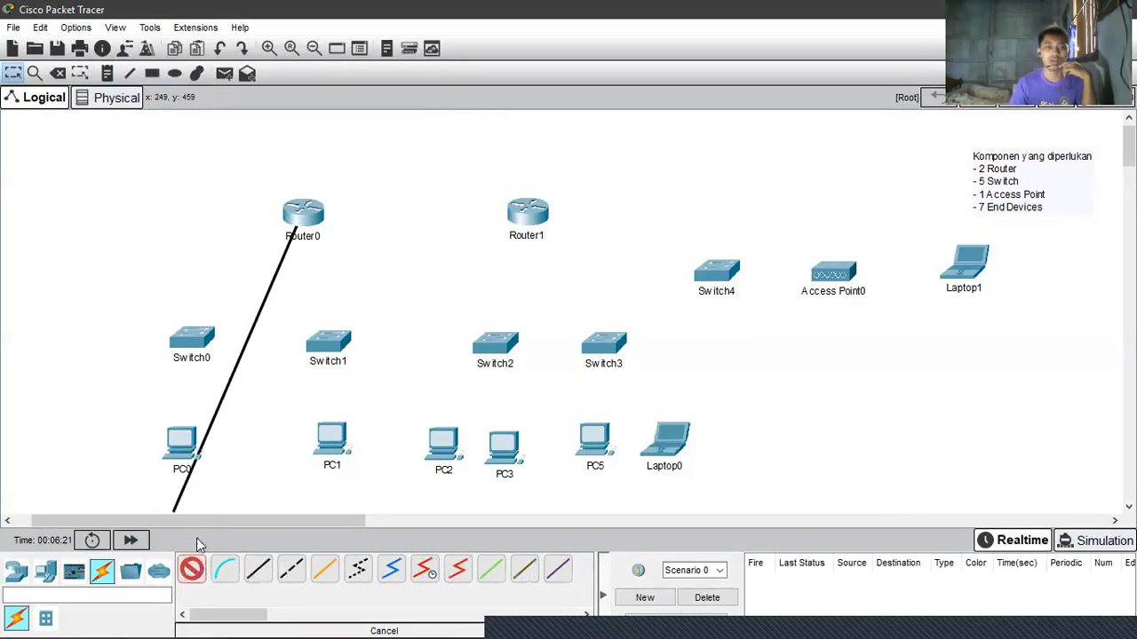
pyautogui.click(529, 218)
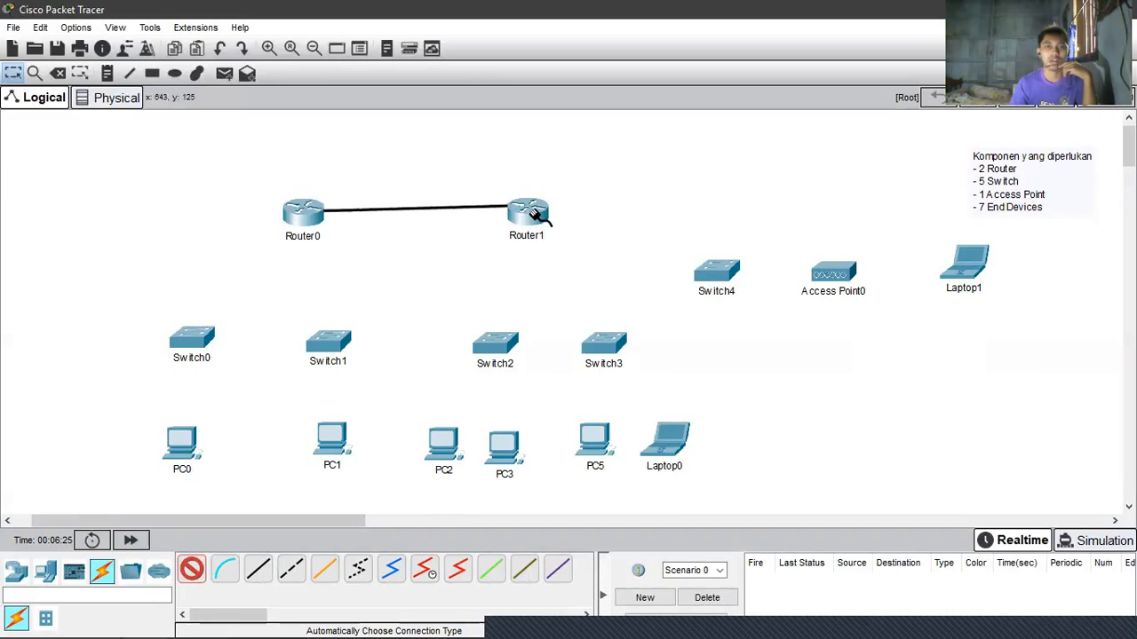
pyautogui.click(530, 215)
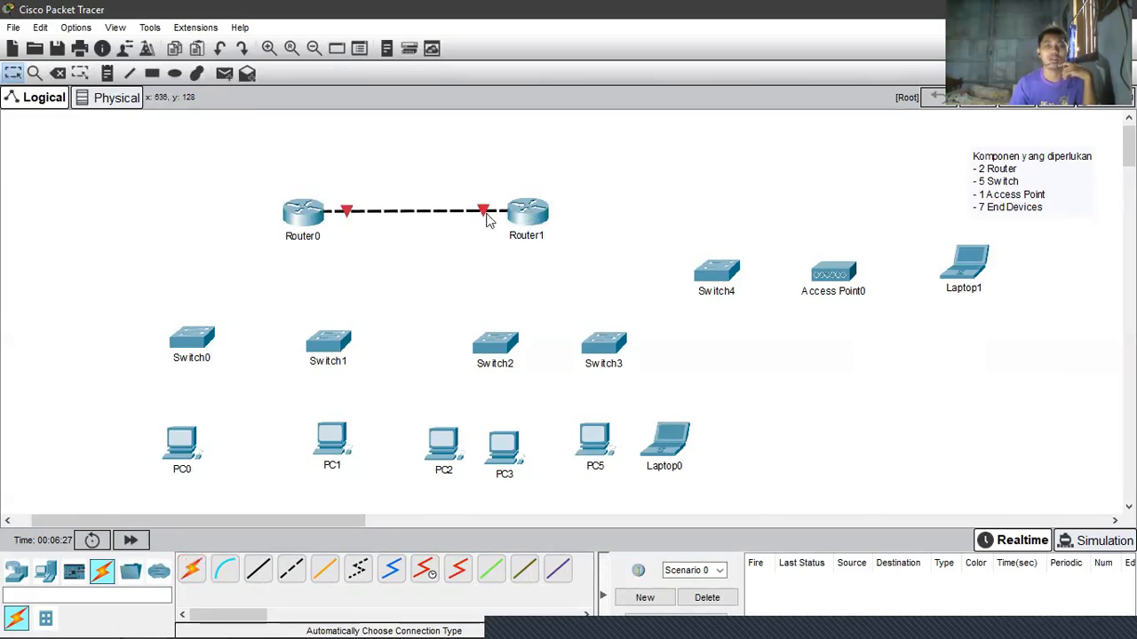
pyautogui.moveTo(273, 174); pyautogui.dragTo(641, 272)
pyautogui.moveTo(254, 175); pyautogui.dragTo(598, 271)
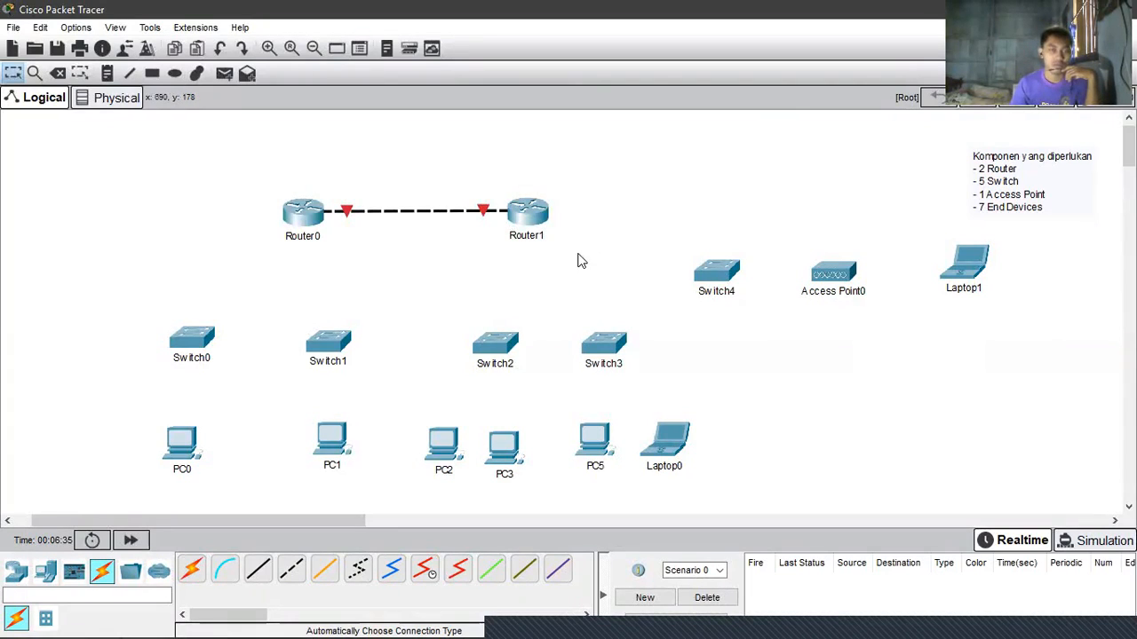
pyautogui.moveTo(270, 169); pyautogui.dragTo(661, 236)
pyautogui.click(661, 236)
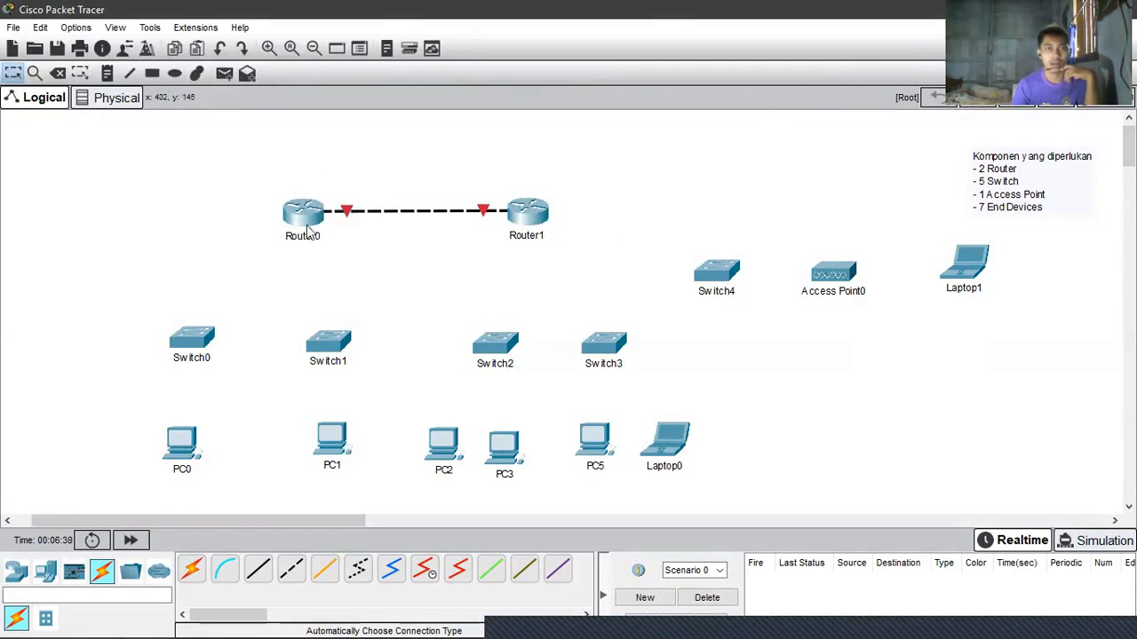
# Step: Move Switch0 right, closer to Switch1 and level with it
pyautogui.moveTo(183, 347); pyautogui.dragTo(234, 353)
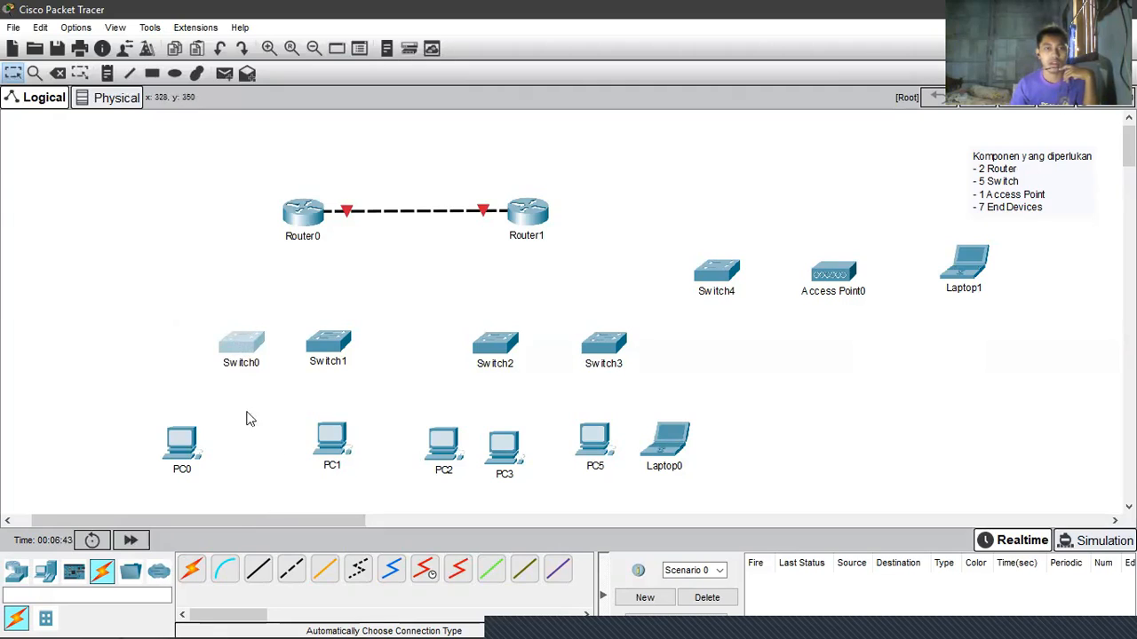
pyautogui.click(267, 388)
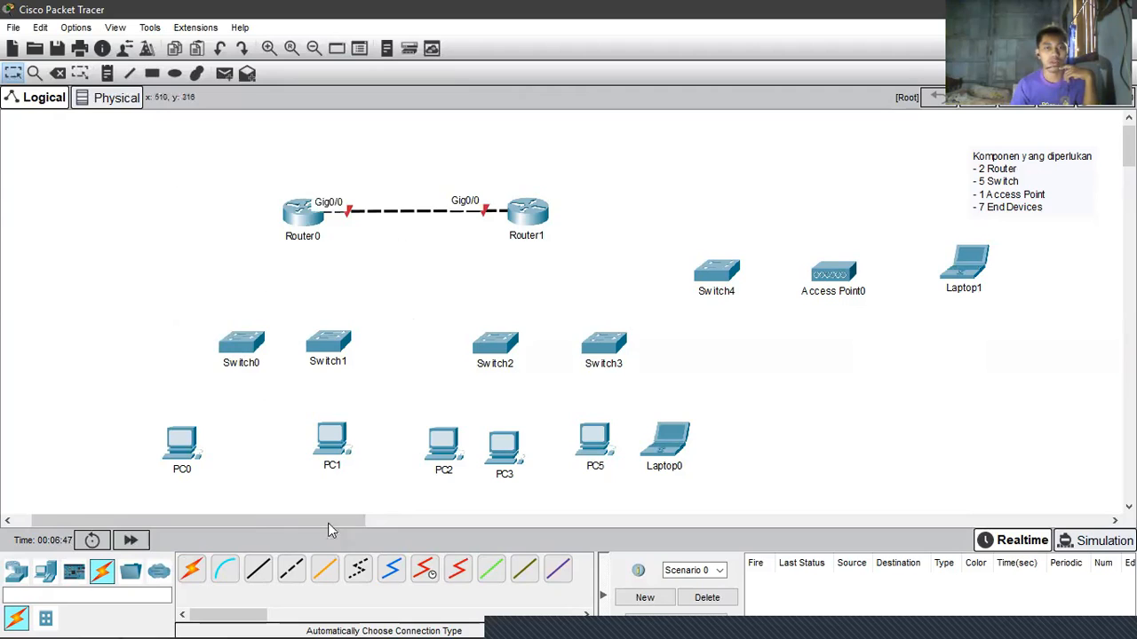
# Step: Connect Router0's GigabitEthernet0/1 port to Switch0's GigabitEthernet0/1 port with a copper straight-through cable
pyautogui.click(261, 577)
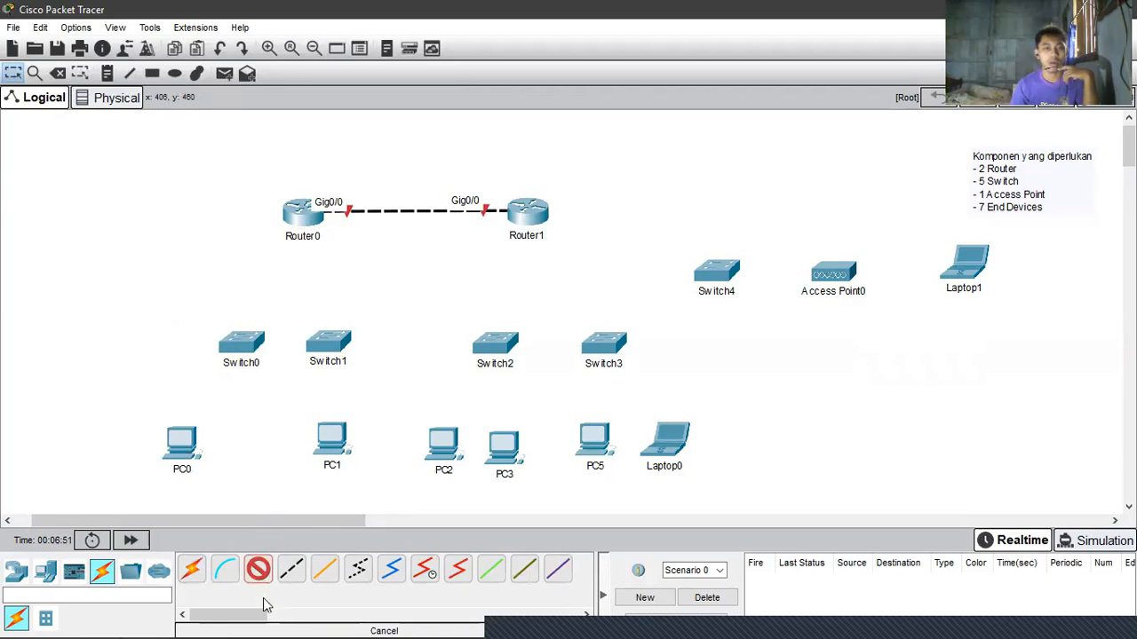
pyautogui.click(307, 224)
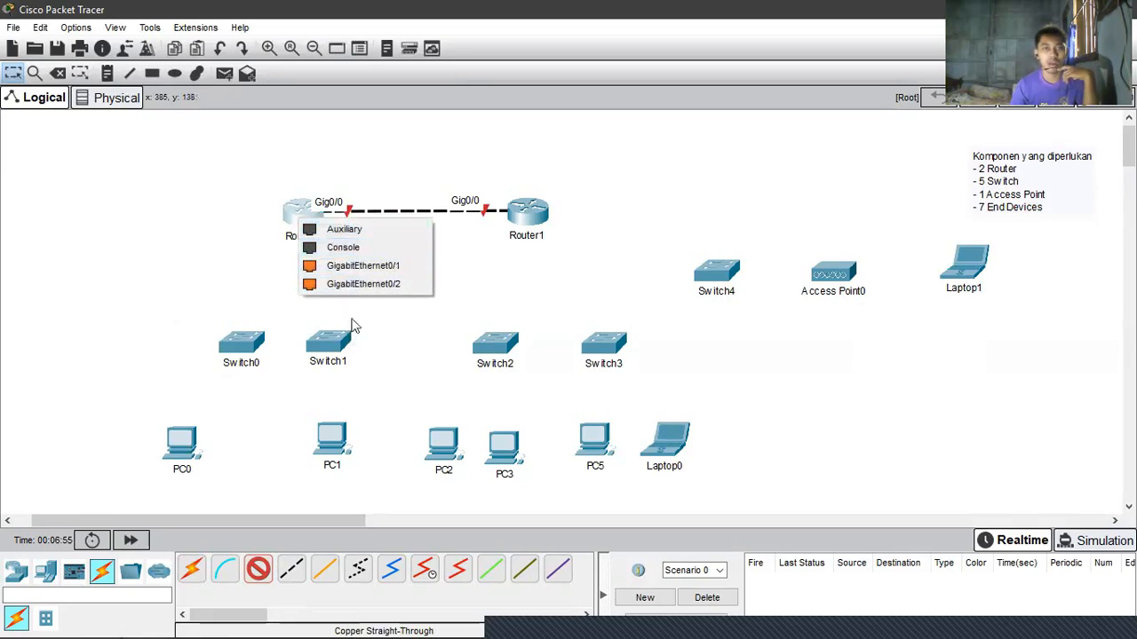
pyautogui.click(380, 270)
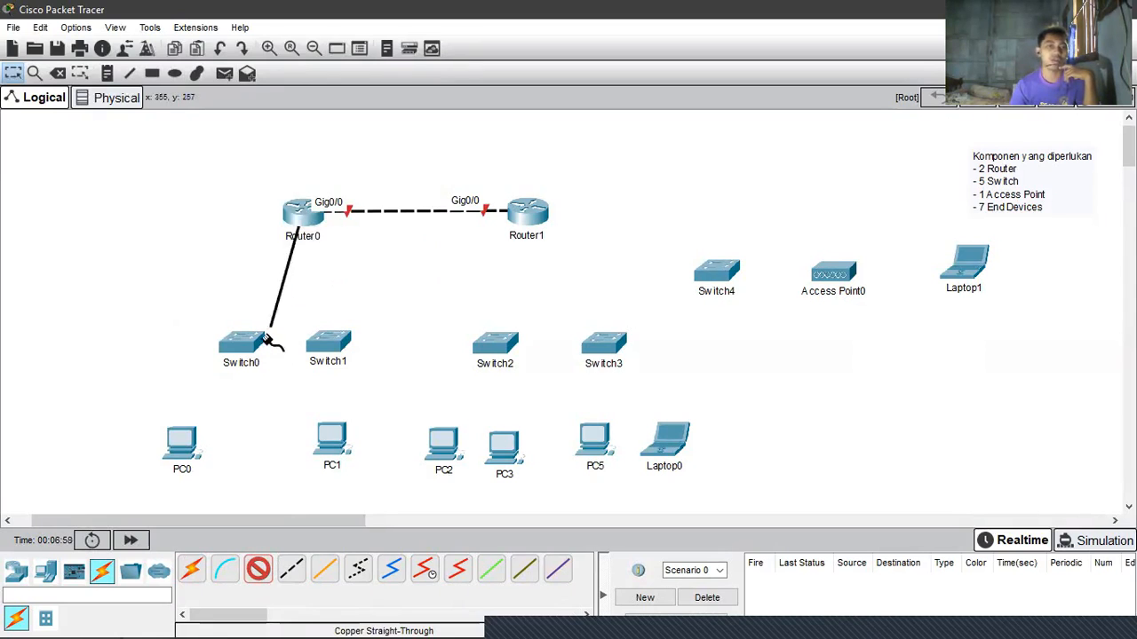
pyautogui.click(249, 346)
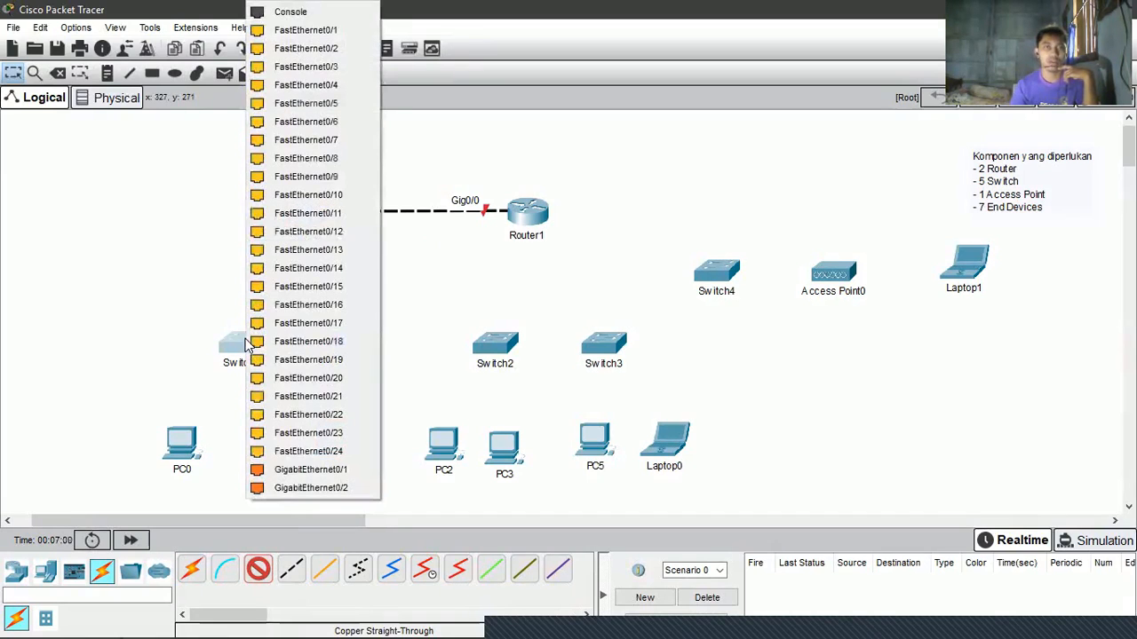
pyautogui.click(371, 469)
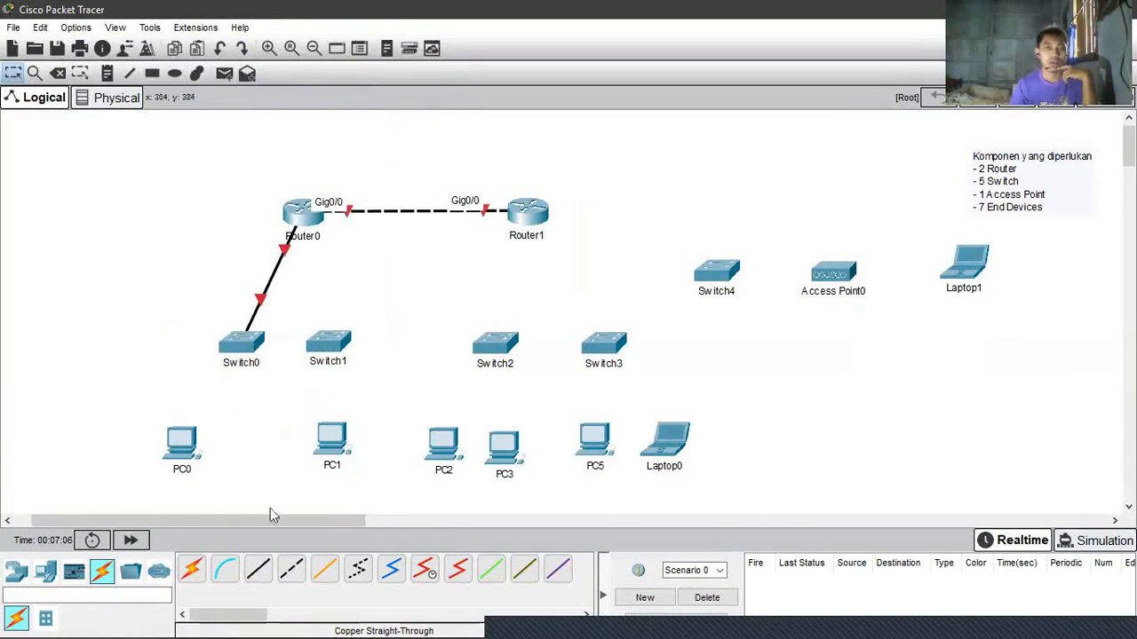
# Step: Connect Router0's GigabitEthernet0/2 port to Switch1's GigabitEthernet0/1 port with a copper straight-through cable
pyautogui.click(259, 569)
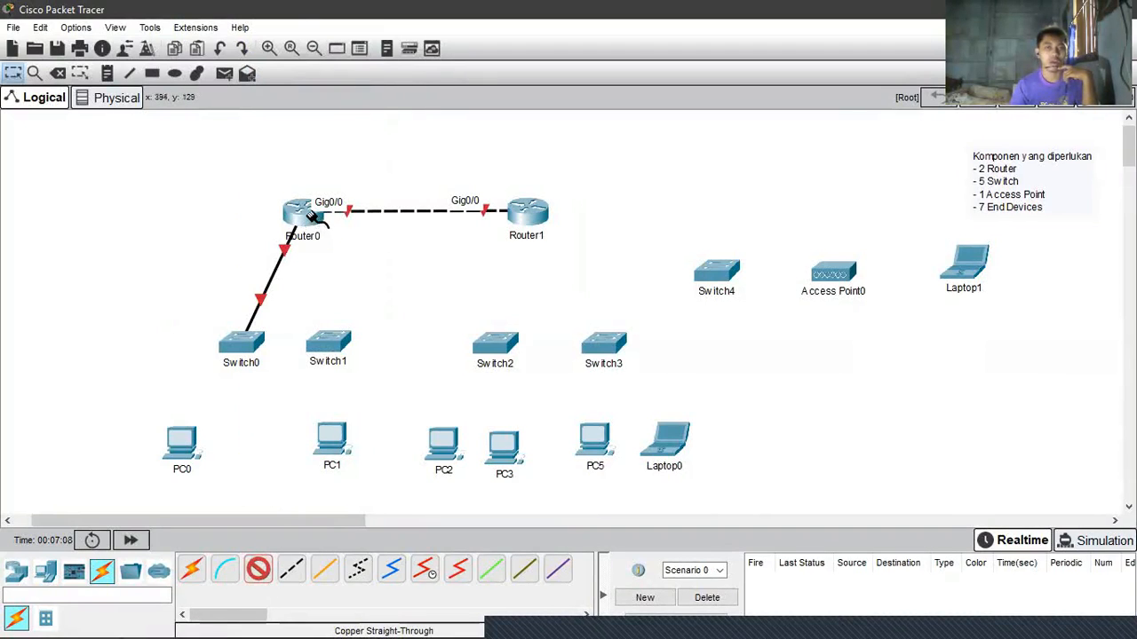
pyautogui.moveTo(310, 216)
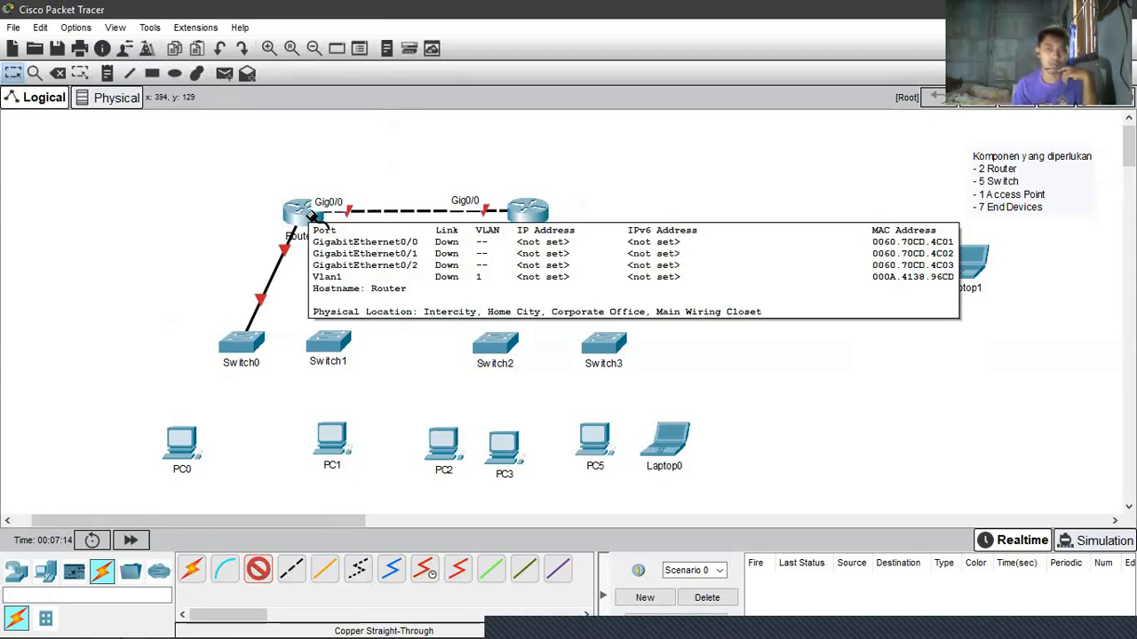
pyautogui.click(310, 216)
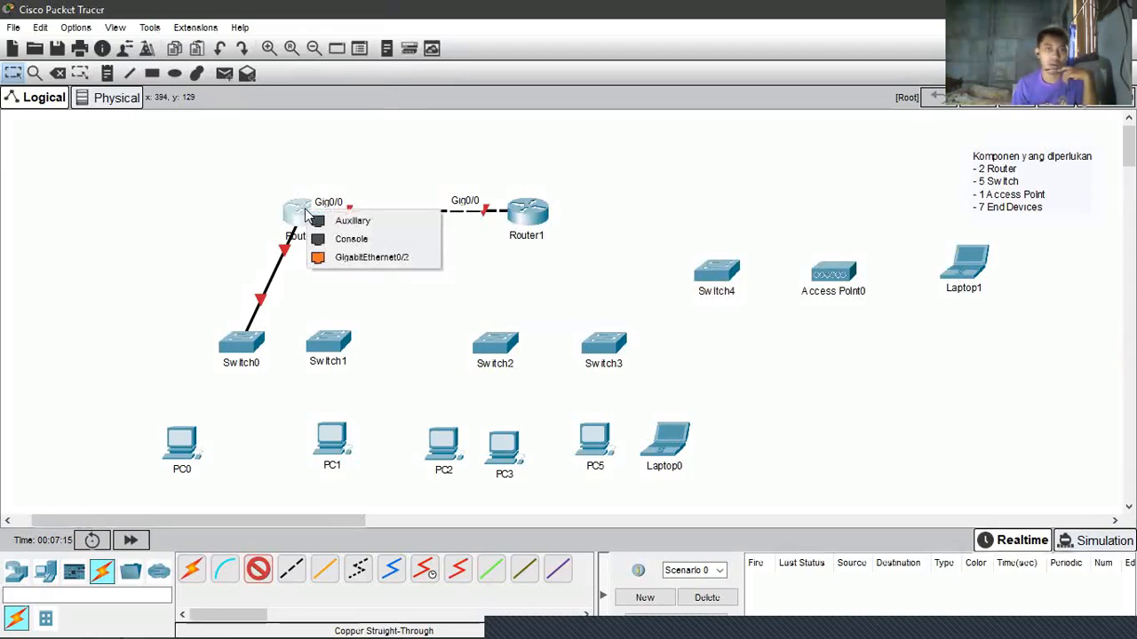
pyautogui.click(370, 258)
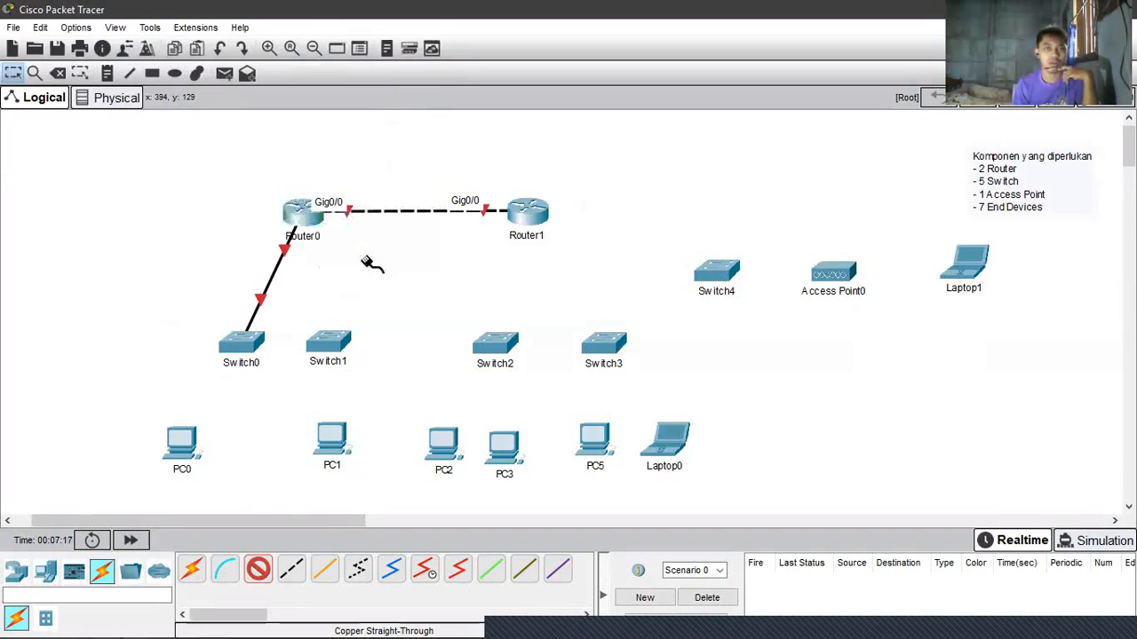
pyautogui.click(329, 345)
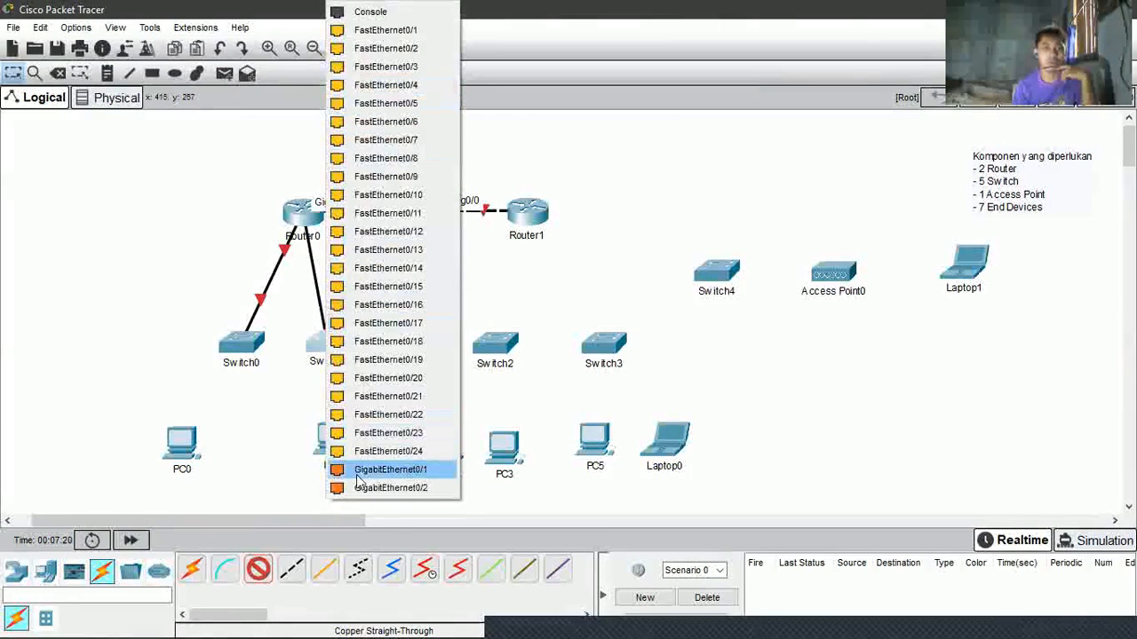
pyautogui.click(382, 472)
# Step: Move Switch1 slightly farther from Switch0, and align PC0 below Switch0 and PC1 below Switch1
pyautogui.moveTo(337, 348)
pyautogui.mouseDown()
pyautogui.moveTo(327, 352)
pyautogui.moveTo(349, 355)
pyautogui.mouseUp()
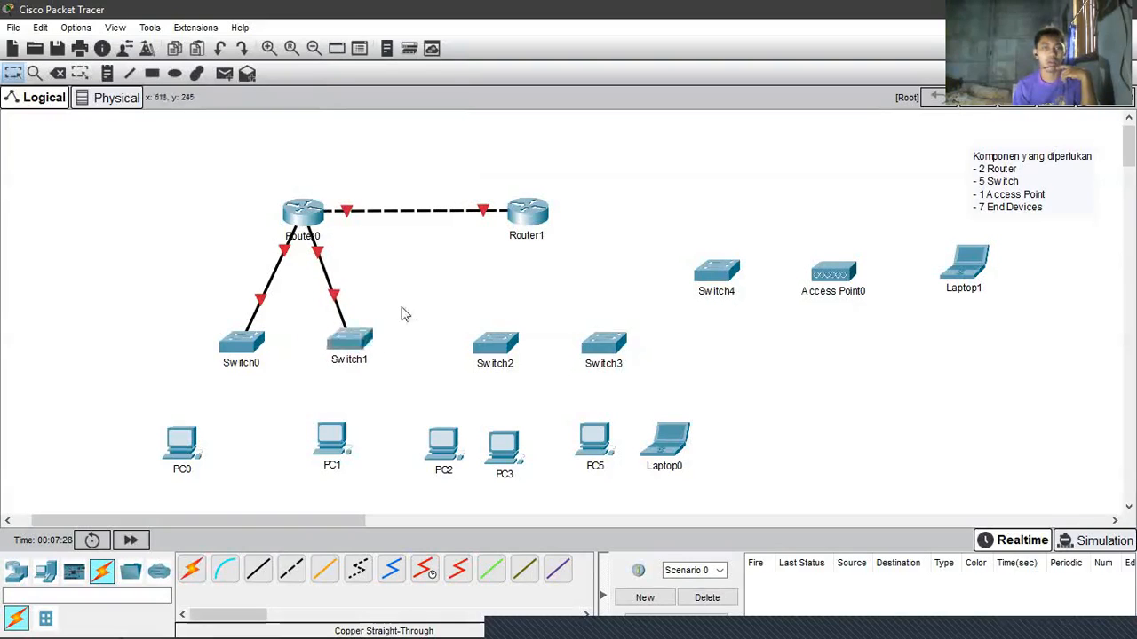
pyautogui.moveTo(180, 455); pyautogui.dragTo(237, 451)
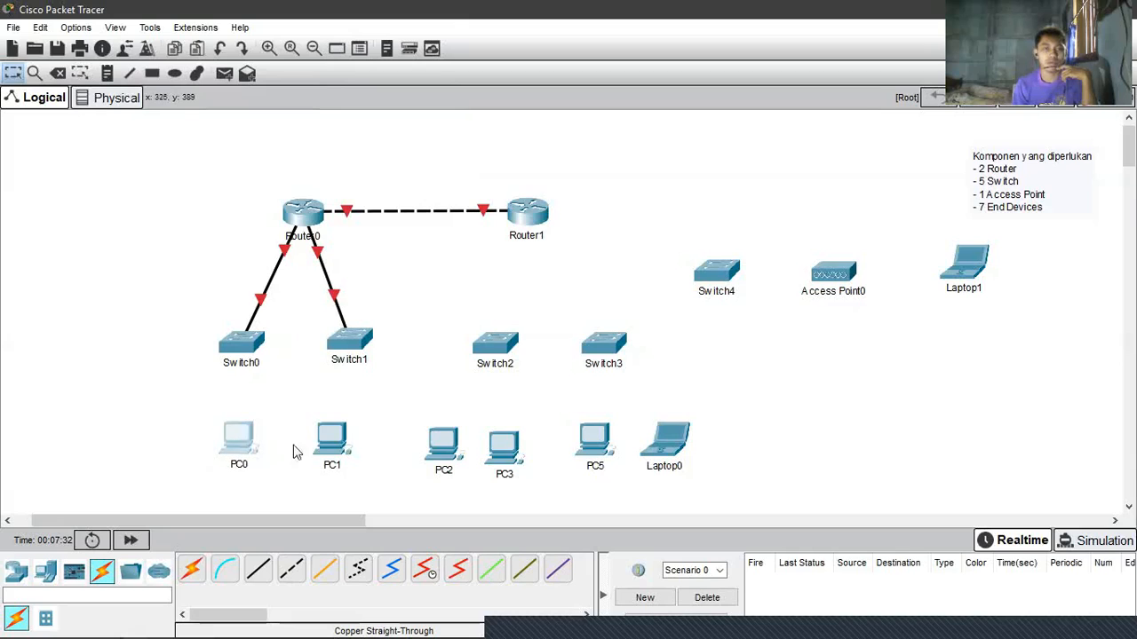
pyautogui.moveTo(327, 453); pyautogui.dragTo(349, 453)
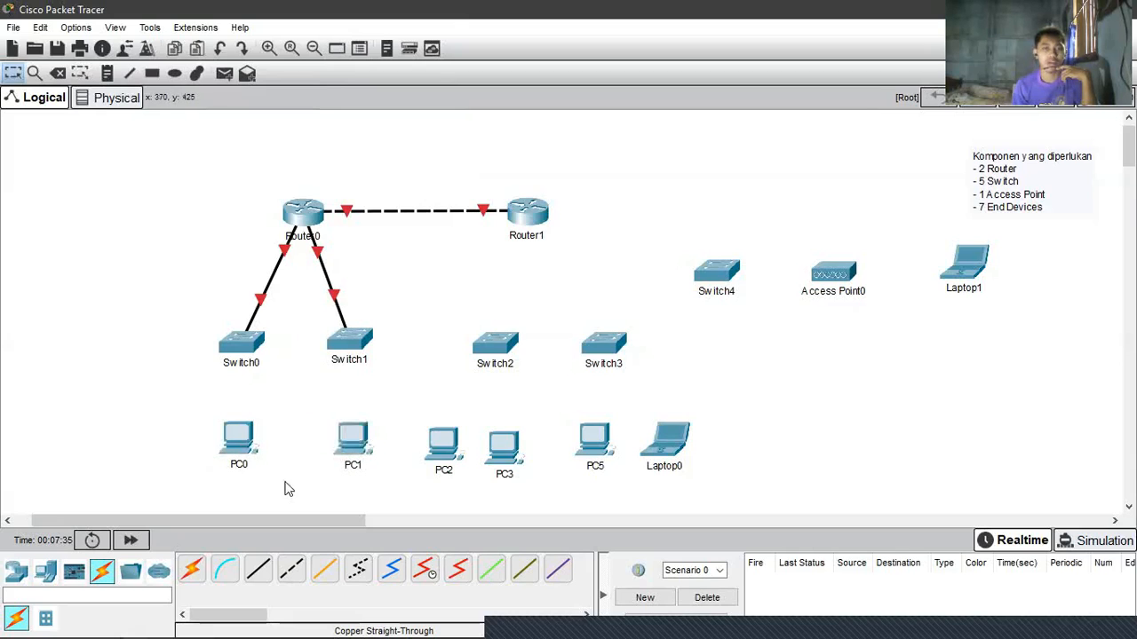
# Step: Connect Switch0's GigabitEthernet0/2 port to PC0's FastEthernet0 port with a copper straight-through cable
pyautogui.click(260, 569)
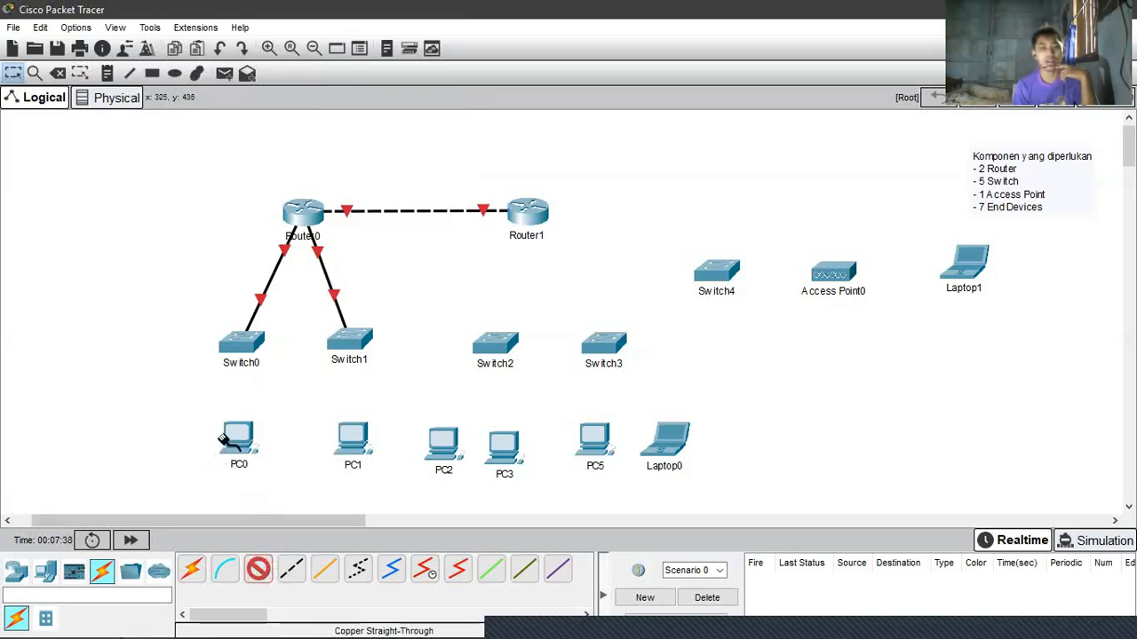
pyautogui.click(226, 354)
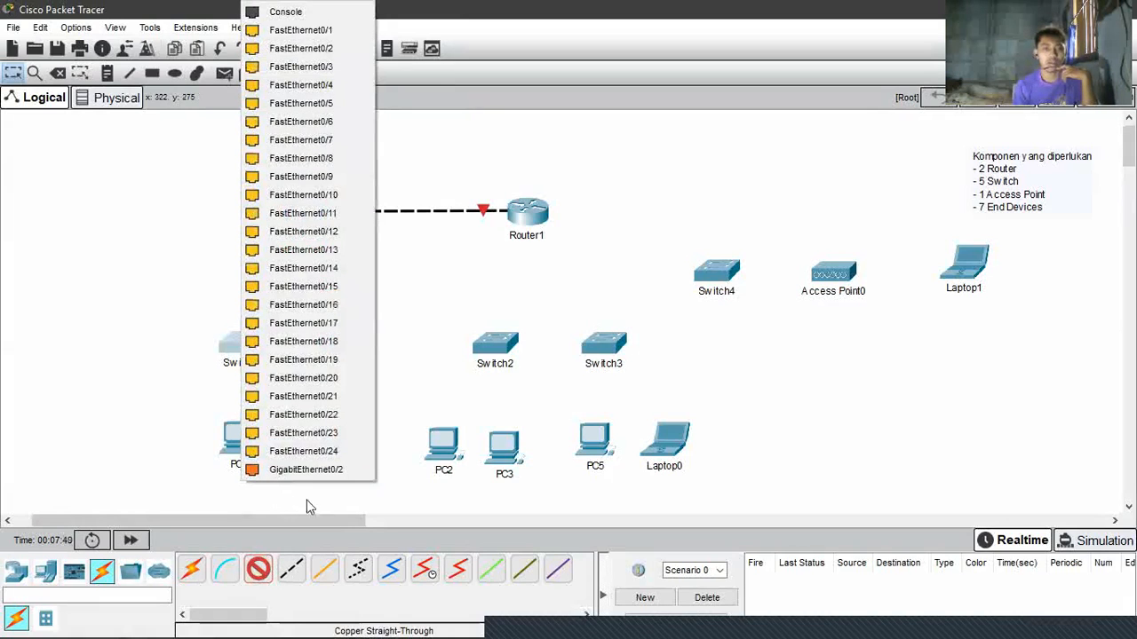
pyautogui.click(313, 471)
pyautogui.click(238, 435)
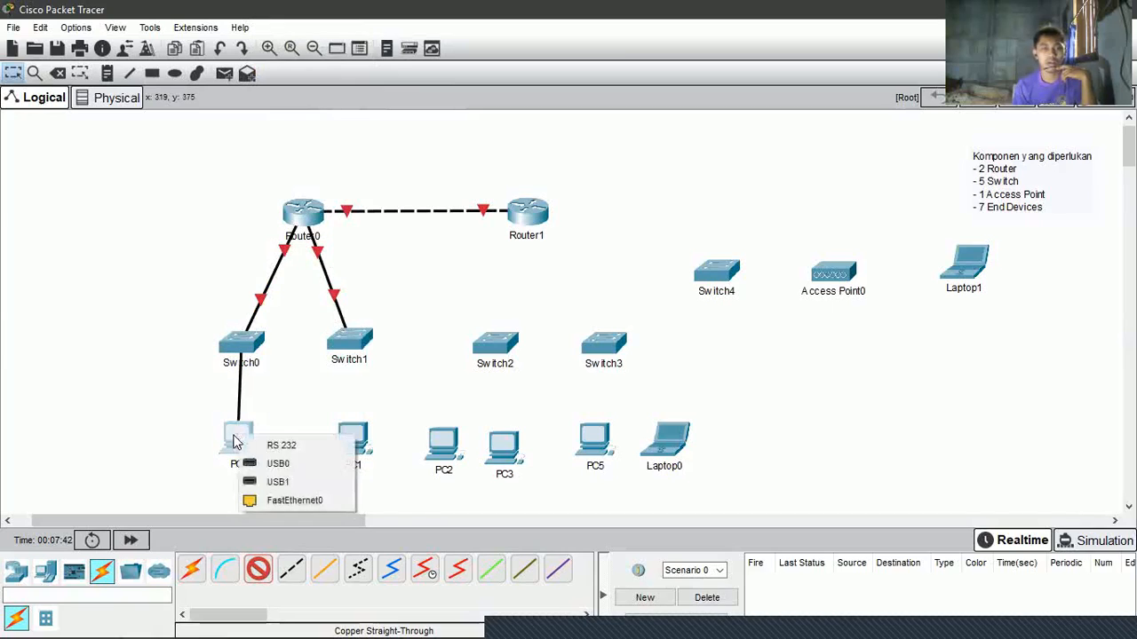
pyautogui.click(263, 501)
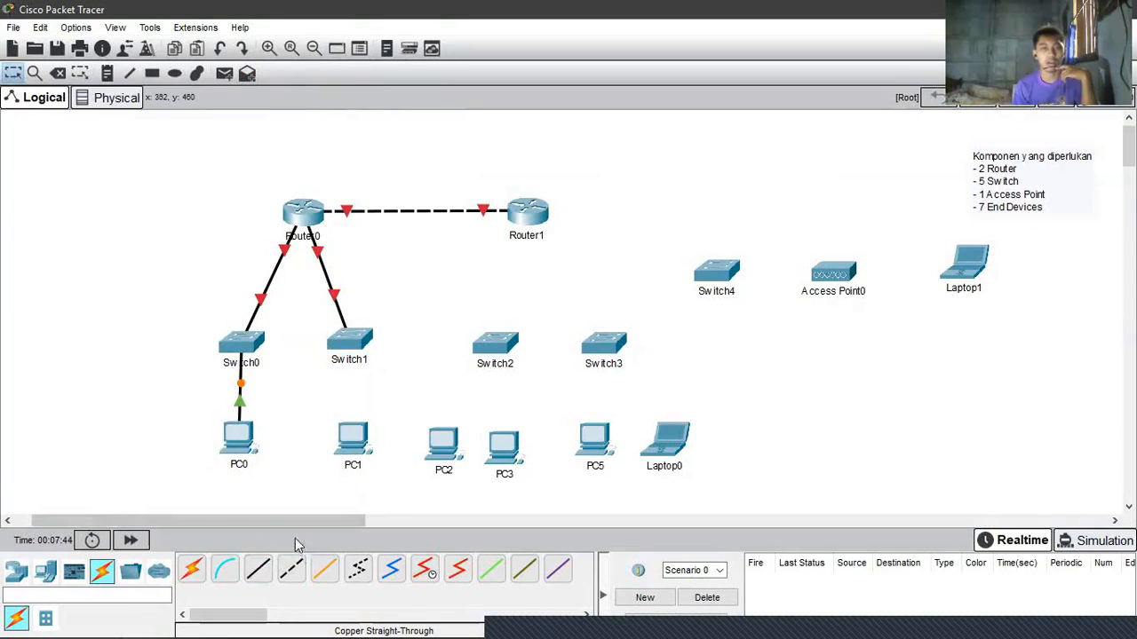
# Step: Connect Switch1's GigabitEthernet0/2 port to PC1's FastEthernet0 port with a copper straight-through cable
pyautogui.click(267, 572)
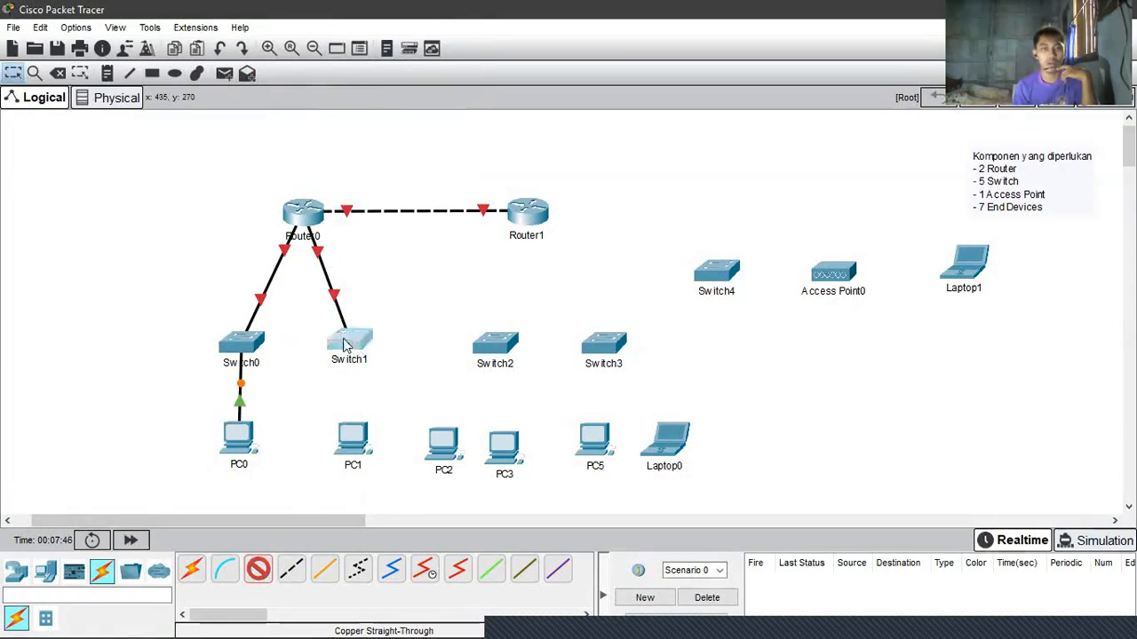
pyautogui.click(350, 338)
pyautogui.click(381, 470)
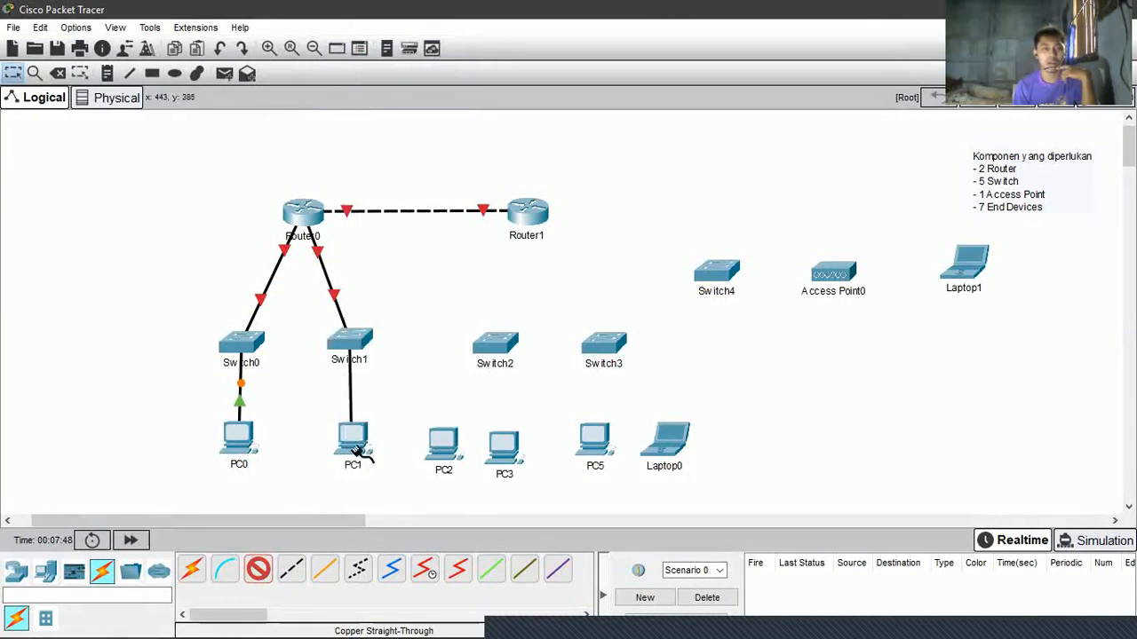
pyautogui.click(354, 444)
pyautogui.click(381, 508)
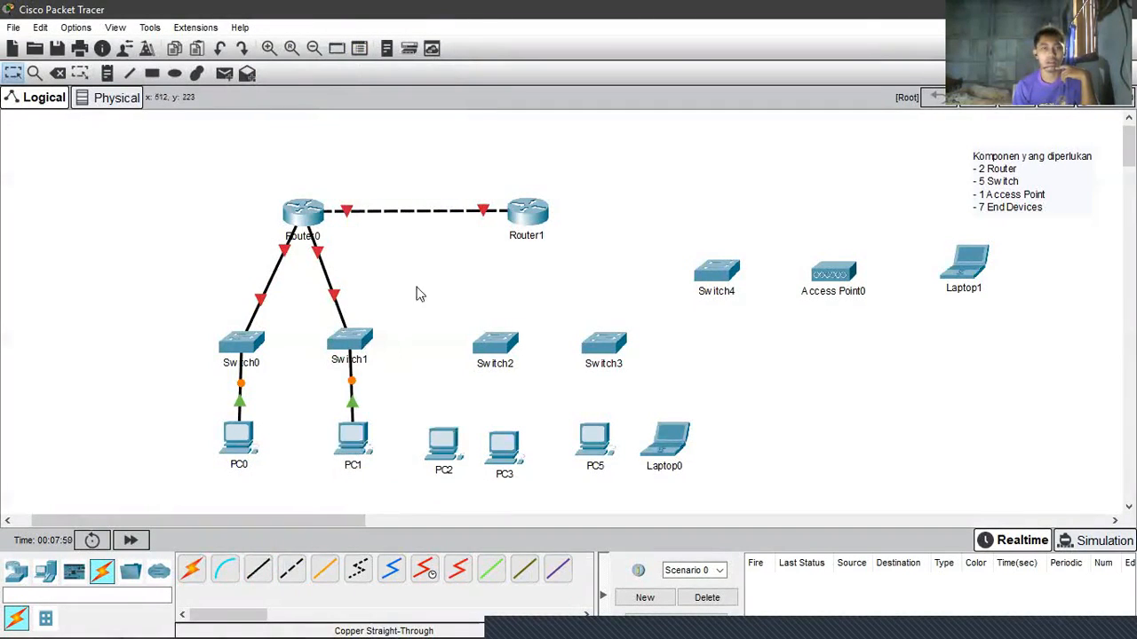
# Step: Connect Router1's GigabitEthernet0/1 port to Switch2's GigabitEthernet0/1 port with a copper straight-through cable
pyautogui.click(258, 570)
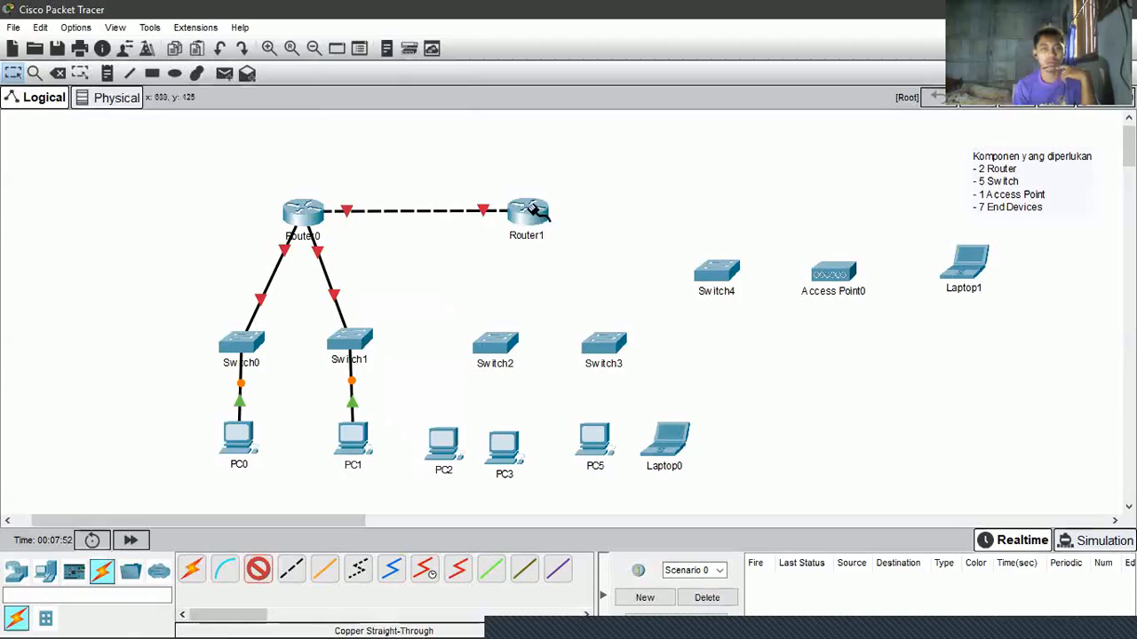
pyautogui.click(537, 217)
pyautogui.click(551, 250)
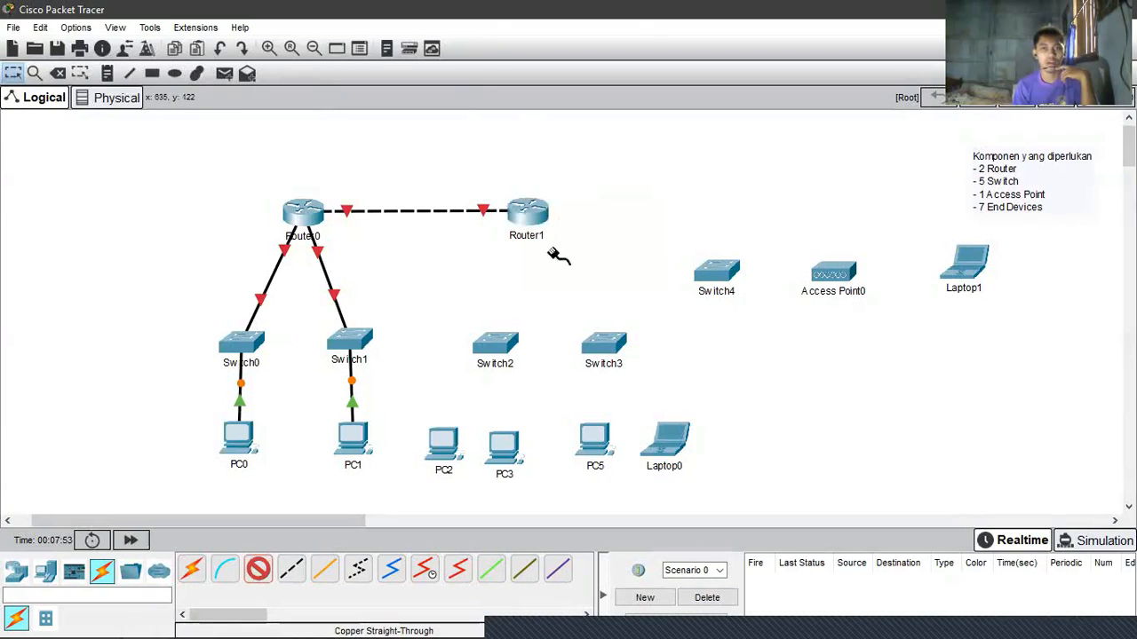
pyautogui.click(498, 346)
pyautogui.click(531, 469)
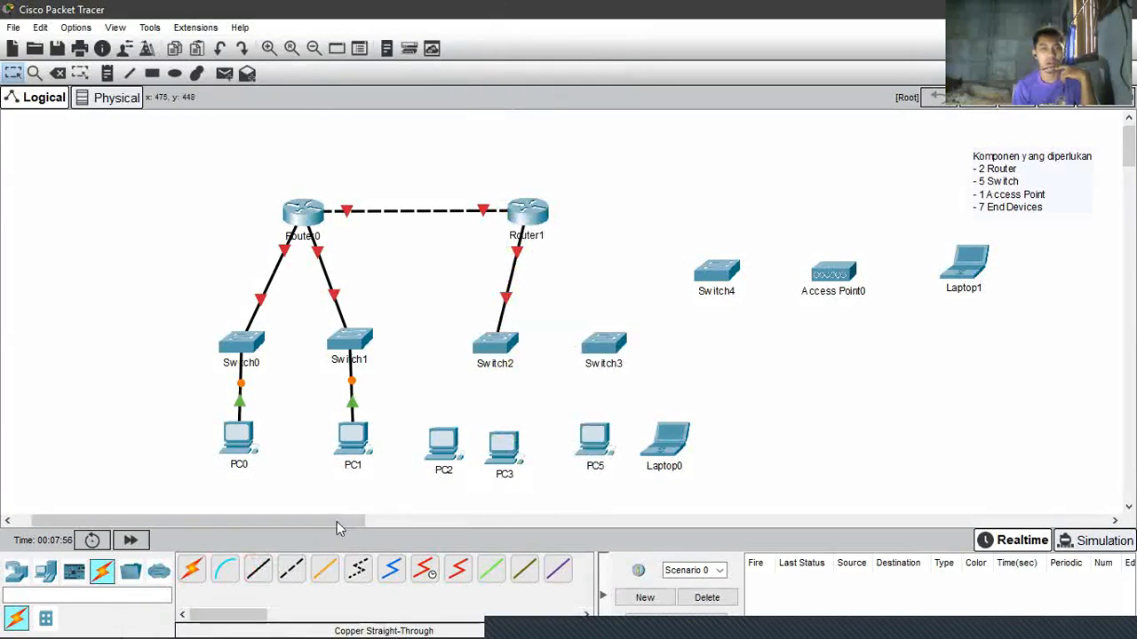
# Step: Connect Router1's GigabitEthernet0/2 port to Switch3's GigabitEthernet0/1 port with a copper straight-through cable
pyautogui.click(257, 570)
pyautogui.click(537, 217)
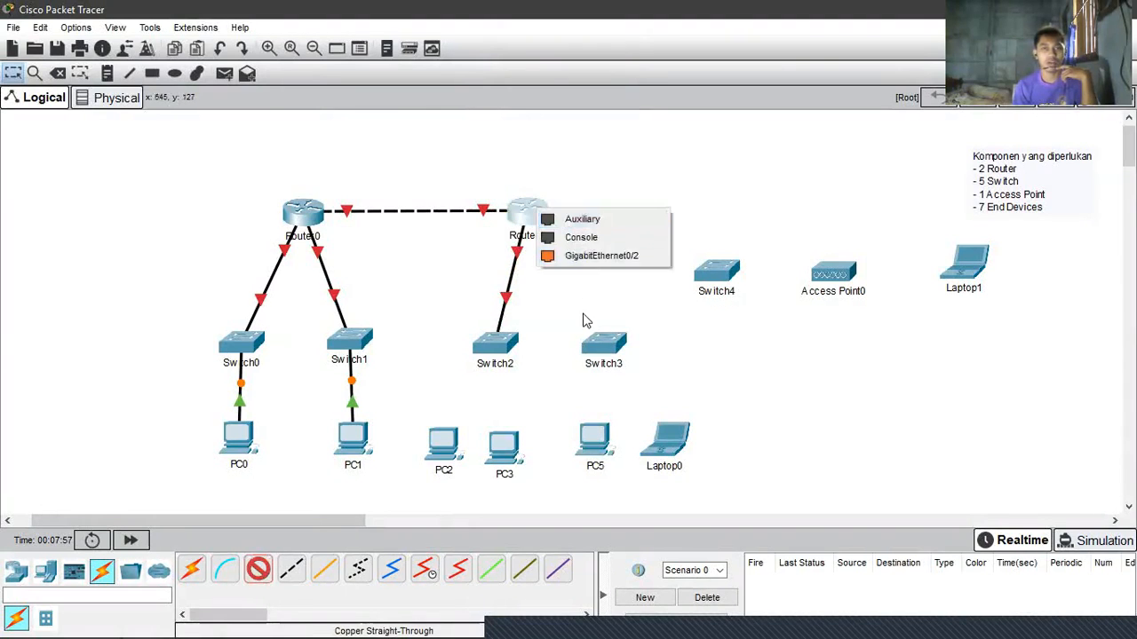
pyautogui.click(600, 256)
pyautogui.click(604, 341)
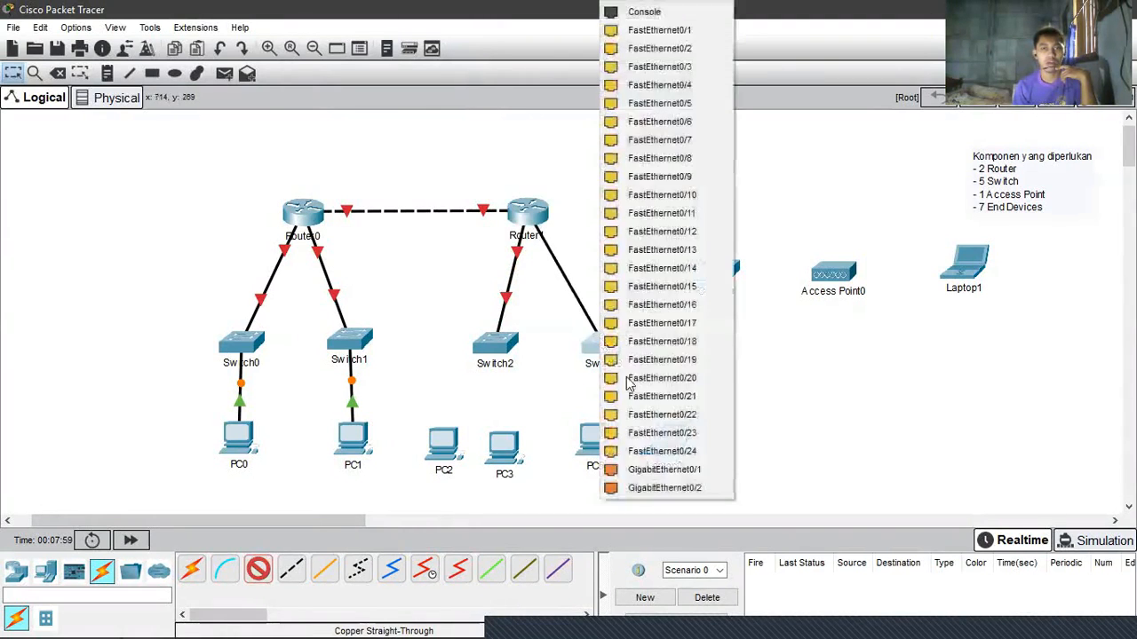
pyautogui.click(648, 471)
# Step: Move Switch2 farther from Switch3, and shift Router1 with all devices on its side and the component note away from Router0's branch
pyautogui.moveTo(514, 351); pyautogui.dragTo(491, 349)
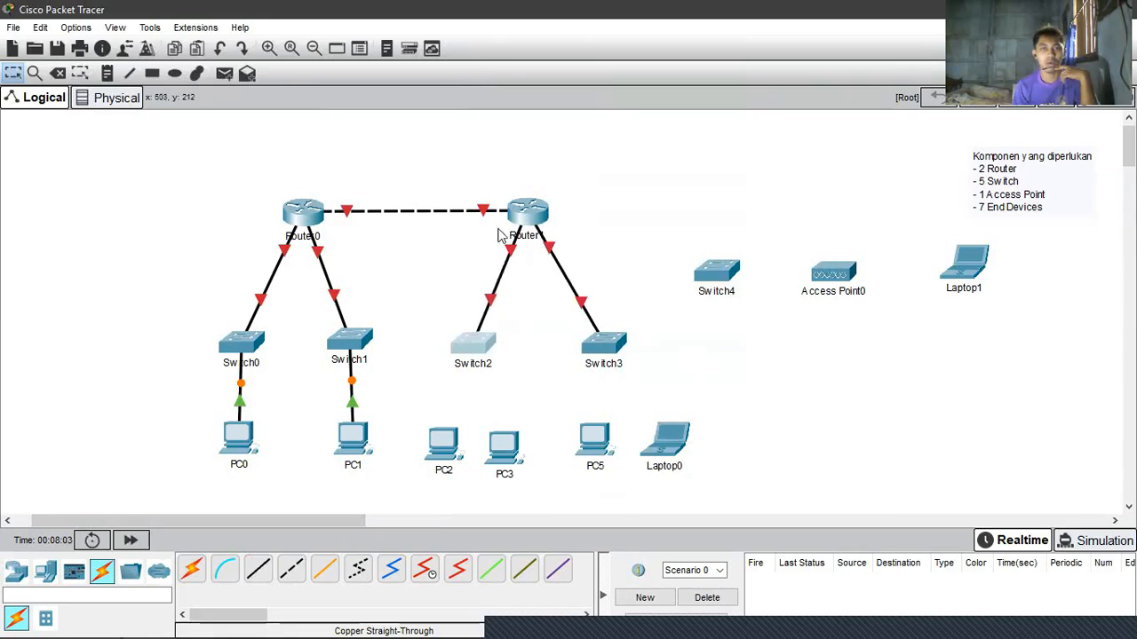
pyautogui.moveTo(500, 235); pyautogui.dragTo(637, 233)
# Step: Connect Switch2's FastEthernet0/1 port to PC2's FastEthernet0 port with a copper straight-through cable
pyautogui.click(260, 573)
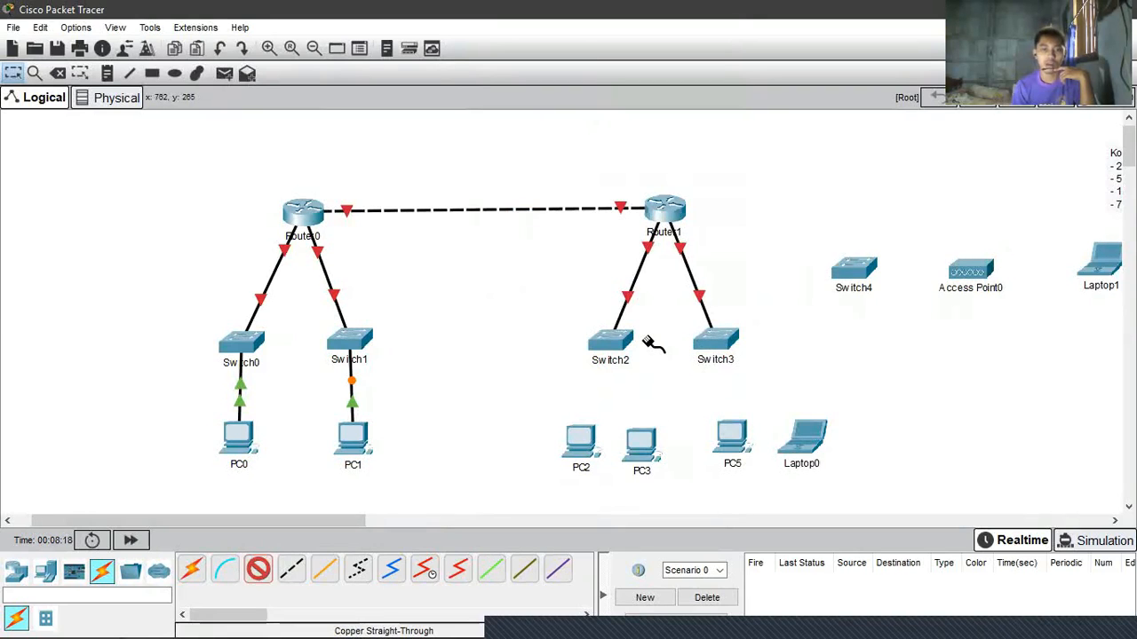
pyautogui.click(610, 340)
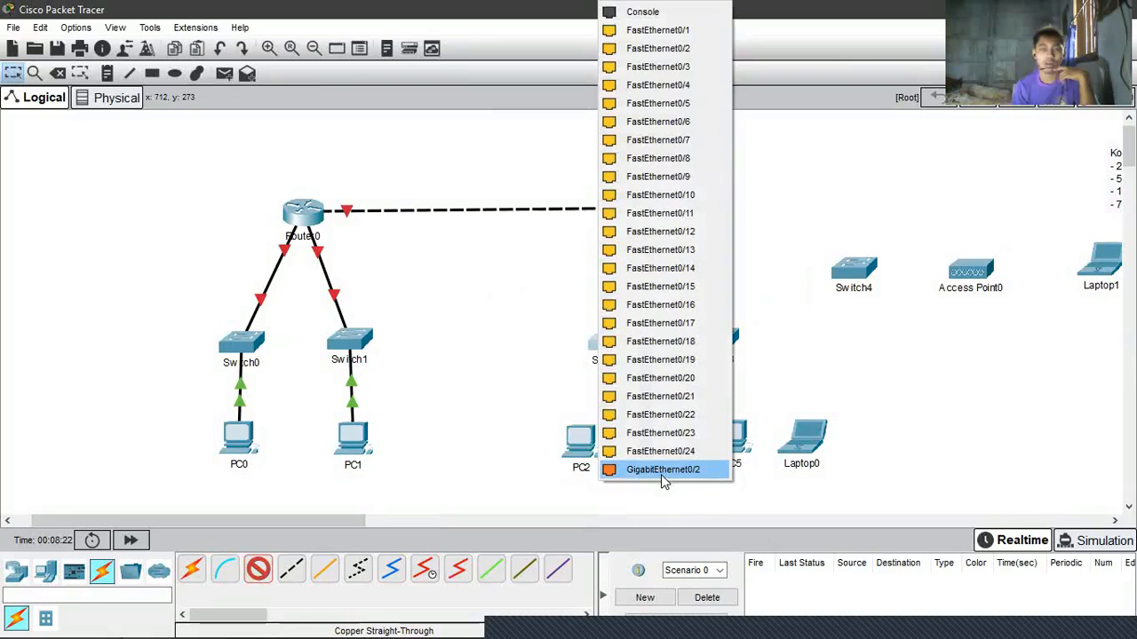
pyautogui.click(659, 30)
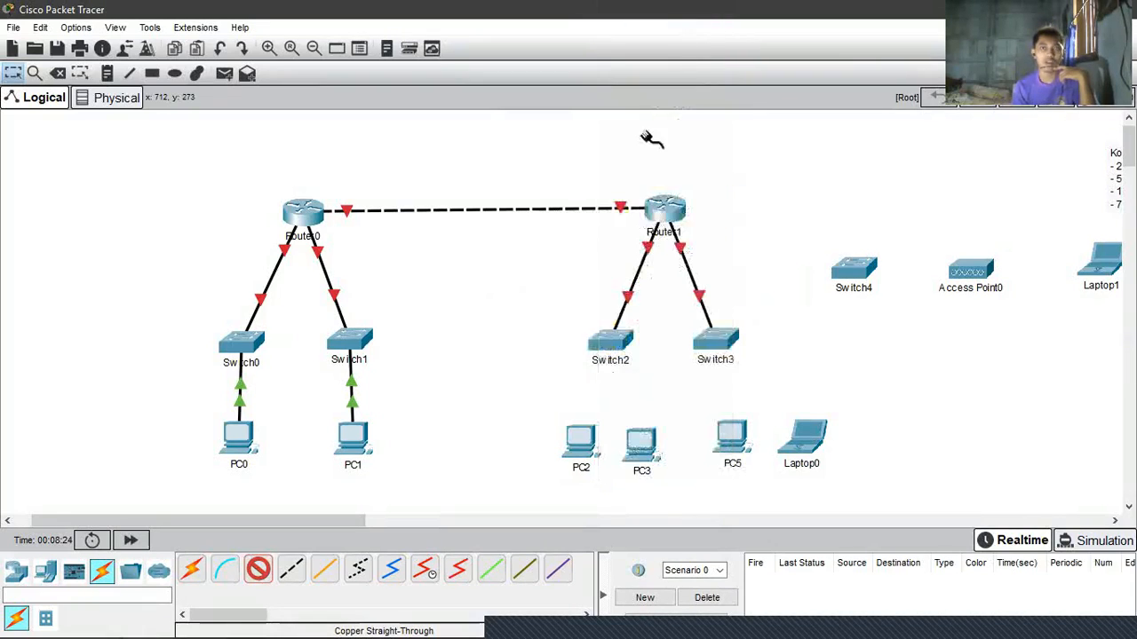
pyautogui.click(576, 437)
pyautogui.click(614, 509)
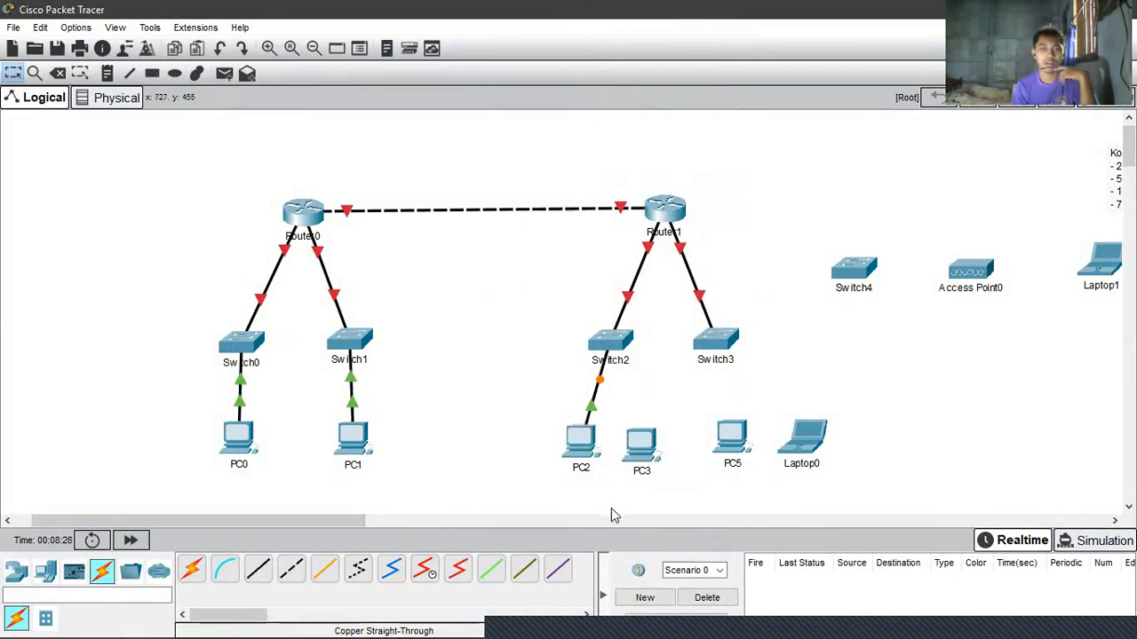
# Step: Connect Switch2's FastEthernet0/2 port to PC3's FastEthernet0 port with a copper straight-through cable
pyautogui.click(257, 574)
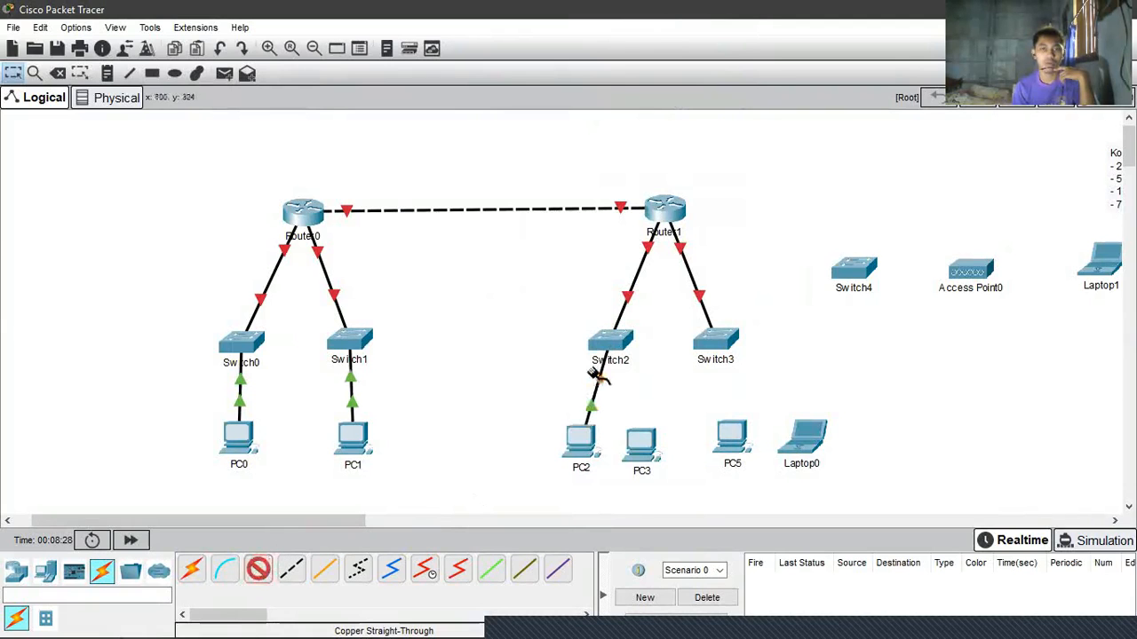
pyautogui.click(615, 339)
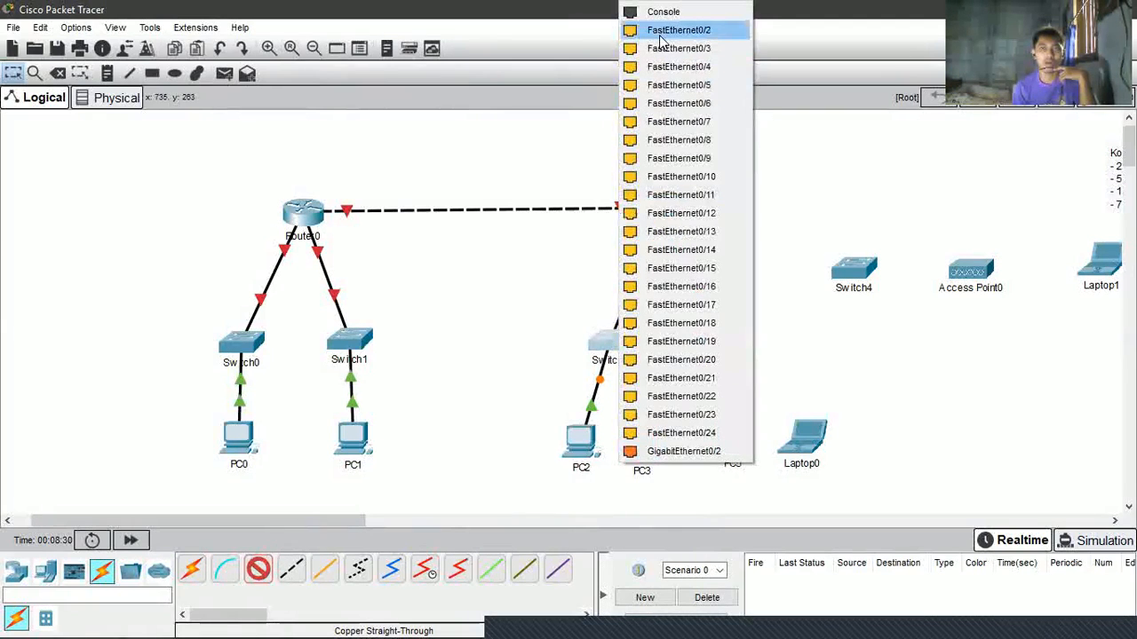
pyautogui.click(659, 38)
pyautogui.click(641, 439)
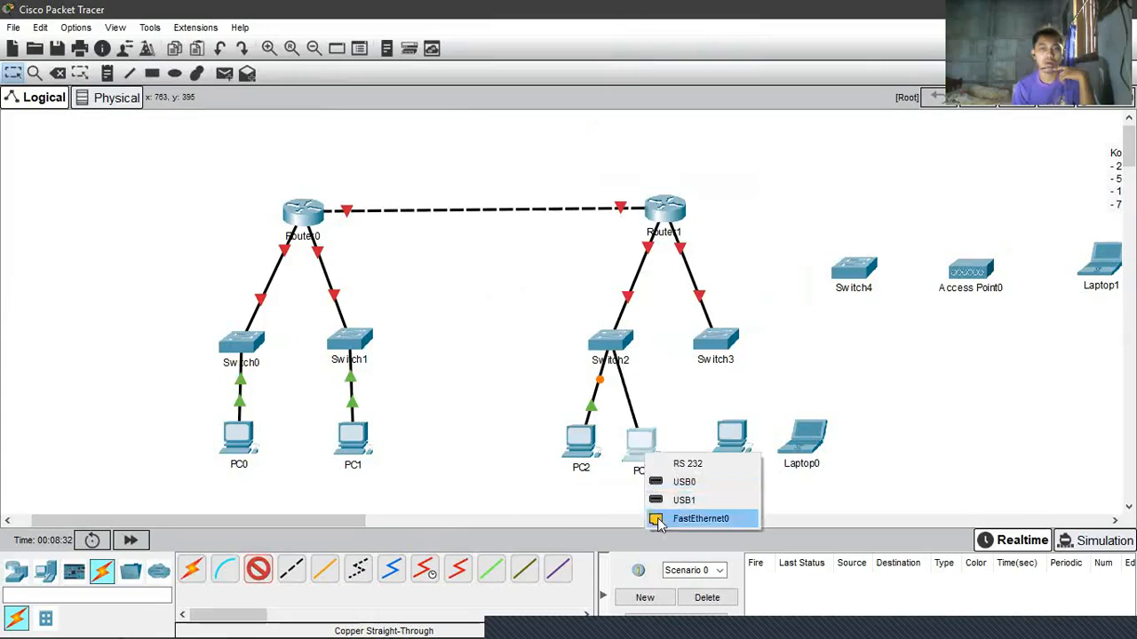
pyautogui.click(658, 519)
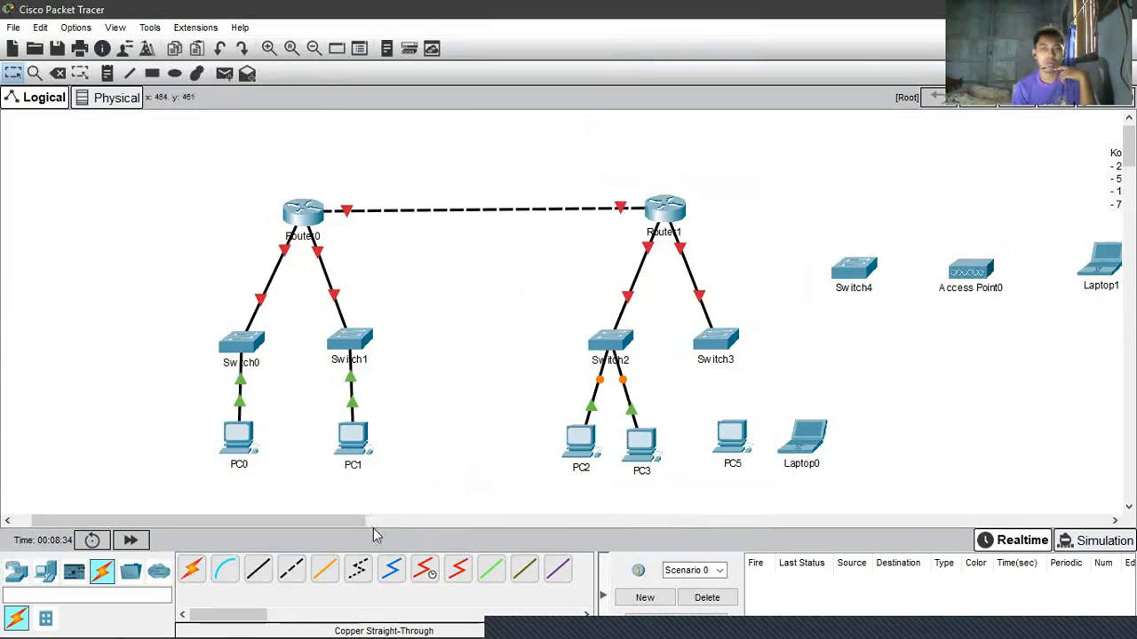
# Step: Move Switch2, PC2 and PC3 together slightly away from Switch3 and PC5
pyautogui.moveTo(563, 263); pyautogui.dragTo(633, 455)
pyautogui.click(636, 459)
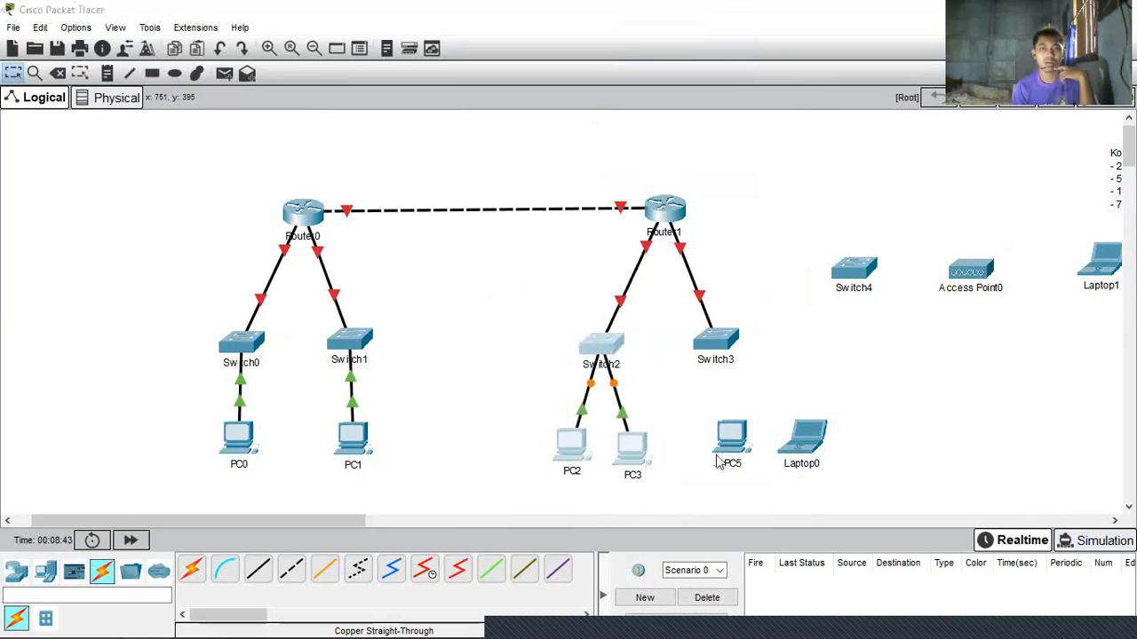
# Step: Close PC3's device window and move PC5 and Laptop0 closer together beneath Switch3, beside PC3
pyautogui.click(781, 94)
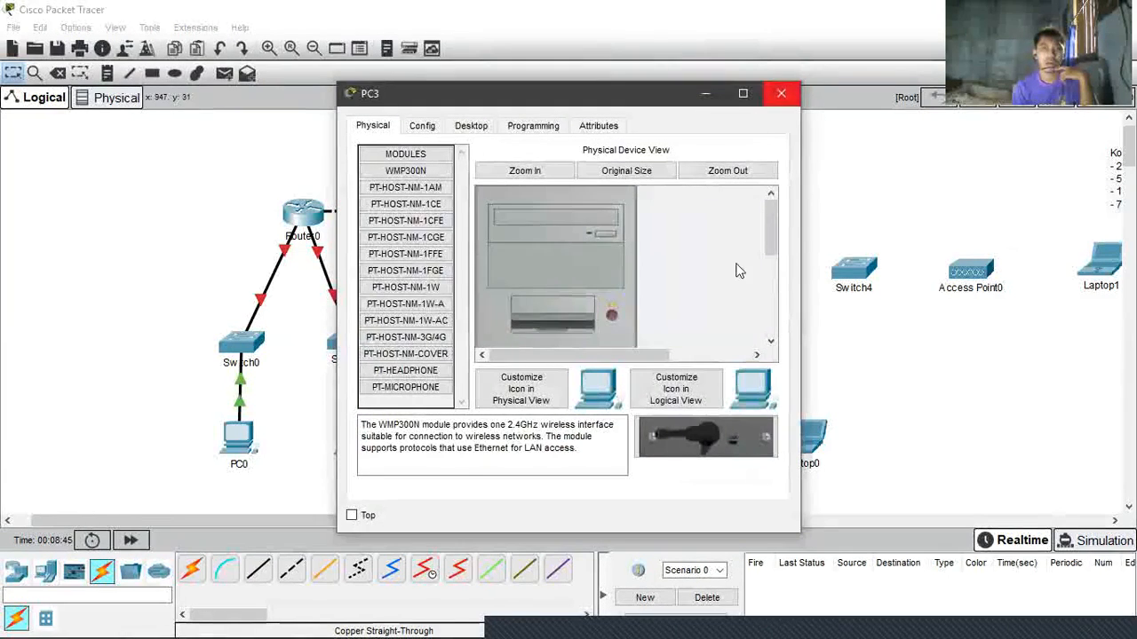
pyautogui.moveTo(700, 441); pyautogui.dragTo(694, 441)
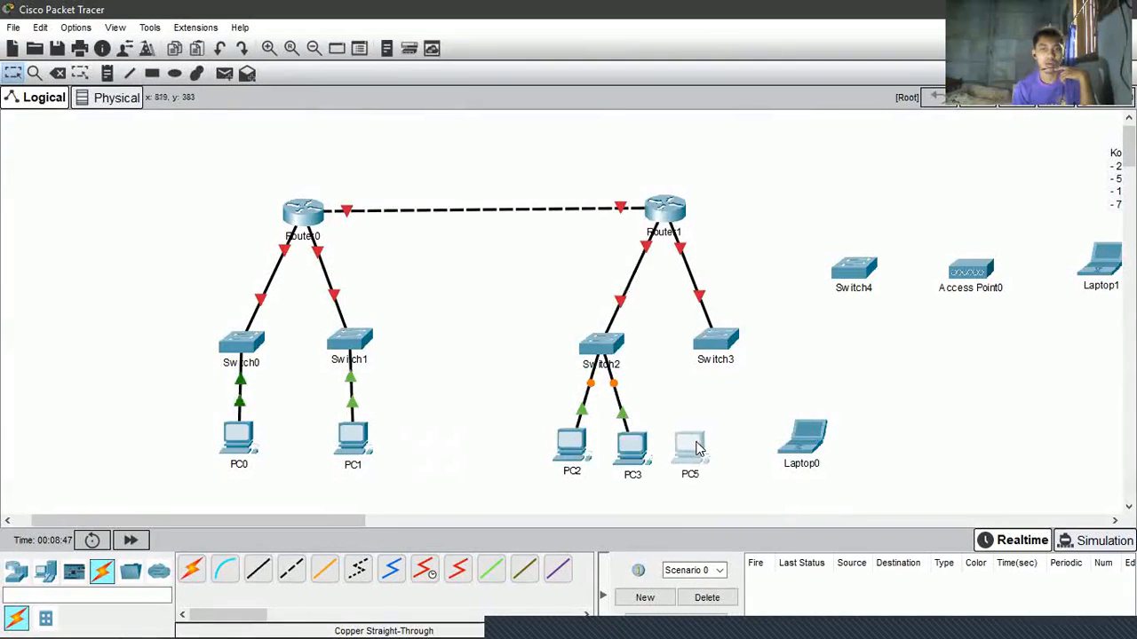
pyautogui.moveTo(812, 437); pyautogui.dragTo(754, 446)
# Step: Connect Switch3's FastEthernet0/1 port to PC5's FastEthernet0 port with a copper straight-through cable
pyautogui.click(258, 568)
pyautogui.click(714, 341)
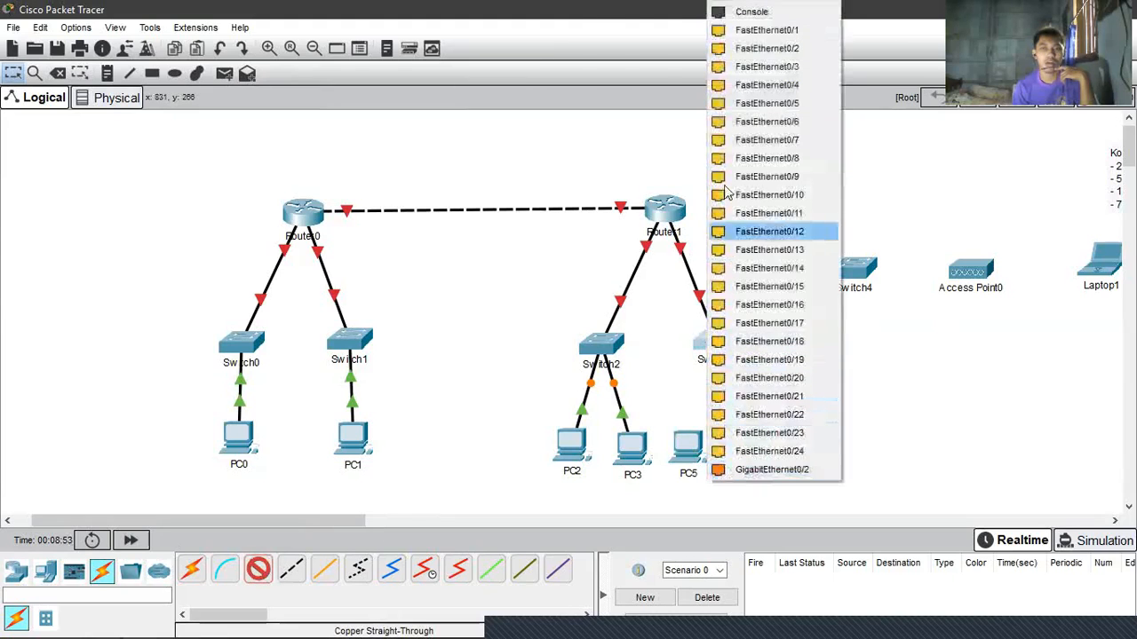
pyautogui.click(765, 29)
pyautogui.click(686, 453)
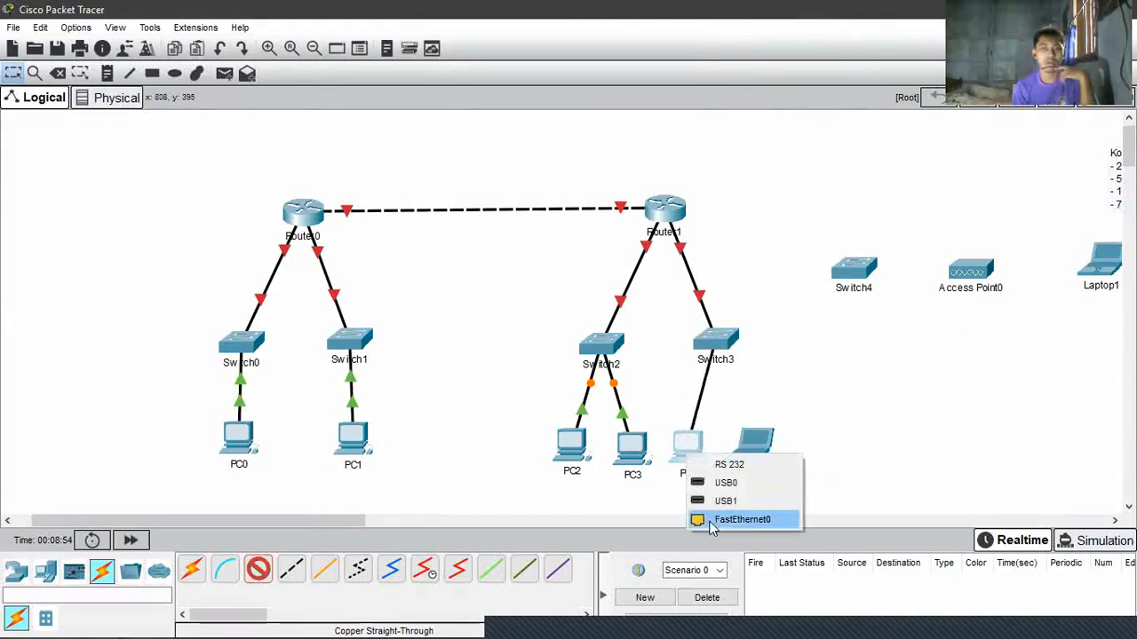
pyautogui.click(702, 519)
# Step: Connect Switch3's FastEthernet0/2 port to Laptop0's FastEthernet0 port with a copper straight-through cable
pyautogui.click(258, 571)
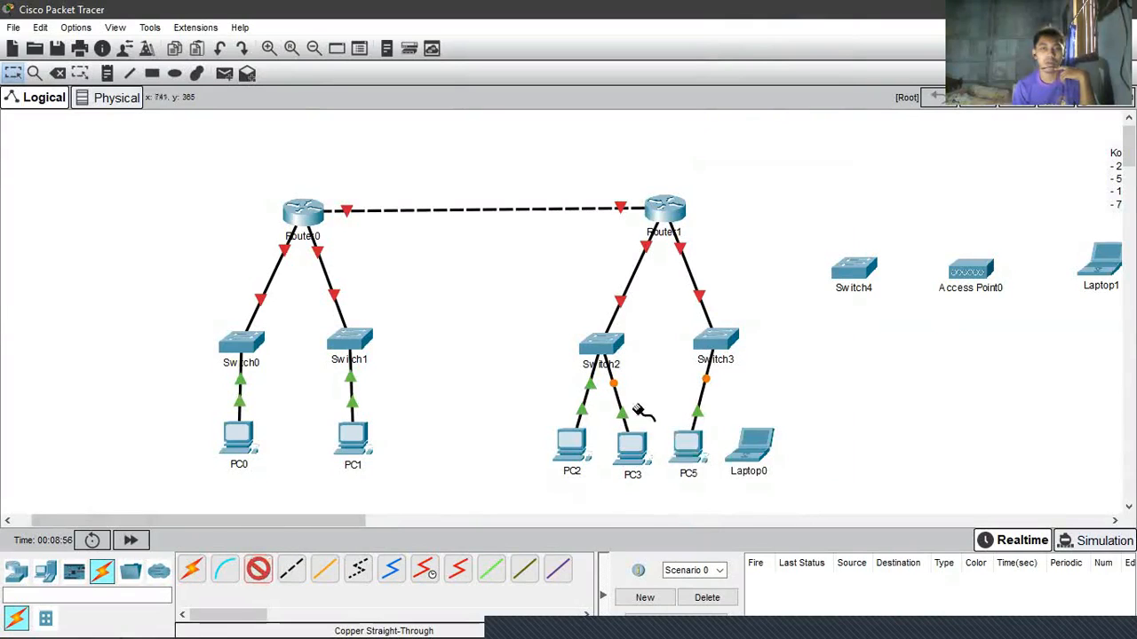
pyautogui.click(716, 343)
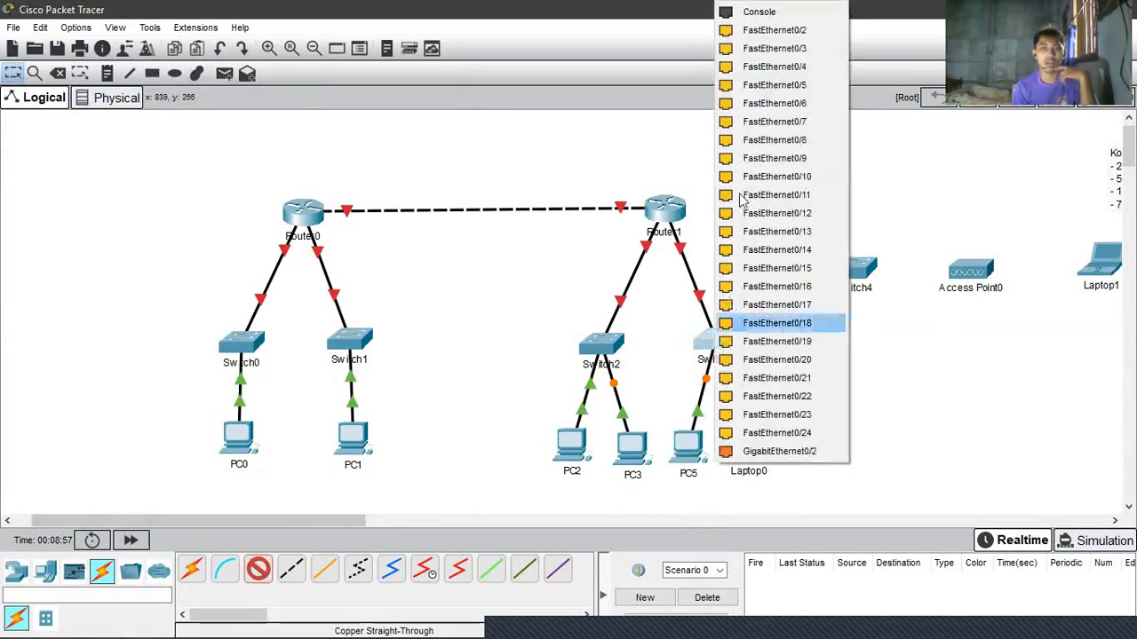
pyautogui.click(757, 47)
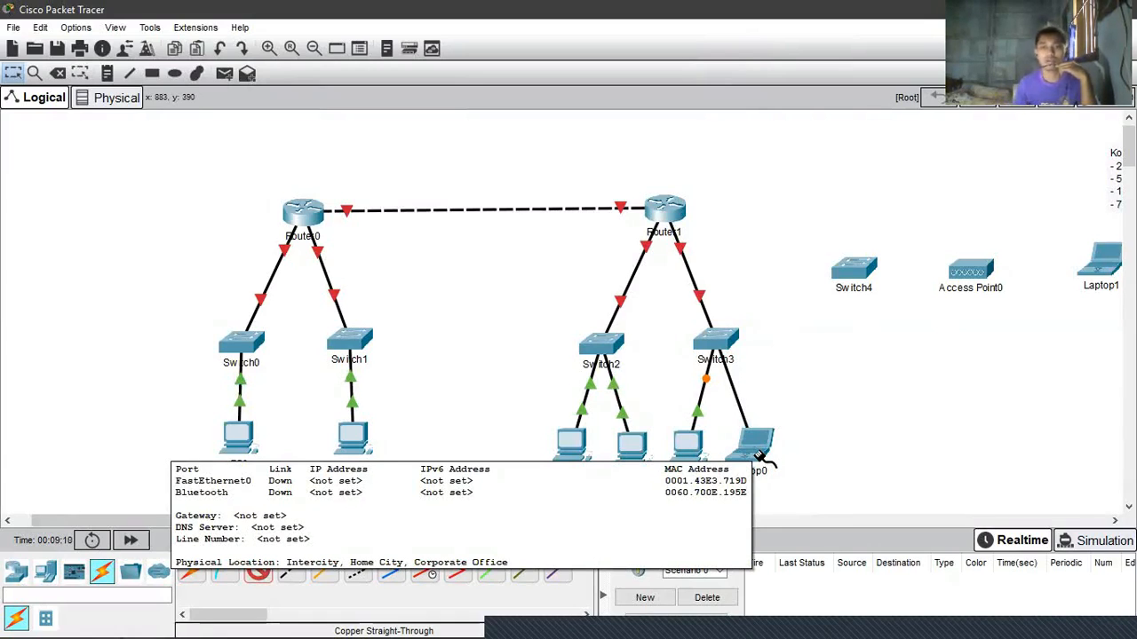
pyautogui.click(757, 455)
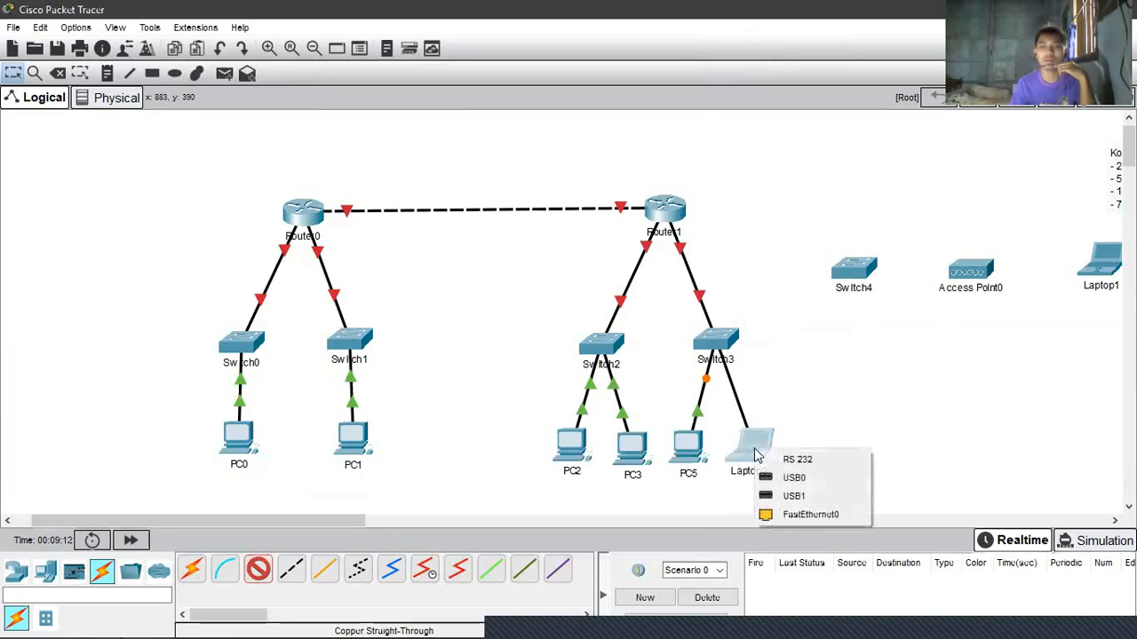
pyautogui.click(801, 520)
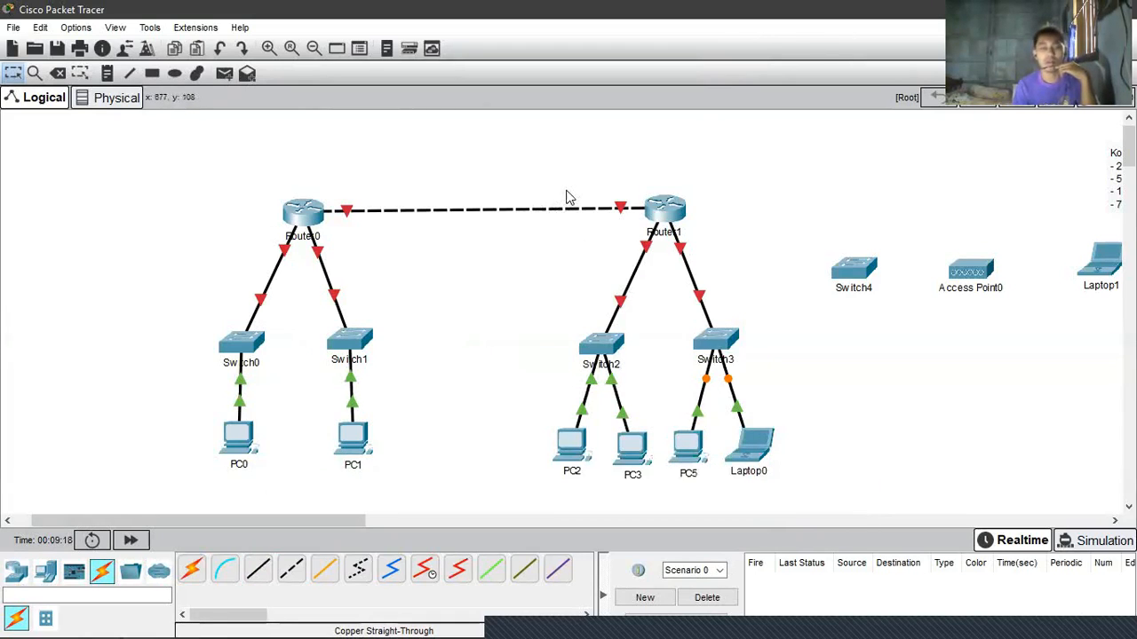
# Step: Examine the port labels on the link between the routers and the connections from Switch0 and Switch1 to their PCs
pyautogui.moveTo(149, 142); pyautogui.dragTo(820, 408)
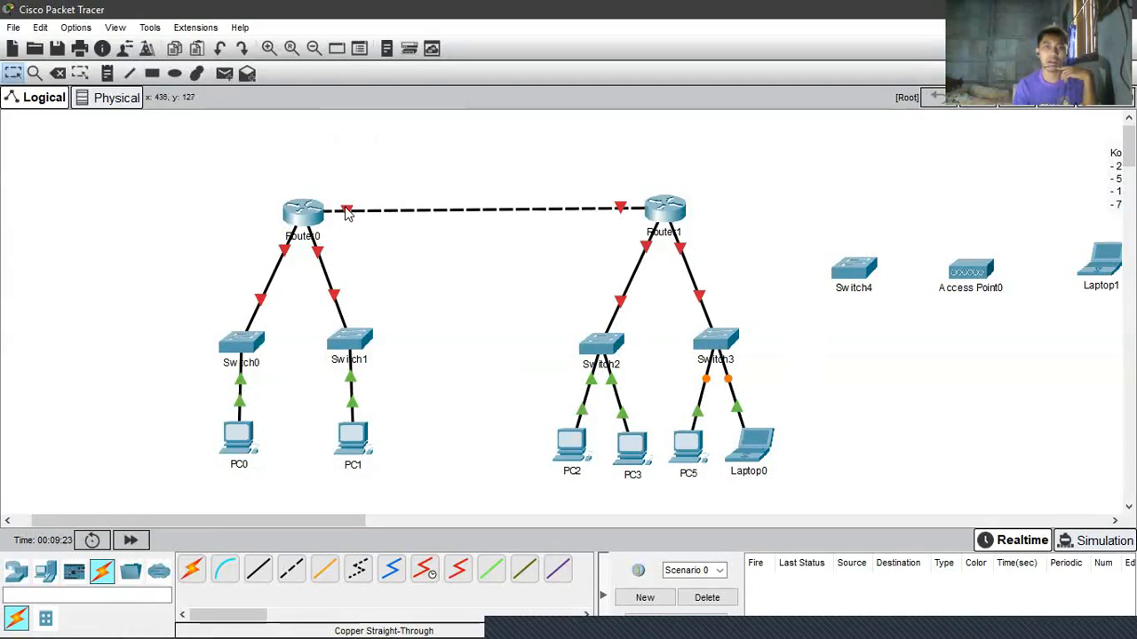
pyautogui.moveTo(346, 214)
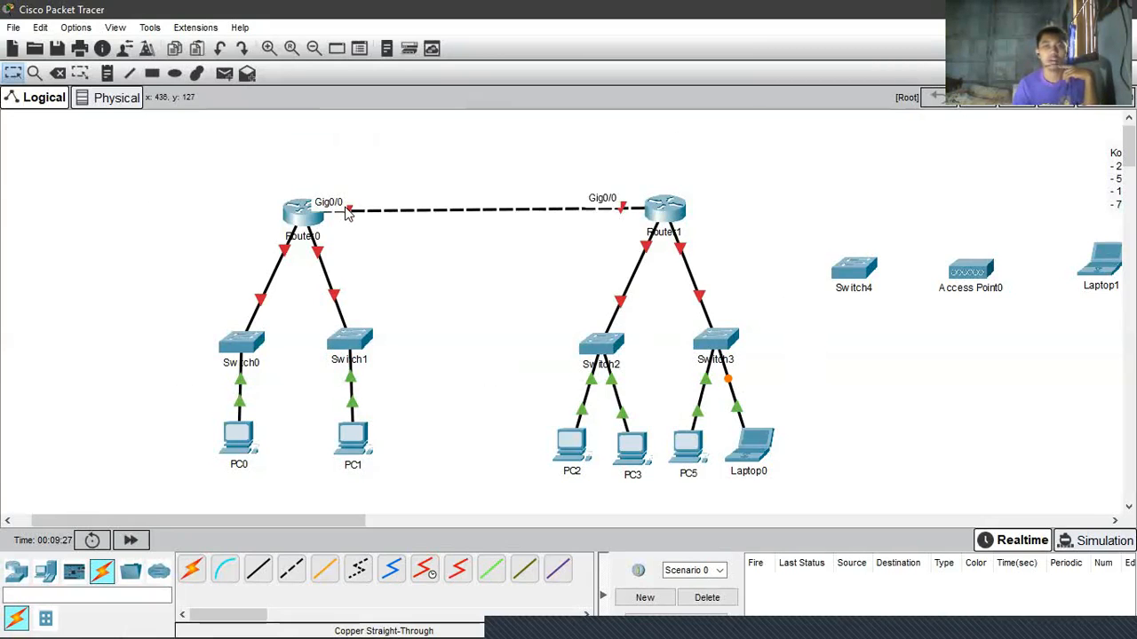
pyautogui.moveTo(266, 183); pyautogui.dragTo(776, 254)
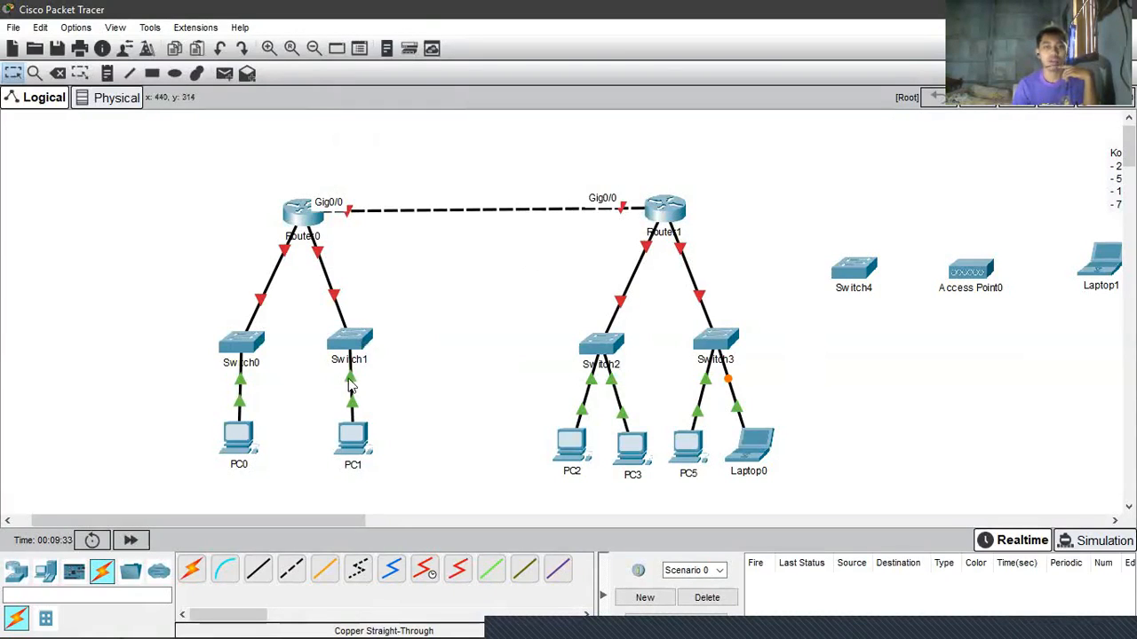
pyautogui.moveTo(178, 313); pyautogui.dragTo(431, 460)
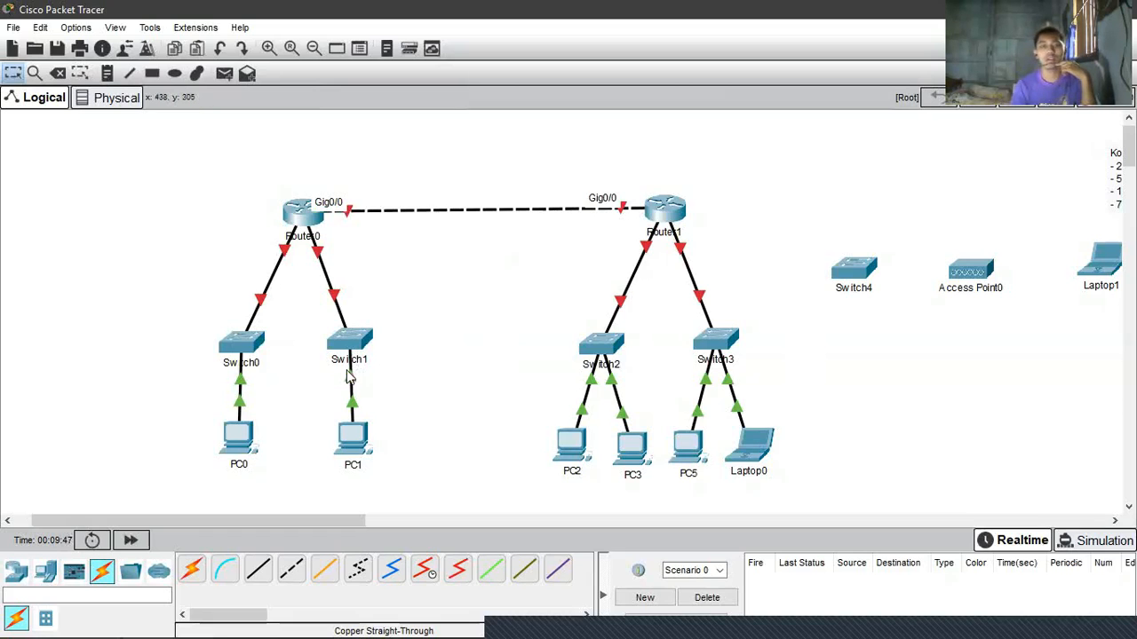
pyautogui.moveTo(167, 322); pyautogui.dragTo(447, 475)
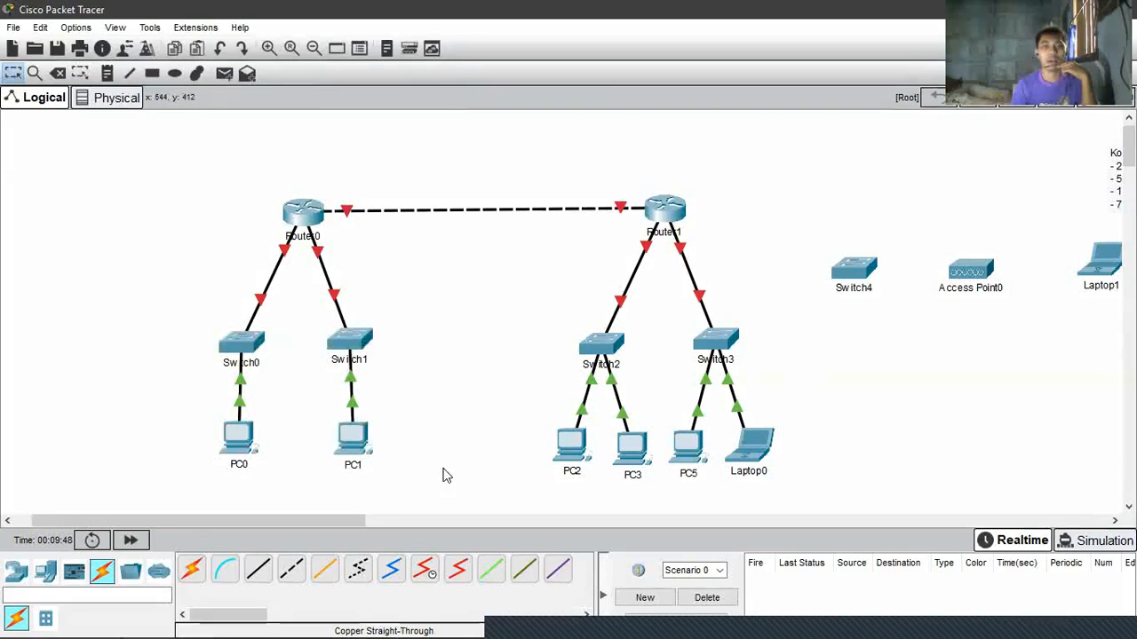
pyautogui.moveTo(162, 306); pyautogui.dragTo(463, 490)
pyautogui.moveTo(138, 339); pyautogui.dragTo(489, 487)
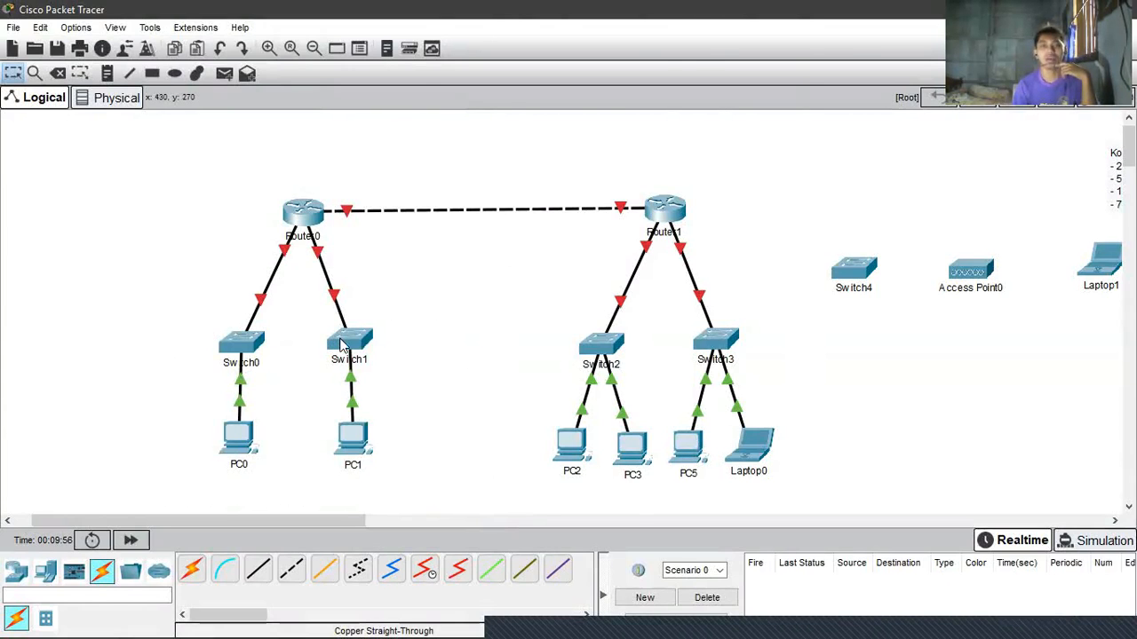
pyautogui.moveTo(342, 347)
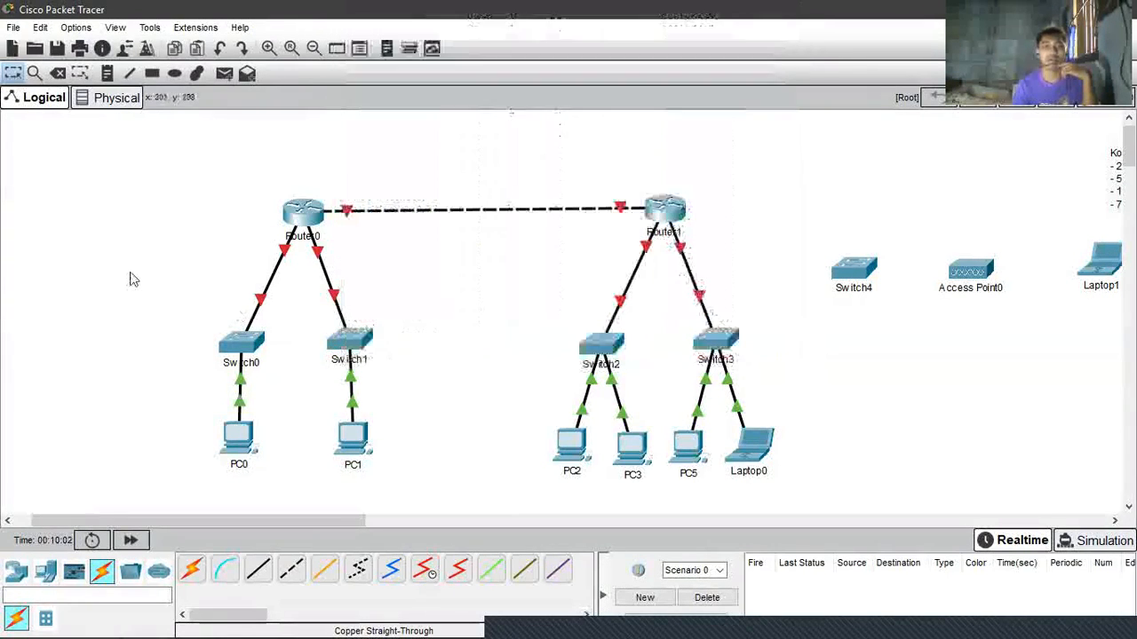
# Step: Shift Router1 with its whole branch closer to Router0, and line up Switch4, Access Point0 and Laptop1 beside Switch3
pyautogui.moveTo(577, 171); pyautogui.dragTo(807, 477)
pyautogui.moveTo(748, 456); pyautogui.dragTo(636, 444)
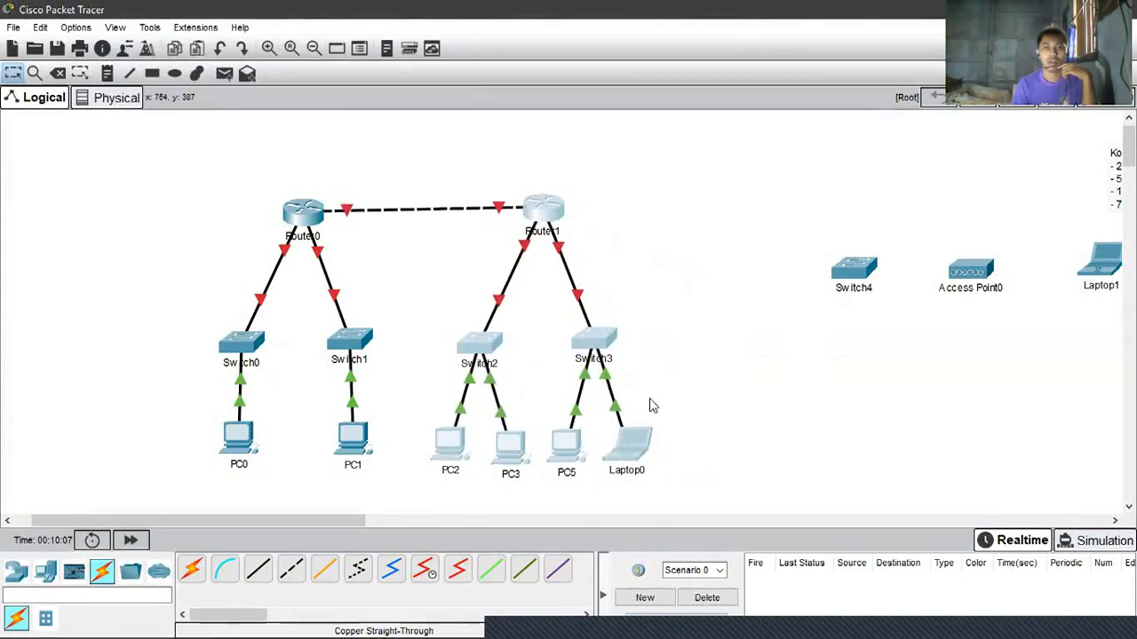
pyautogui.click(851, 276)
pyautogui.moveTo(851, 276); pyautogui.dragTo(708, 283)
pyautogui.moveTo(968, 271); pyautogui.dragTo(795, 277)
pyautogui.moveTo(1104, 266); pyautogui.dragTo(883, 280)
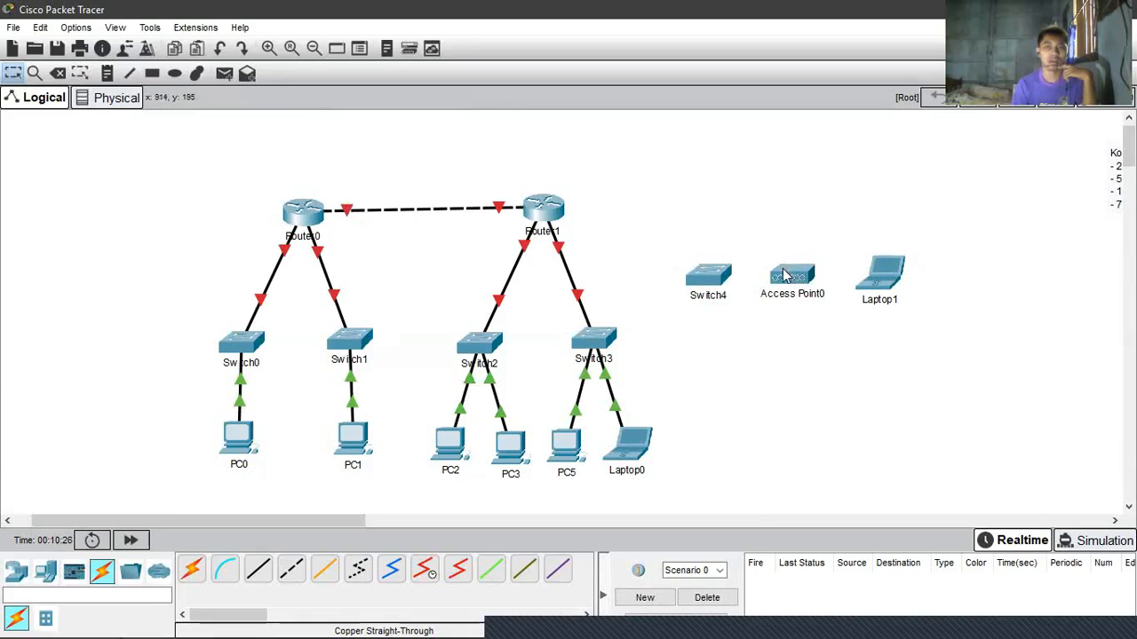
pyautogui.moveTo(627, 217); pyautogui.dragTo(969, 404)
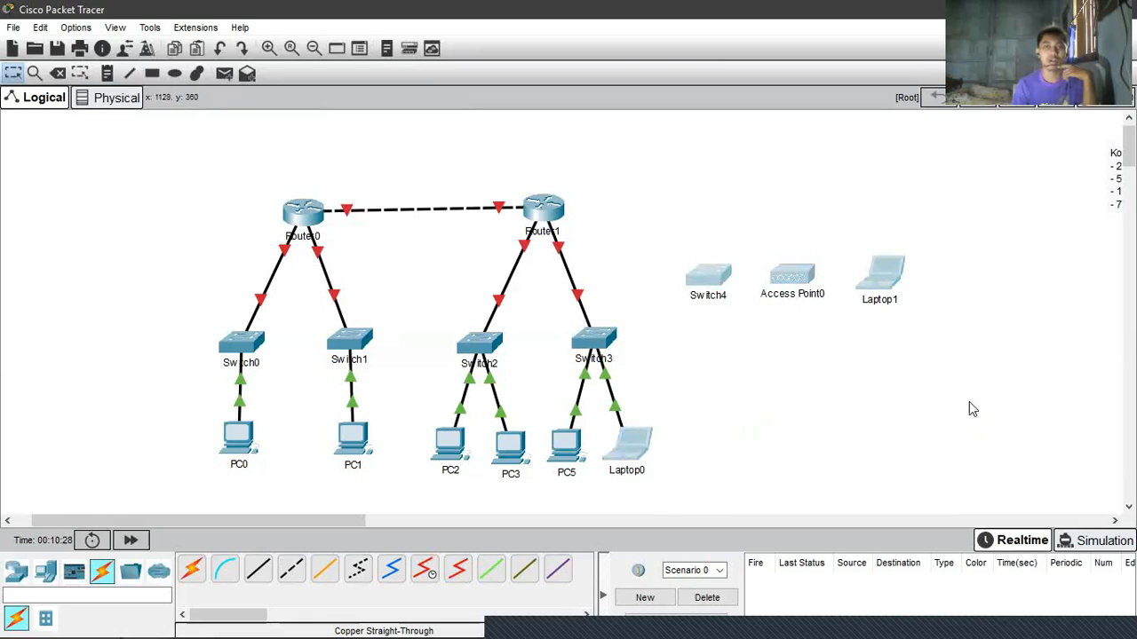
# Step: Connect Switch3's FastEthernet0/3 port to Switch4's FastEthernet0/1 port with a copper straight-through cable
pyautogui.click(258, 569)
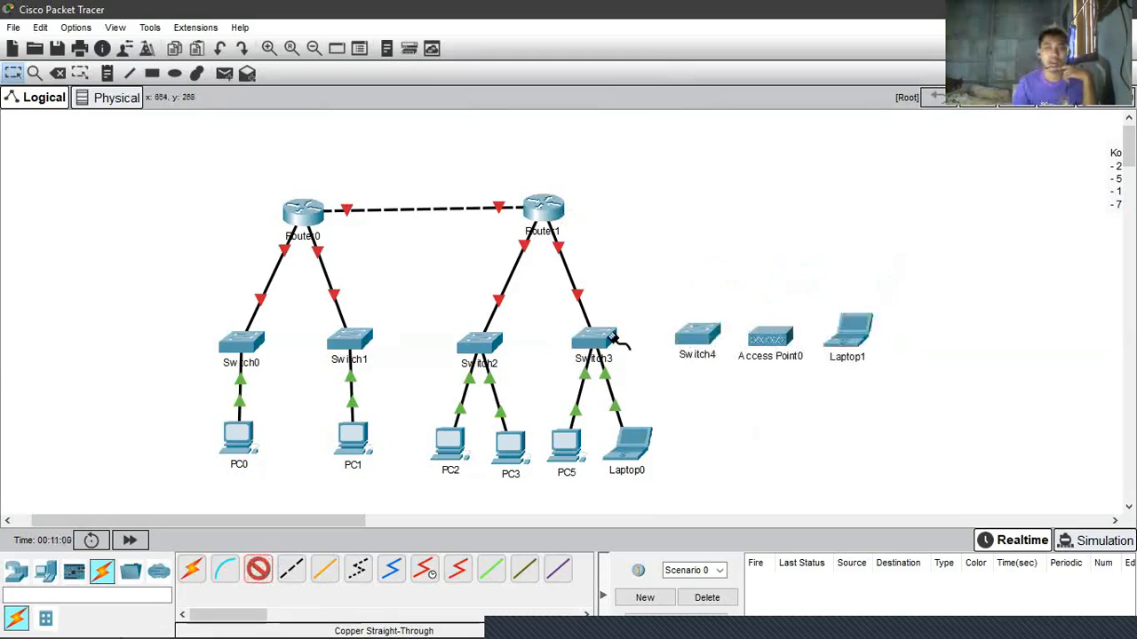
pyautogui.click(698, 333)
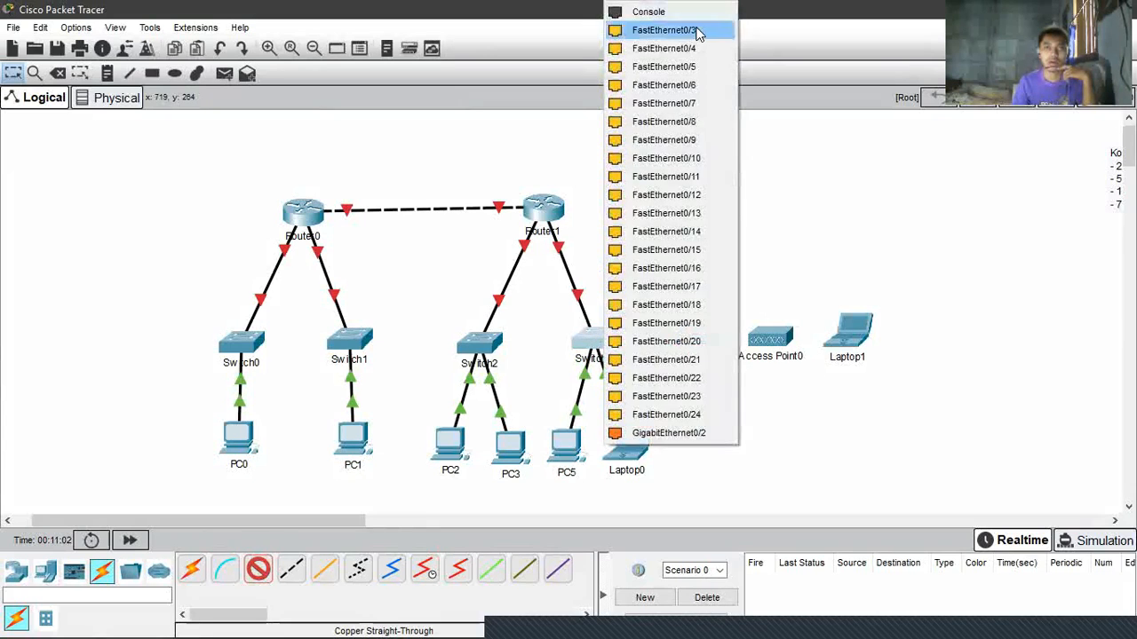
pyautogui.click(664, 30)
pyautogui.click(688, 334)
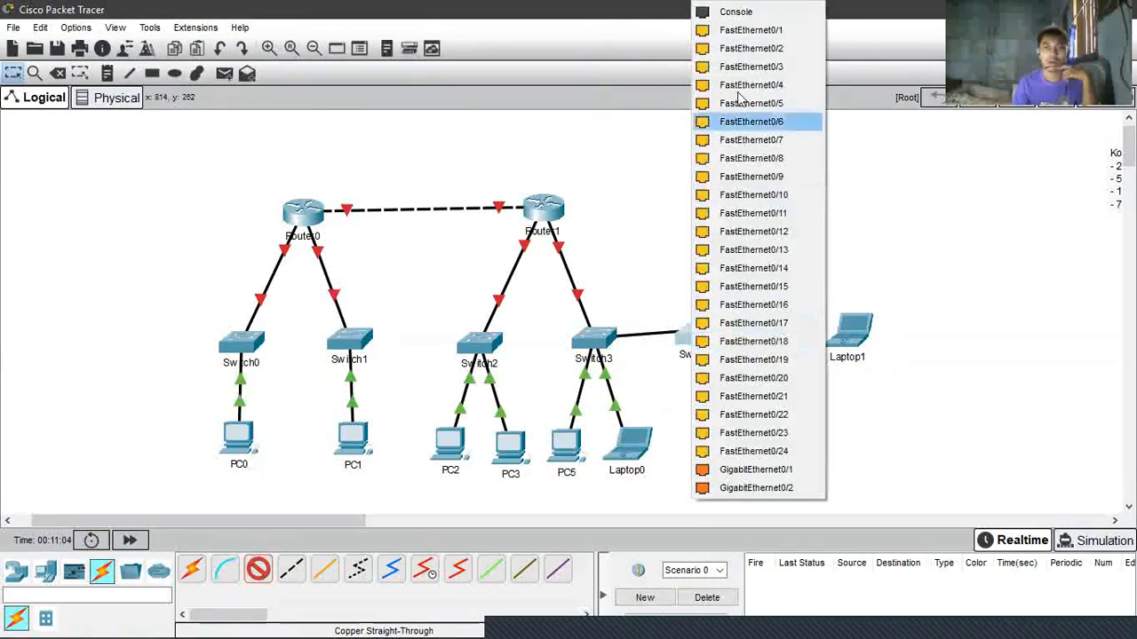
pyautogui.click(746, 48)
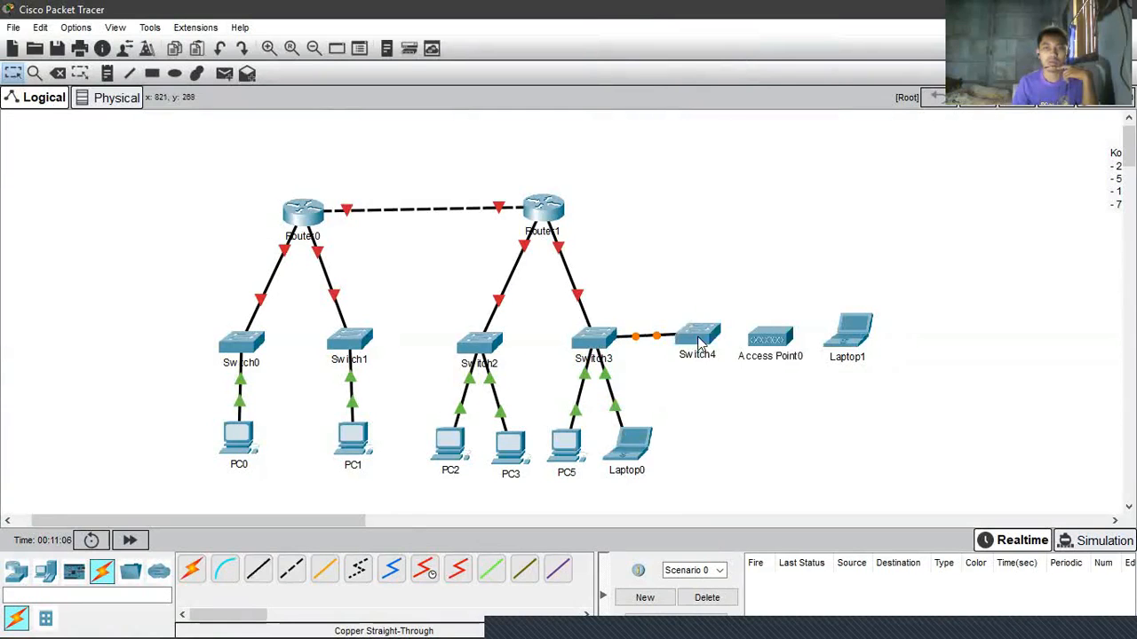
# Step: Nudge Switch4 level with Switch3 and move Access Point0 slightly closer to Switch4
pyautogui.moveTo(699, 345); pyautogui.dragTo(694, 348)
pyautogui.click(762, 344)
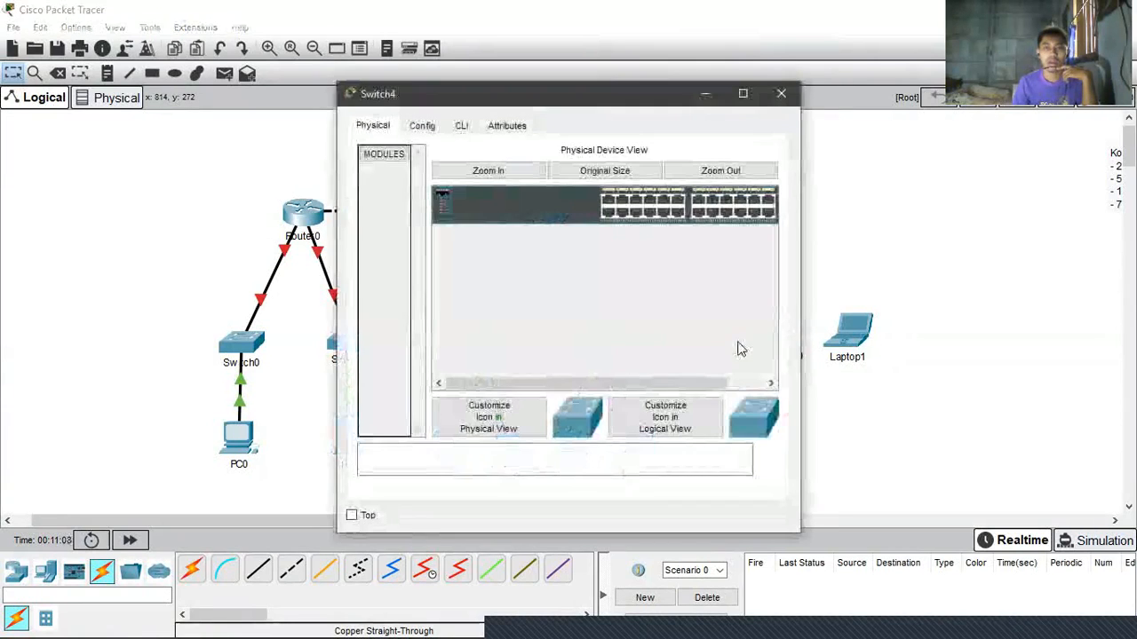
pyautogui.click(772, 95)
pyautogui.moveTo(772, 349); pyautogui.dragTo(755, 349)
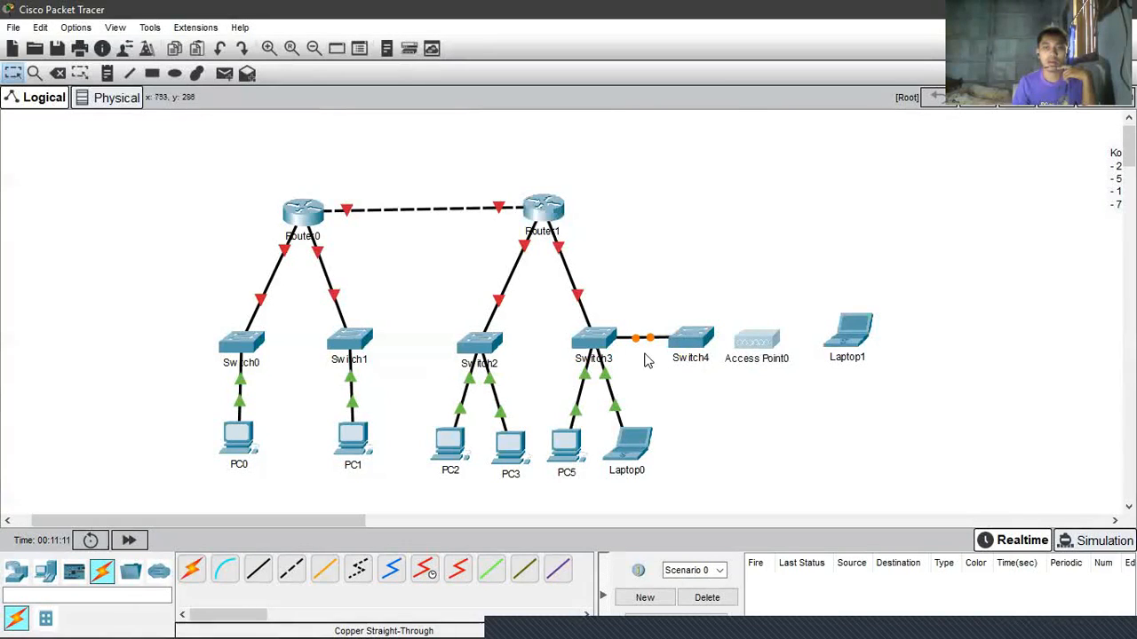
# Step: Connect Switch4's FastEthernet0/2 port to Access Point0's Port 0 with a copper straight-through cable
pyautogui.click(258, 568)
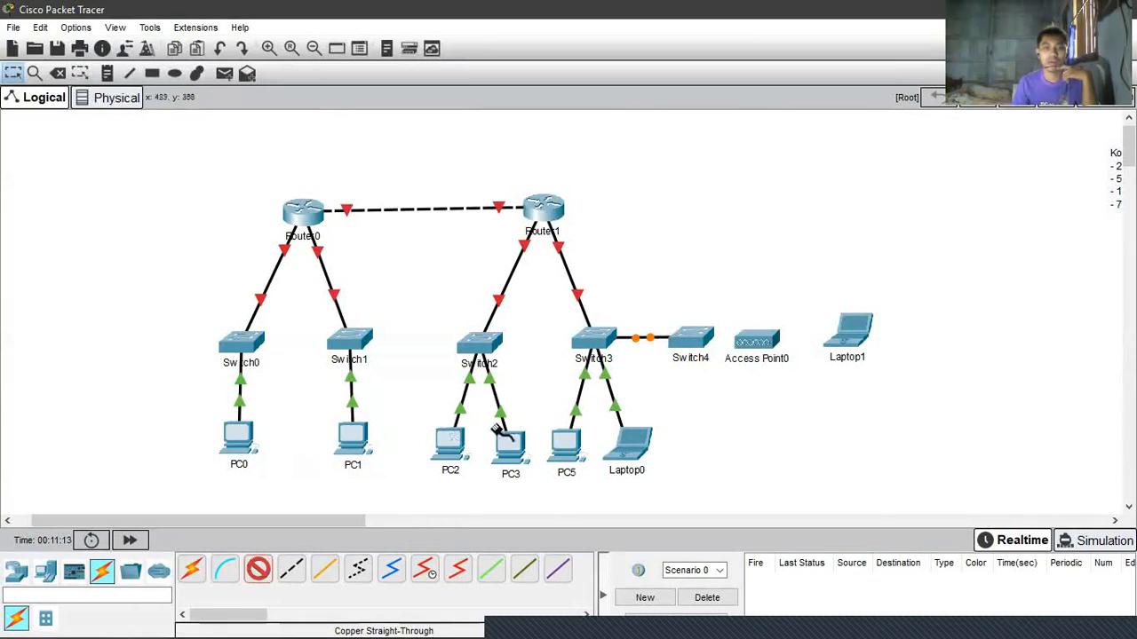
pyautogui.click(692, 338)
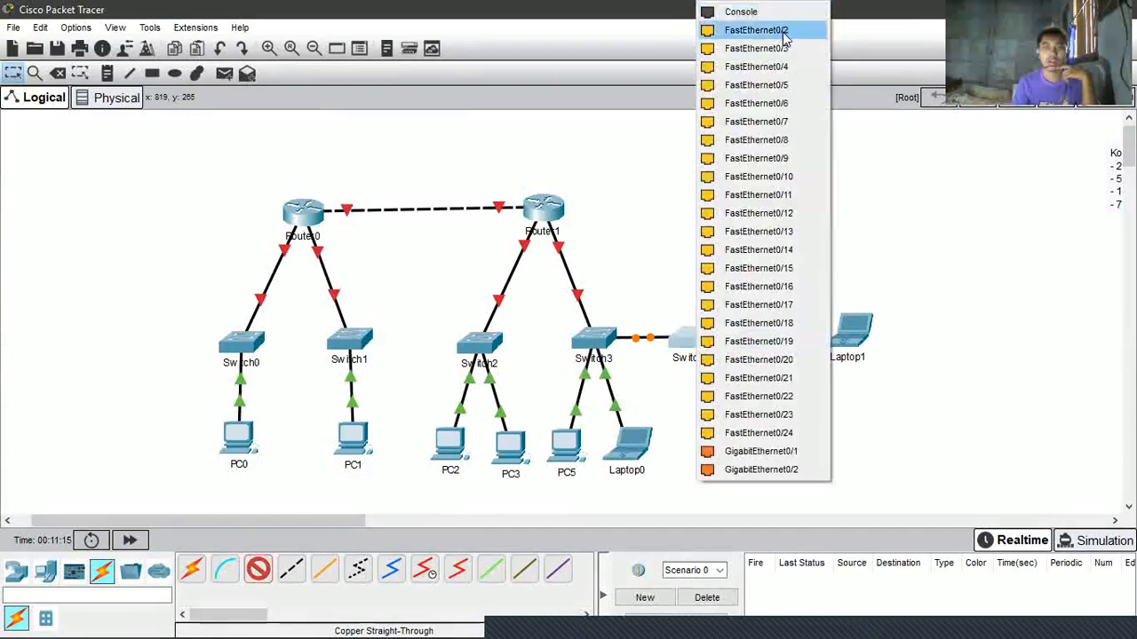
pyautogui.click(784, 33)
pyautogui.click(761, 345)
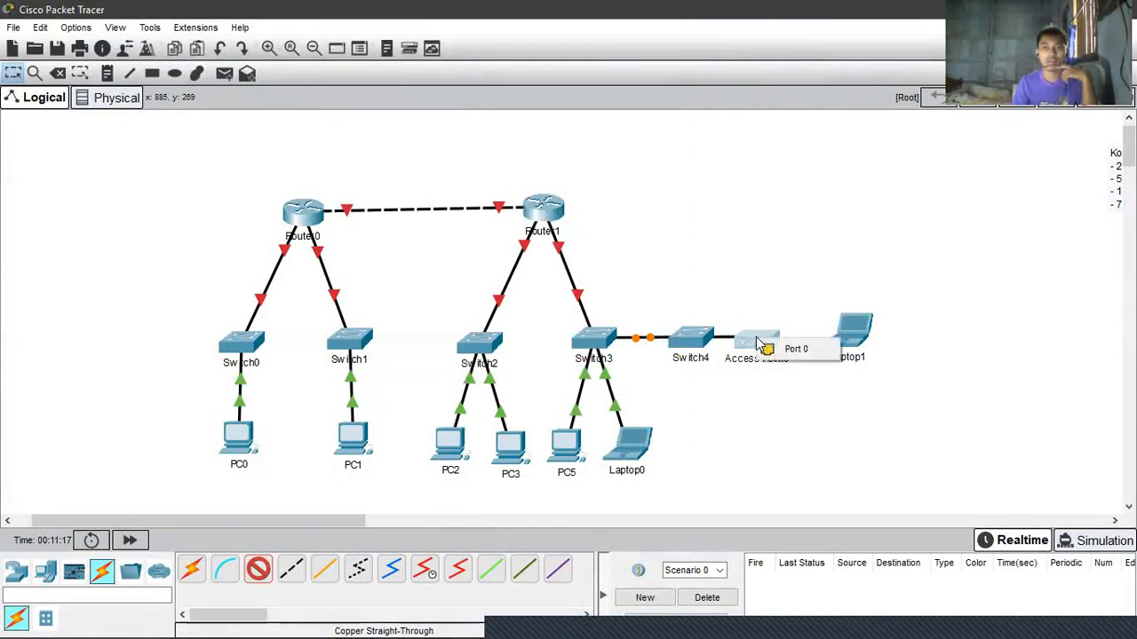
pyautogui.click(793, 351)
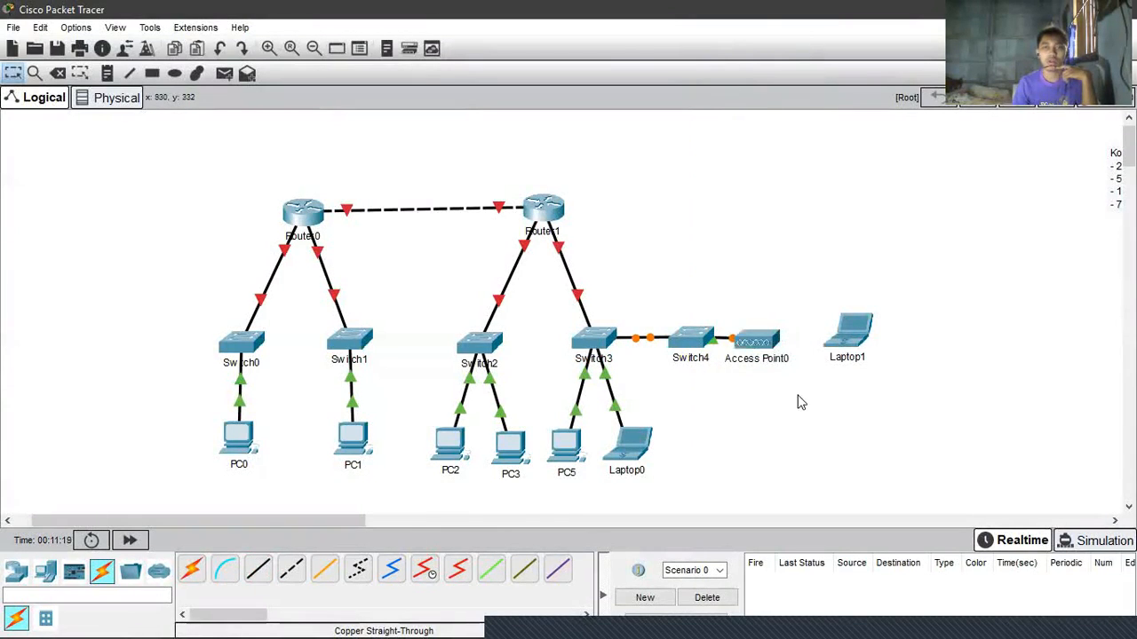
# Step: Move Access Point0 farther from Switch4 and place Laptop1 directly below the access point
pyautogui.moveTo(758, 346); pyautogui.dragTo(802, 455)
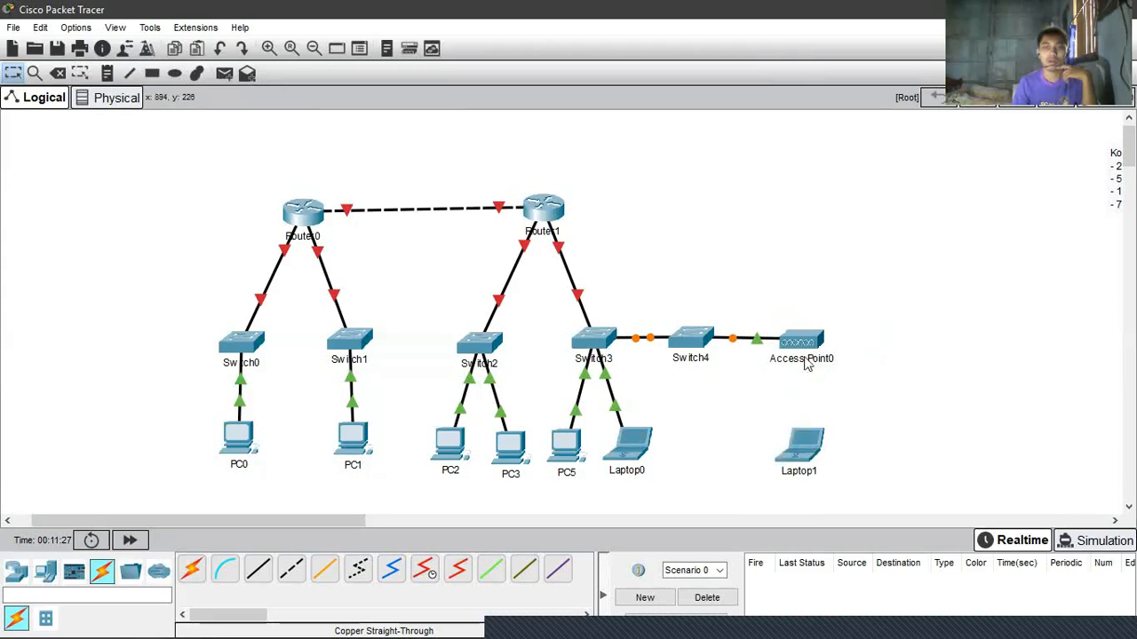
pyautogui.moveTo(760, 282); pyautogui.dragTo(859, 515)
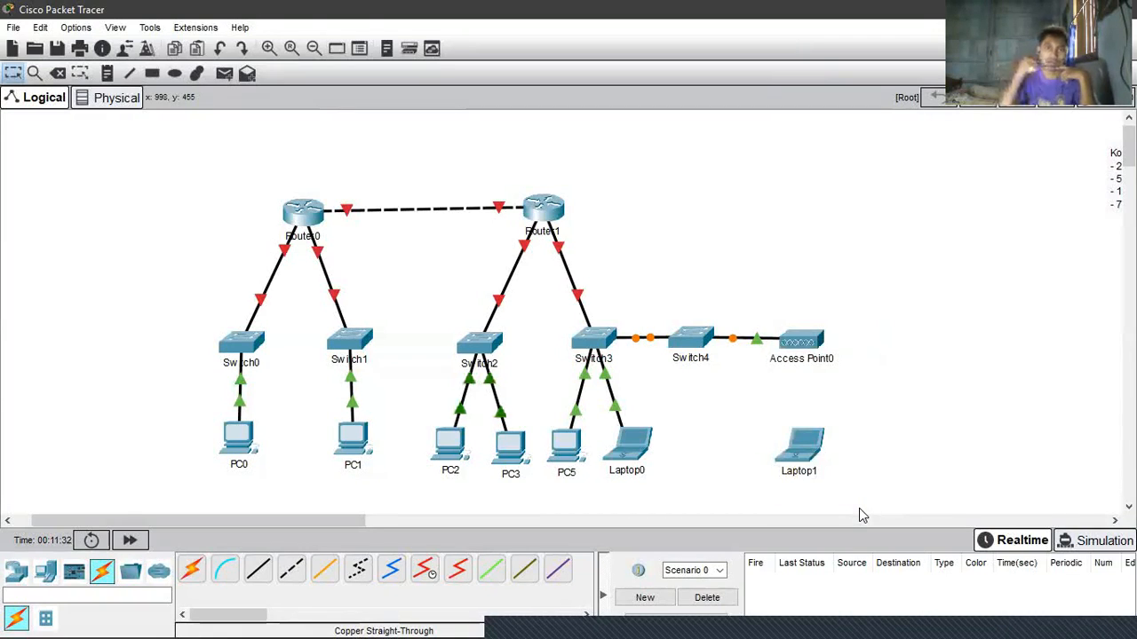
pyautogui.moveTo(780, 348); pyautogui.dragTo(824, 433)
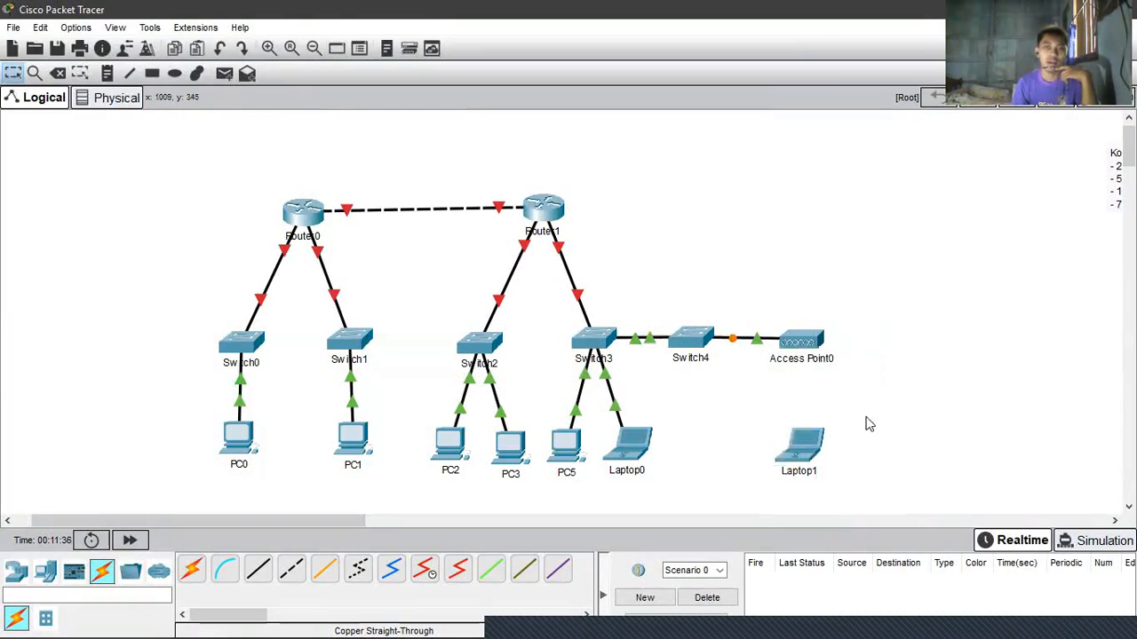
pyautogui.moveTo(132, 149); pyautogui.dragTo(918, 479)
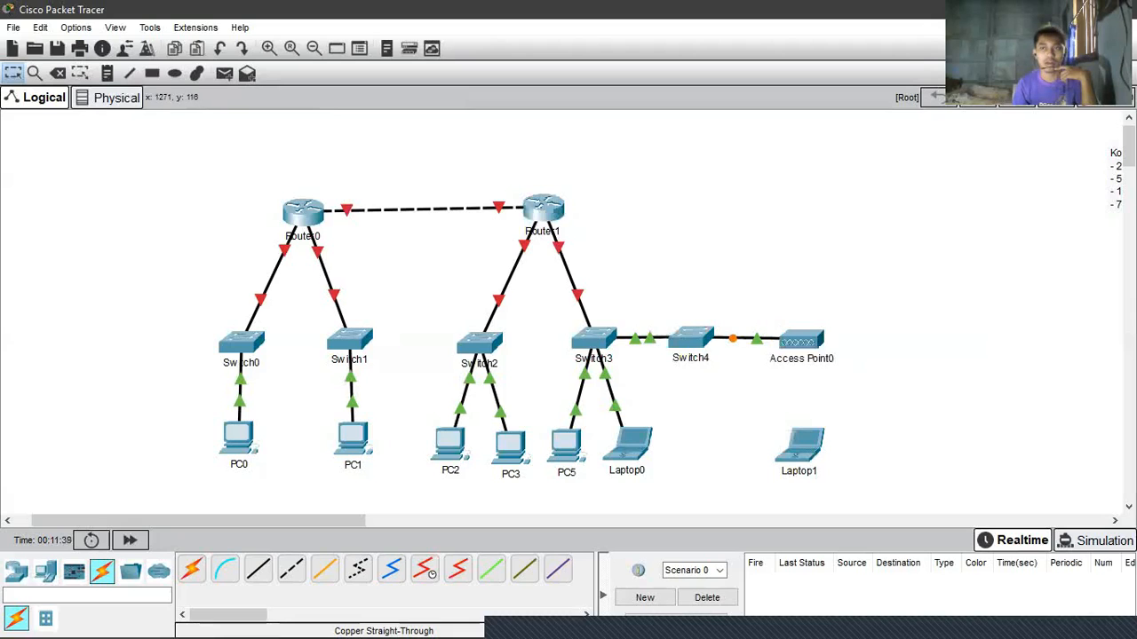
# Step: Move the component note into the empty space above Switch4 and Access Point0, and open Switch0's device window
pyautogui.moveTo(1116, 178); pyautogui.dragTo(701, 227)
pyautogui.moveTo(277, 170); pyautogui.dragTo(601, 224)
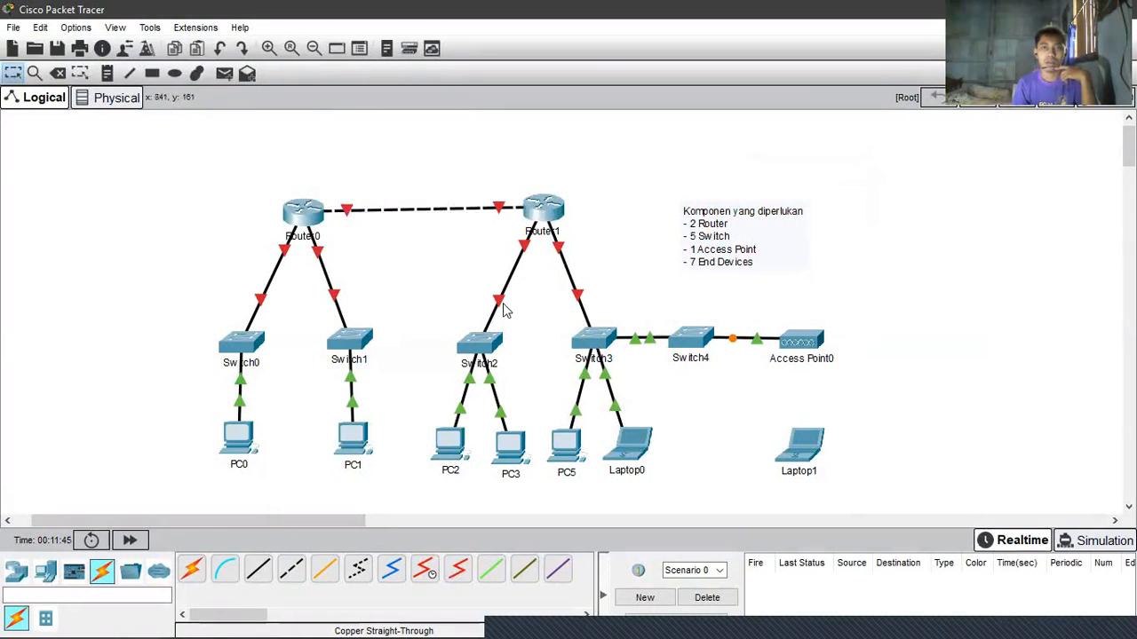
pyautogui.doubleClick(241, 341)
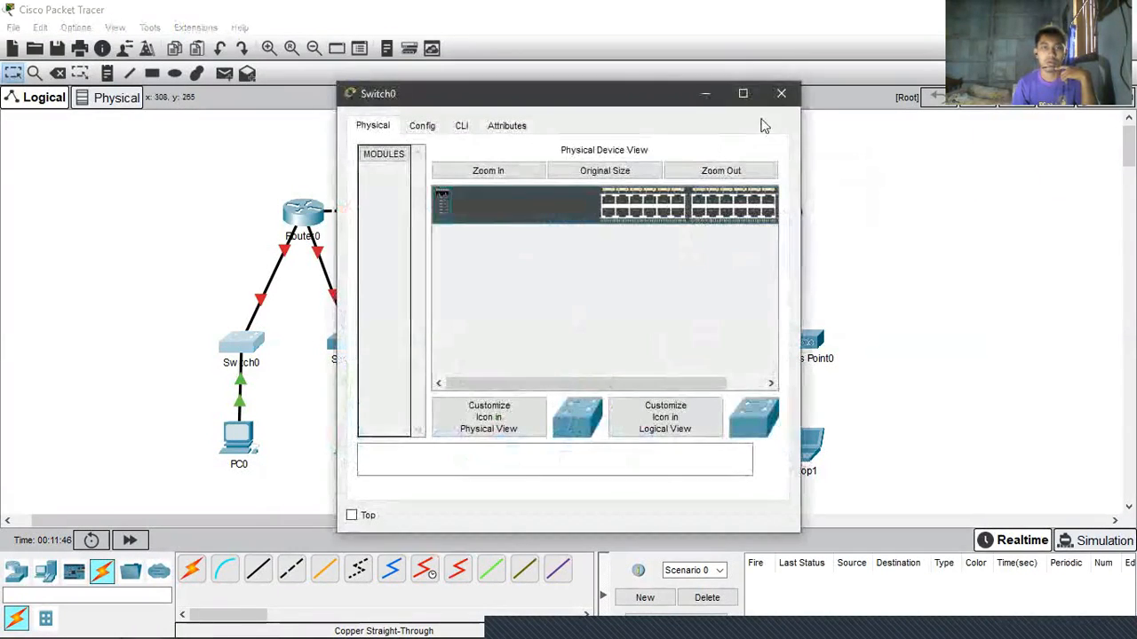
pyautogui.click(782, 94)
pyautogui.click(475, 338)
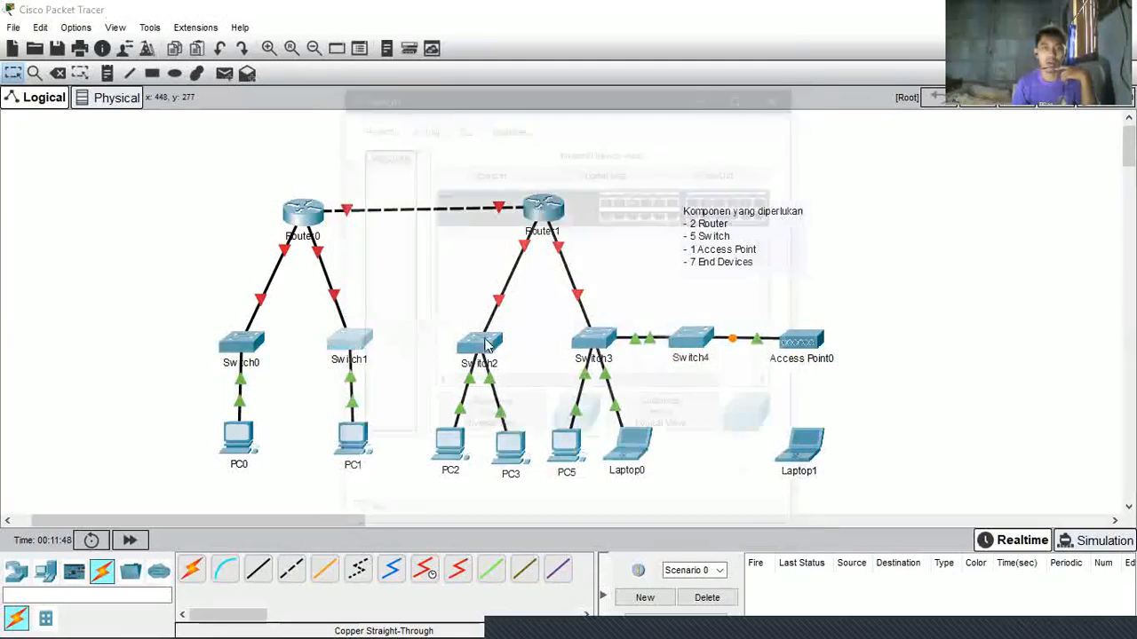
pyautogui.click(779, 94)
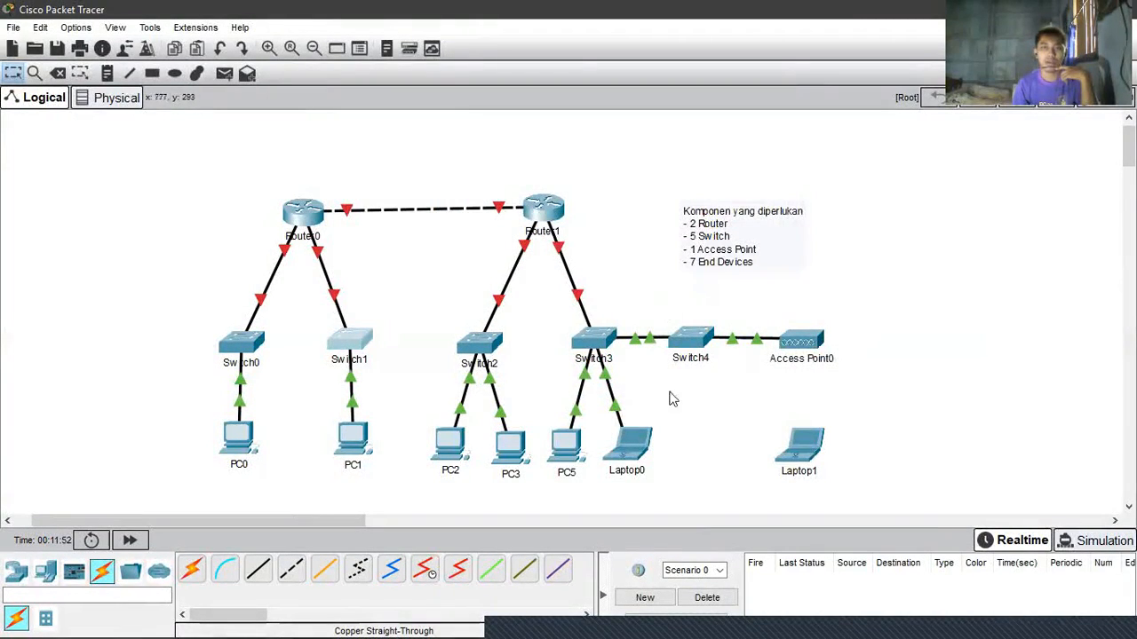
pyautogui.moveTo(779, 297); pyautogui.dragTo(848, 384)
pyautogui.moveTo(141, 396); pyautogui.dragTo(932, 506)
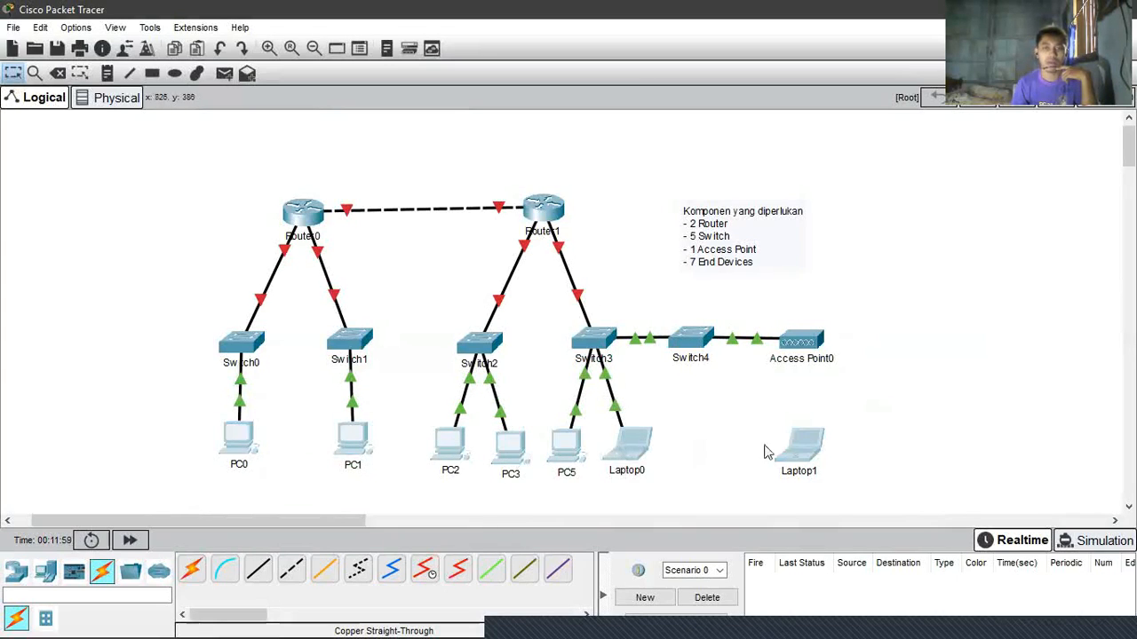
pyautogui.moveTo(135, 379); pyautogui.dragTo(976, 472)
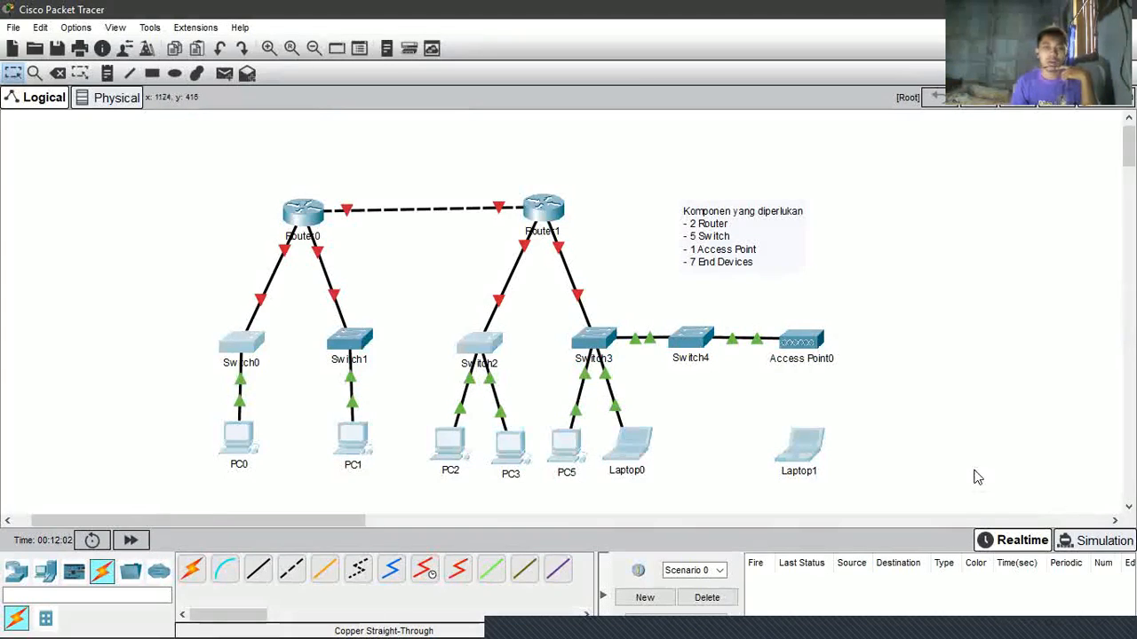
pyautogui.click(987, 442)
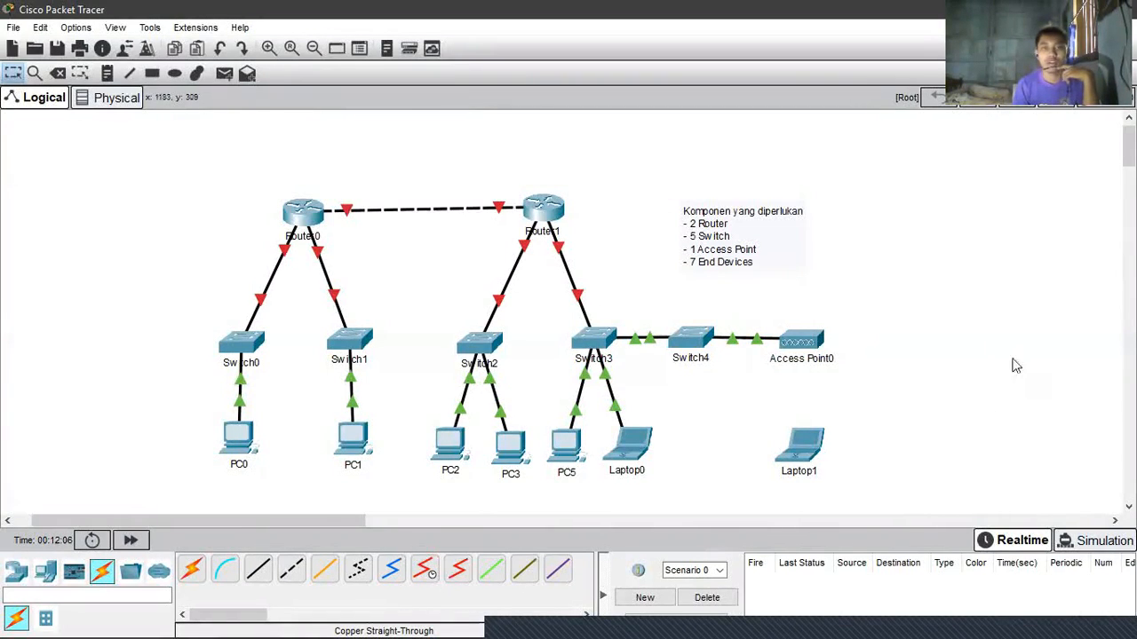
# Step: Nudge Router0 slightly farther from Router1
pyautogui.moveTo(313, 207); pyautogui.dragTo(309, 207)
pyautogui.moveTo(179, 147); pyautogui.dragTo(617, 237)
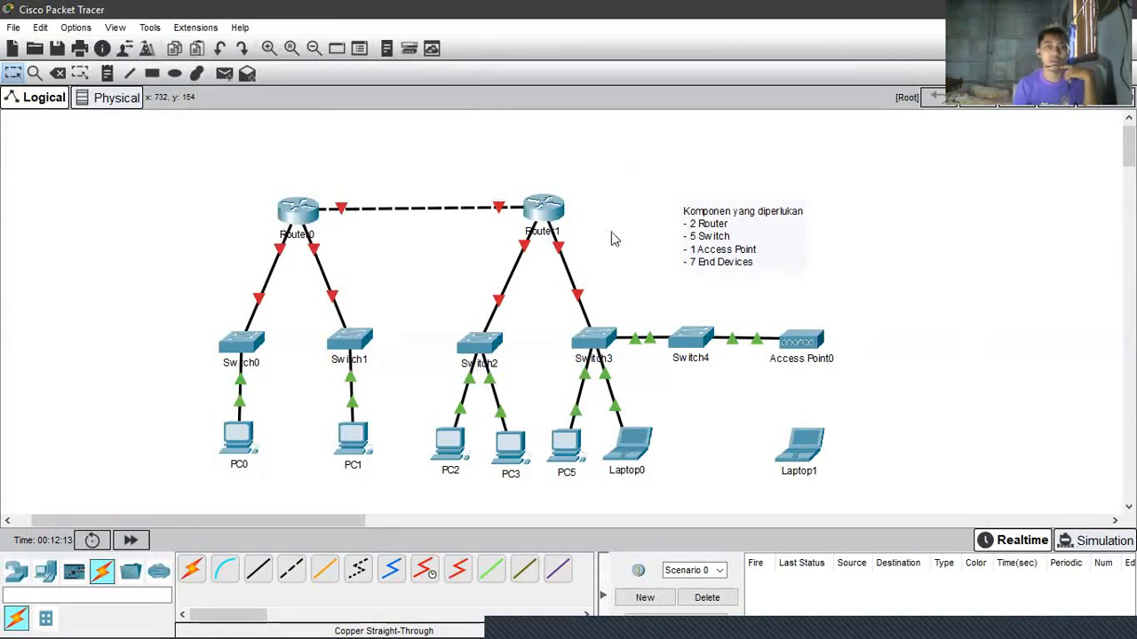
pyautogui.moveTo(237, 148); pyautogui.dragTo(602, 234)
pyautogui.moveTo(190, 167); pyautogui.dragTo(375, 485)
pyautogui.moveTo(186, 162); pyautogui.dragTo(406, 517)
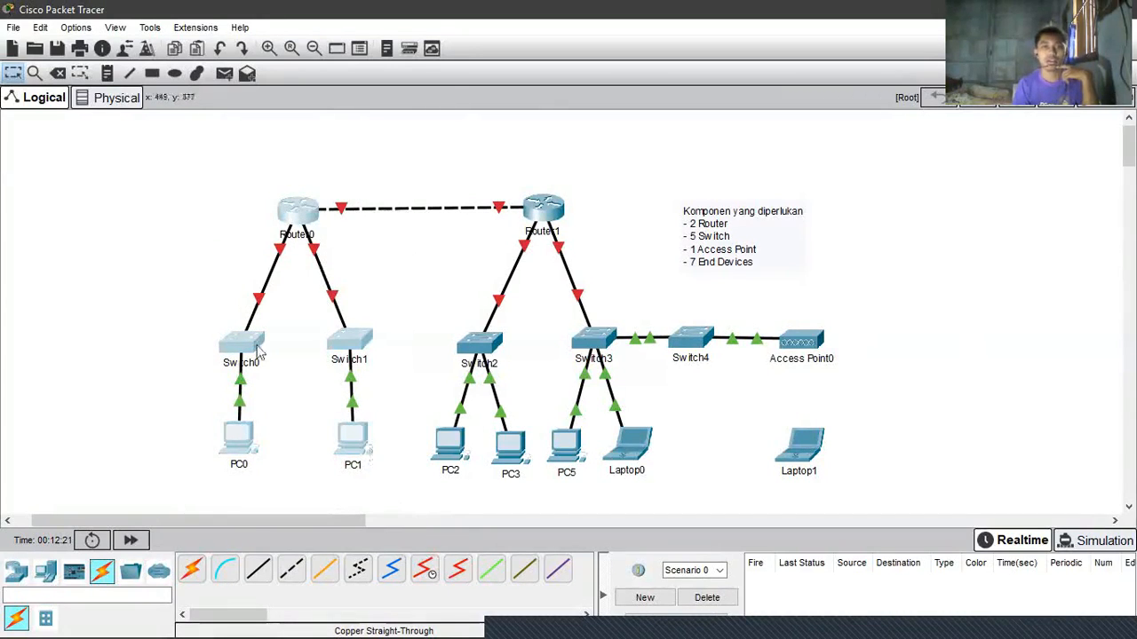
pyautogui.click(172, 253)
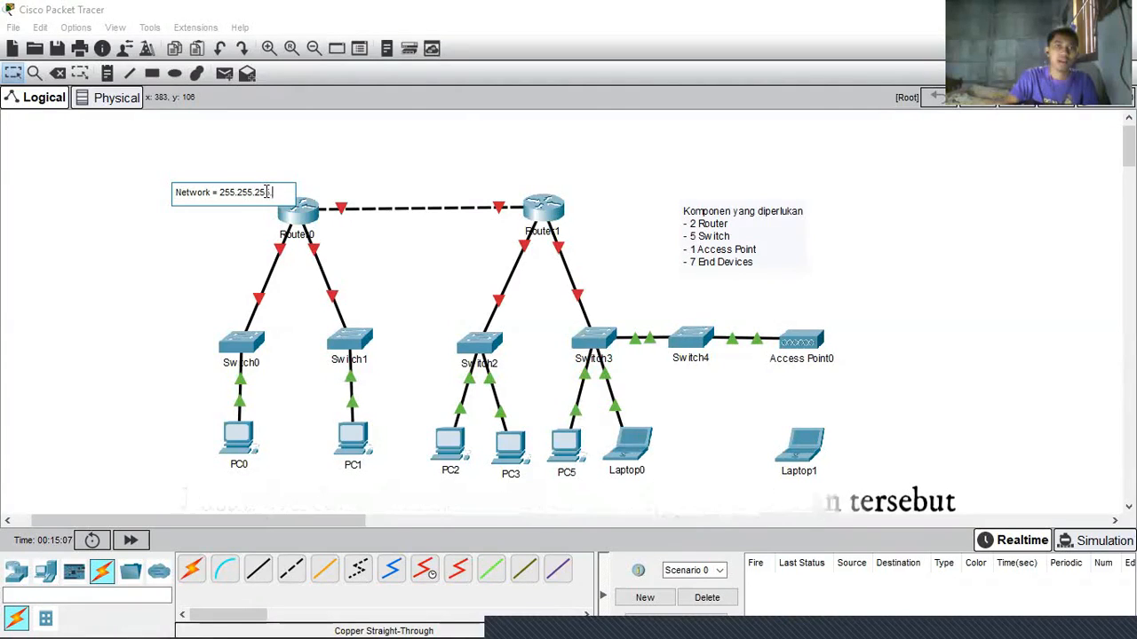
# Step: Complete the note as "Network = 255.255.255.248" and place it just above Router0
pyautogui.write('.248')
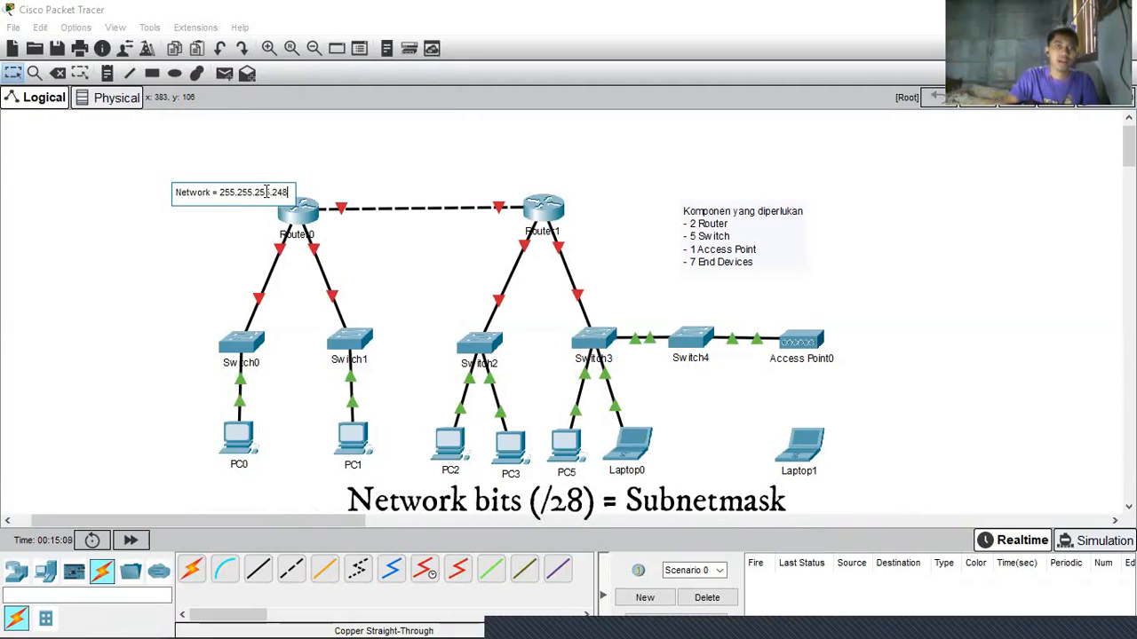
pyautogui.press('Return')
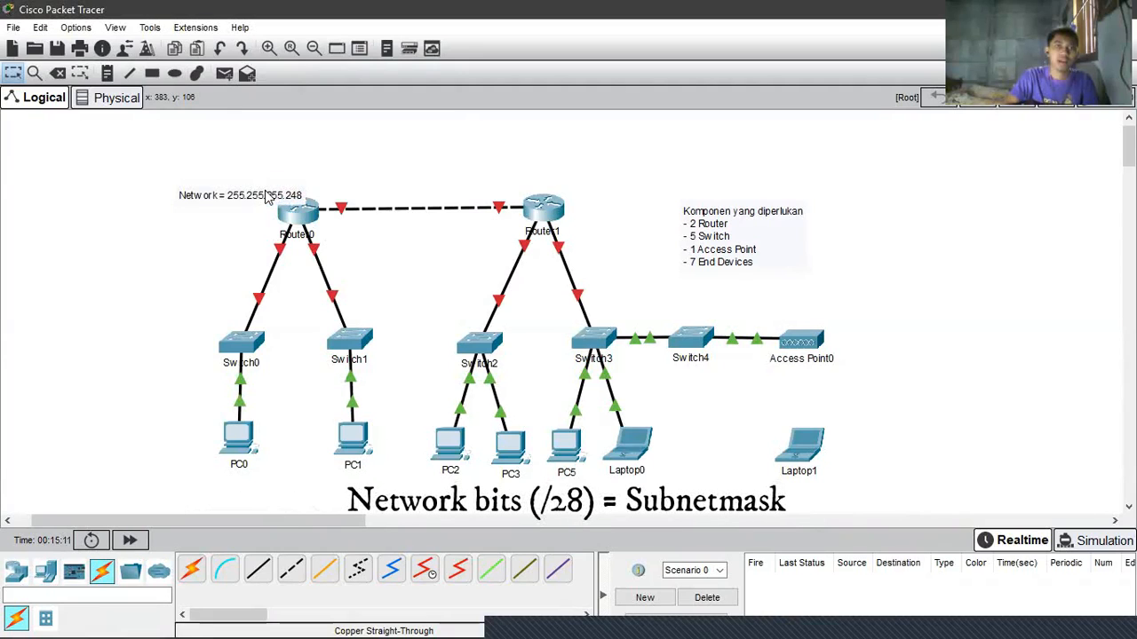
pyautogui.moveTo(236, 196); pyautogui.dragTo(294, 190)
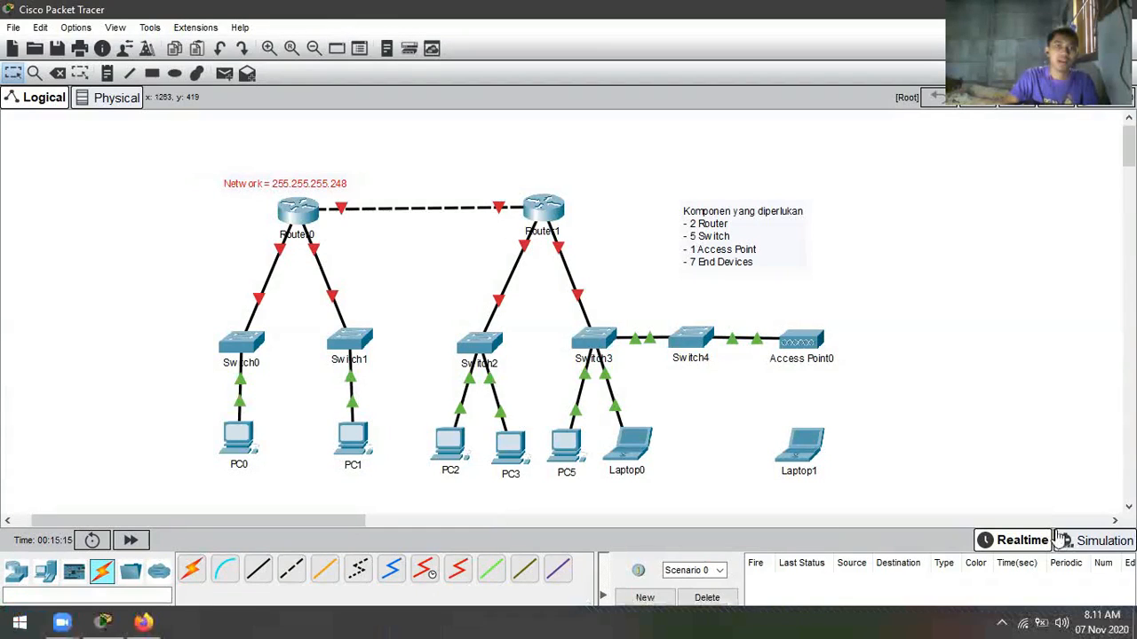
pyautogui.click(978, 258)
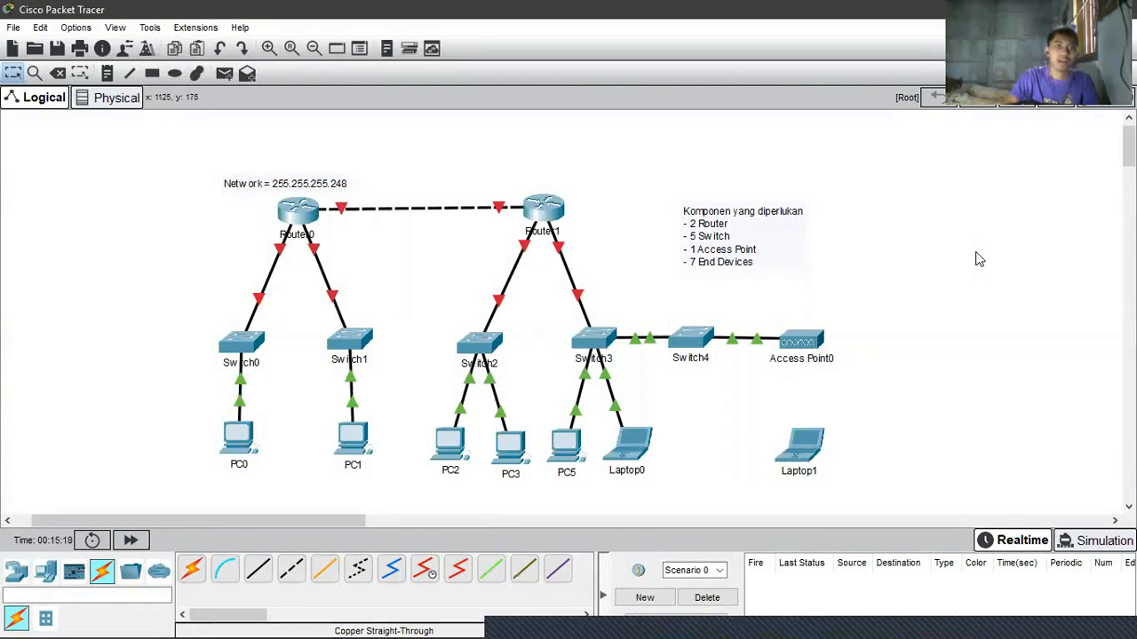
# Step: Switch to Firefox to consult the subnet mask table for network bits and hosts, and return to Cisco Packet Tracer
pyautogui.click(147, 621)
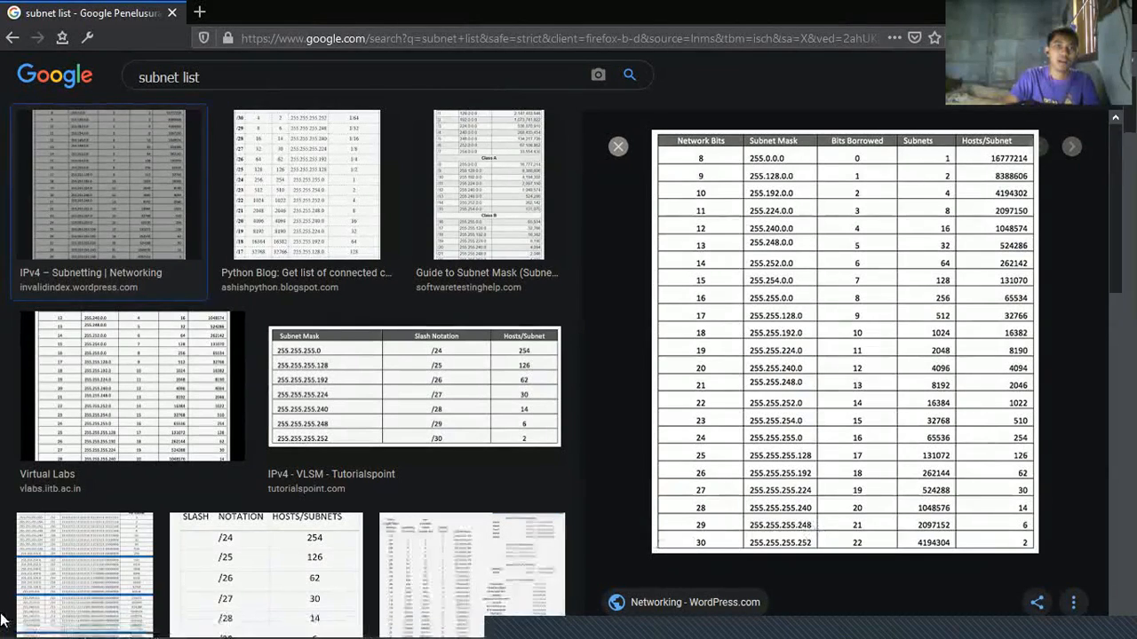
pyautogui.moveTo(118, 619)
pyautogui.click(105, 622)
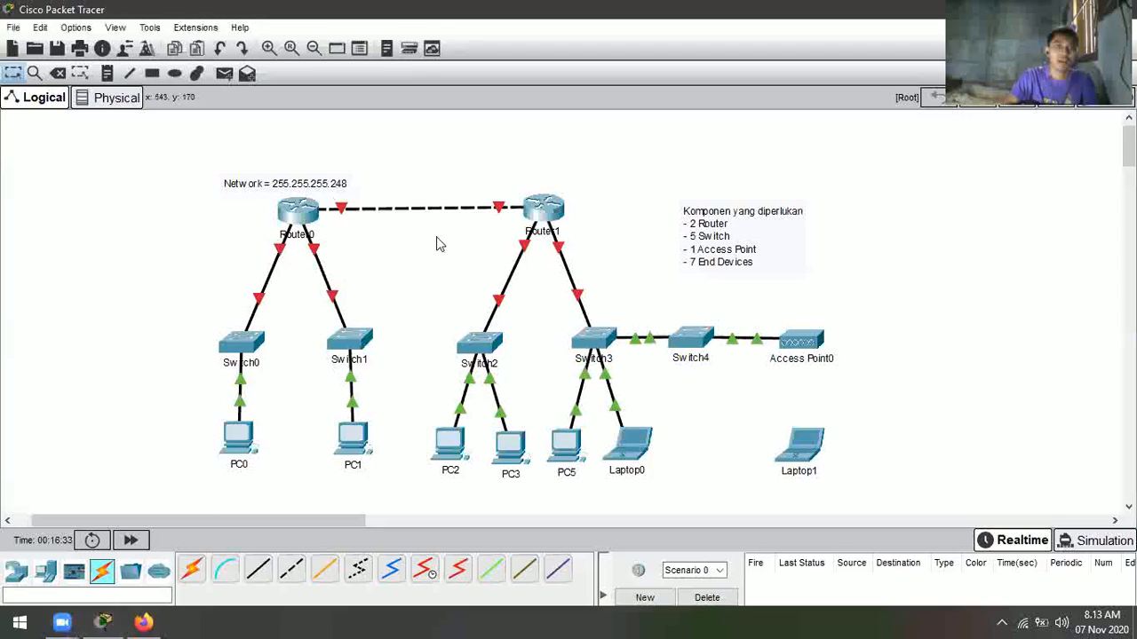
# Step: Move the network note over the link between Router0 and Router1 and shorten its text to 255.255.255.248
pyautogui.click(311, 183)
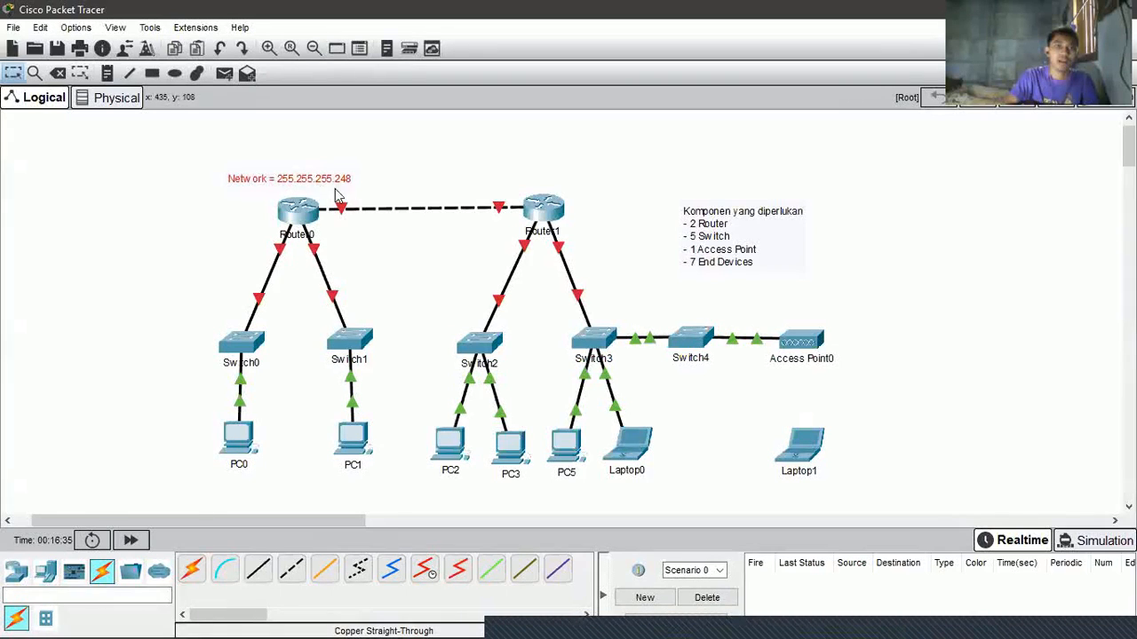
pyautogui.moveTo(331, 182); pyautogui.dragTo(394, 184)
pyautogui.doubleClick(393, 181)
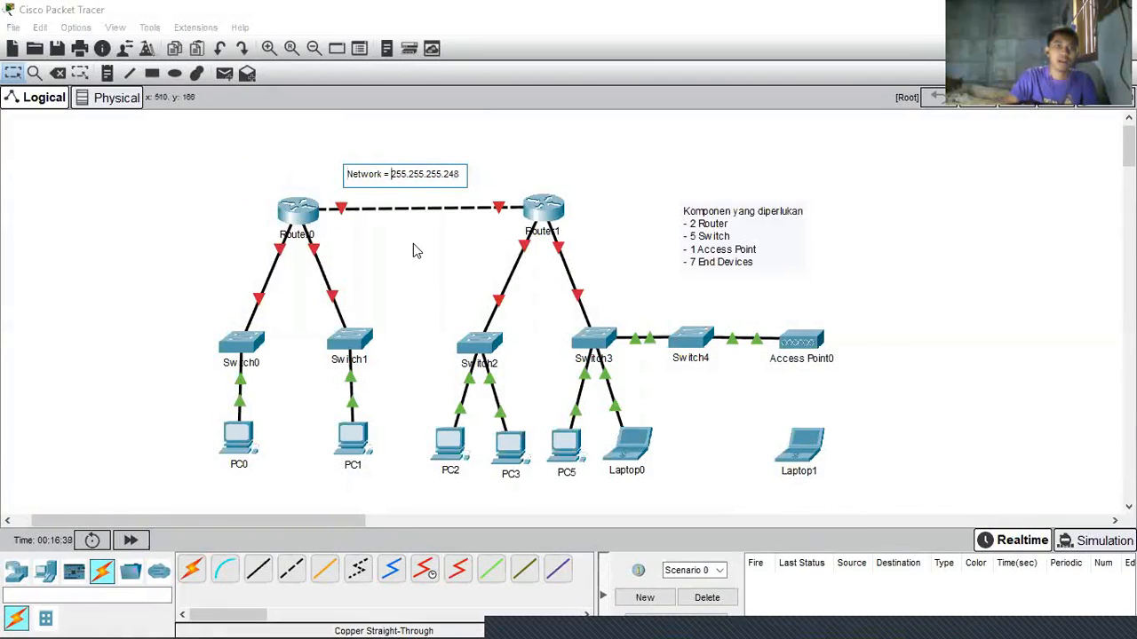
pyautogui.hotkey('shift', 'Home')
pyautogui.press('BackSpace')
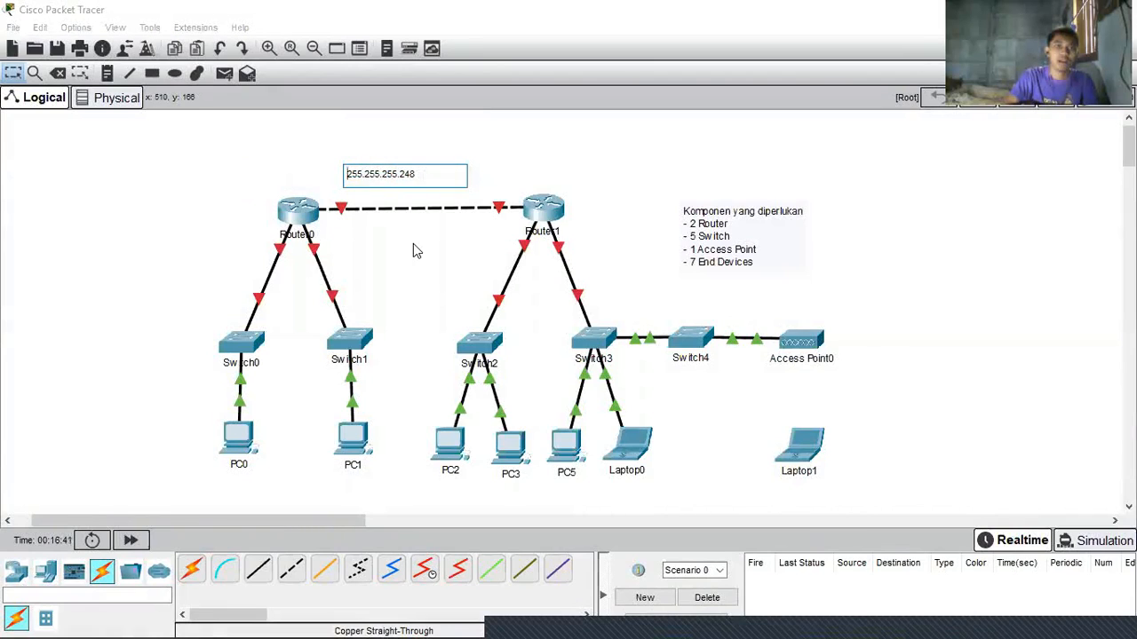
pyautogui.click(413, 244)
pyautogui.moveTo(401, 178); pyautogui.dragTo(429, 186)
pyautogui.click(424, 223)
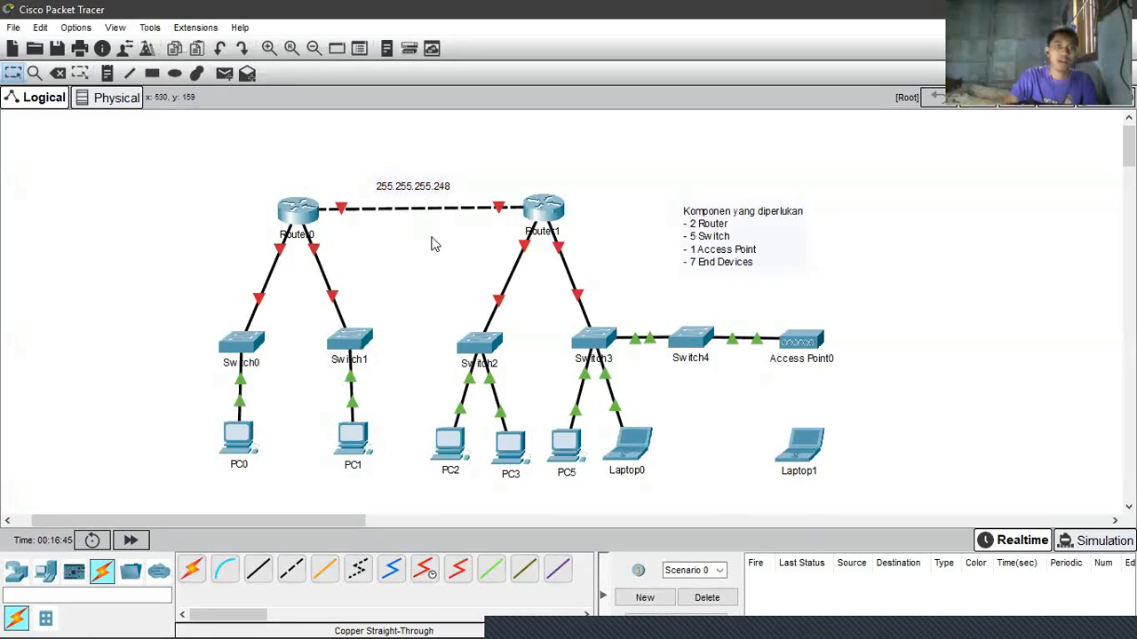
# Step: Insert the network address 10.10.10.0 as a line above the mask in the note and reposition it clear of the router link
pyautogui.click(444, 185)
pyautogui.click(454, 183)
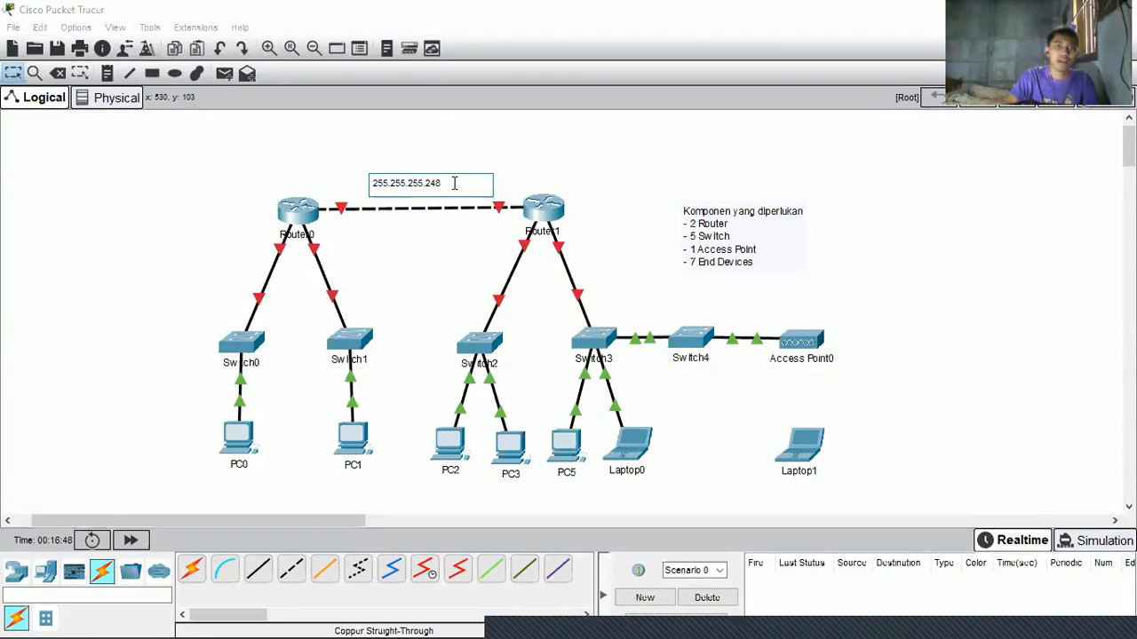
pyautogui.press('Return')
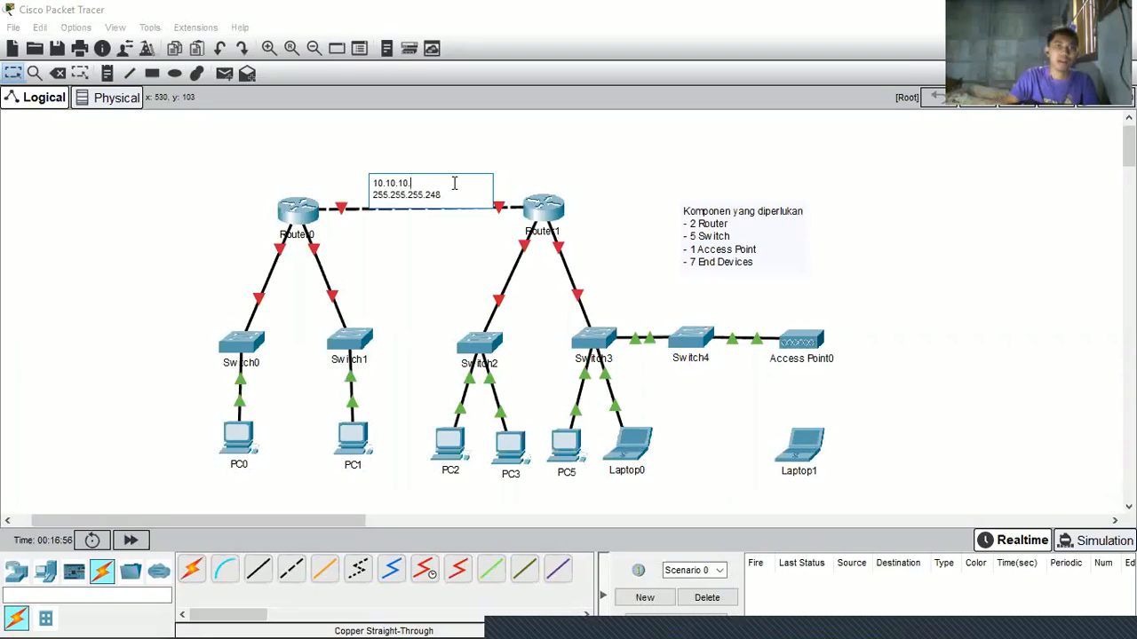
pyautogui.click(454, 191)
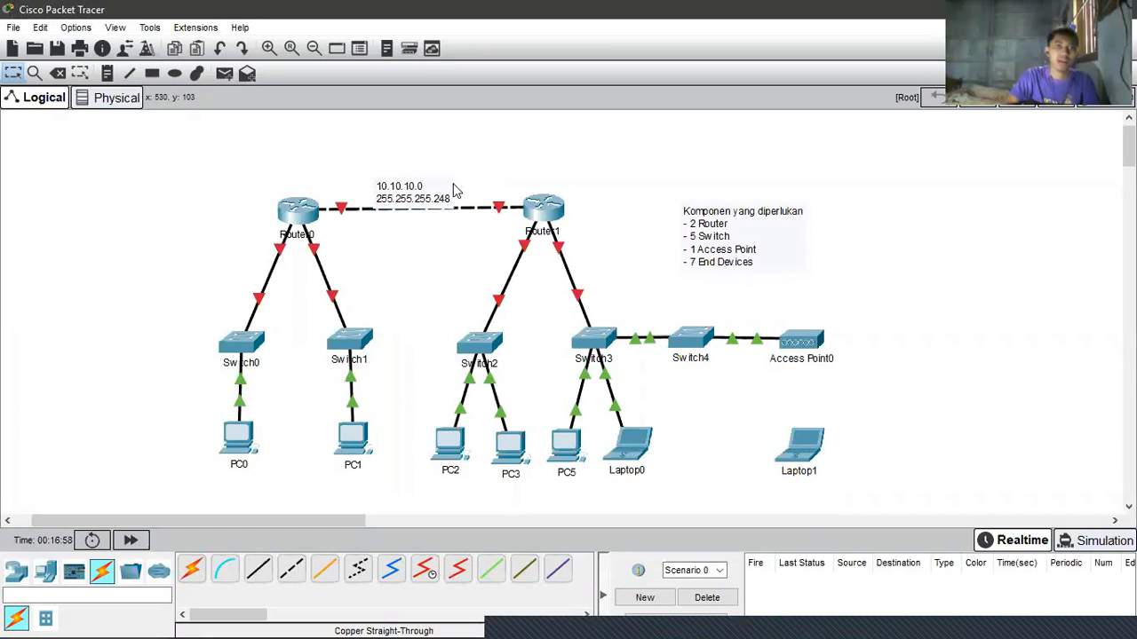
pyautogui.moveTo(411, 198); pyautogui.dragTo(424, 188)
pyautogui.click(423, 241)
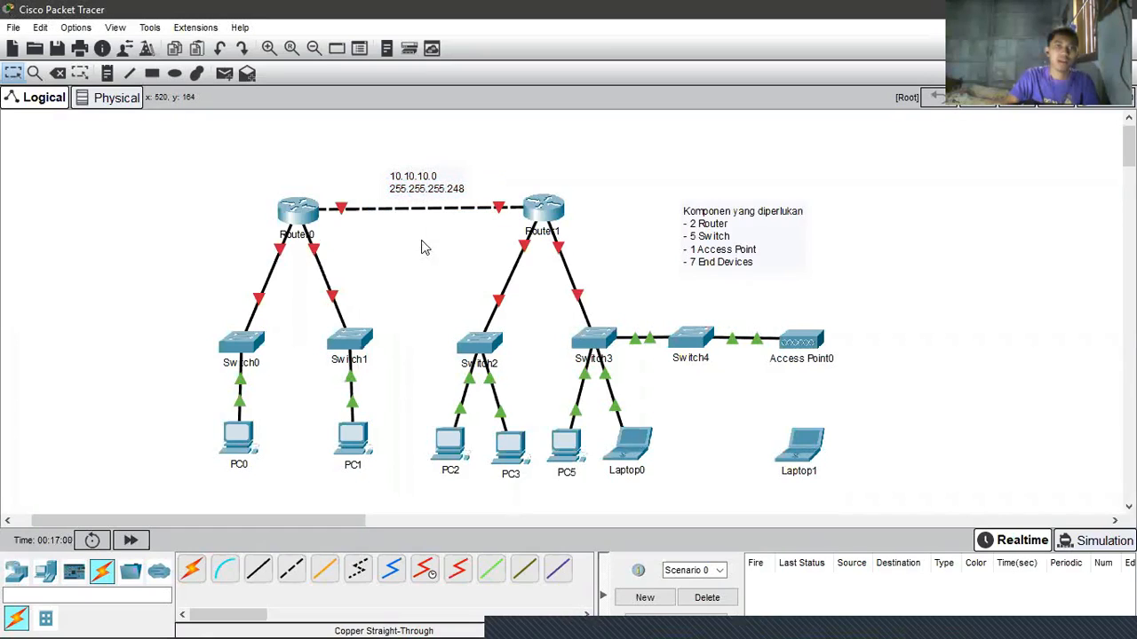
# Step: Add a note reading 10.10.10.1 near Router0
pyautogui.click(108, 74)
pyautogui.click(226, 173)
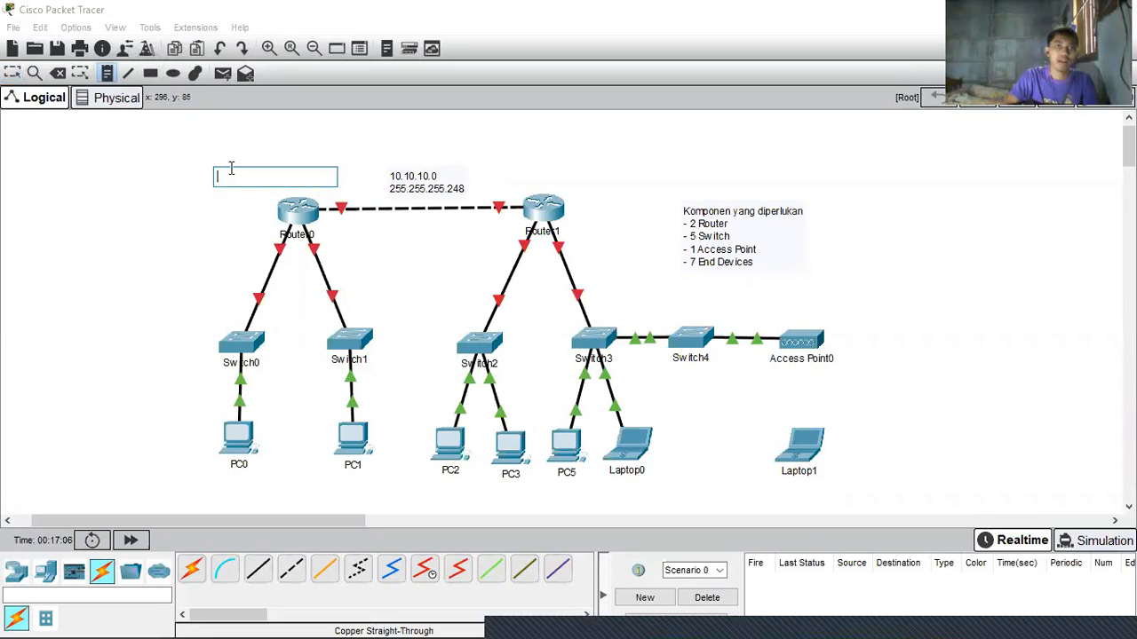
pyautogui.write('(')
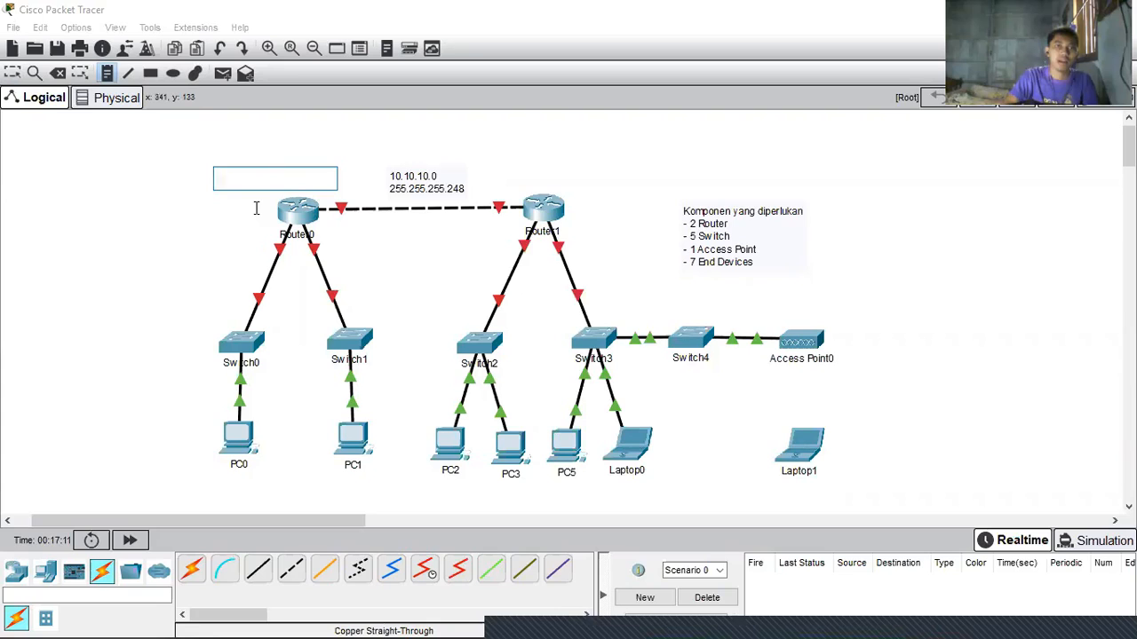
pyautogui.write('10.')
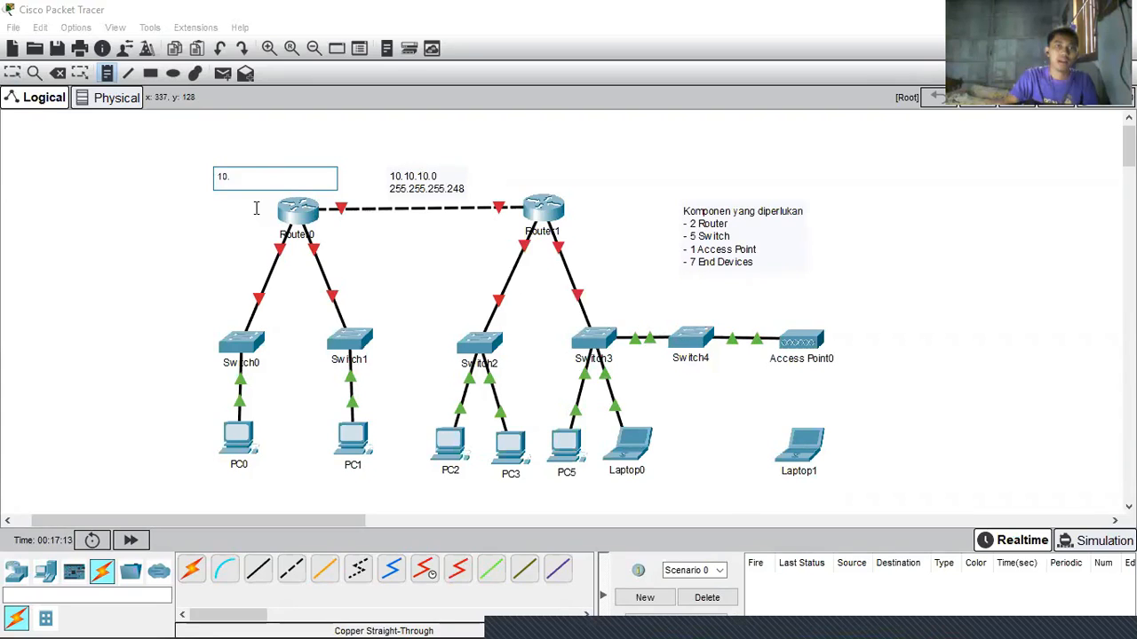
pyautogui.write('10.10.1')
pyautogui.click(256, 207)
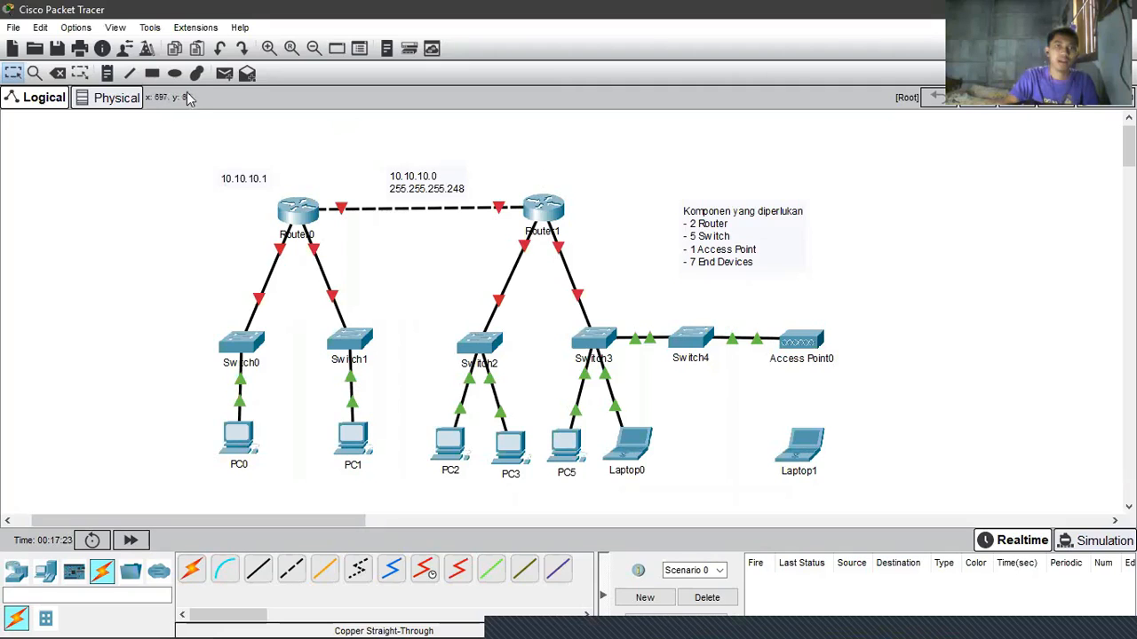
# Step: Add a note reading 10.10.10.2 beside Router1
pyautogui.click(107, 73)
pyautogui.click(571, 181)
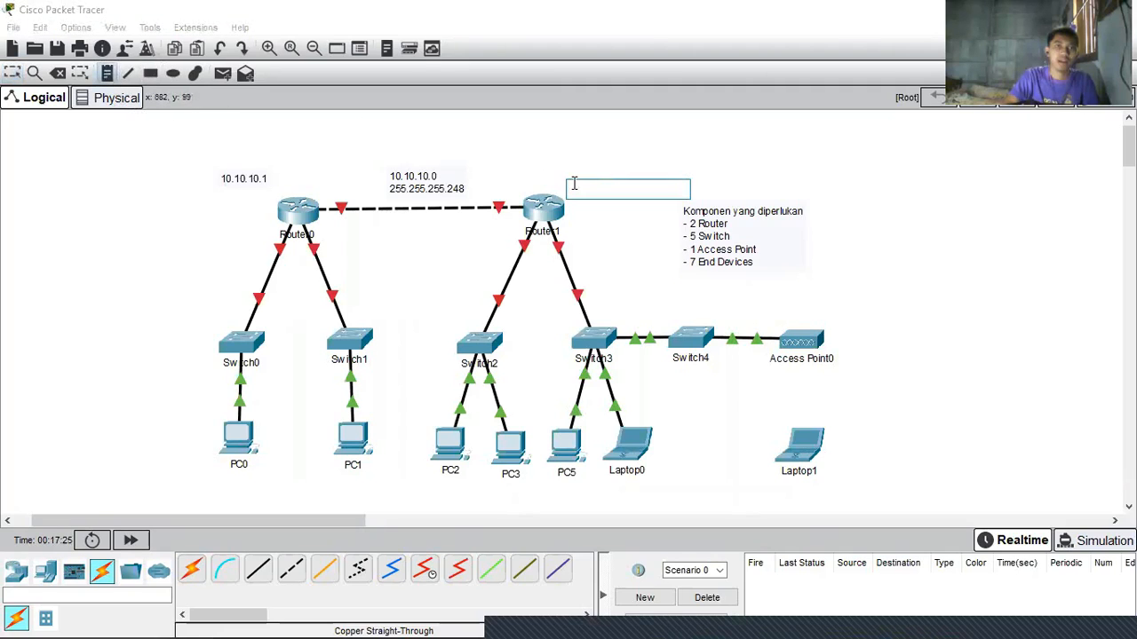
pyautogui.write('10.10.10.2')
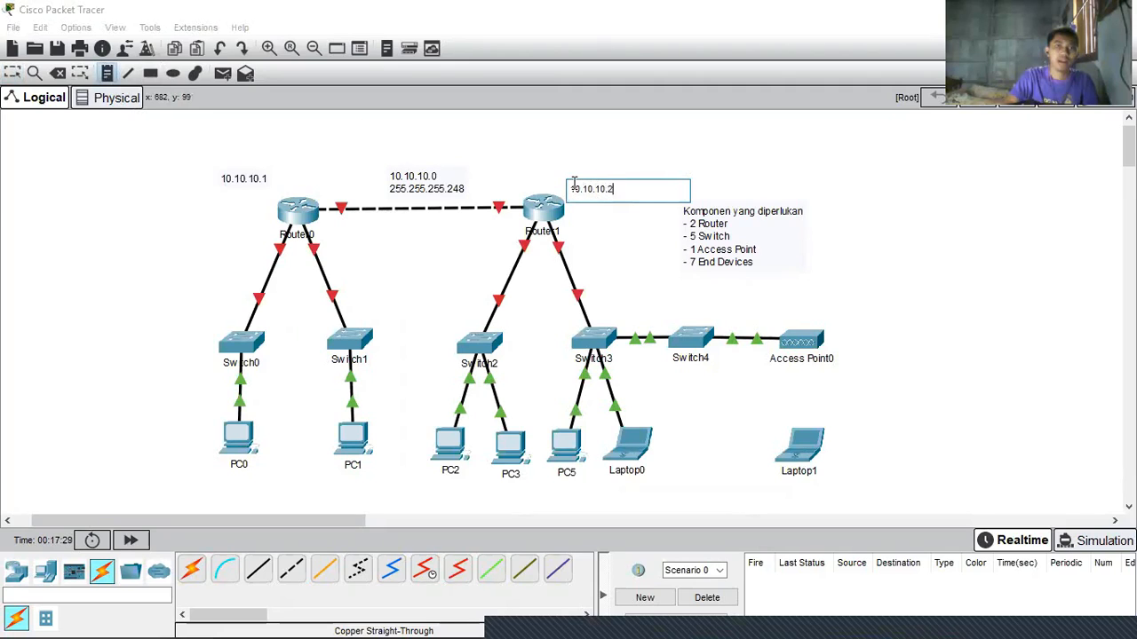
pyautogui.press('Escape')
# Step: Move the 10.10.10.2 note directly above Router1 and the 10.10.10.1 note directly above Router0
pyautogui.moveTo(579, 190); pyautogui.dragTo(533, 172)
pyautogui.moveTo(247, 182); pyautogui.dragTo(300, 179)
pyautogui.moveTo(226, 160); pyautogui.dragTo(308, 211)
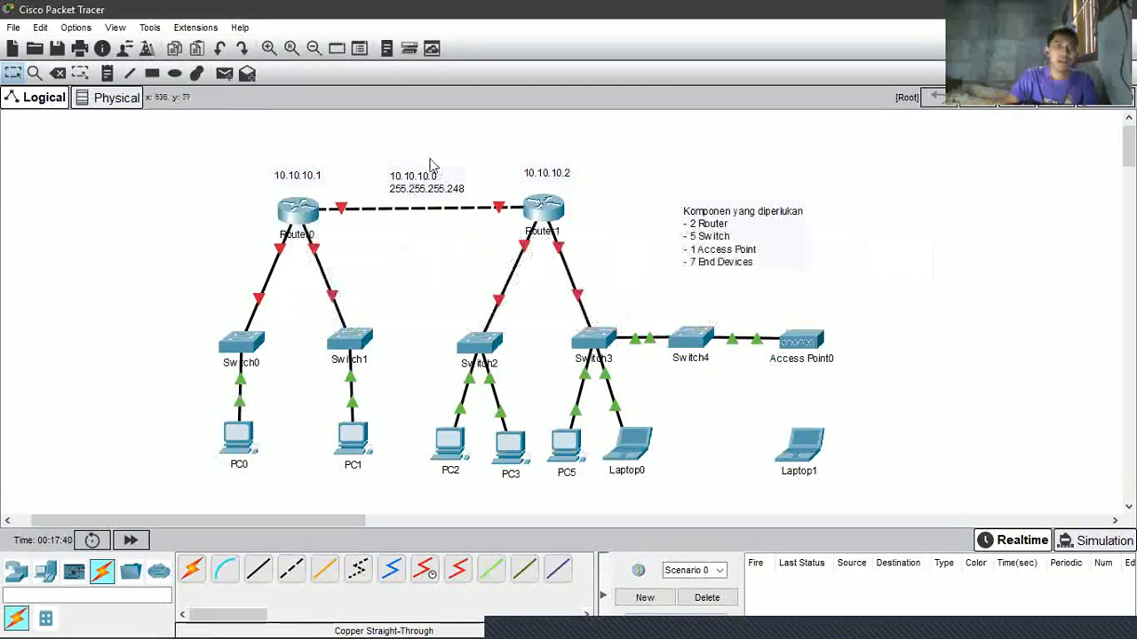
pyautogui.moveTo(240, 150); pyautogui.dragTo(629, 228)
pyautogui.click(623, 239)
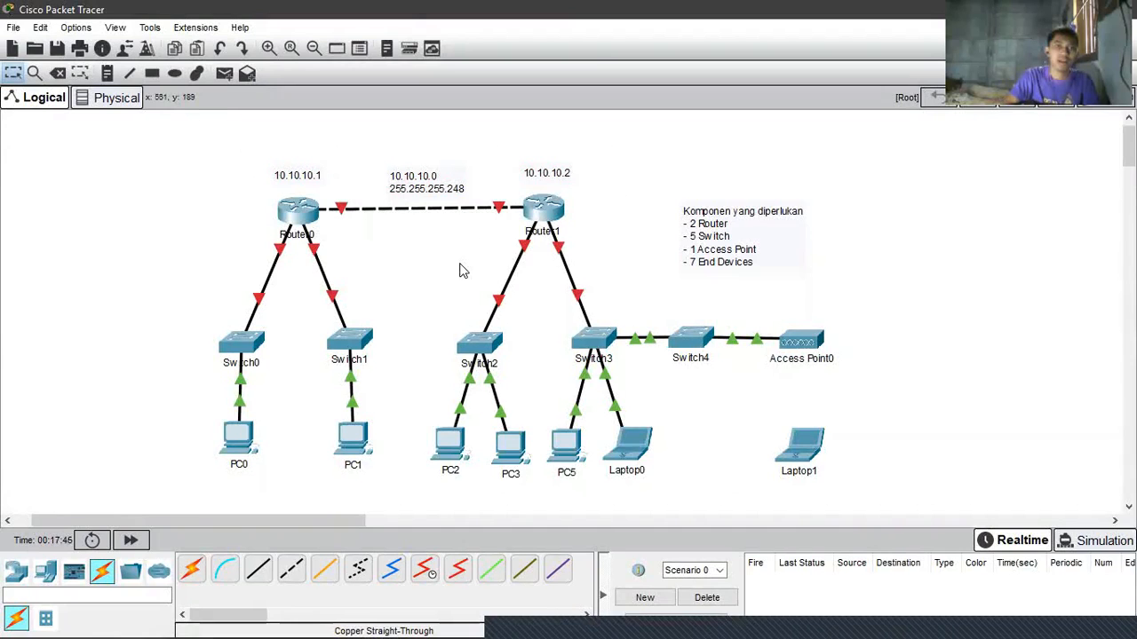
pyautogui.moveTo(199, 208); pyautogui.dragTo(261, 508)
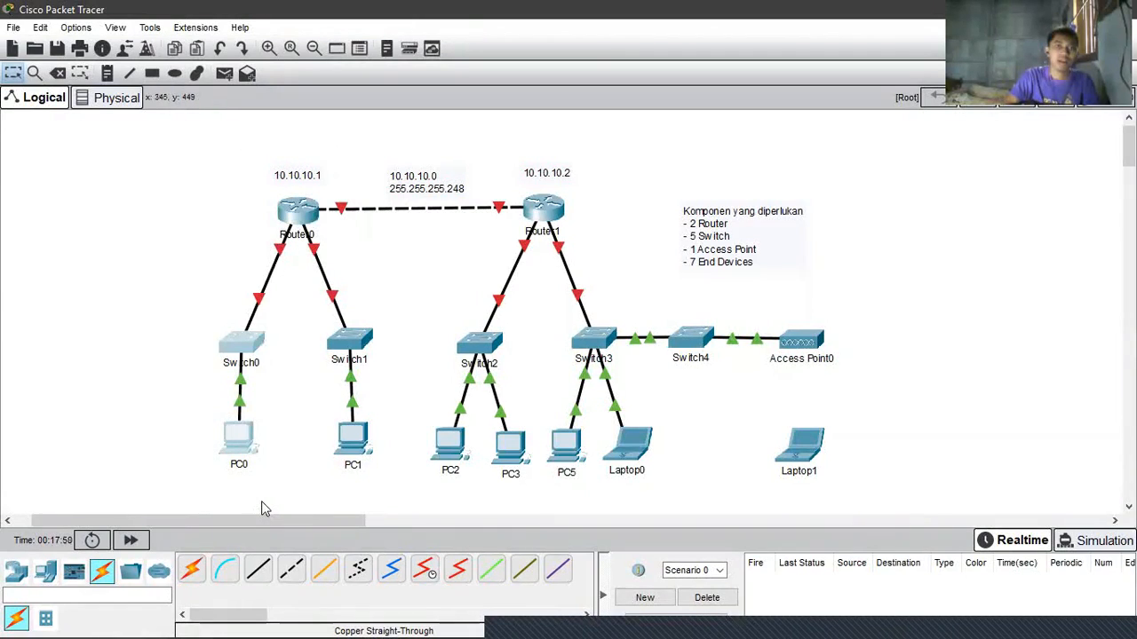
pyautogui.click(129, 280)
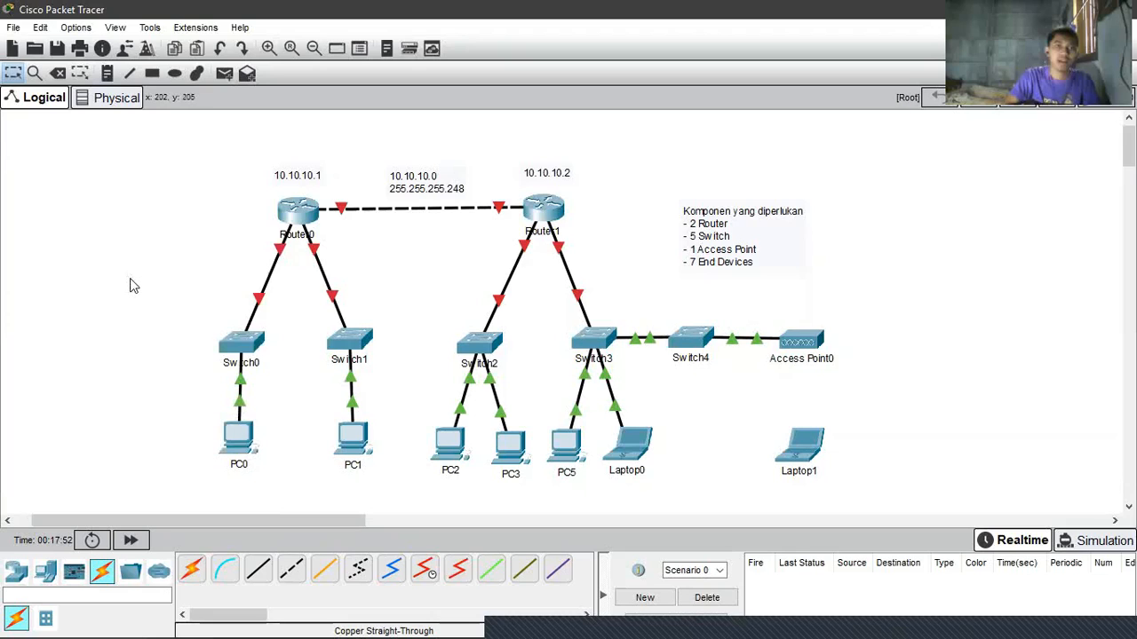
# Step: Add a note reading 255.255.255.240 beside the link between Router0 and Switch0
pyautogui.click(106, 74)
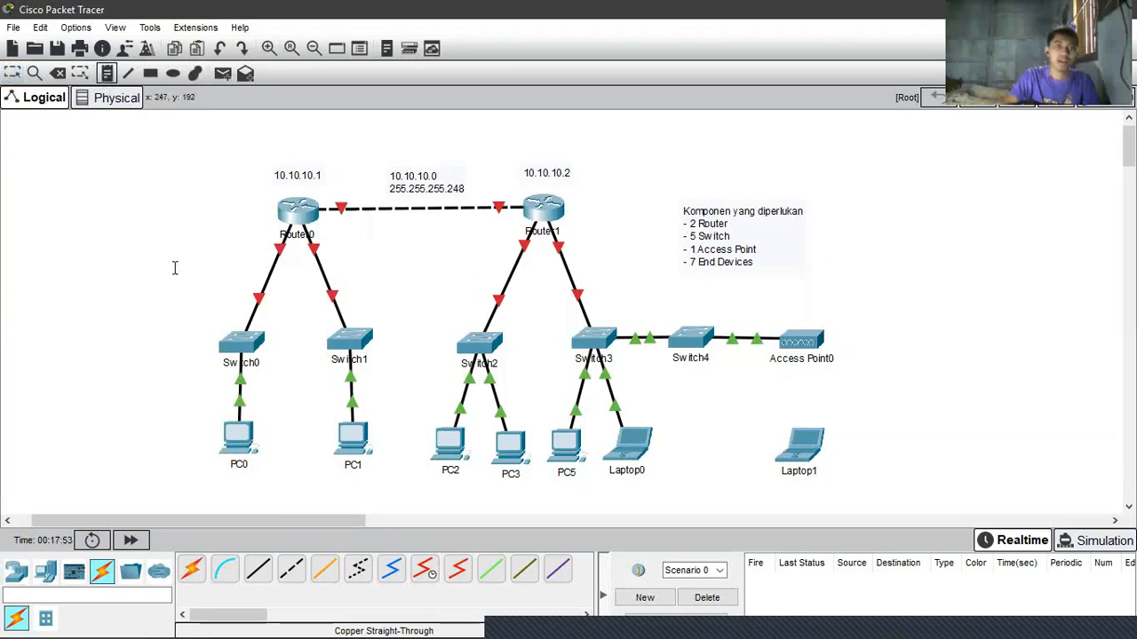
pyautogui.click(170, 265)
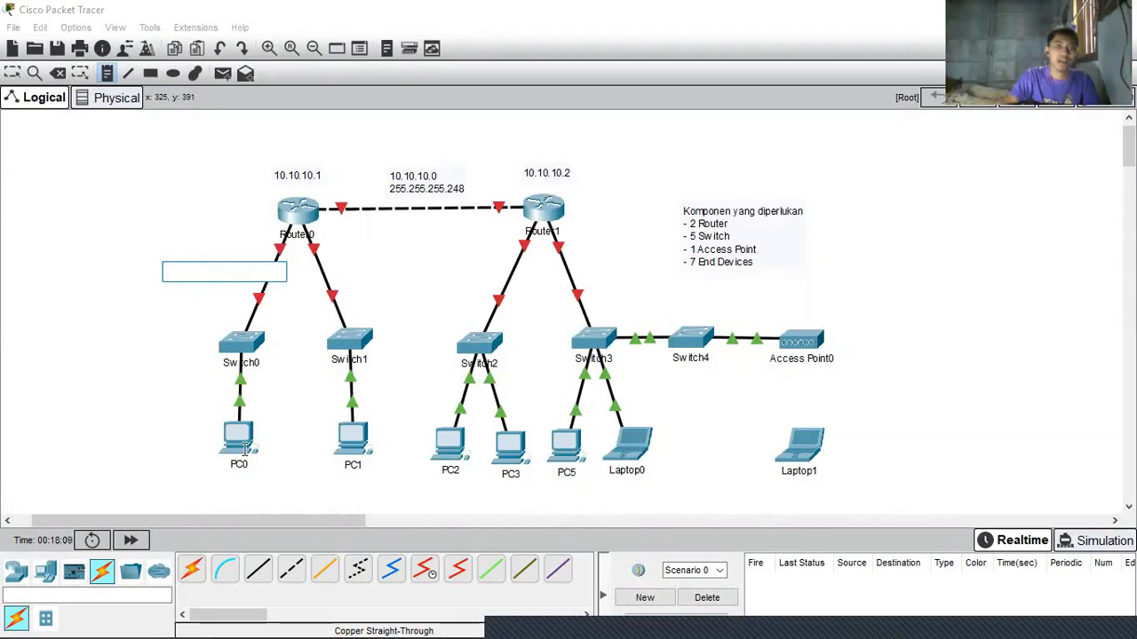
pyautogui.write('255.255.2')
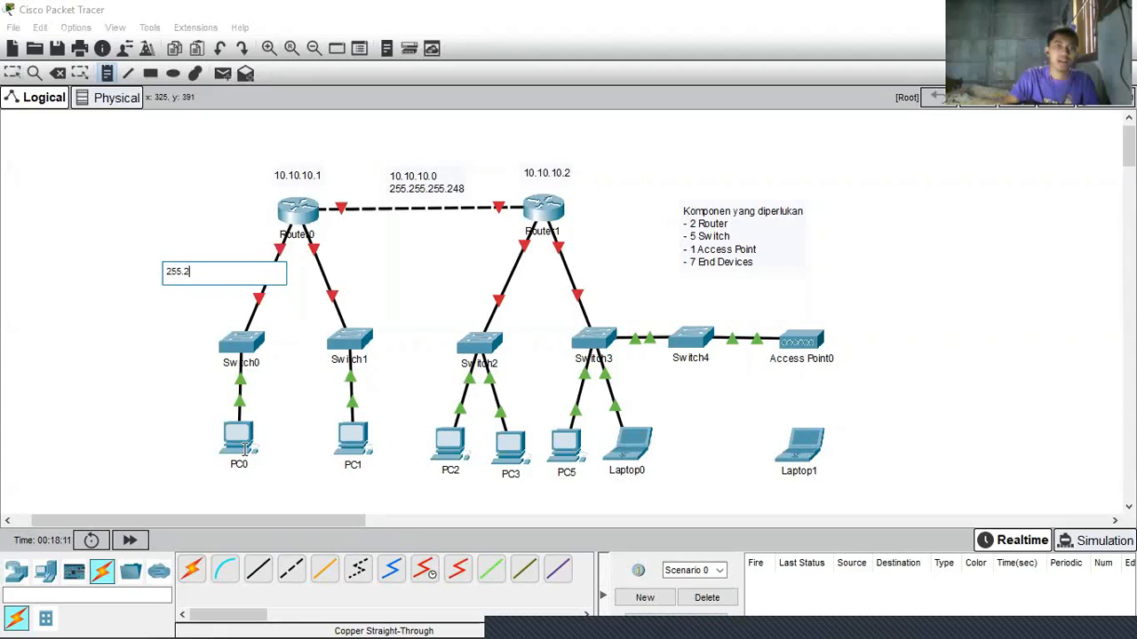
pyautogui.write('55')
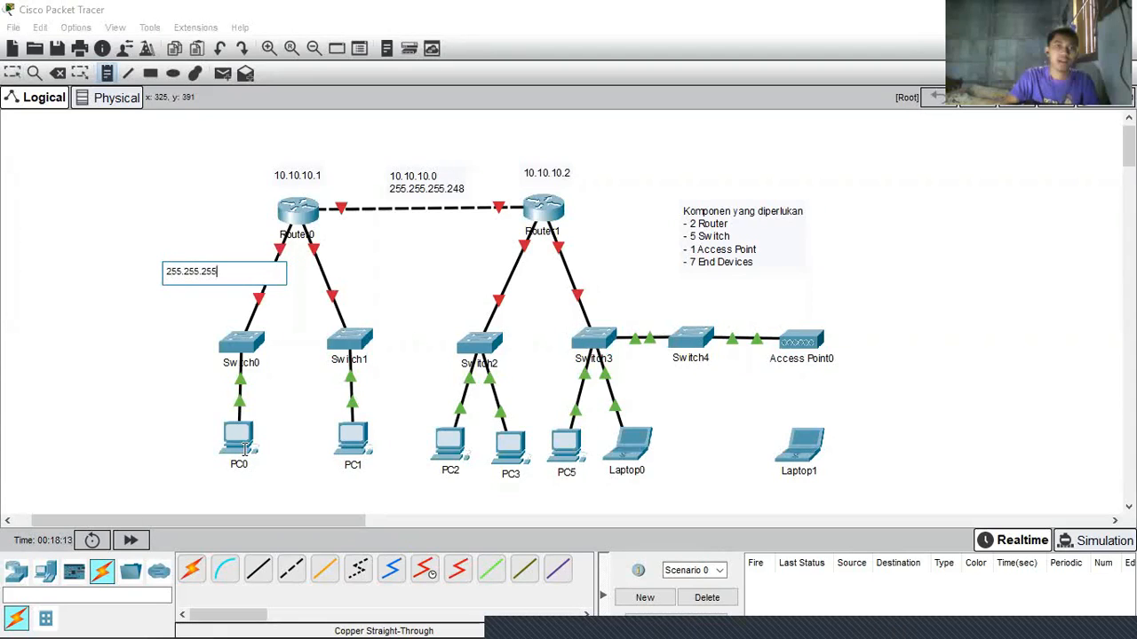
pyautogui.write('.240')
pyautogui.press('Escape')
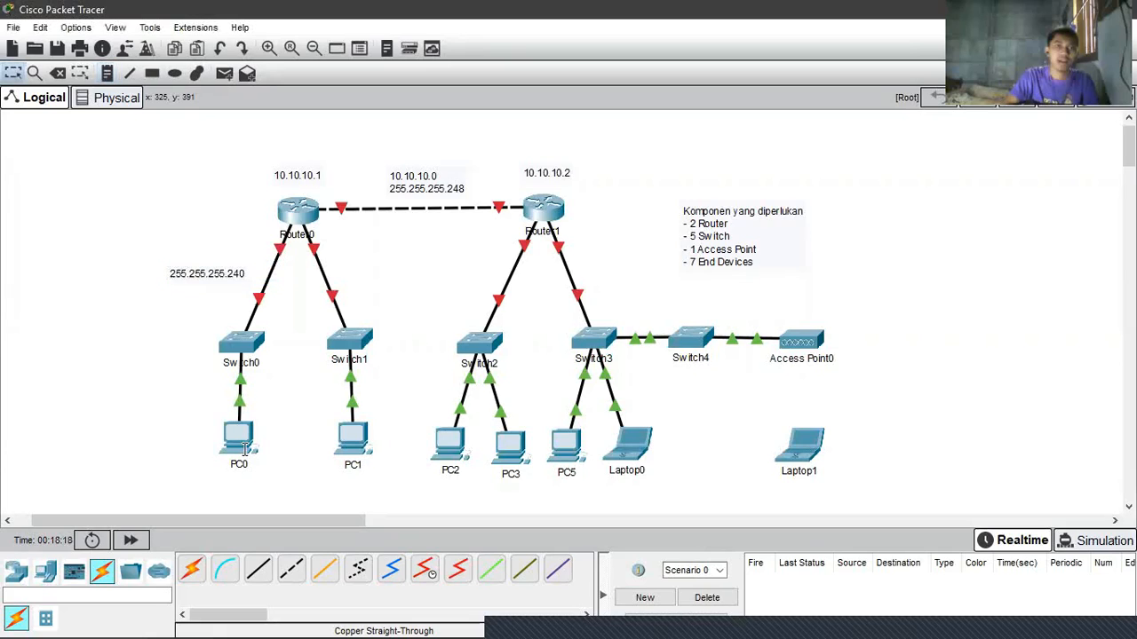
# Step: Switch to Firefox to check the hosts per subnet in the subnet mask table, and return to Packet Tracer
pyautogui.moveTo(178, 634)
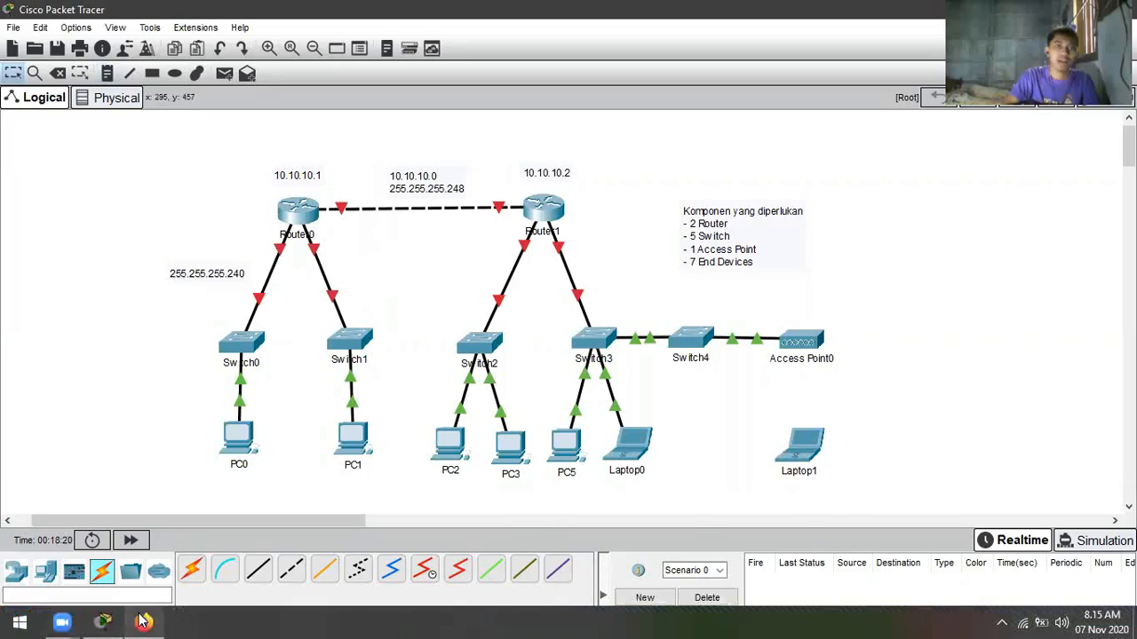
pyautogui.click(142, 621)
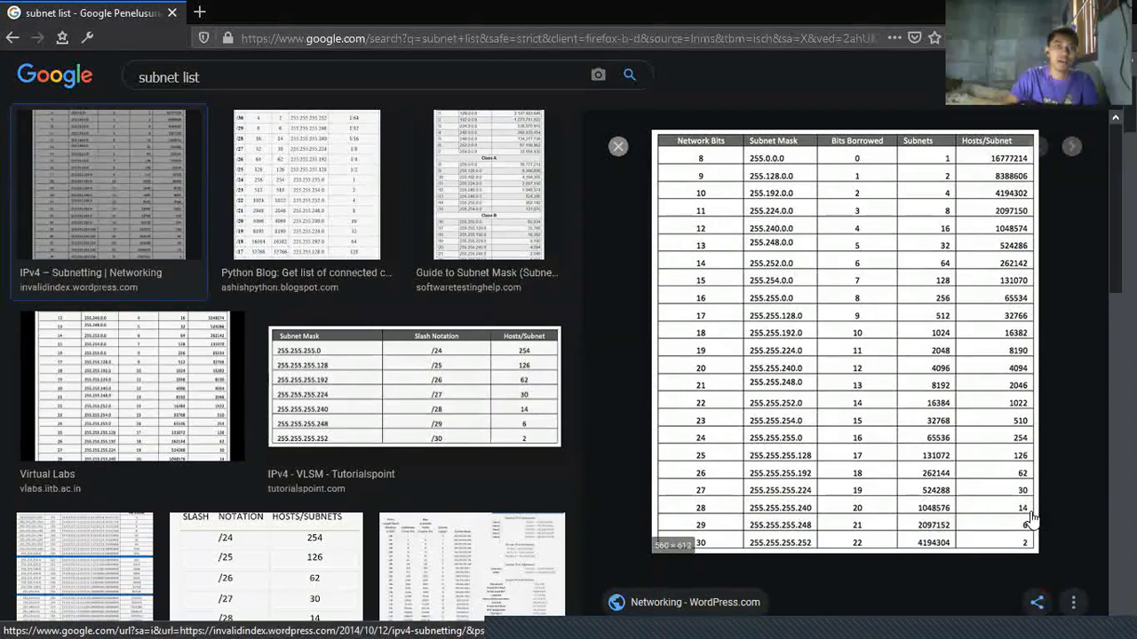
pyautogui.hotkey('alt', 'Tab')
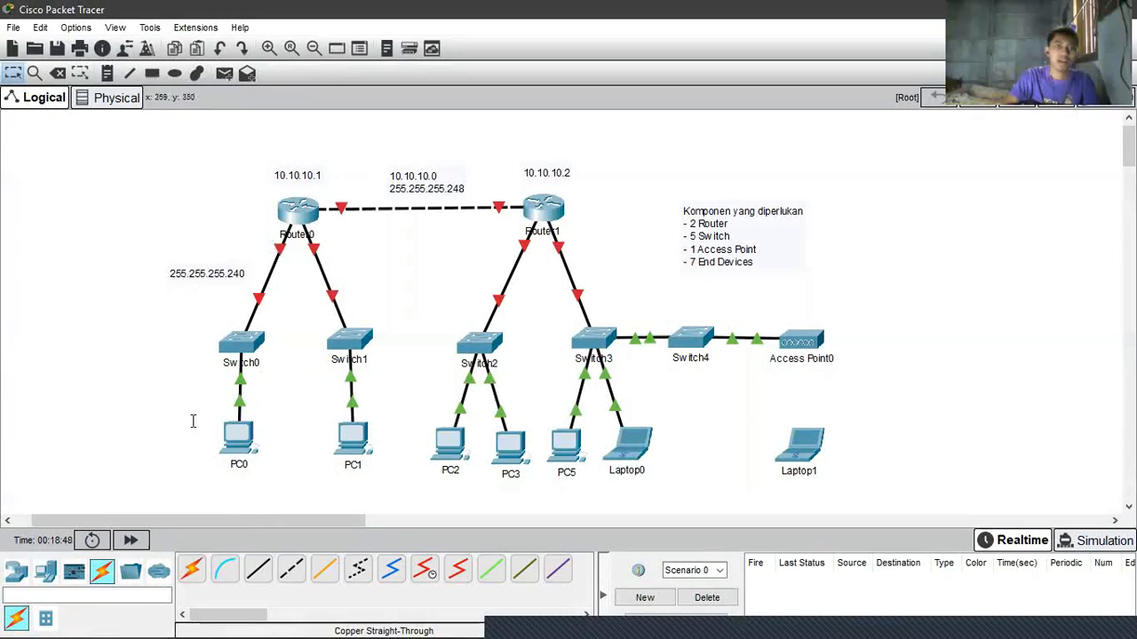
# Step: Insert 192.168.1.1 as a line above the mask in the note beside the Router0–Switch0 link
pyautogui.doubleClick(223, 274)
pyautogui.click(238, 272)
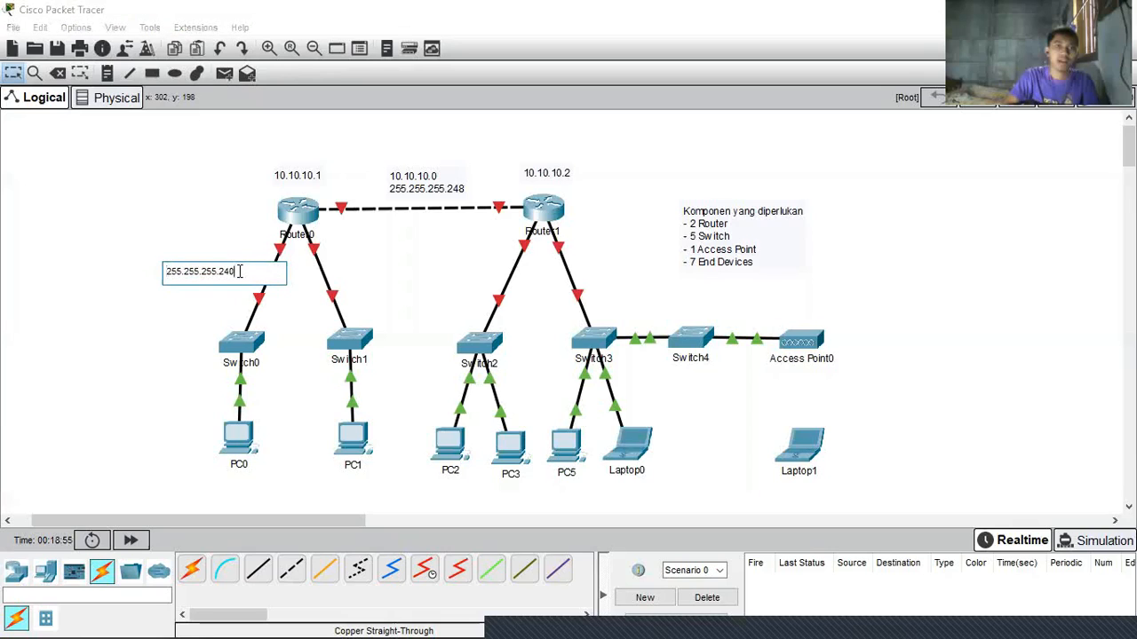
pyautogui.press('Return')
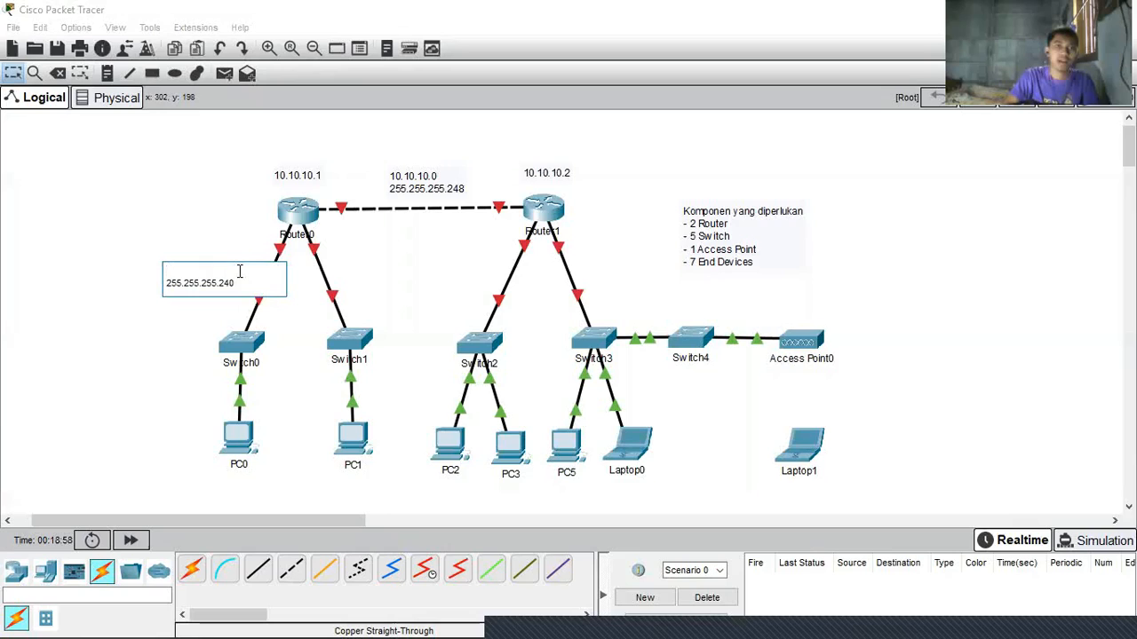
pyautogui.write('192.168.1.1')
pyautogui.press('Escape')
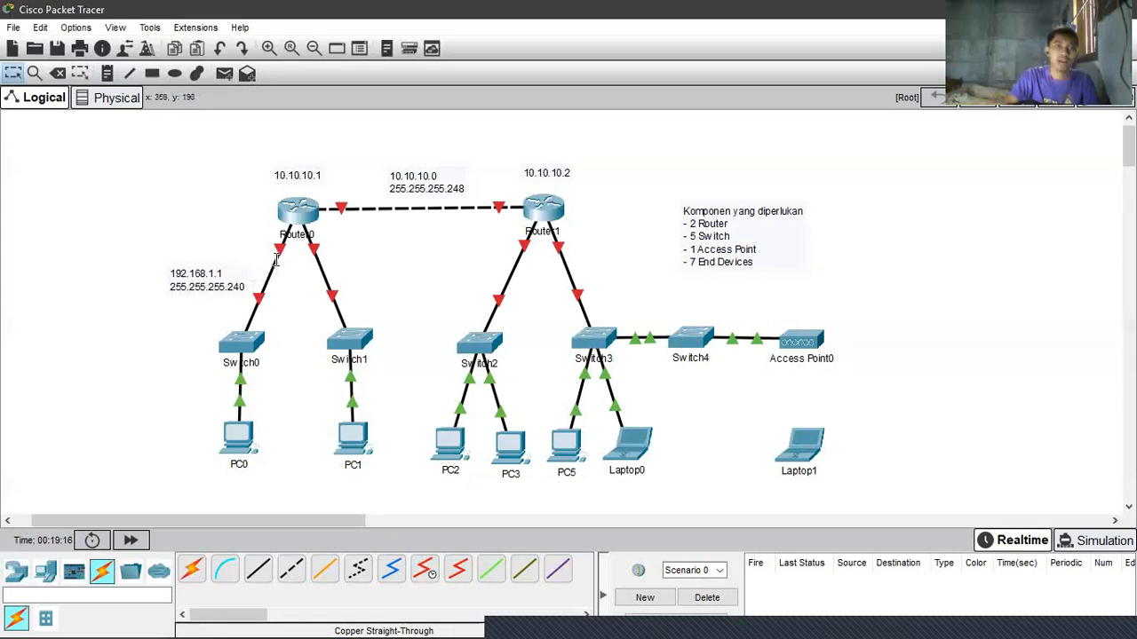
# Step: Add a two-line note reading 192.168.2.1 and 255.255.255.240 near the link between Router0 and Switch1
pyautogui.moveTo(279, 248)
pyautogui.moveTo(332, 297)
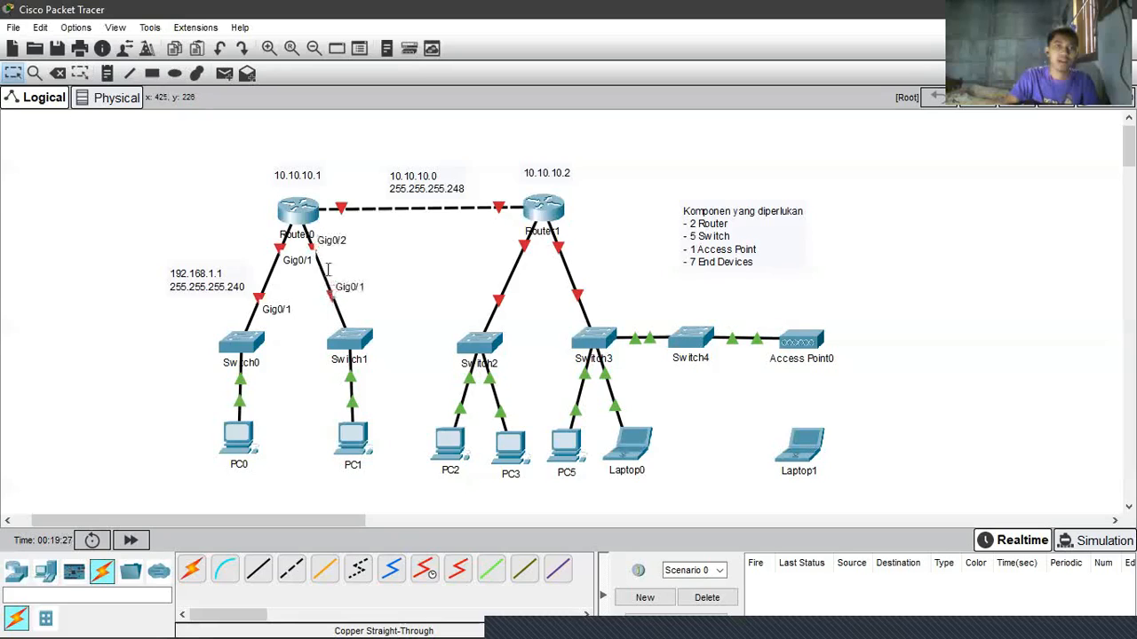
pyautogui.click(105, 75)
pyautogui.click(380, 261)
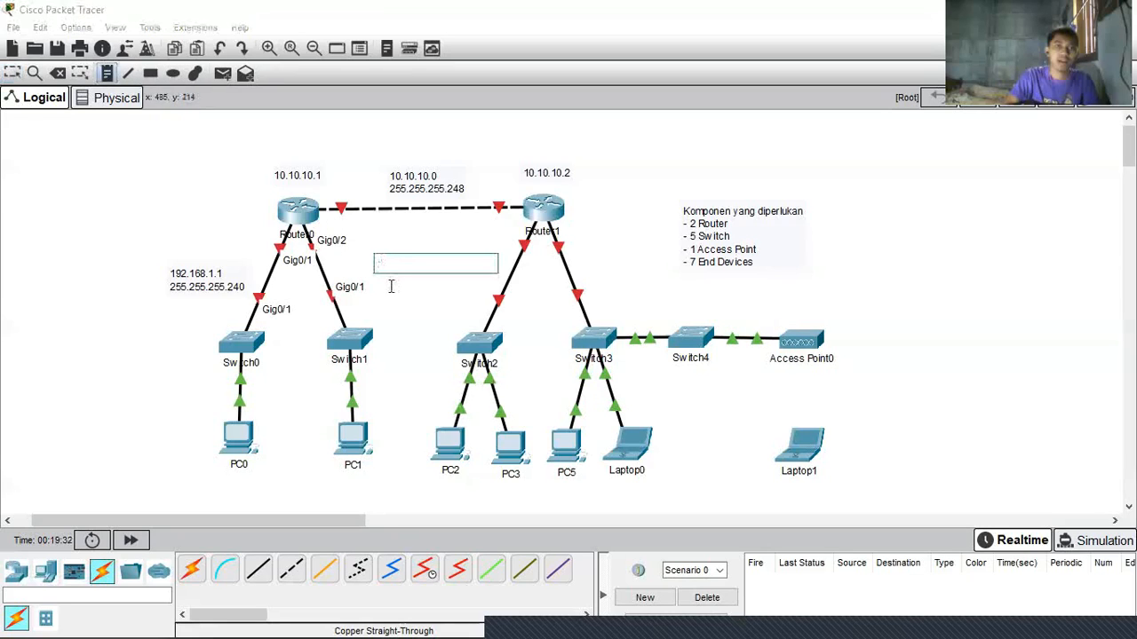
pyautogui.write('192.168.2.1')
pyautogui.press('Return')
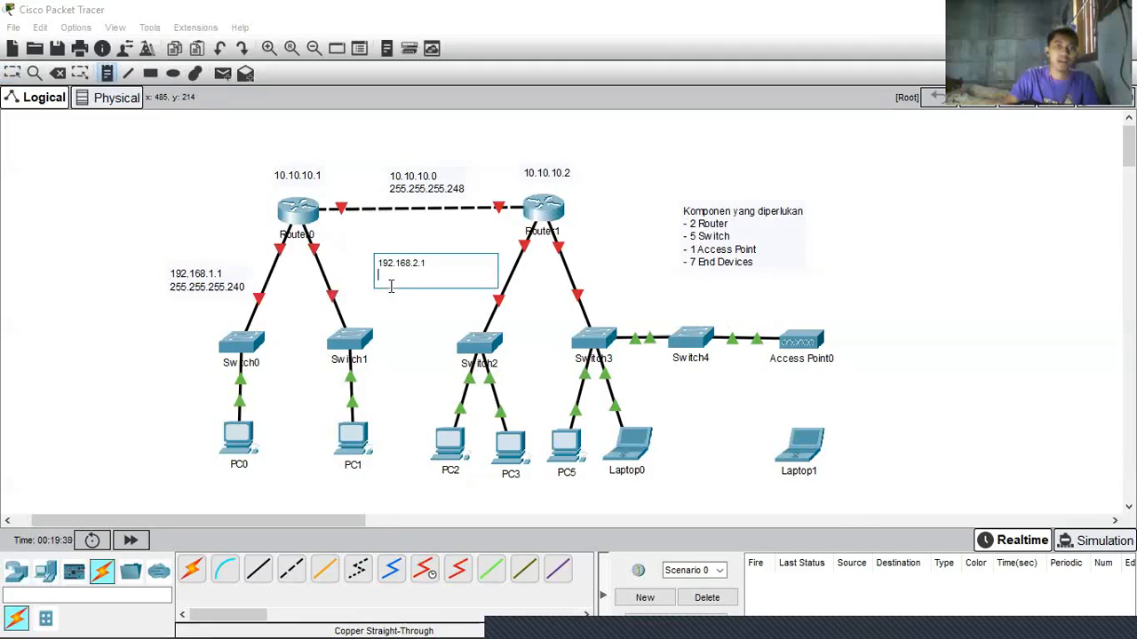
pyautogui.write('255.255.255.240')
pyautogui.press('Escape')
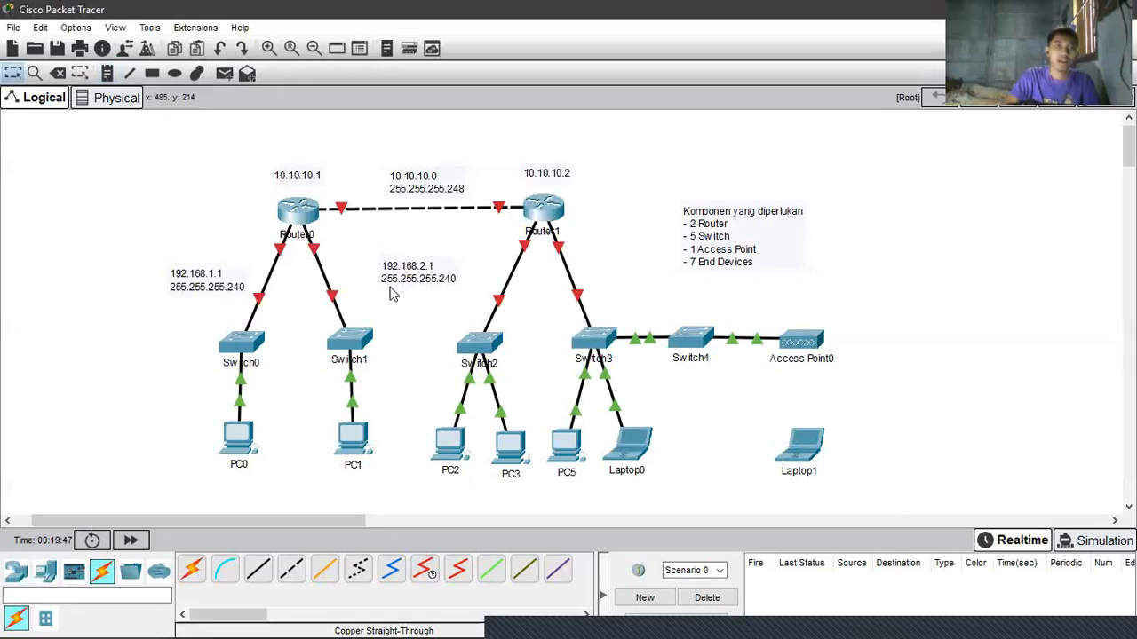
# Step: Move the 192.168.2.1 and 192.168.1.1 notes up close to Router0, one on each side of its switch links
pyautogui.moveTo(409, 277); pyautogui.dragTo(357, 255)
pyautogui.moveTo(183, 279); pyautogui.dragTo(201, 254)
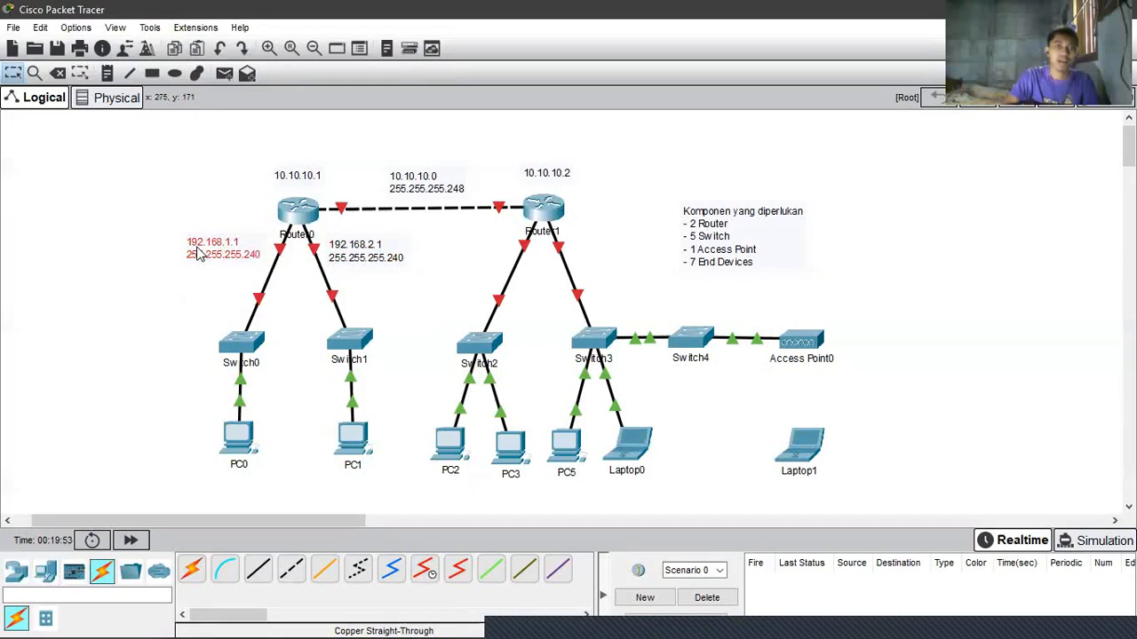
pyautogui.click(142, 279)
# Step: Add a note with lines 192.168.1.2, 255.255.255.240 and 192.168.1.1, and place it beside the PC0–Switch0 link, clear of PC0
pyautogui.click(107, 73)
pyautogui.click(158, 419)
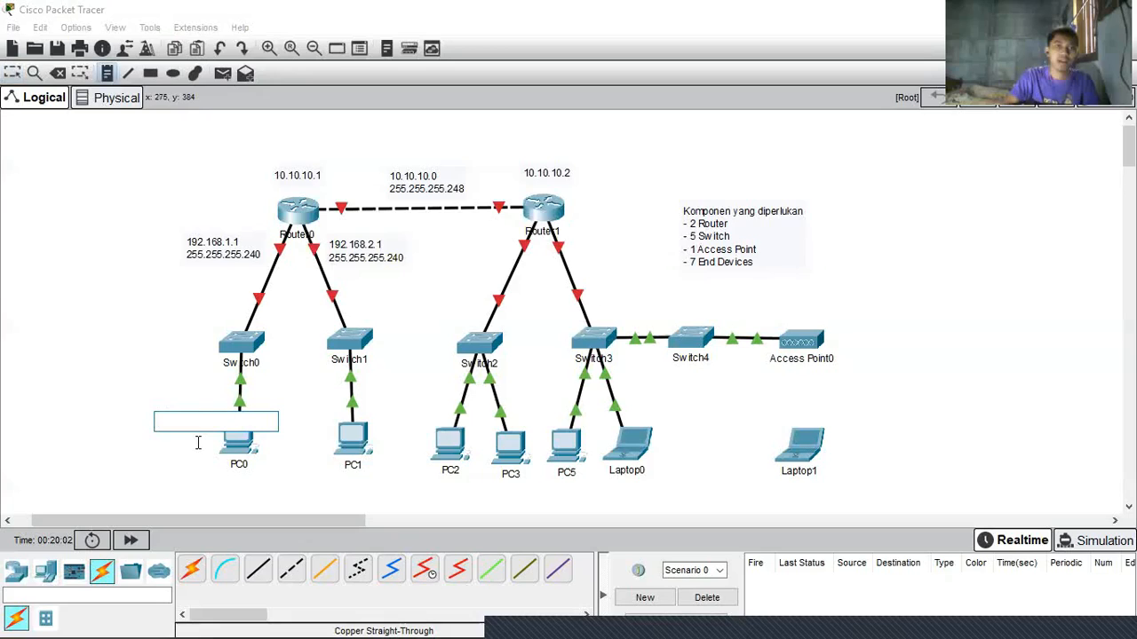
pyautogui.write('192.168.')
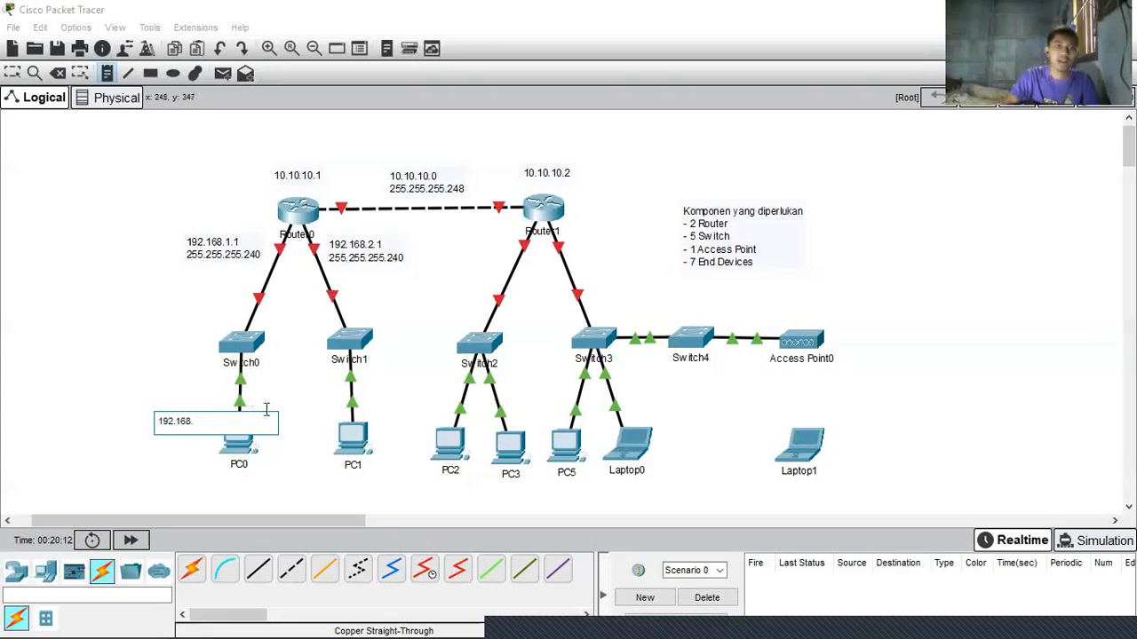
pyautogui.write('1.2')
pyautogui.press('Return')
pyautogui.write('2')
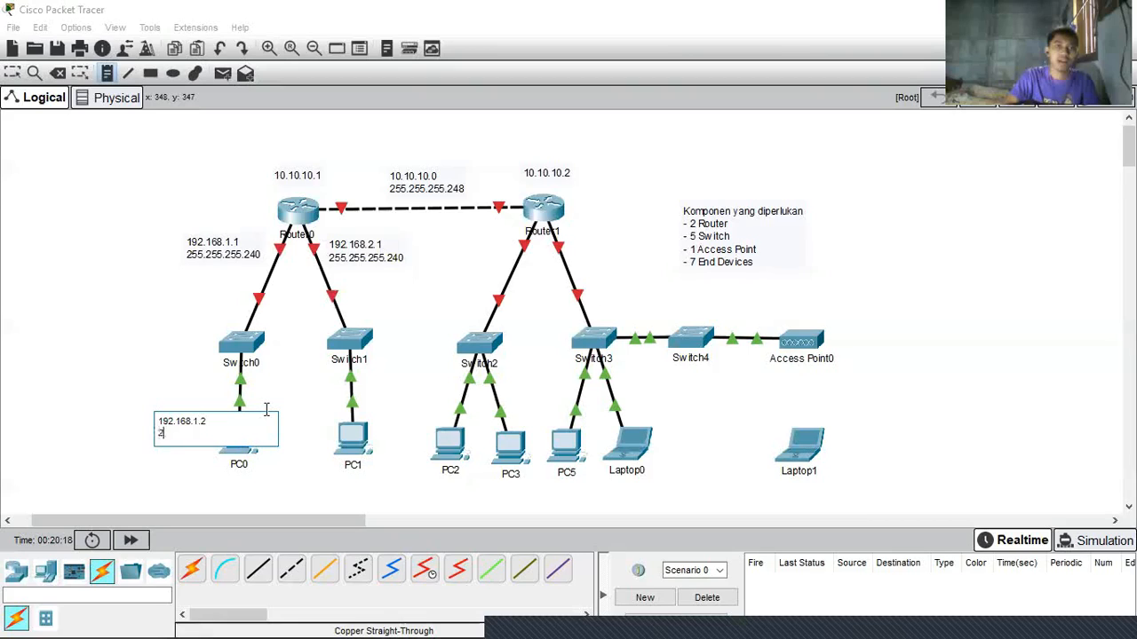
pyautogui.write('55.255.255.240')
pyautogui.press('Return')
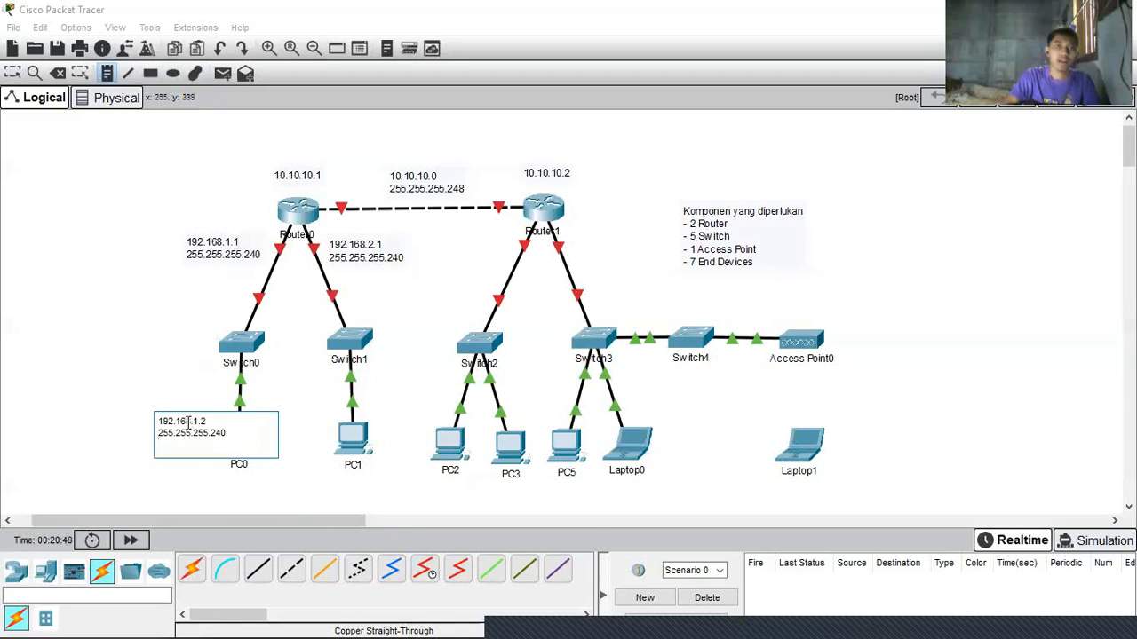
pyautogui.write('2.168.1.1')
pyautogui.click(194, 479)
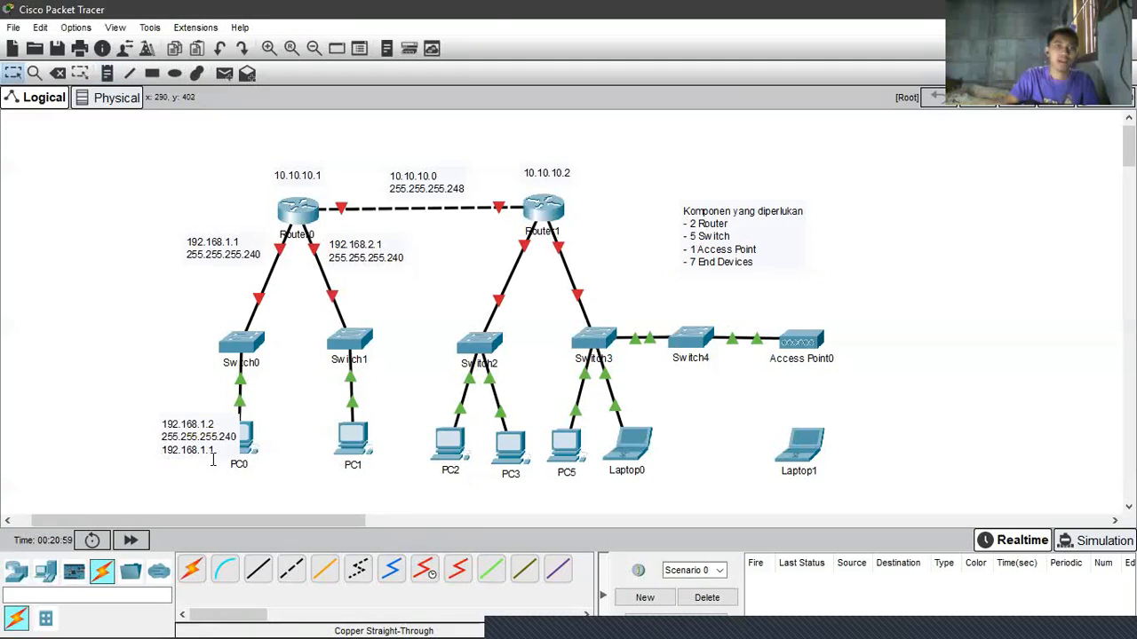
pyautogui.moveTo(205, 433); pyautogui.dragTo(176, 391)
pyautogui.click(164, 457)
# Step: Add a note with lines 192.168.2.2, 255.255.255.240 and 192.168.2.1, and place it beside the PC1–Switch1 link, clear of PC1
pyautogui.click(107, 73)
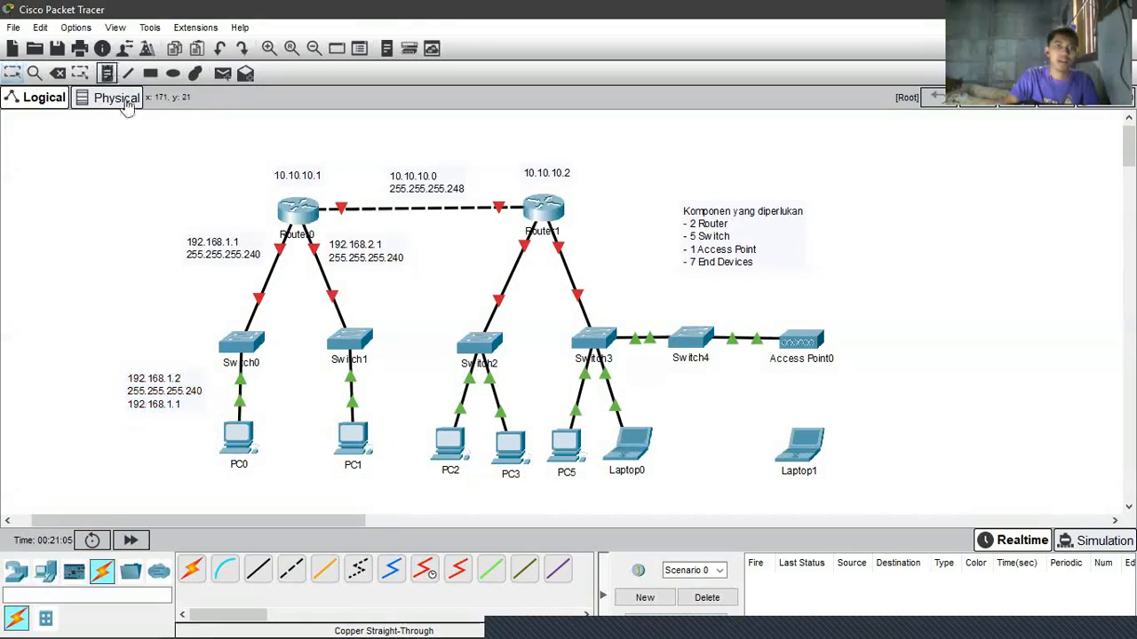
pyautogui.click(282, 384)
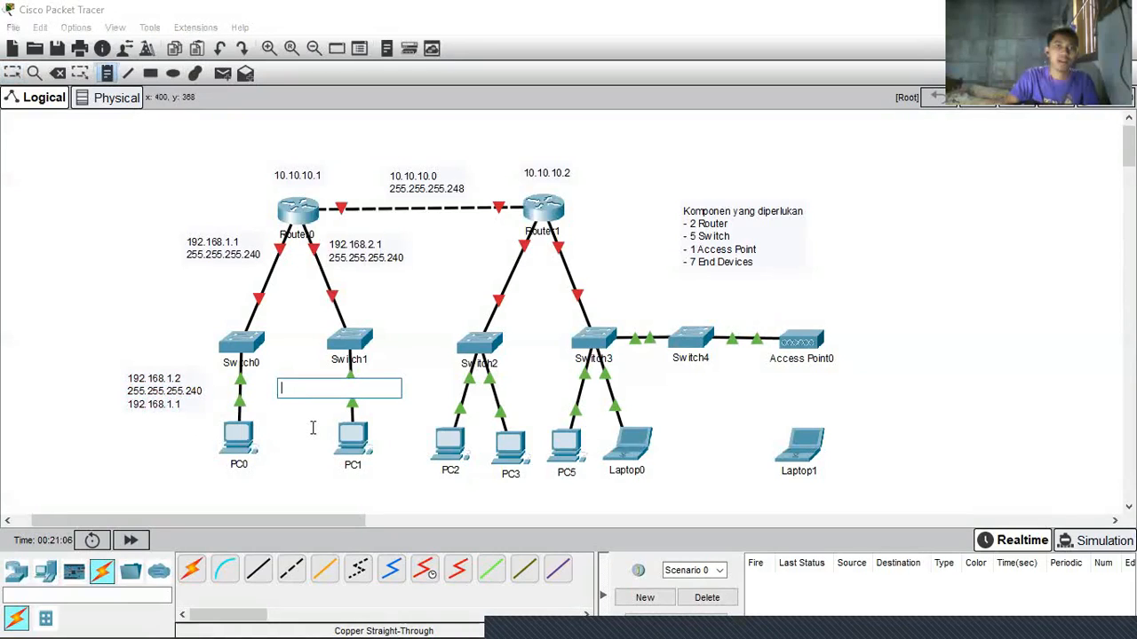
pyautogui.write('192')
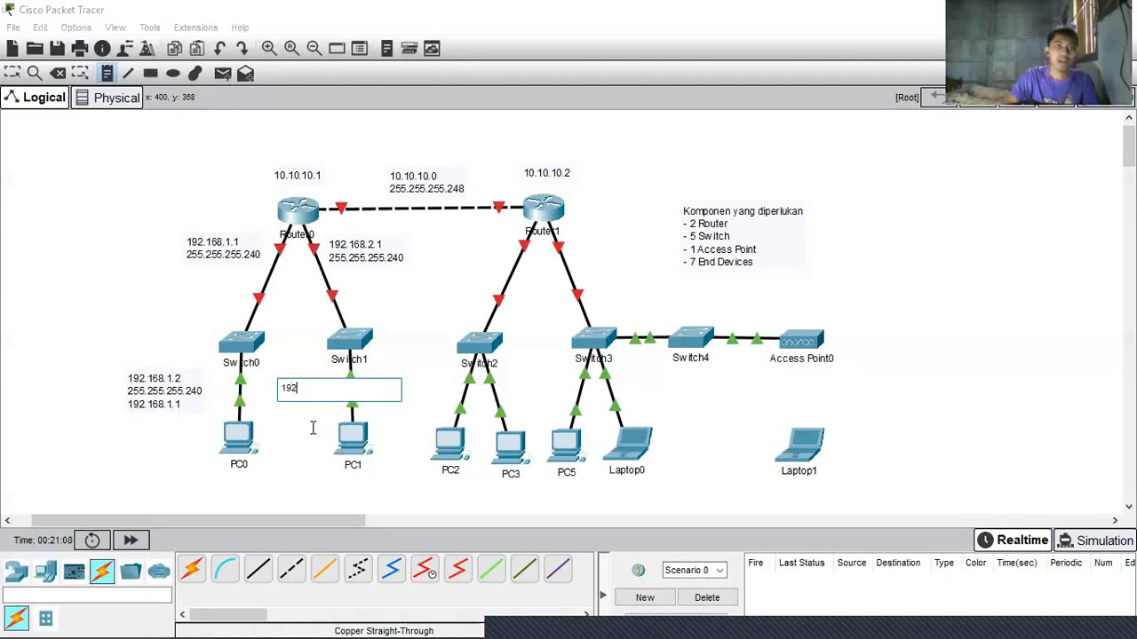
pyautogui.write('.168.2.2')
pyautogui.press('Return')
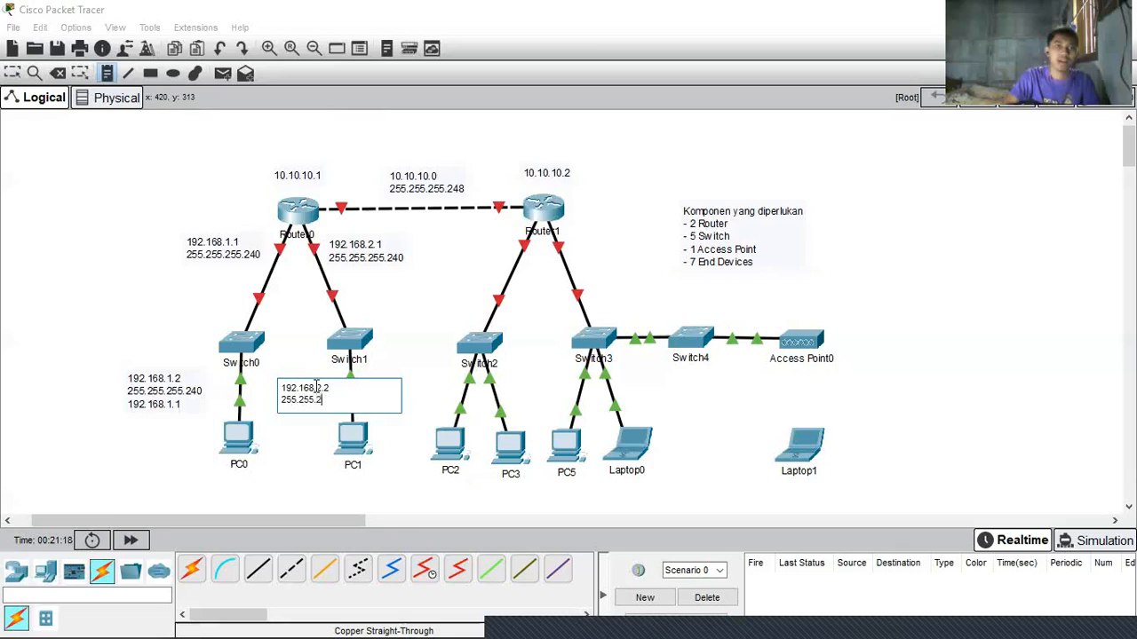
pyautogui.press('Return')
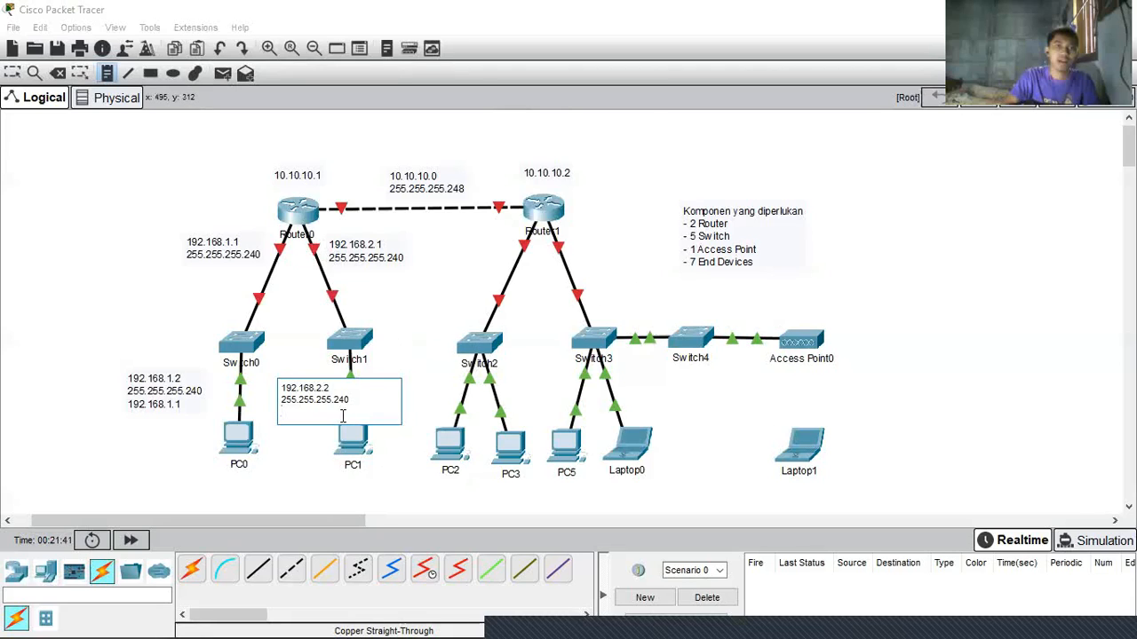
pyautogui.write('192.168.2.1')
pyautogui.click(379, 382)
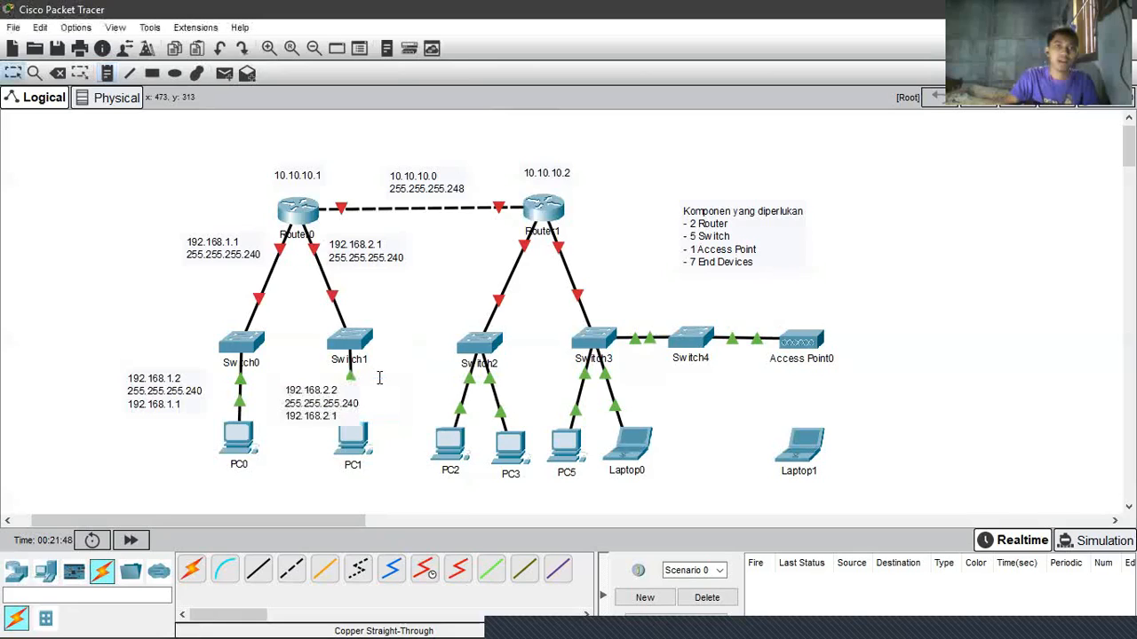
pyautogui.moveTo(314, 410); pyautogui.dragTo(294, 396)
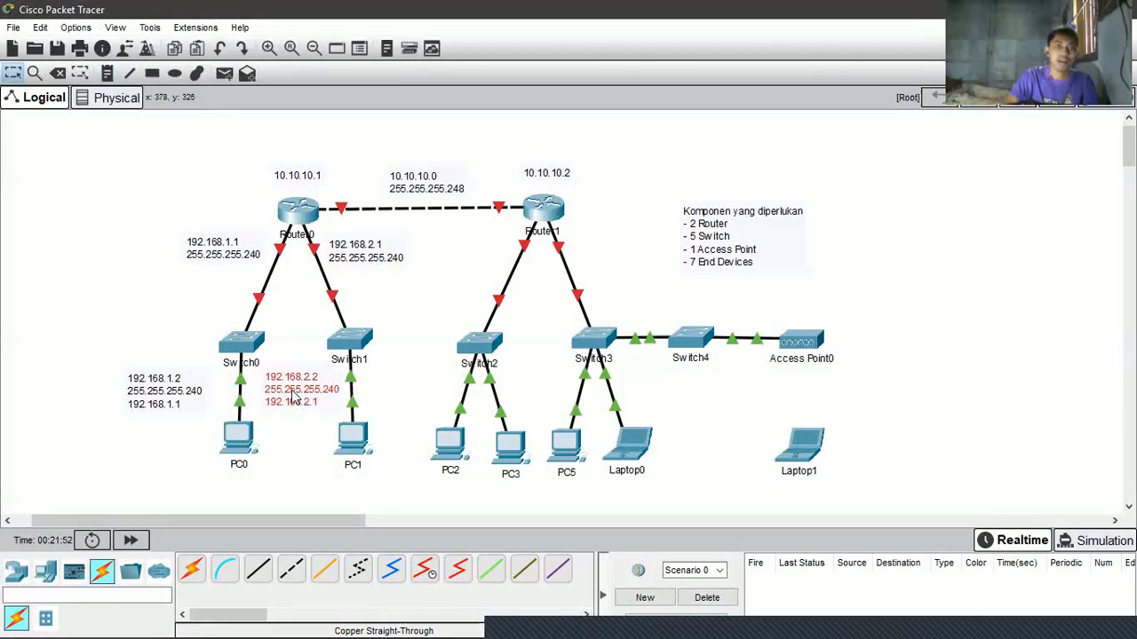
pyautogui.click(311, 485)
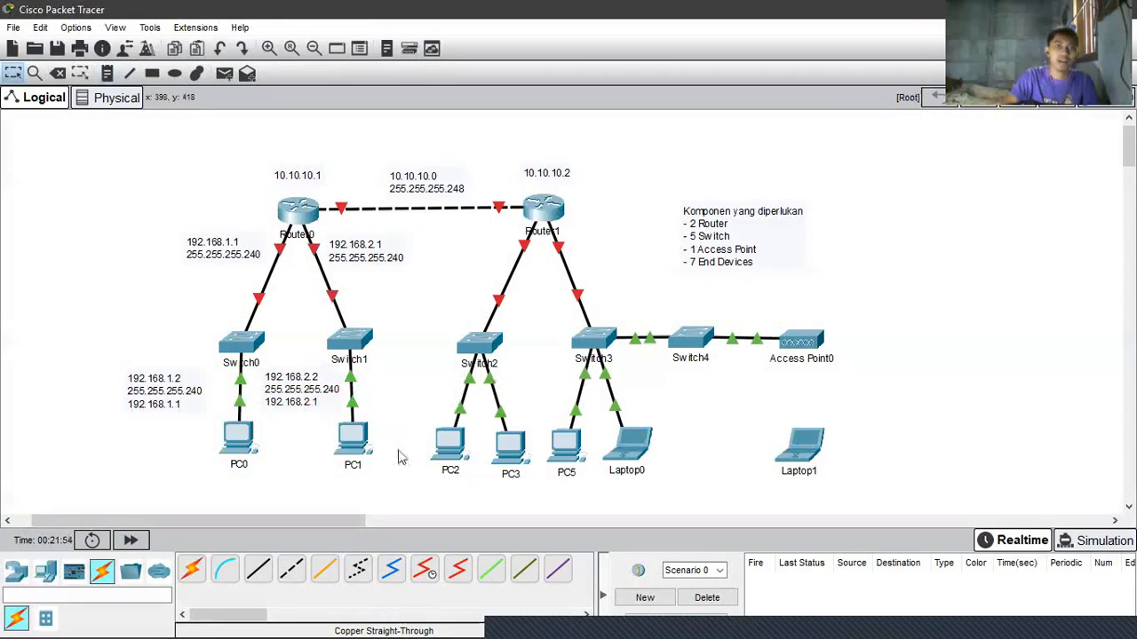
pyautogui.moveTo(1129, 151); pyautogui.dragTo(1129, 158)
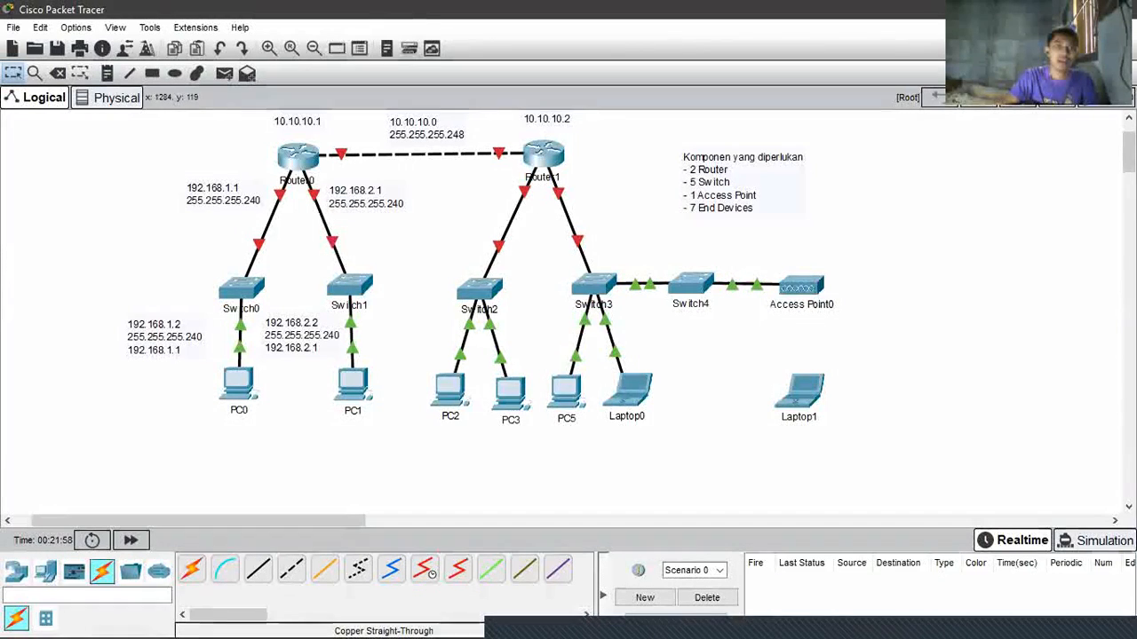
pyautogui.moveTo(1129, 158); pyautogui.dragTo(1129, 147)
pyautogui.moveTo(68, 169); pyautogui.dragTo(376, 503)
pyautogui.click(430, 325)
pyautogui.moveTo(124, 161); pyautogui.dragTo(369, 494)
pyautogui.click(435, 346)
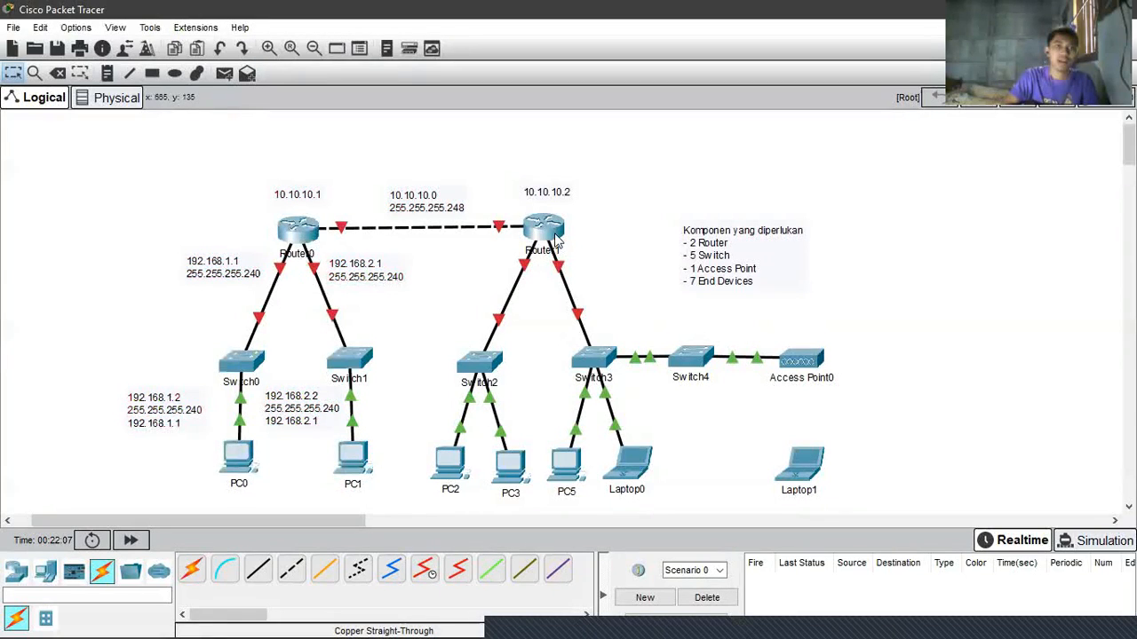
# Step: Add a note with lines 192.168.3.1 and 255.255.255.240, and place it beside the Router1–Switch2 link
pyautogui.click(107, 73)
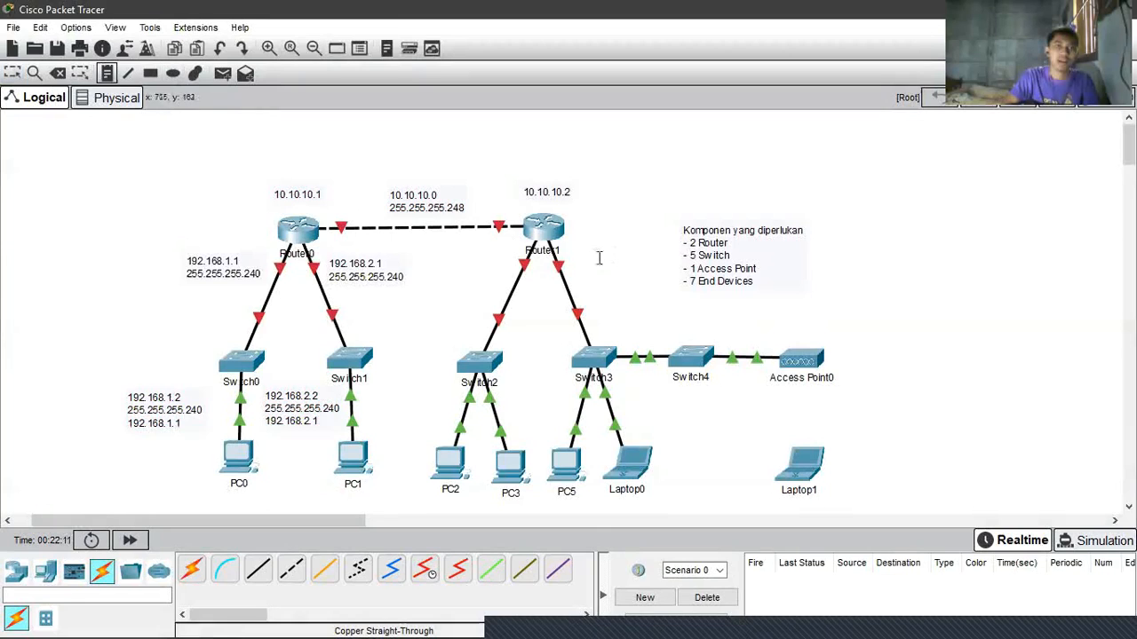
pyautogui.click(590, 262)
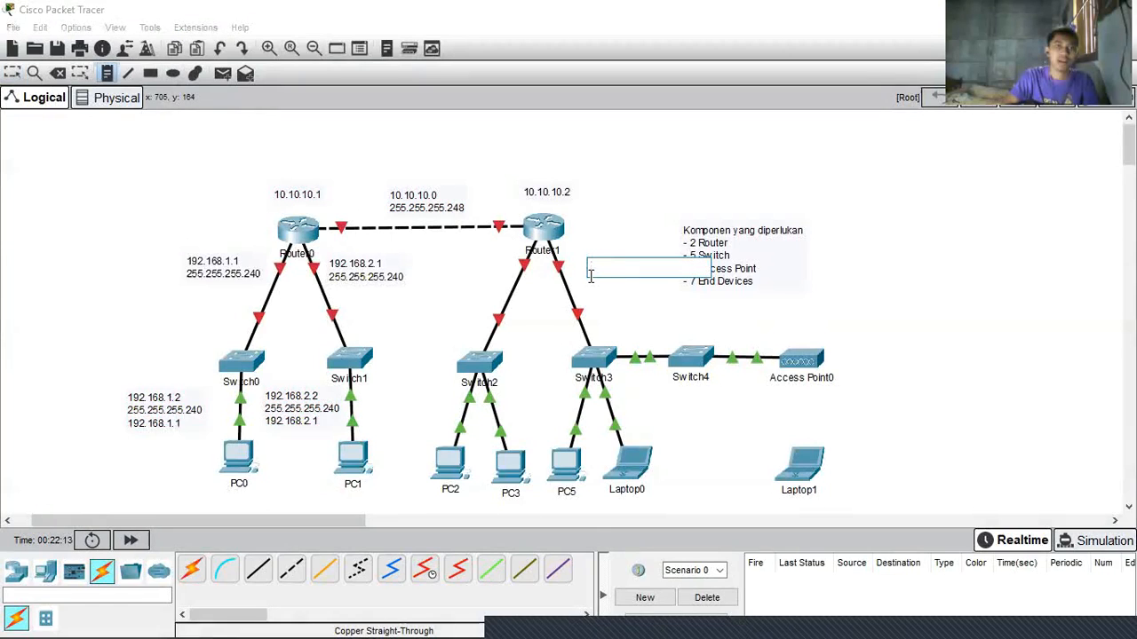
pyautogui.write('192')
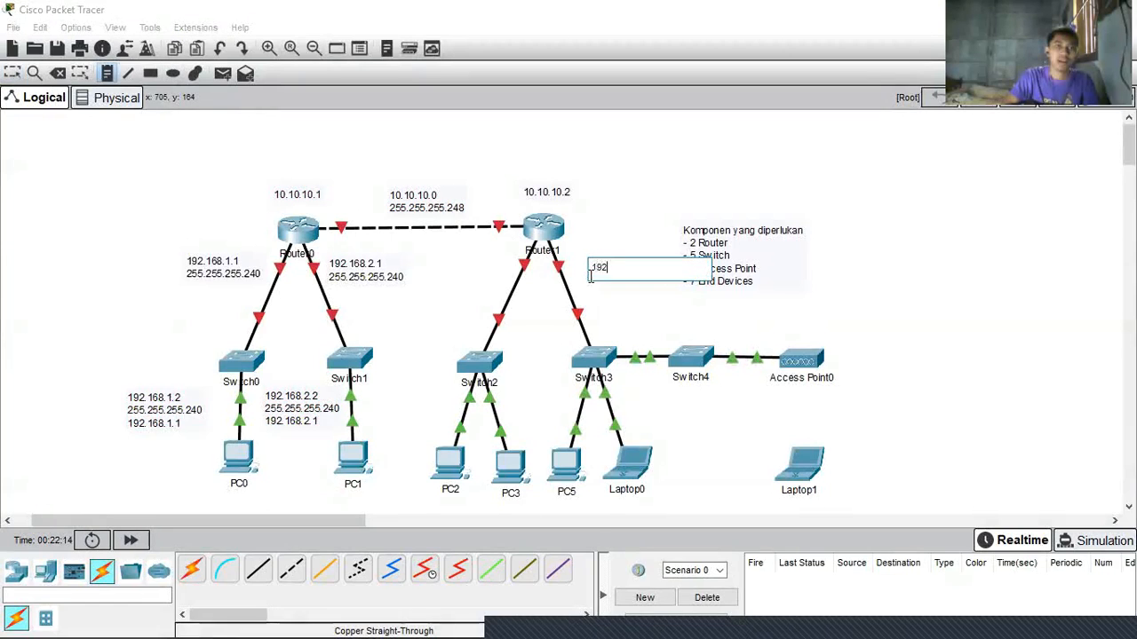
pyautogui.write('.168.3.1 ')
pyautogui.write('255.255.255.')
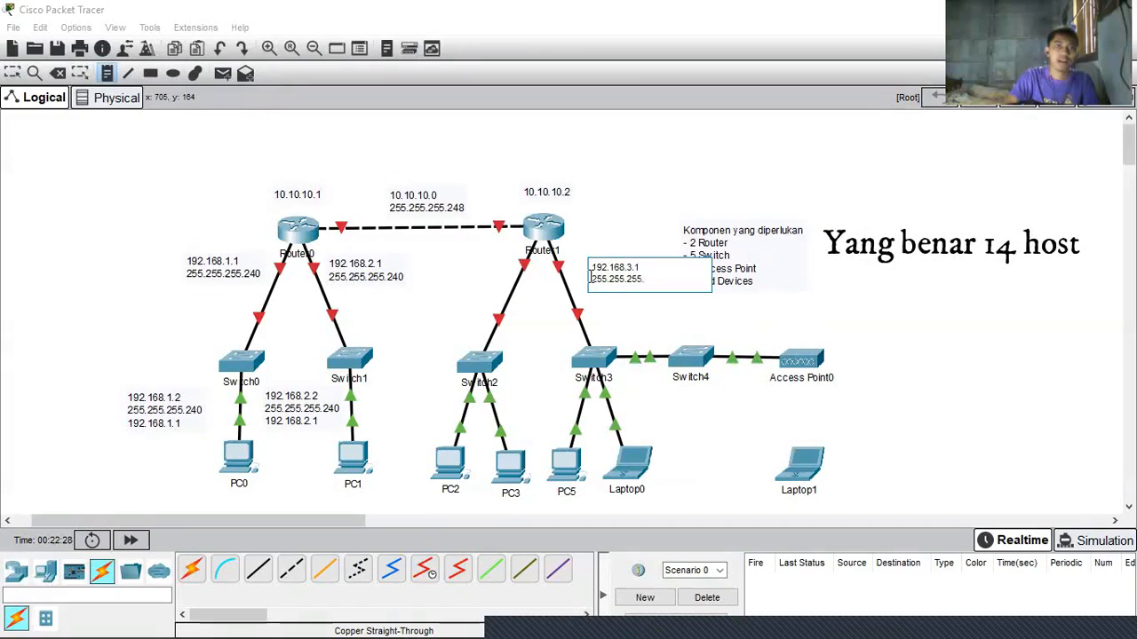
pyautogui.write('240')
pyautogui.press('Return')
pyautogui.press('Escape')
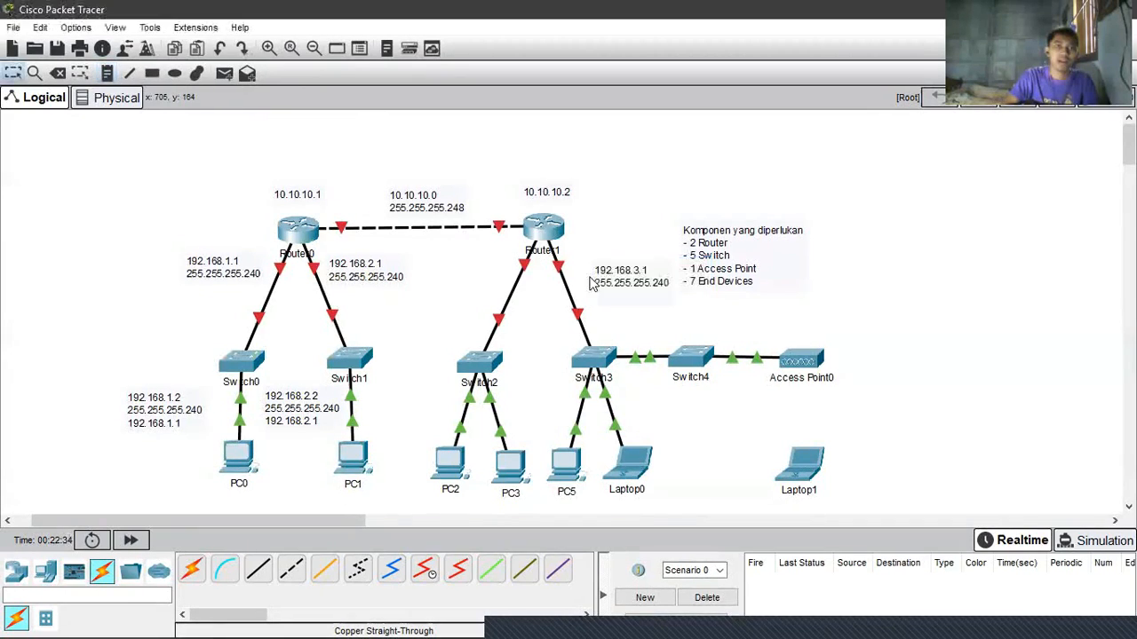
pyautogui.moveTo(631, 282); pyautogui.dragTo(465, 276)
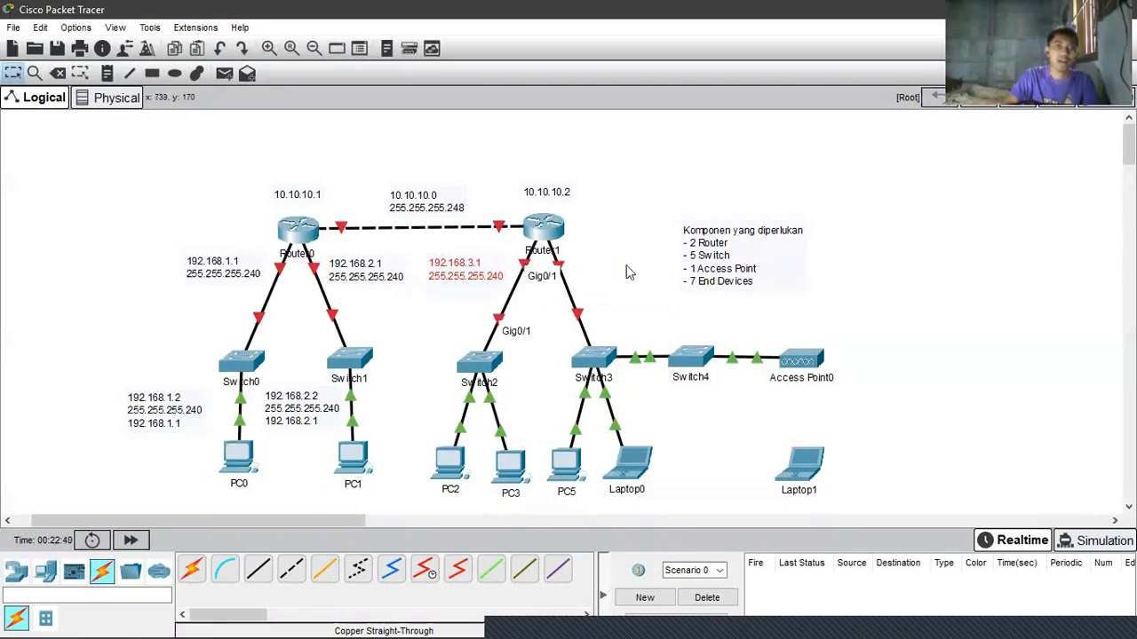
pyautogui.click(591, 275)
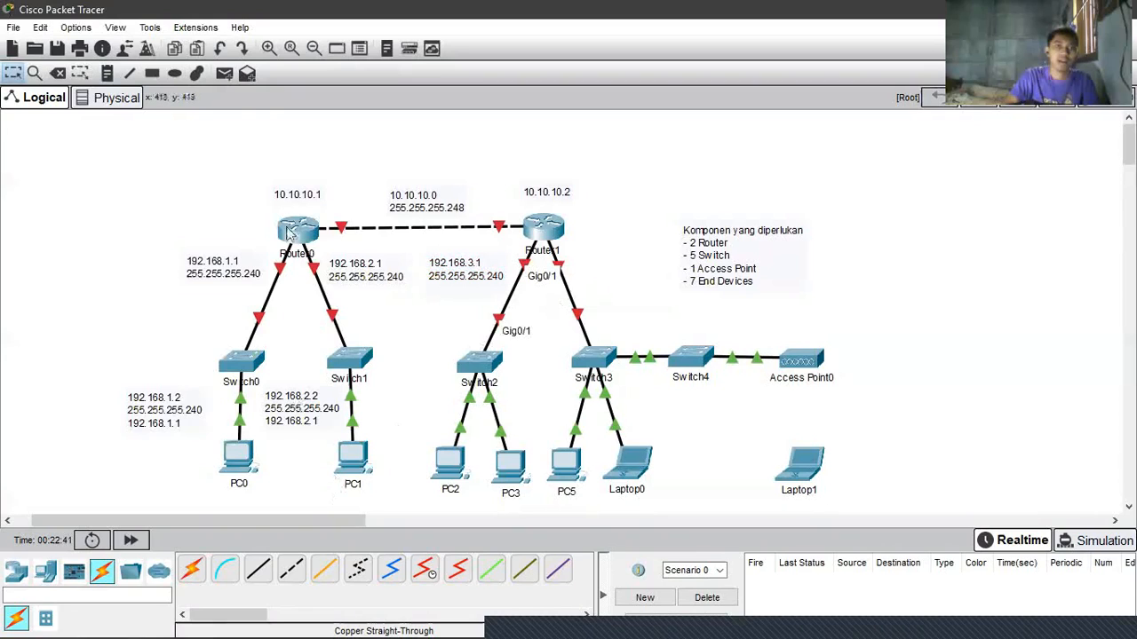
# Step: Add a note beside the Router1–Switch3 link reading 192.168.4.1, with the partial mask 255.255.255. on its second line
pyautogui.click(107, 73)
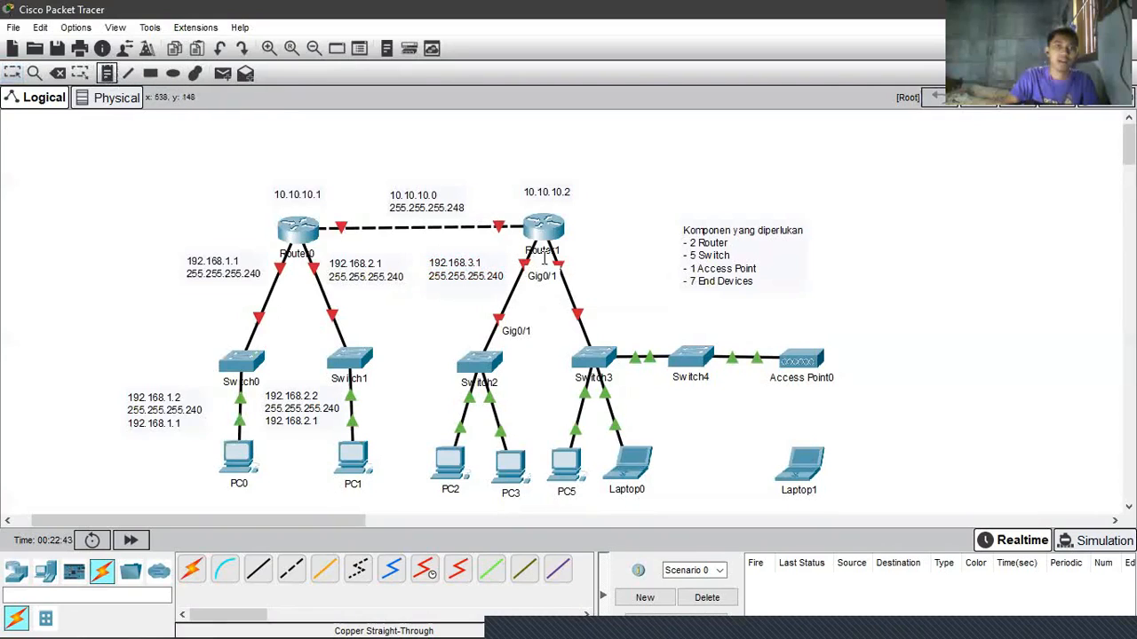
pyautogui.click(598, 267)
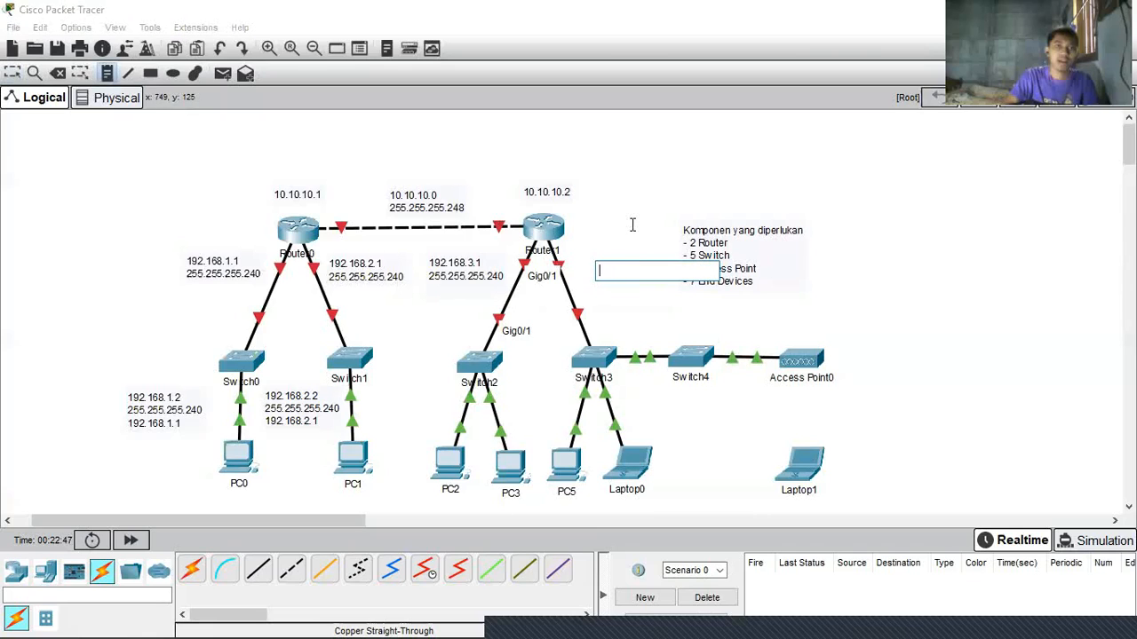
pyautogui.write('192.168')
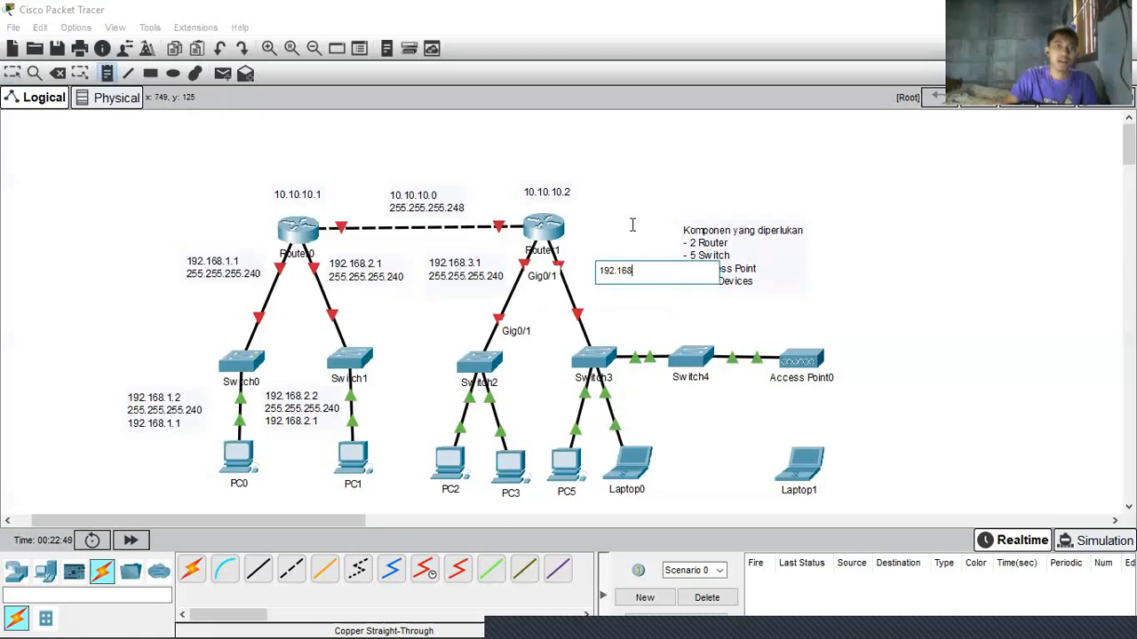
pyautogui.write('.4.1')
pyautogui.press('Return')
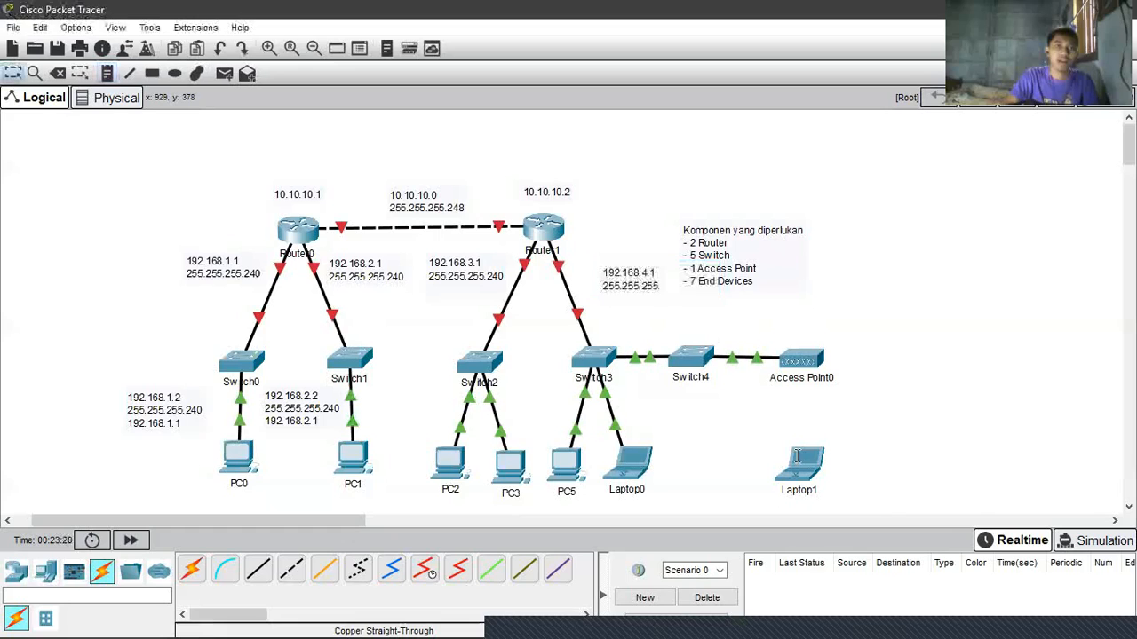
# Step: Consult the subnet table in Firefox and complete the mask in Packet Tracer's 192.168.4.1 note as 255.255.255.224
pyautogui.hotkey('alt', 'Tab')
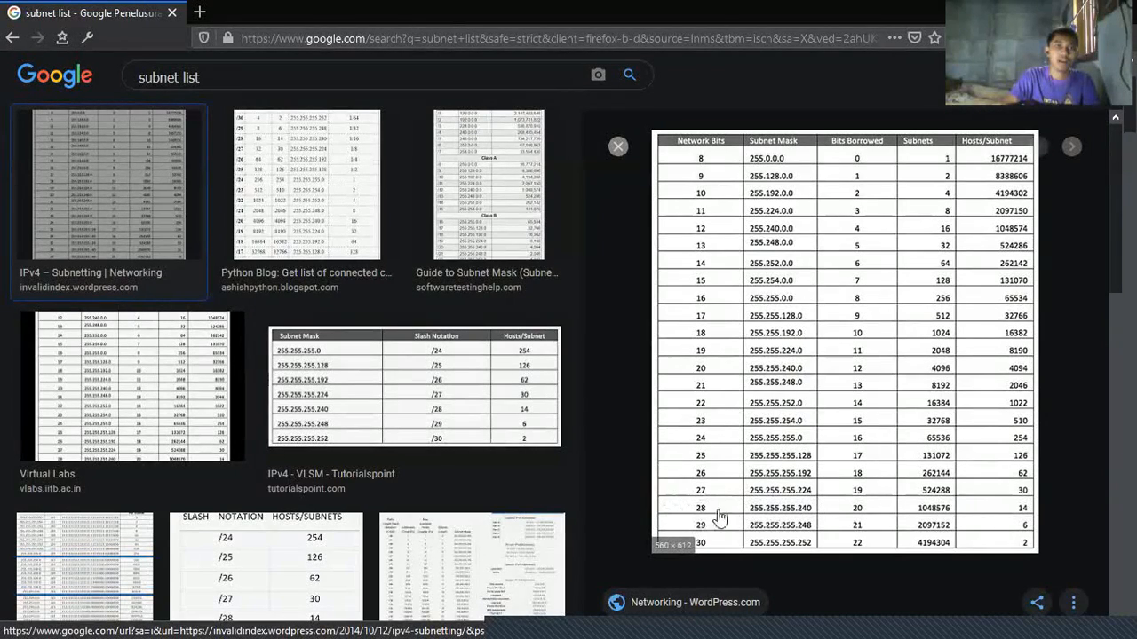
pyautogui.moveTo(56, 619)
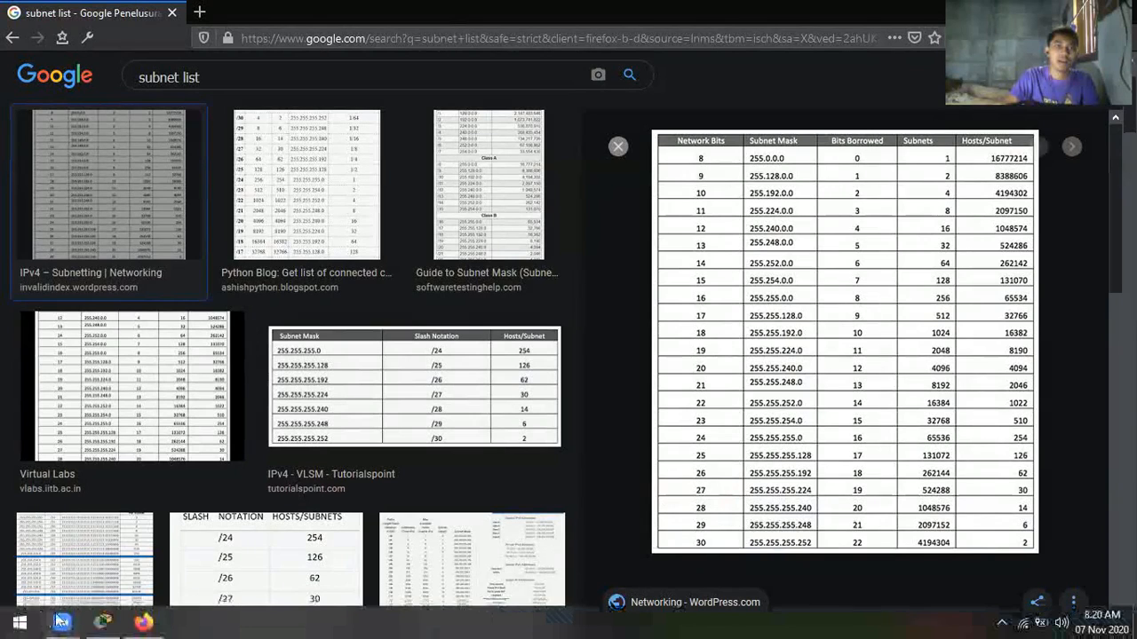
pyautogui.click(104, 622)
pyautogui.click(651, 286)
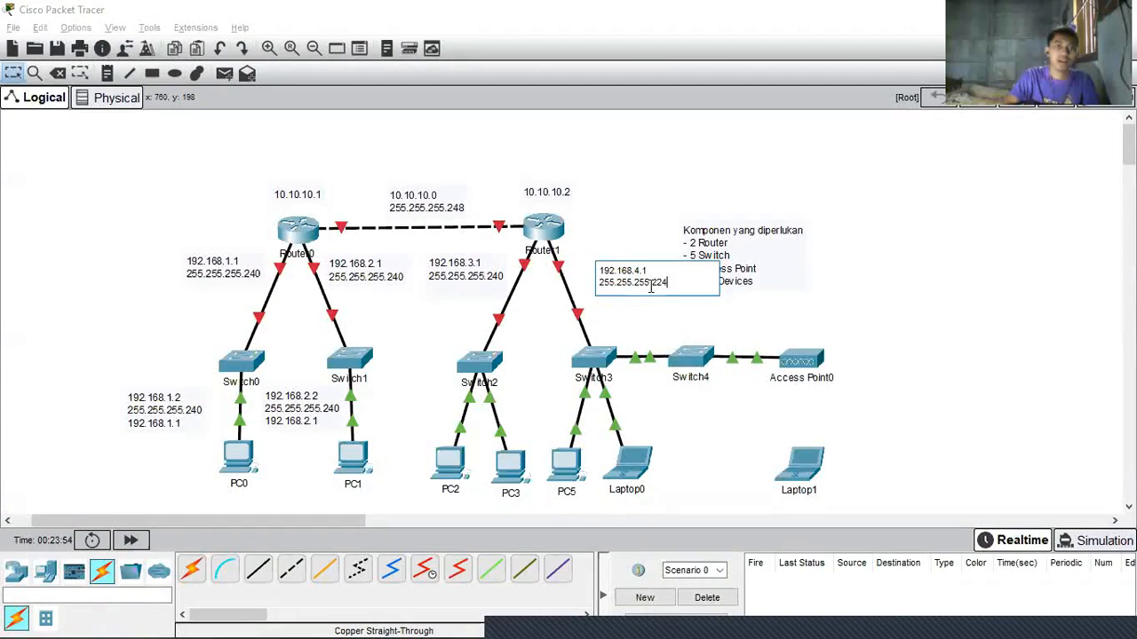
pyautogui.click(653, 293)
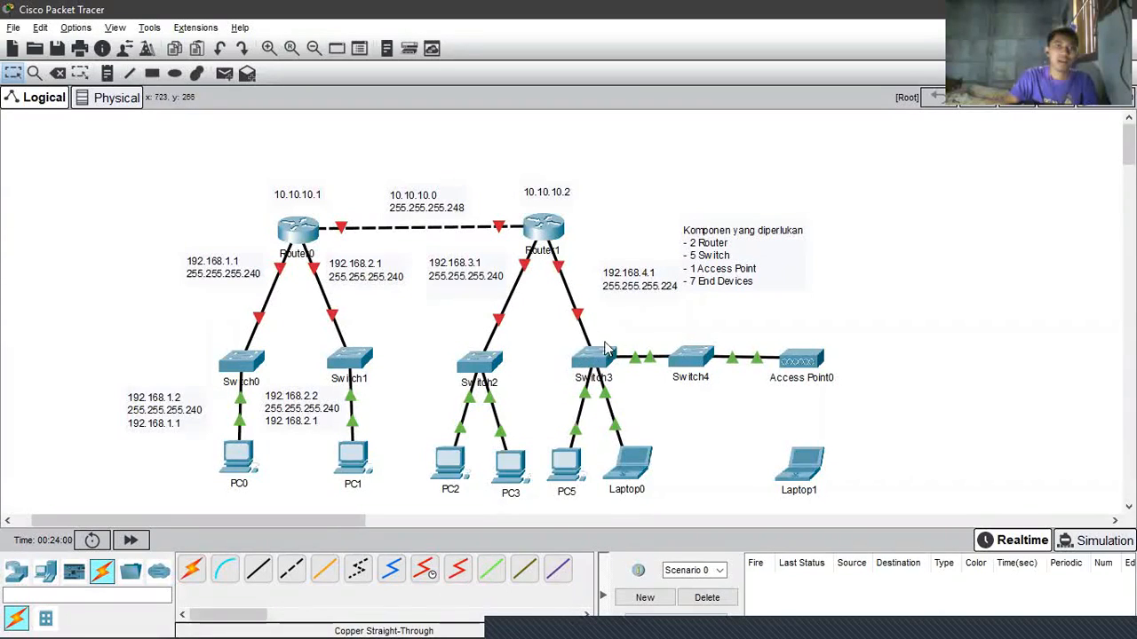
pyautogui.moveTo(546, 343); pyautogui.dragTo(874, 502)
pyautogui.click(955, 388)
pyautogui.moveTo(535, 340); pyautogui.dragTo(663, 488)
pyautogui.click(665, 488)
pyautogui.moveTo(663, 318); pyautogui.dragTo(888, 433)
pyautogui.click(888, 434)
pyautogui.moveTo(815, 464); pyautogui.dragTo(816, 466)
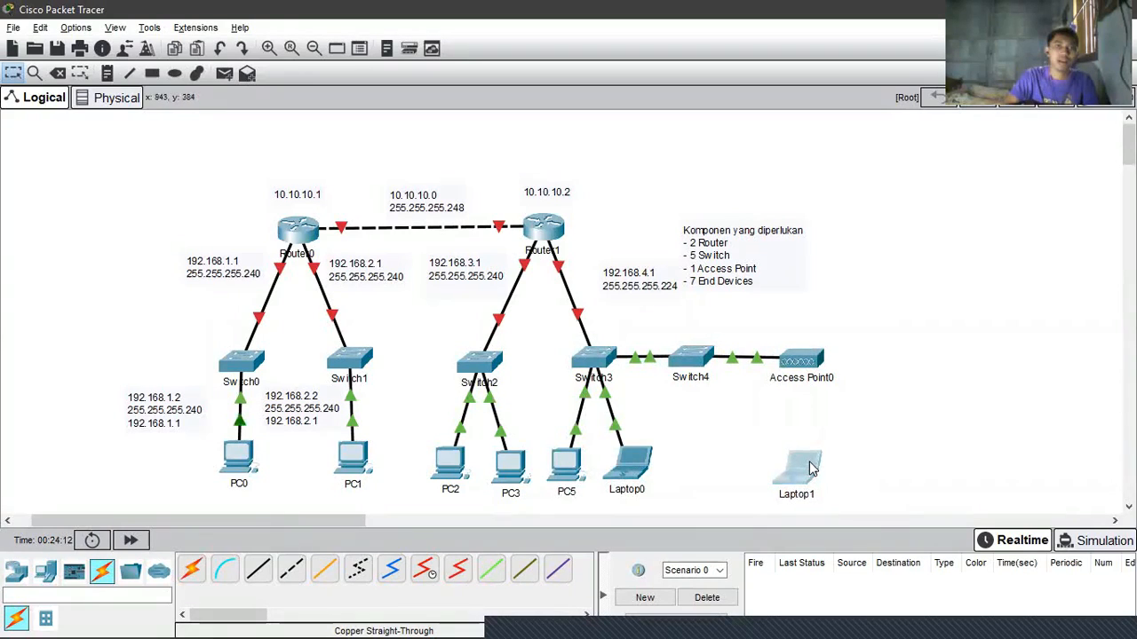
# Step: Move the 192.168.4.1 note closer to the Router1–Switch3 link and shift the component list farther away from Router1
pyautogui.click(642, 283)
pyautogui.moveTo(640, 278); pyautogui.dragTo(617, 270)
pyautogui.click(641, 302)
pyautogui.moveTo(720, 254); pyautogui.dragTo(824, 236)
pyautogui.click(714, 305)
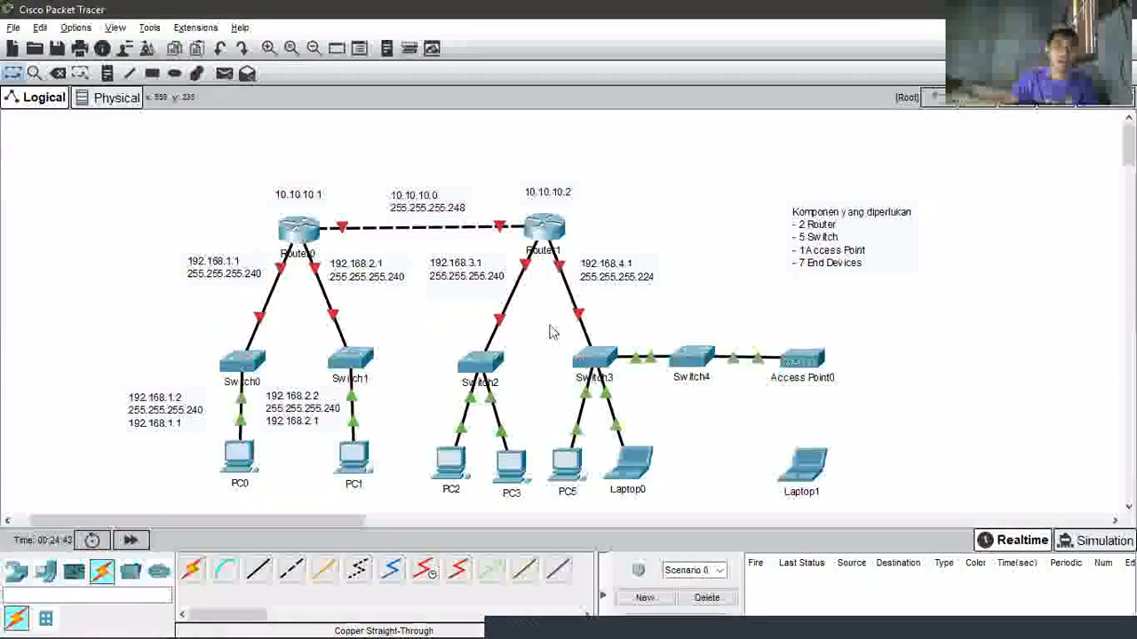
pyautogui.moveTo(448, 338); pyautogui.dragTo(883, 496)
pyautogui.click(751, 453)
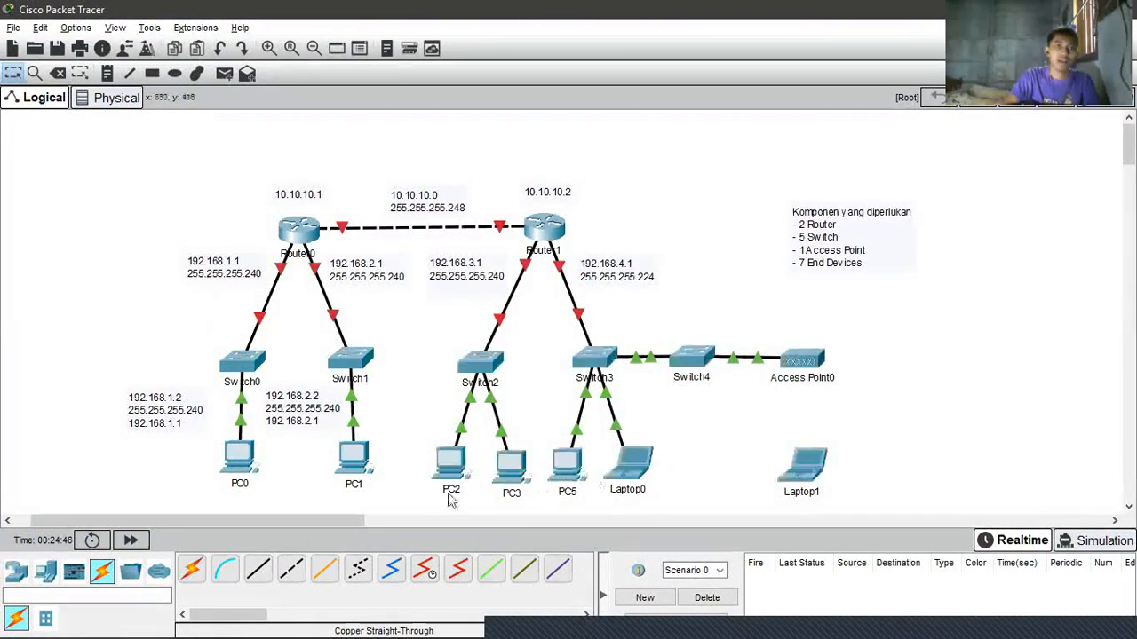
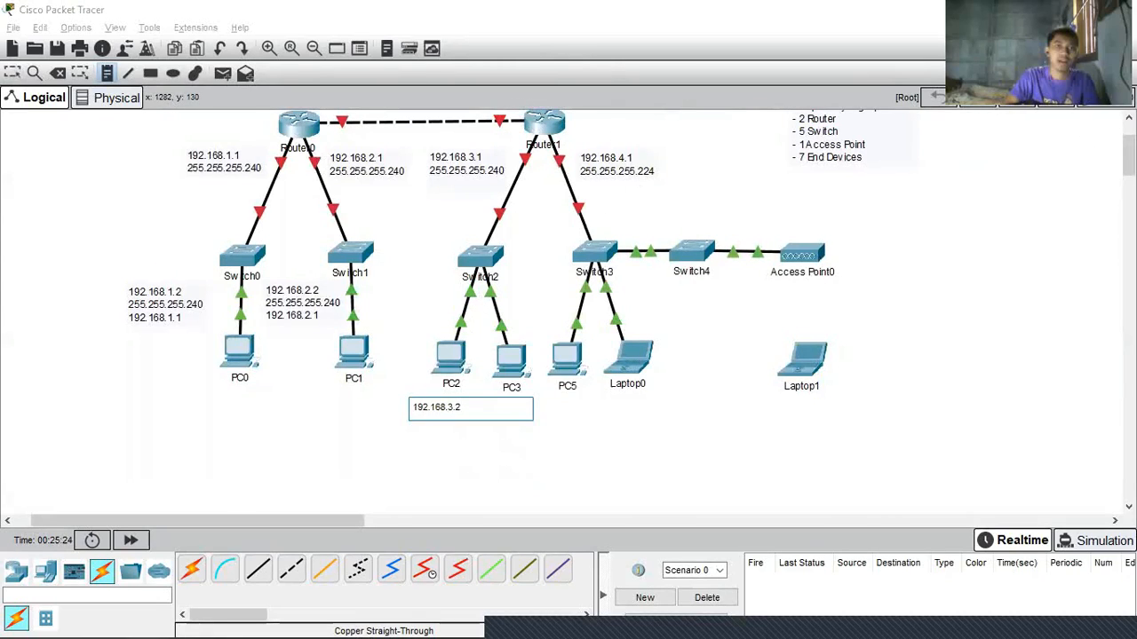
# Step: Add a note below PC2 and PC3 with the partial address range 192.168.3.2 - 192.168.3
pyautogui.click(1129, 151)
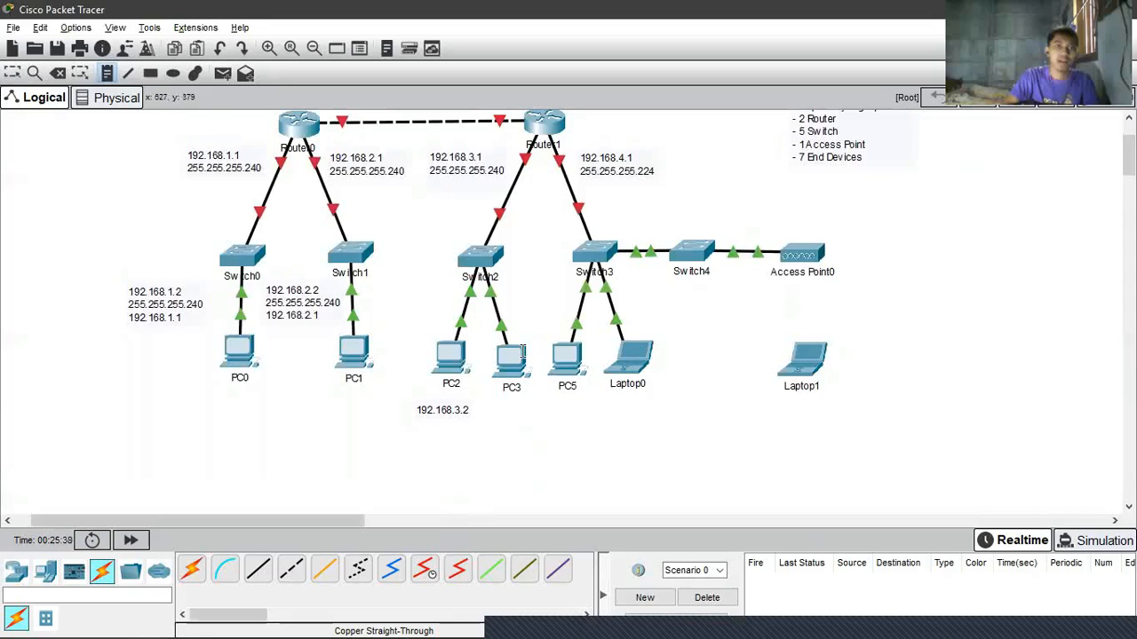
pyautogui.moveTo(437, 374)
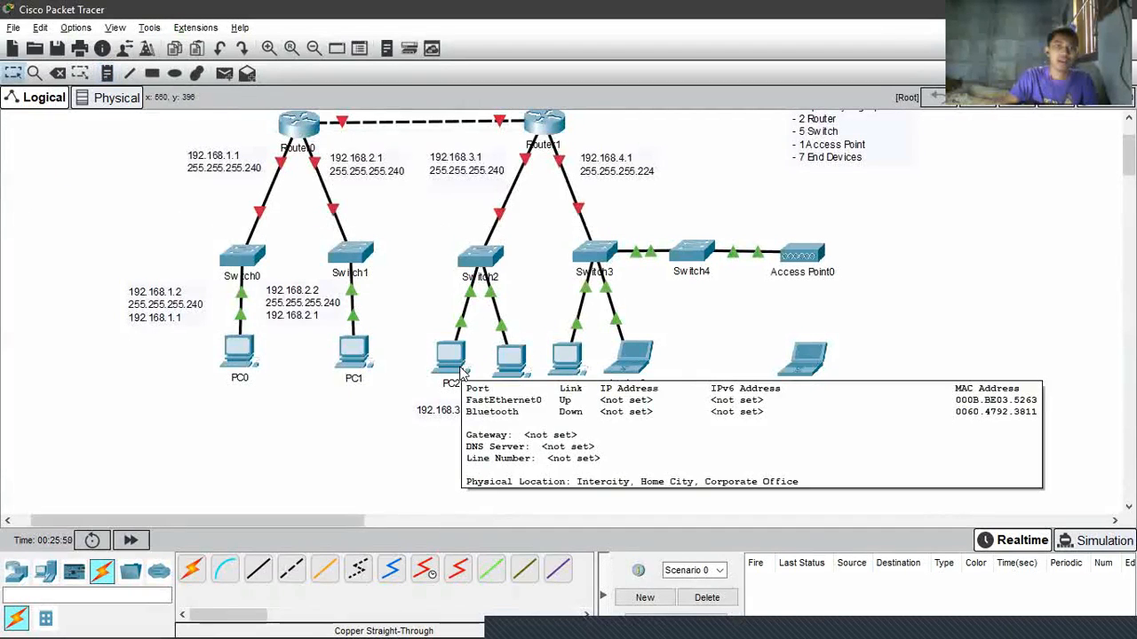
pyautogui.doubleClick(455, 408)
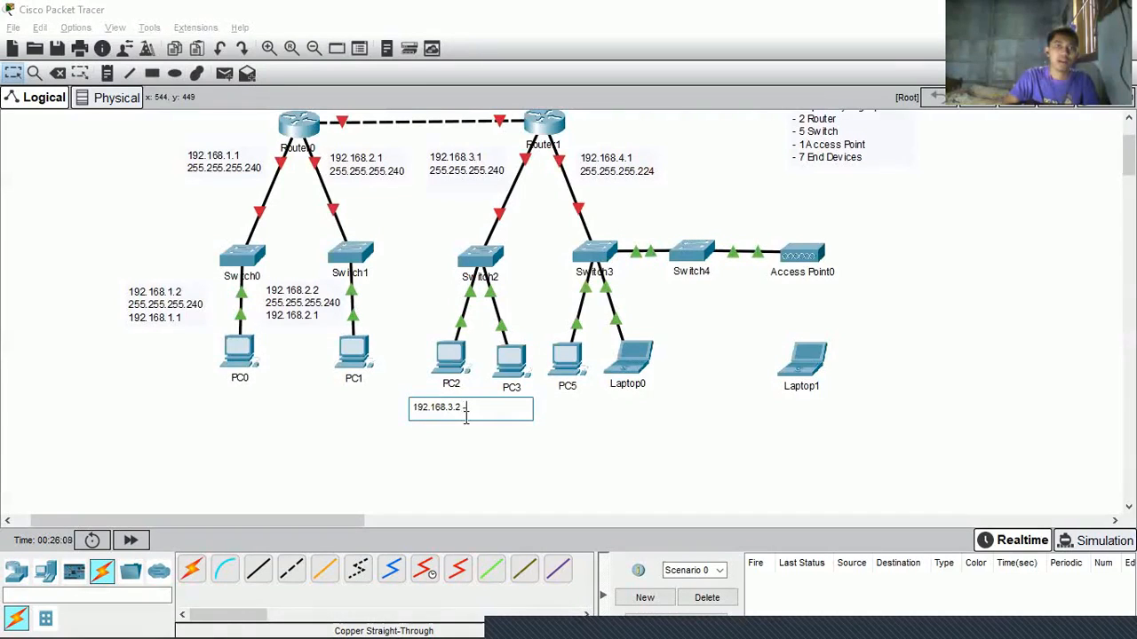
pyautogui.write('192.168.3.')
# Step: Switch to Firefox, search for IP CALCULATOR in a new tab, and open the jodies.de IP Calculator / IP Subnetting page
pyautogui.hotkey('alt', 'Tab')
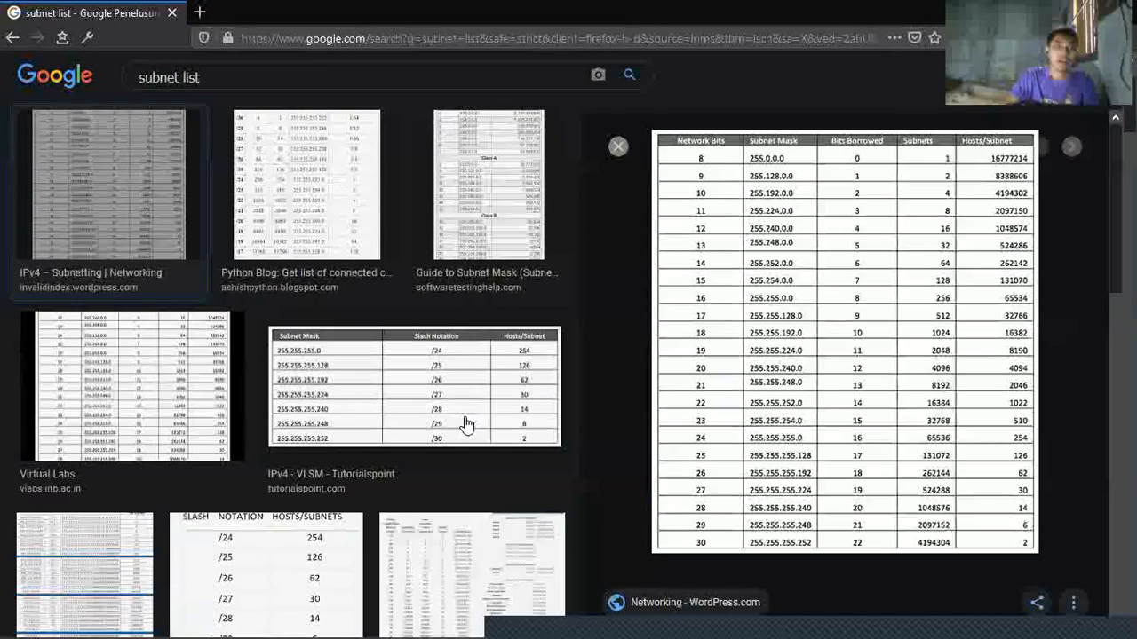
pyautogui.click(201, 10)
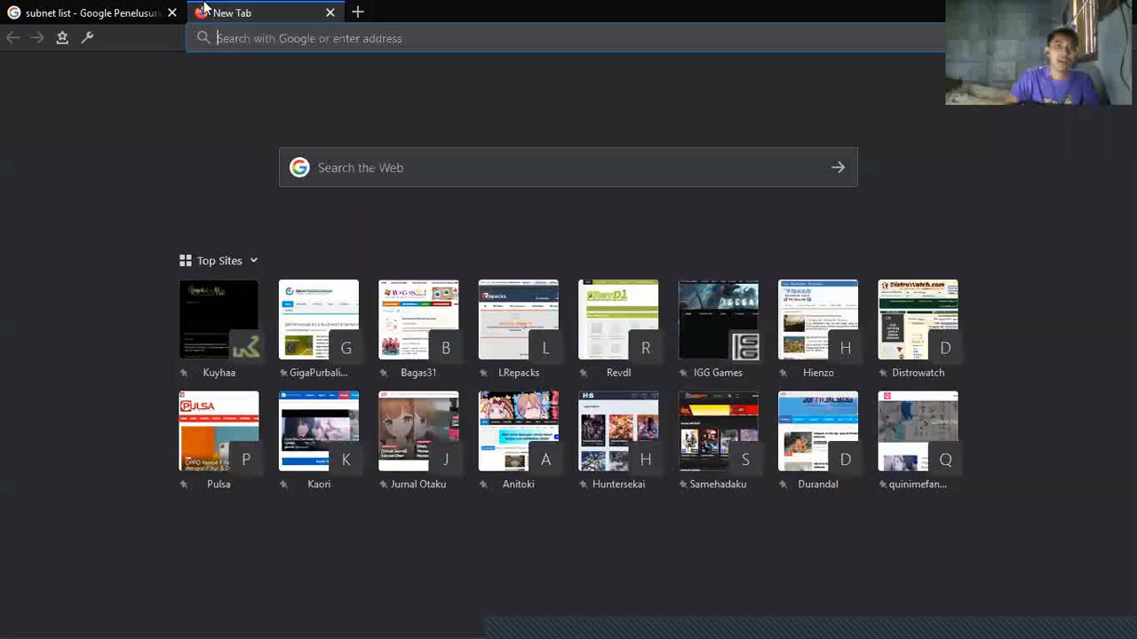
pyautogui.write('IP C')
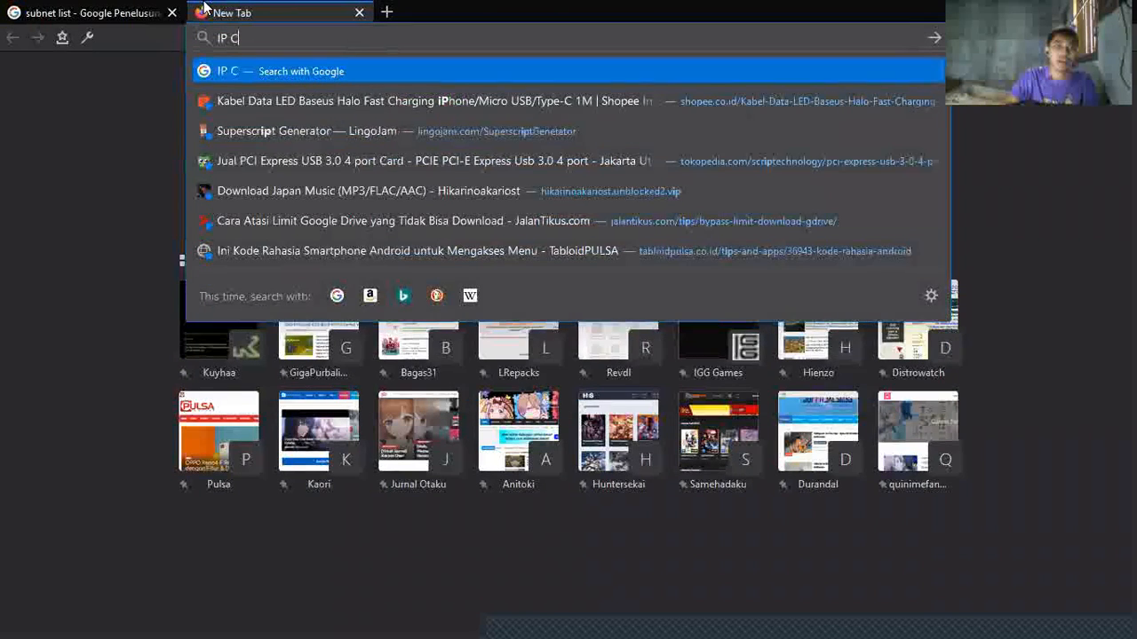
pyautogui.write('ALCULATOR')
pyautogui.press('Return')
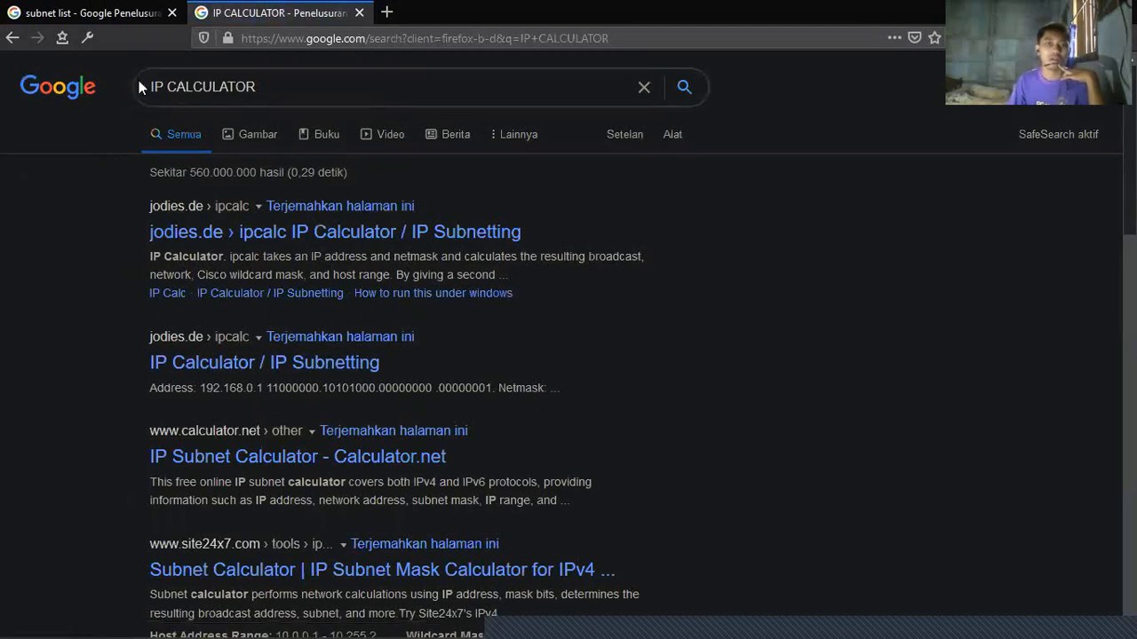
pyautogui.click(249, 369)
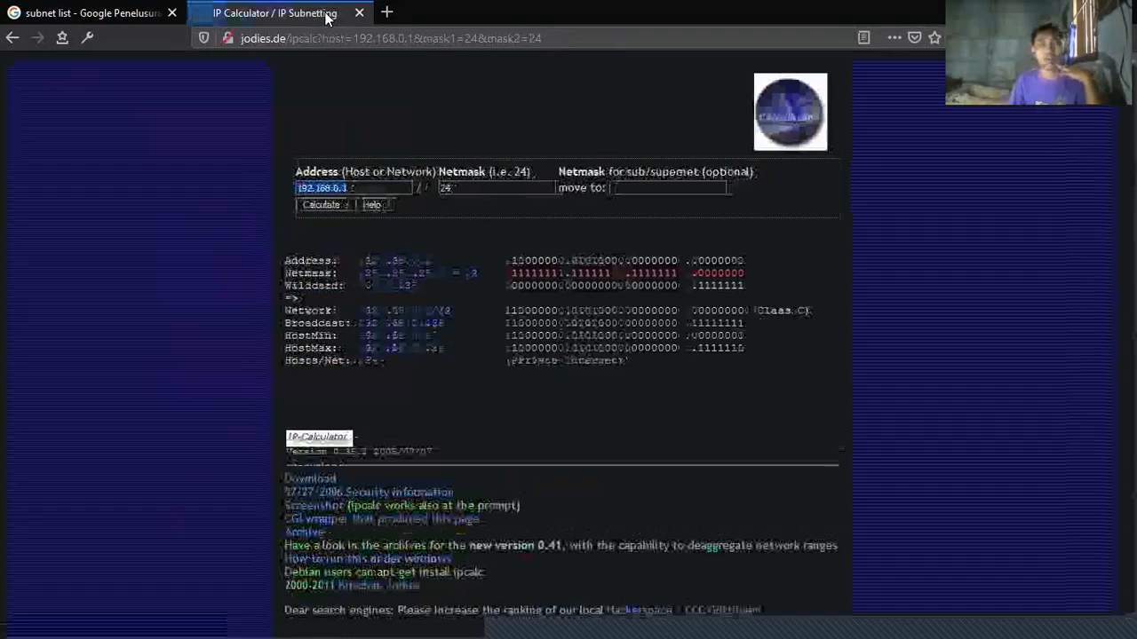
# Step: Check the Router1–Switch2 note in Packet Tracer and set the IP calculator's host address in Firefox to 192.168.3.1
pyautogui.click(396, 155)
pyautogui.doubleClick(389, 184)
pyautogui.click(389, 184)
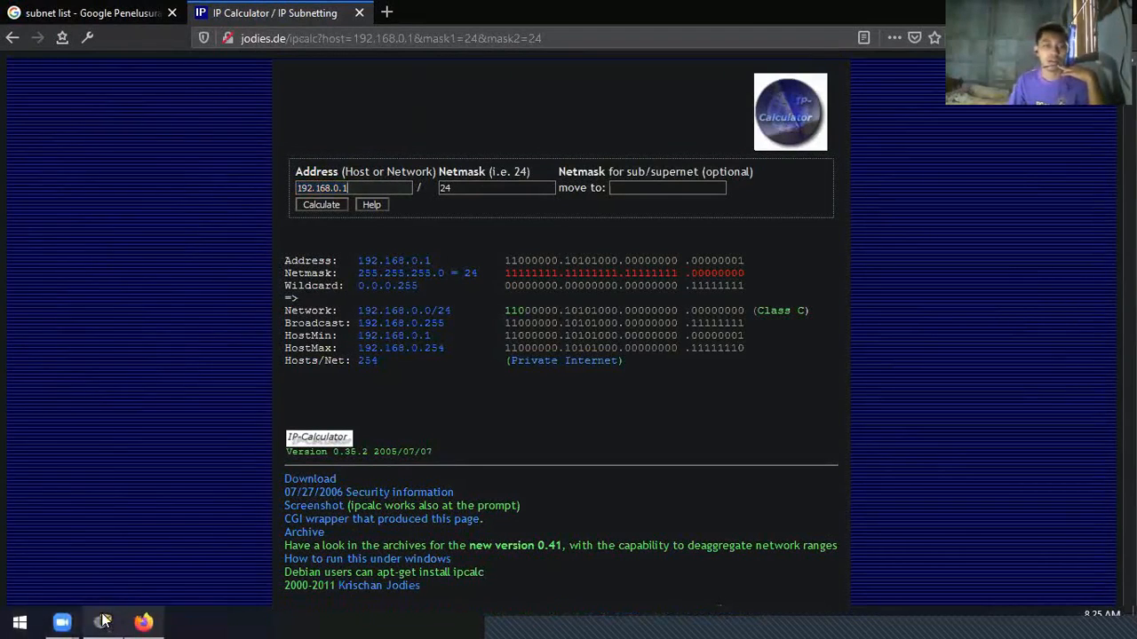
pyautogui.click(103, 631)
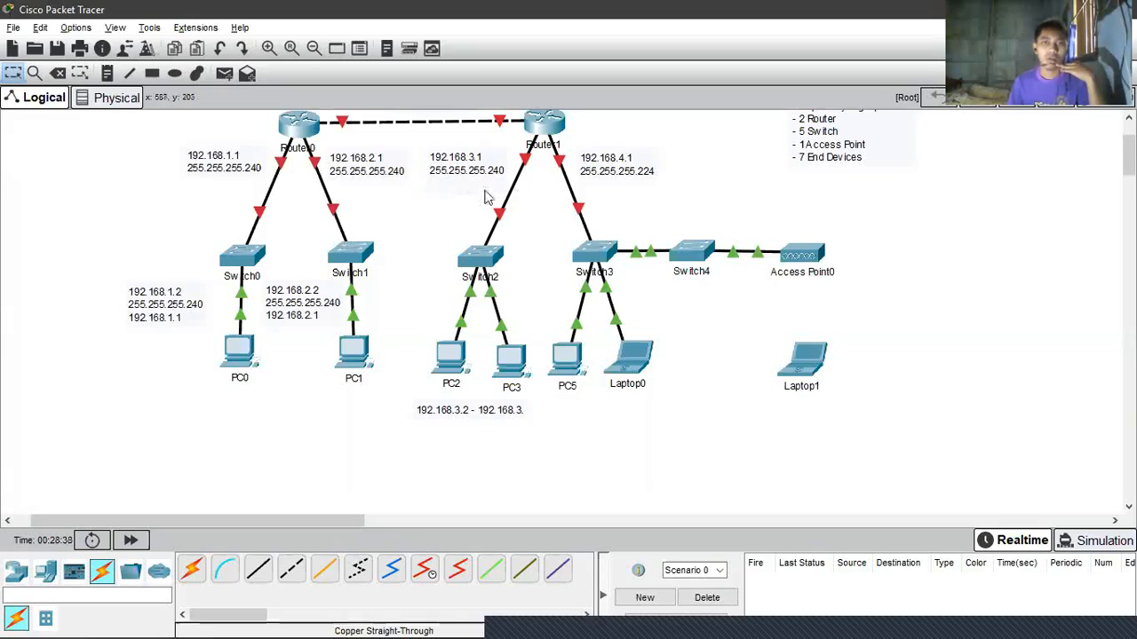
pyautogui.moveTo(67, 621)
pyautogui.click(142, 621)
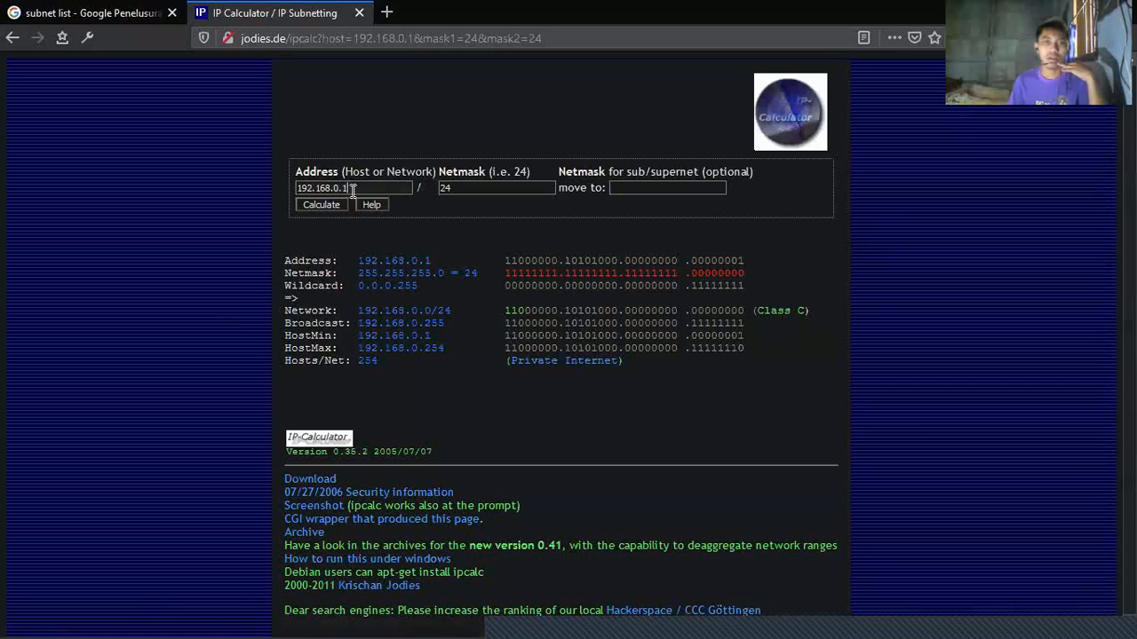
pyautogui.press('BackSpace')
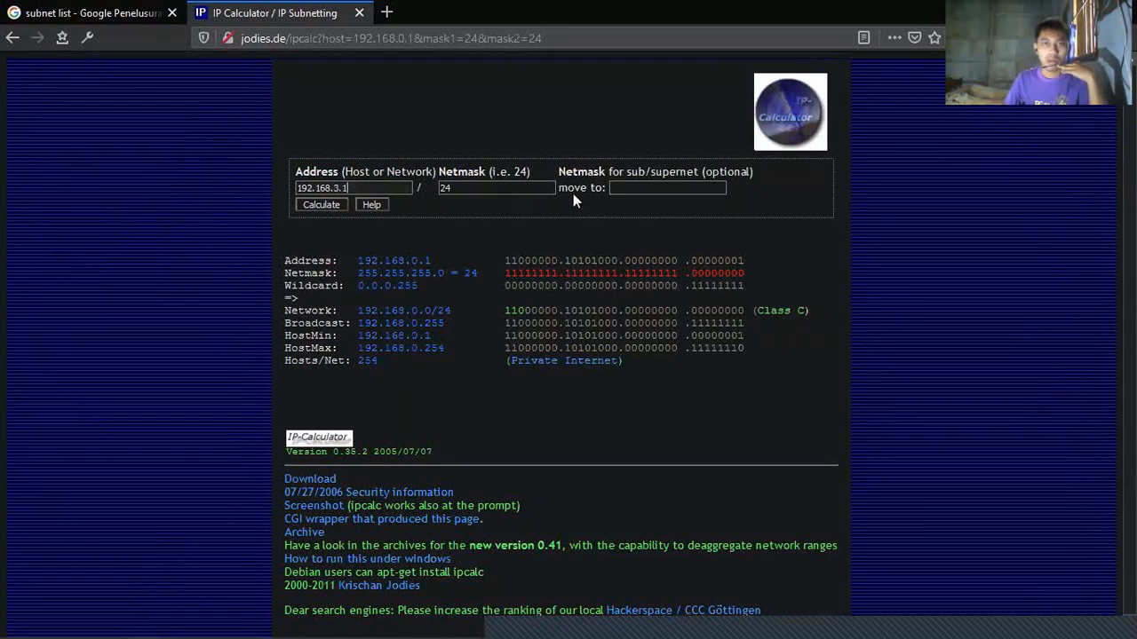
# Step: Check the Router1–Switch2 mask in Packet Tracer against Firefox's subnet list, and calculate 192.168.3.1 with netmask 28 in the IP calculator
pyautogui.click(524, 188)
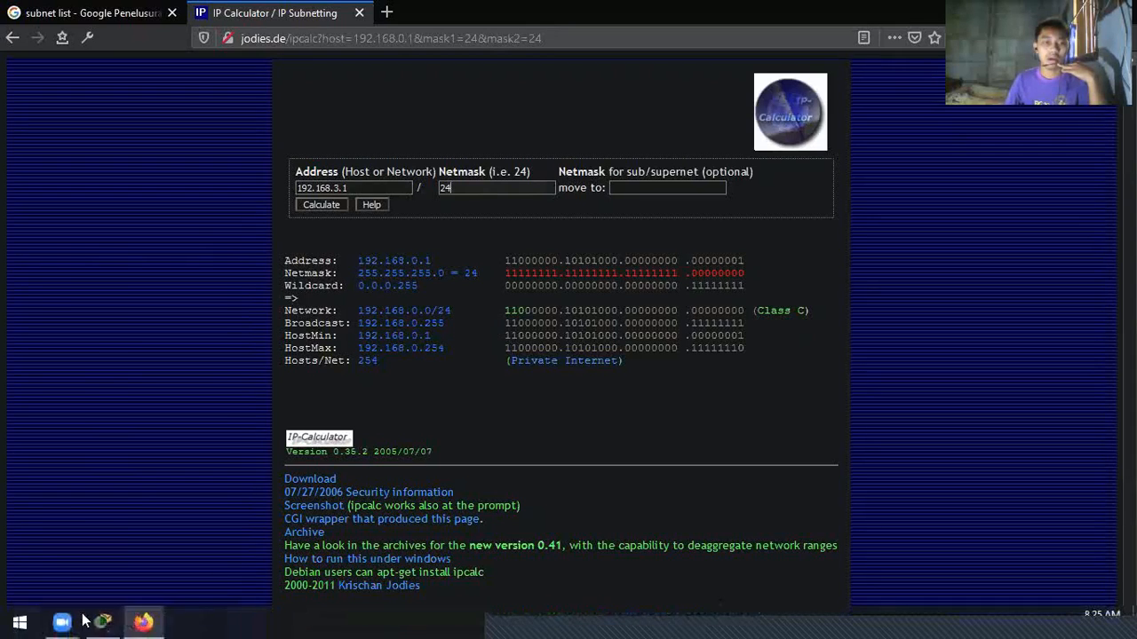
pyautogui.moveTo(120, 620)
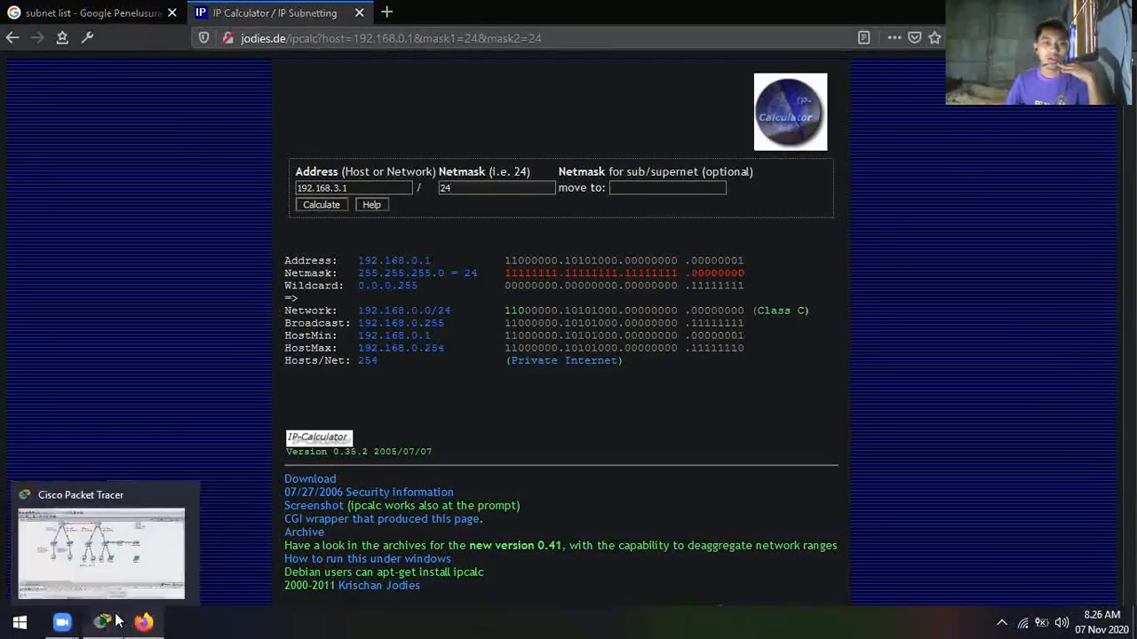
pyautogui.click(102, 621)
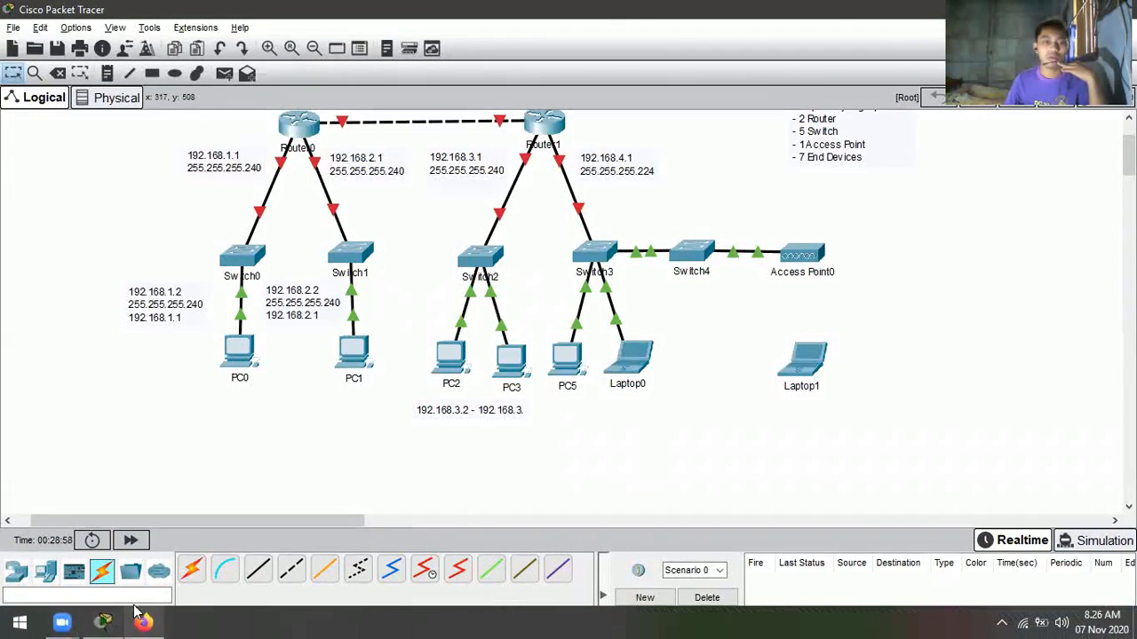
pyautogui.click(140, 621)
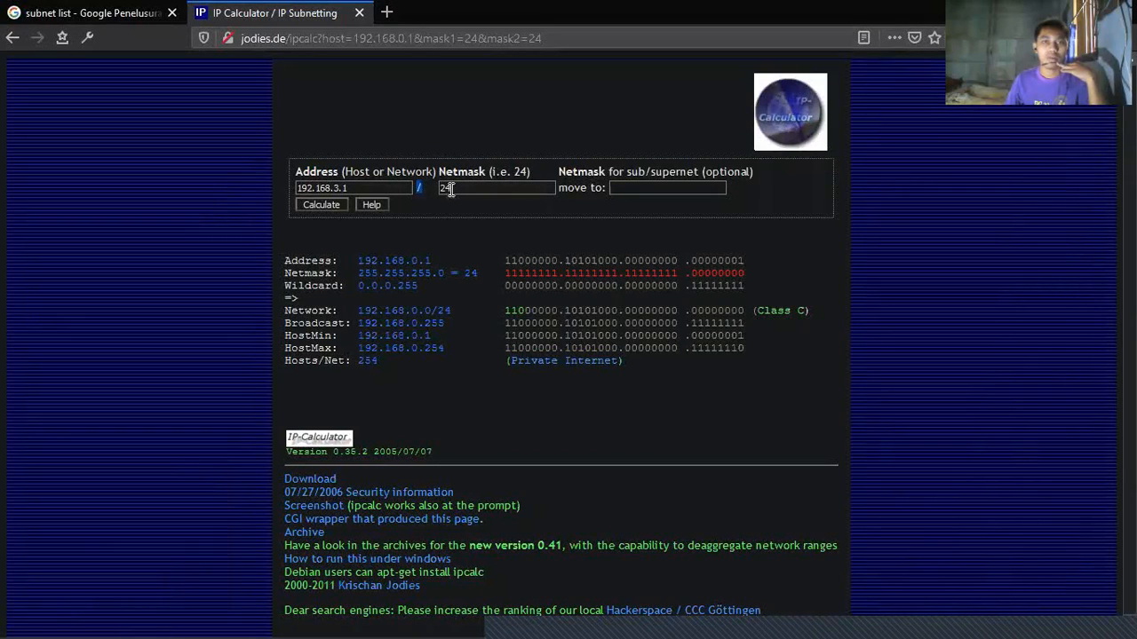
pyautogui.click(96, 13)
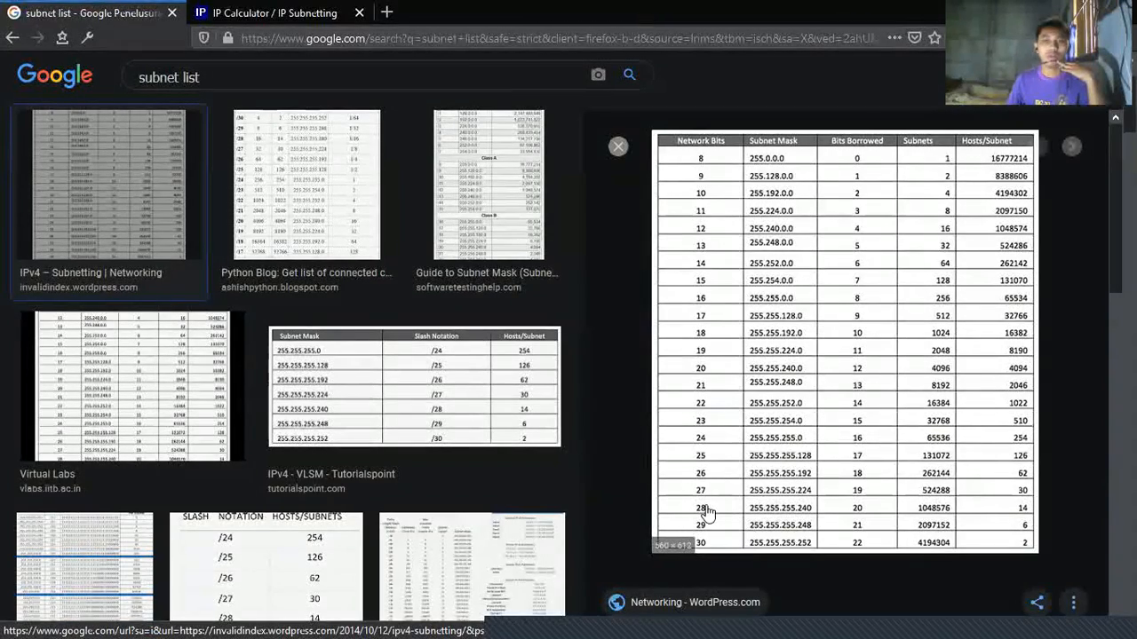
pyautogui.click(284, 13)
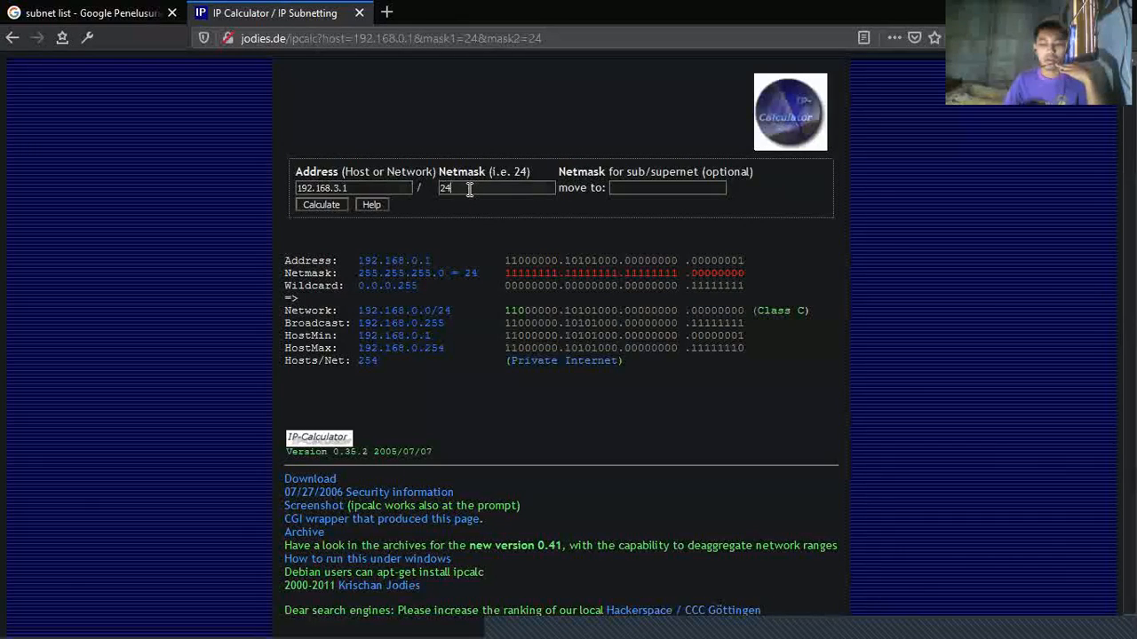
pyautogui.write('8')
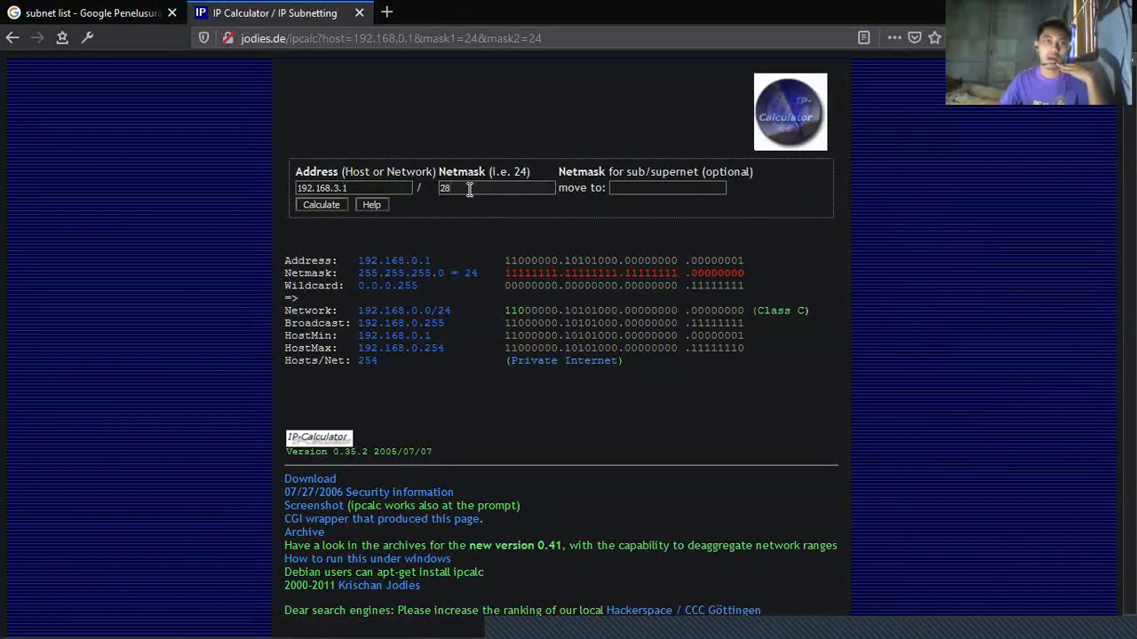
pyautogui.click(341, 205)
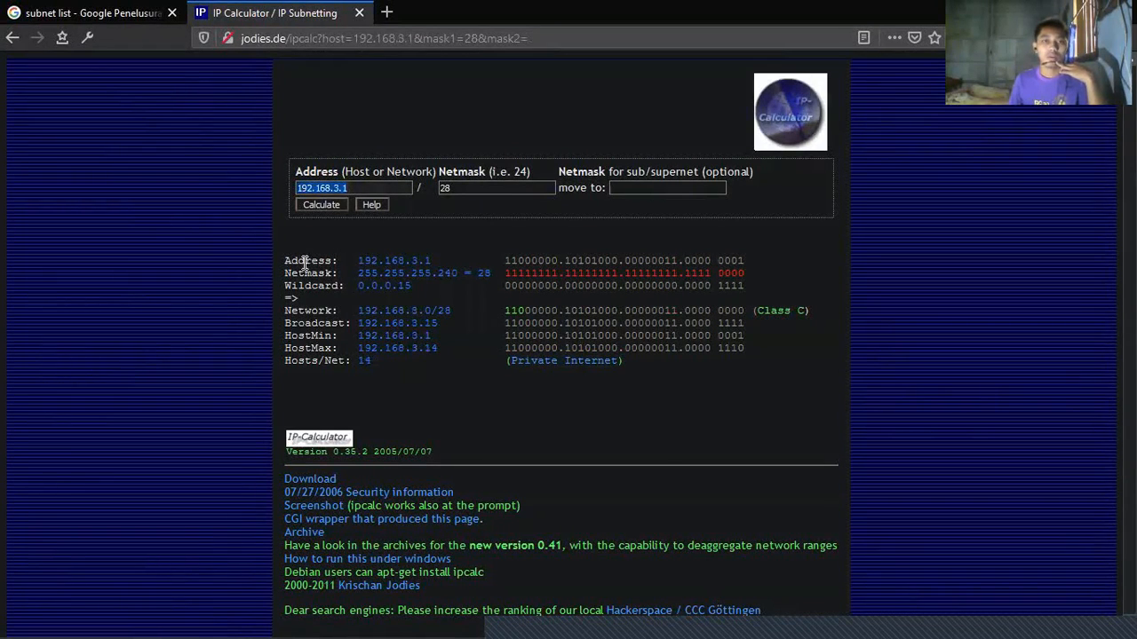
# Step: Examine the calculated address, netmask and HostMin to HostMax range for the 192.168.3.1 subnet
pyautogui.moveTo(407, 261); pyautogui.dragTo(436, 261)
pyautogui.click(435, 260)
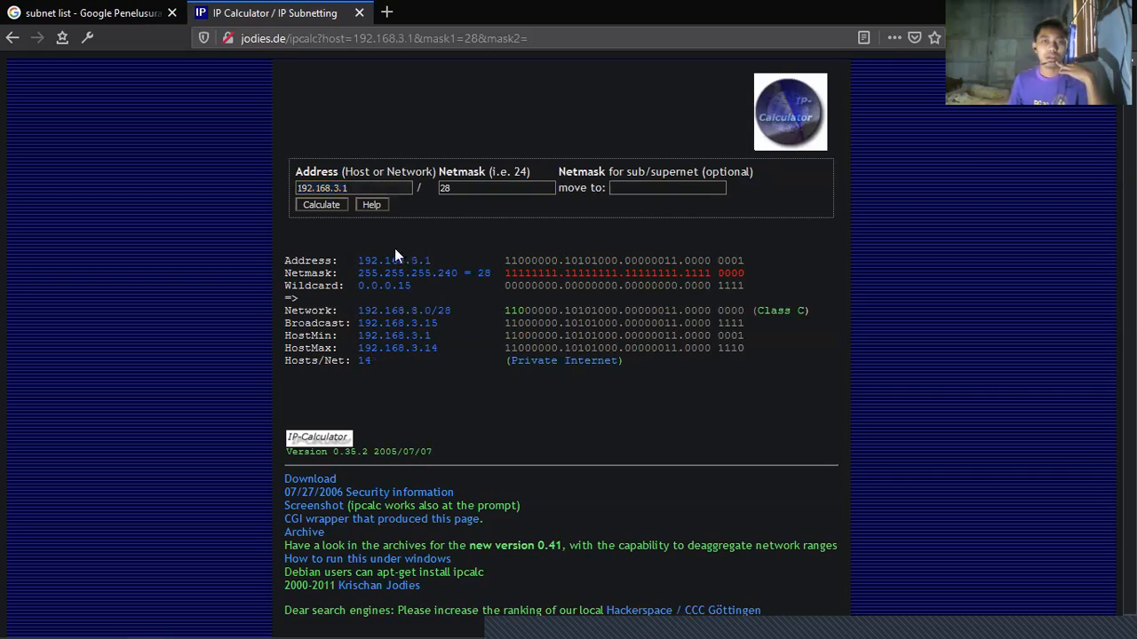
pyautogui.click(382, 188)
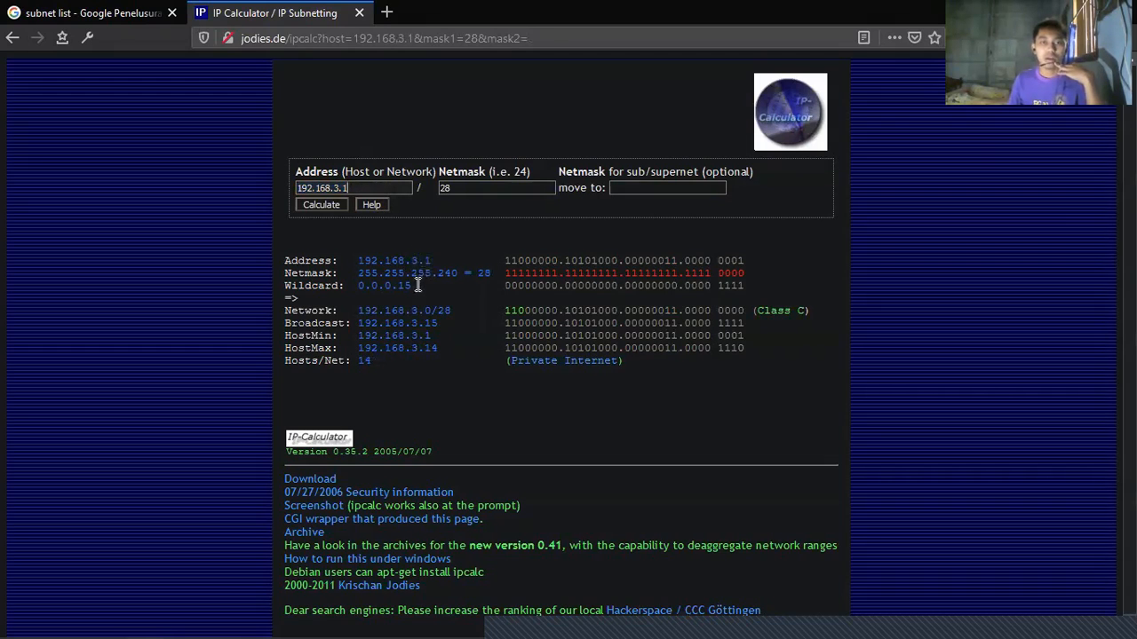
pyautogui.doubleClick(453, 274)
pyautogui.click(453, 274)
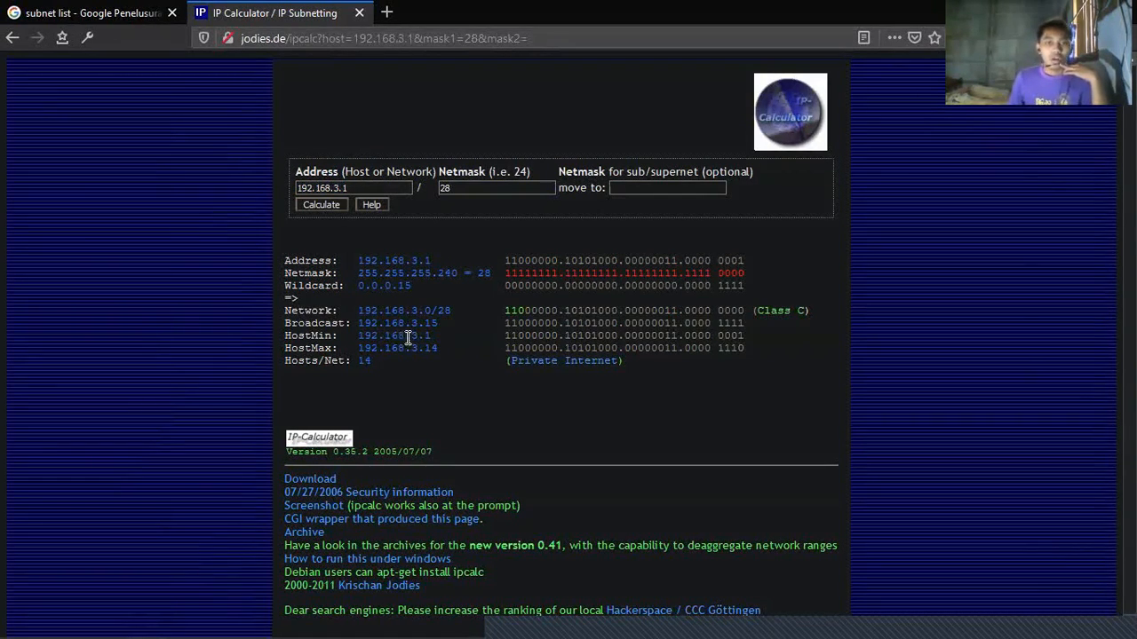
pyautogui.moveTo(358, 338); pyautogui.dragTo(442, 351)
pyautogui.click(441, 351)
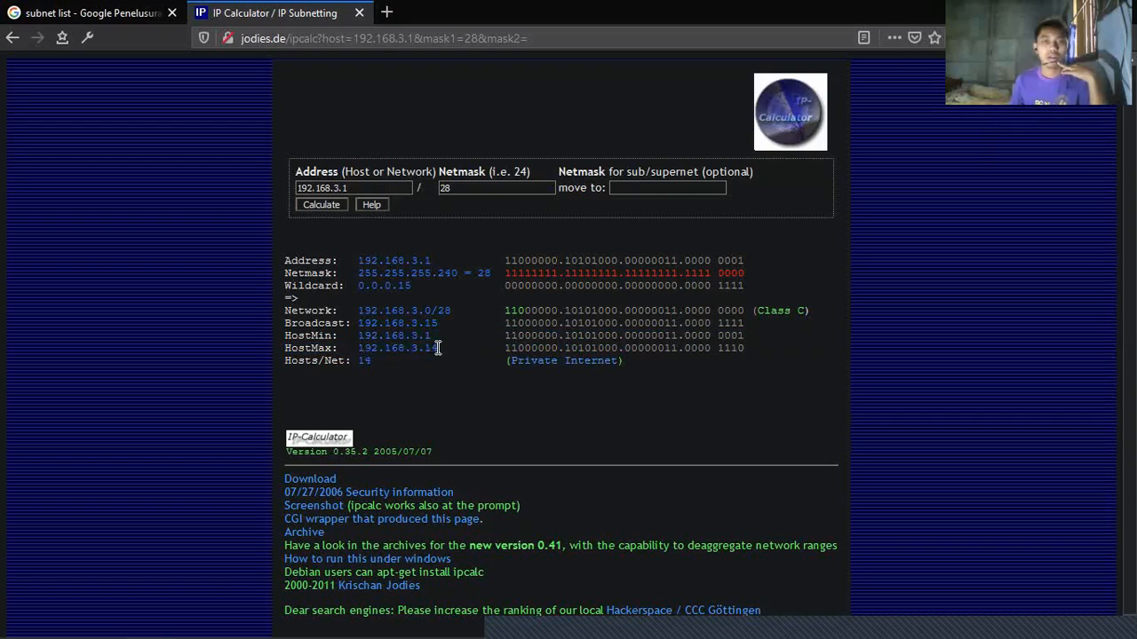
# Step: Switch to Packet Tracer and complete the note below PC2 and PC3 with range end 192.168.3.14, mask 255.255.255.240 and address 192.168.3.1
pyautogui.click(102, 622)
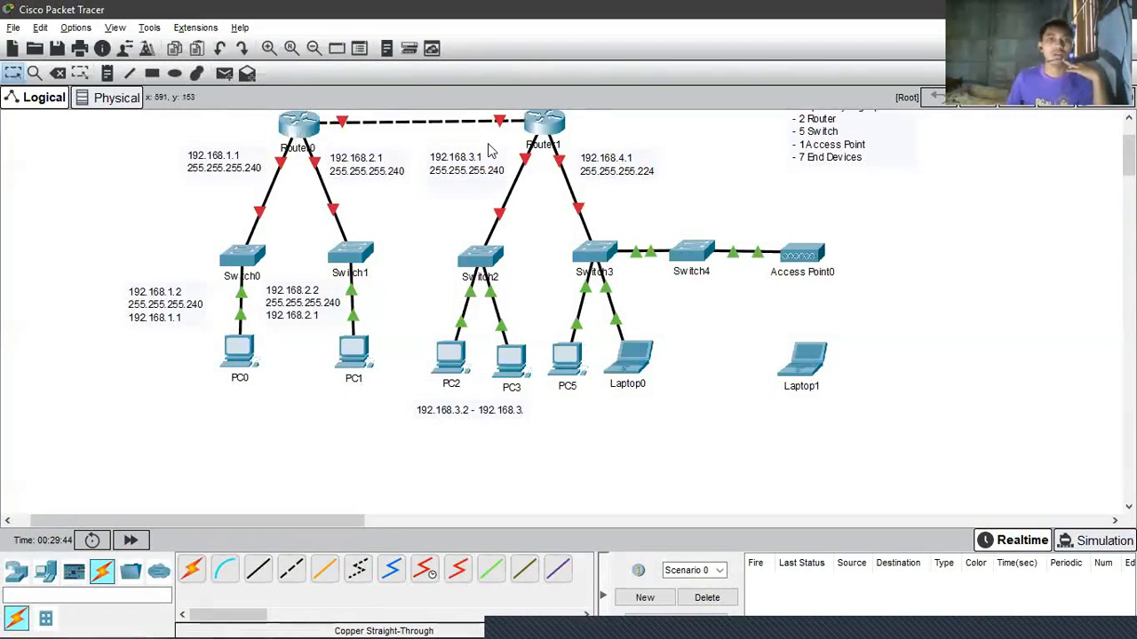
pyautogui.doubleClick(522, 411)
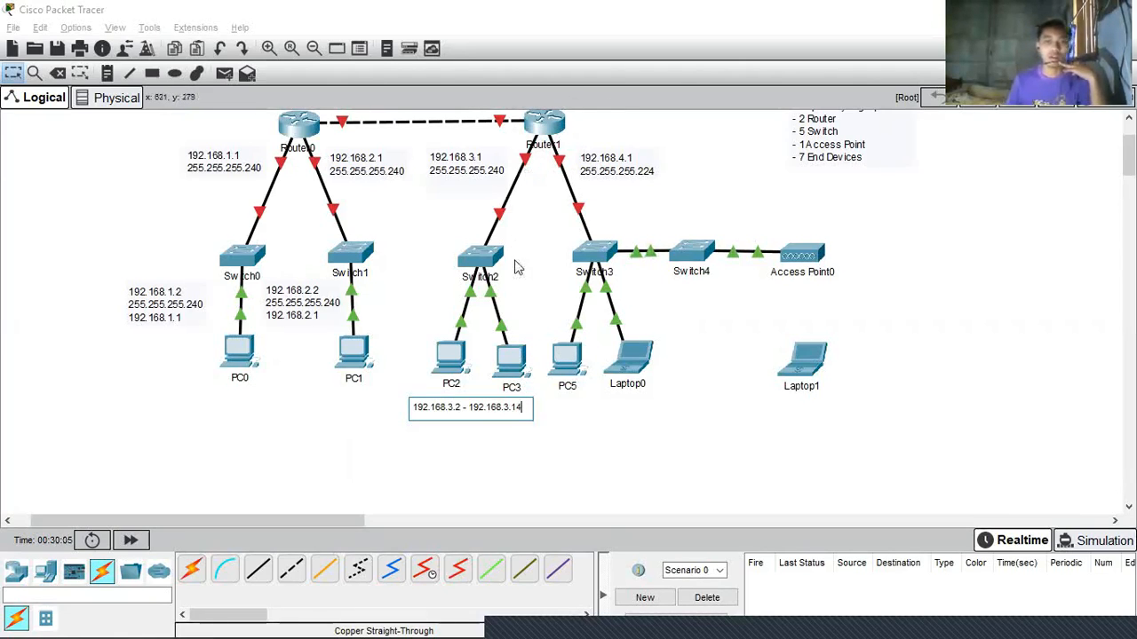
pyautogui.press('Return')
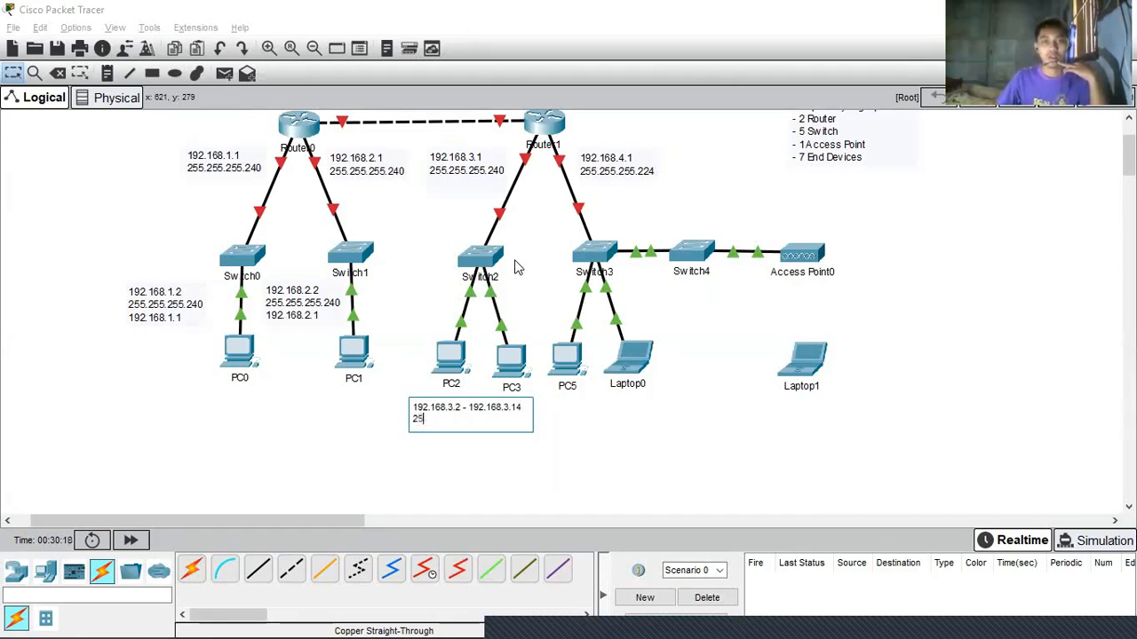
pyautogui.write('255.255')
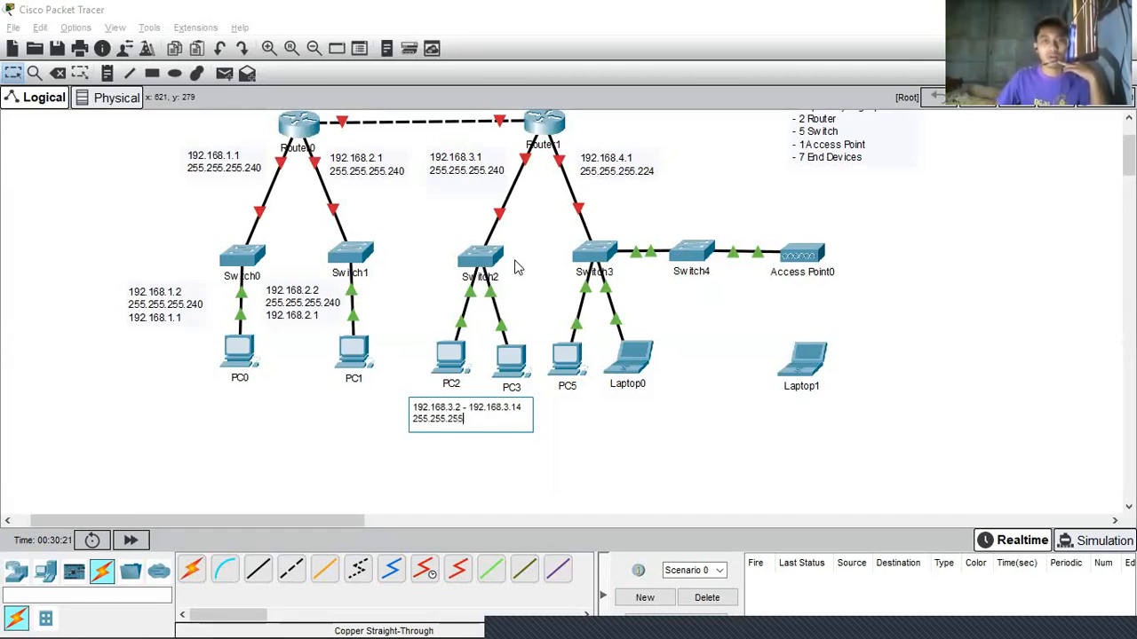
pyautogui.write('40')
pyautogui.press('Return')
pyautogui.write('19')
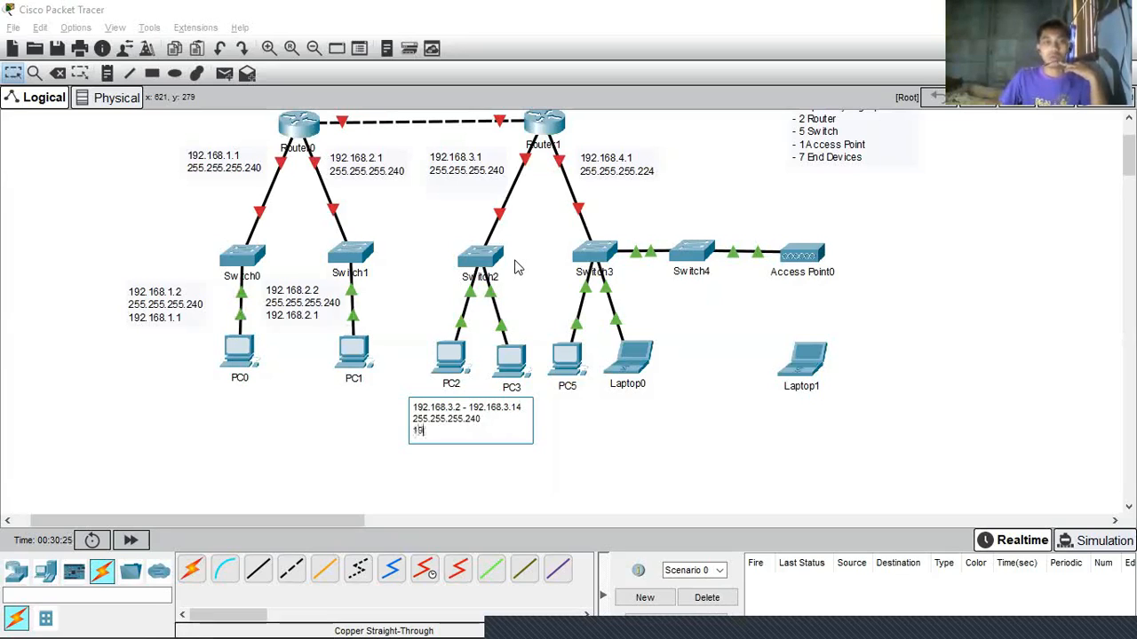
pyautogui.write('2.168.3.1')
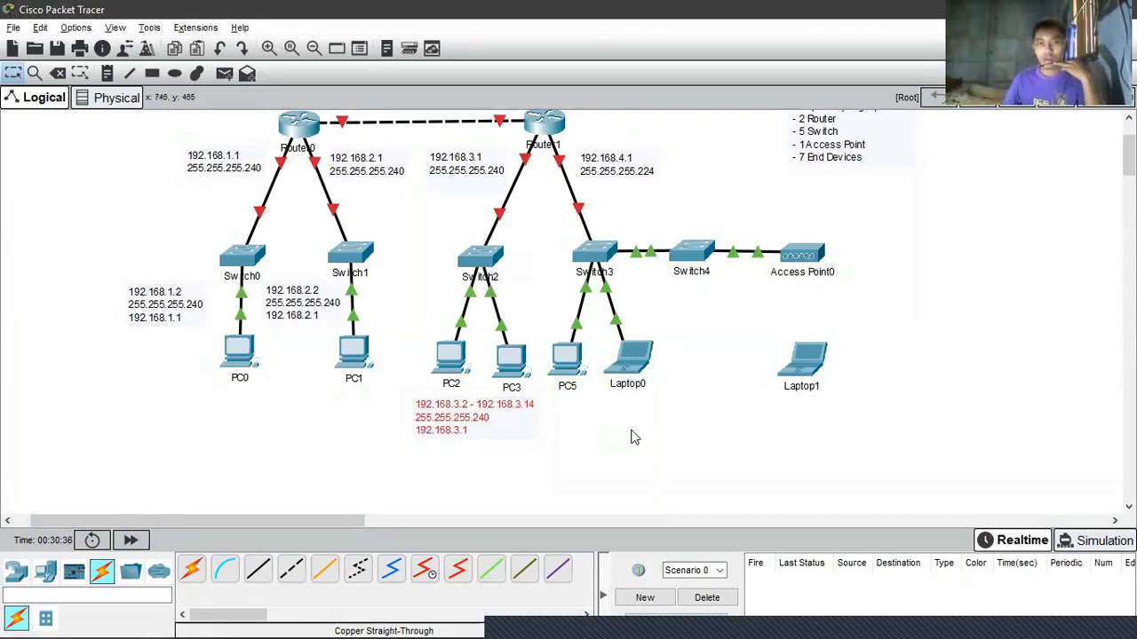
pyautogui.click(631, 428)
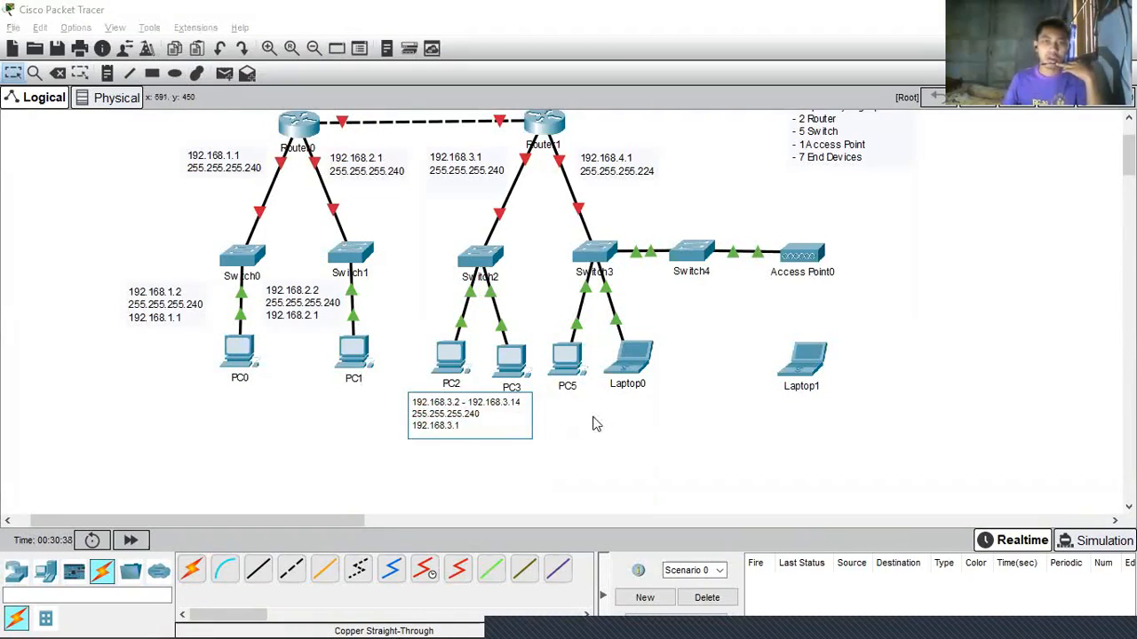
# Step: Place a new note below Laptop0 with the start of the address range, 192.168.4.2 -
pyautogui.click(107, 72)
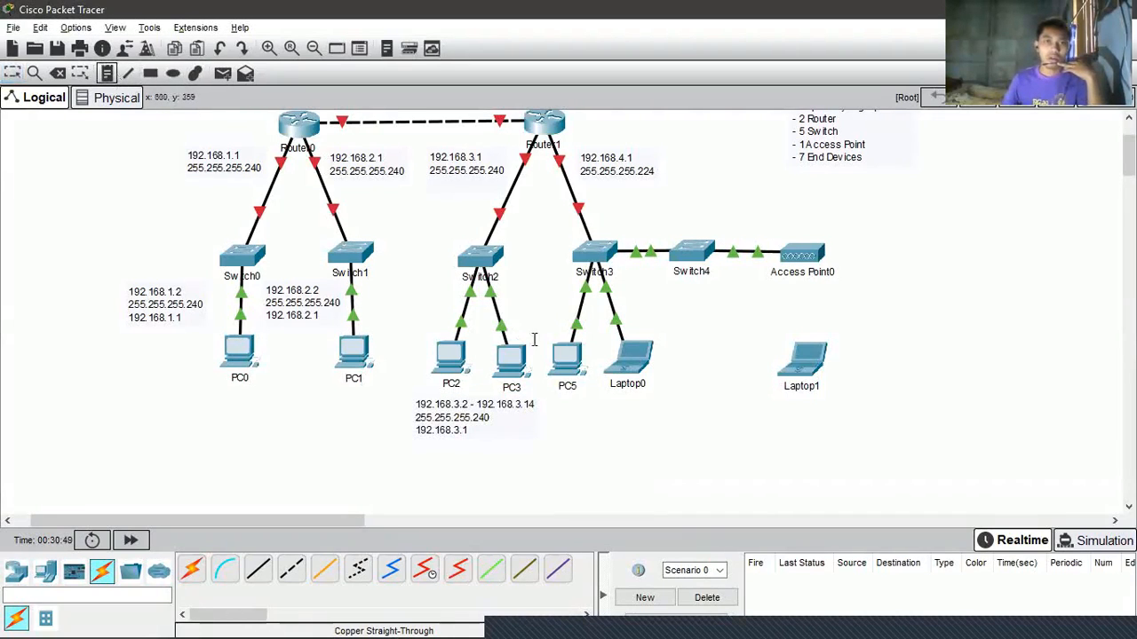
pyautogui.click(634, 413)
pyautogui.write('19')
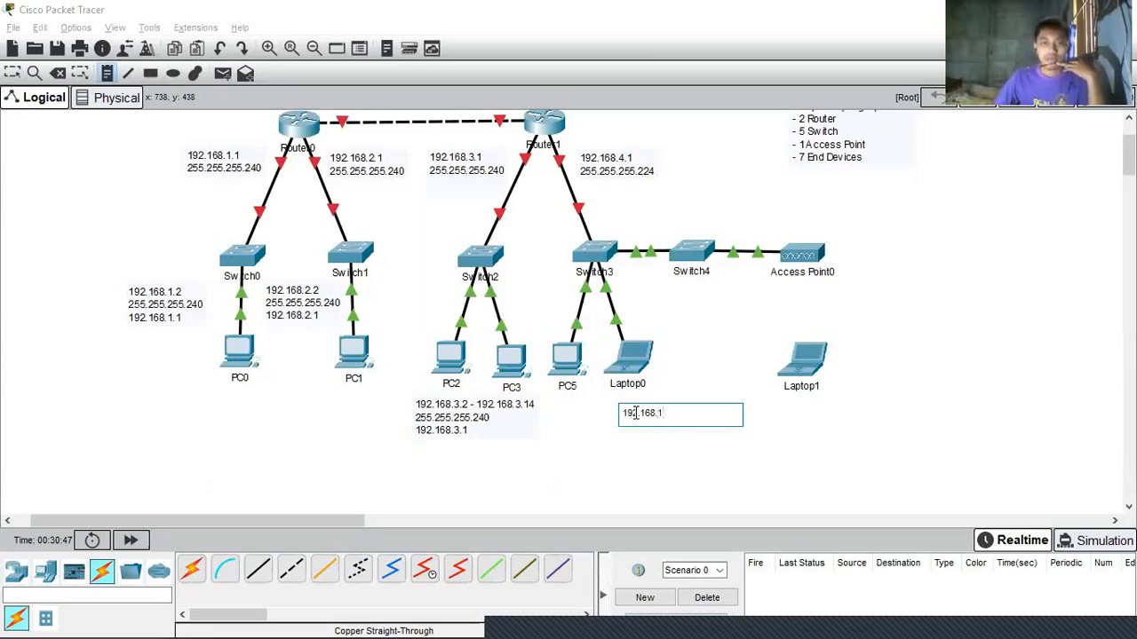
pyautogui.write('2.168.1')
pyautogui.press('BackSpace')
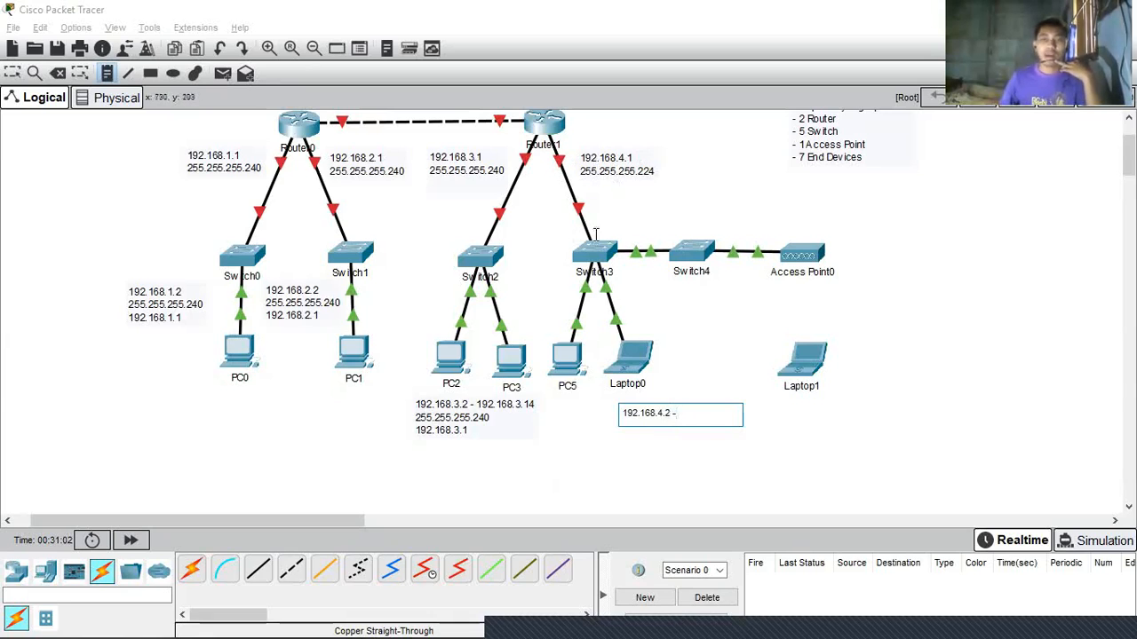
# Step: In Firefox, calculate 192.168.4.1 with netmask 27 after matching the Router1–Switch3 mask to the subnet list, and highlight the HostMin–HostMax range
pyautogui.moveTo(5, 631)
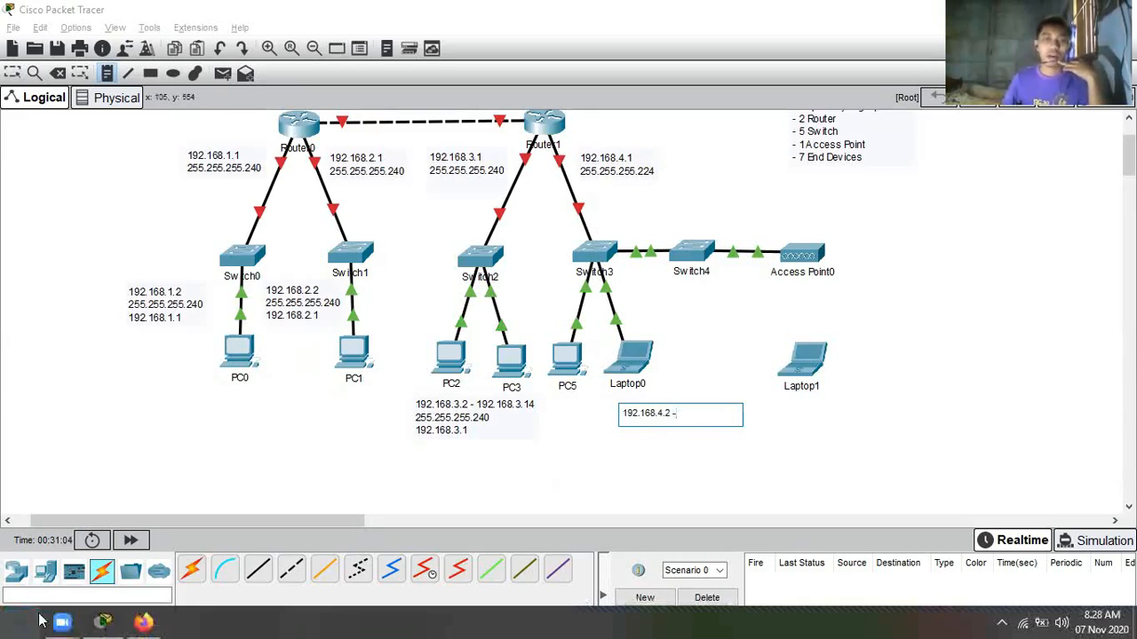
pyautogui.click(142, 622)
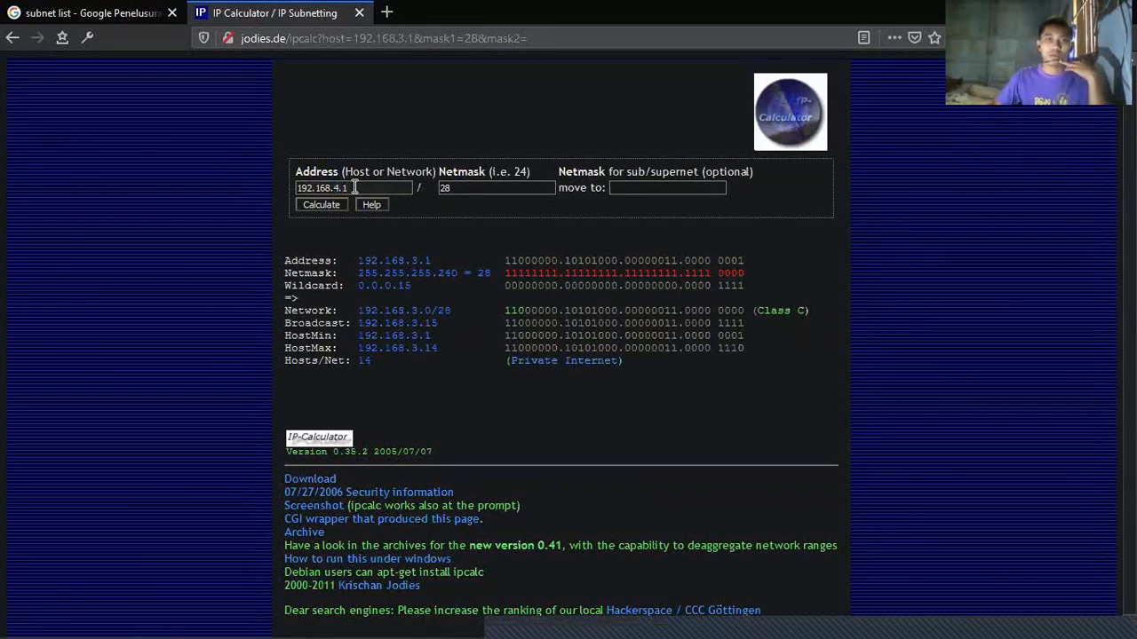
pyautogui.click(160, 11)
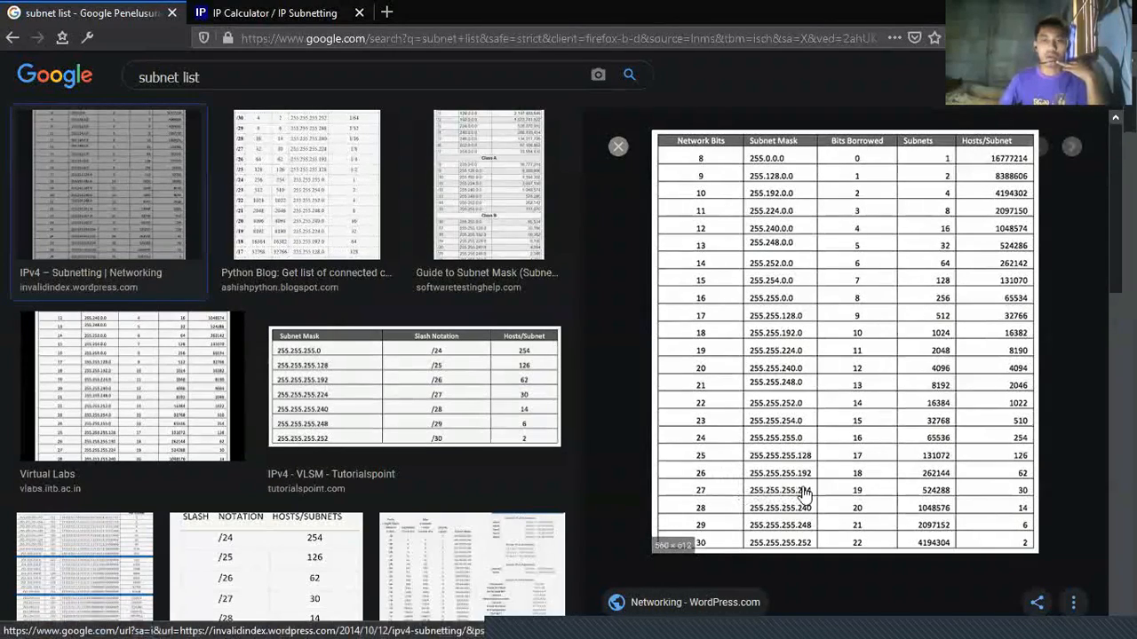
pyautogui.click(102, 622)
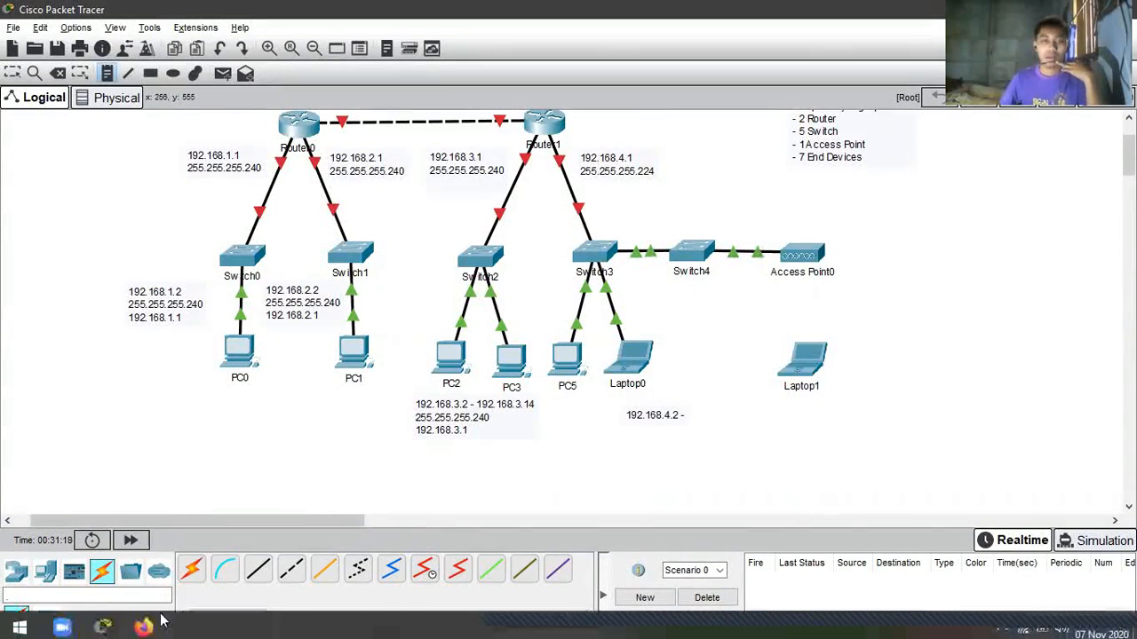
pyautogui.click(143, 621)
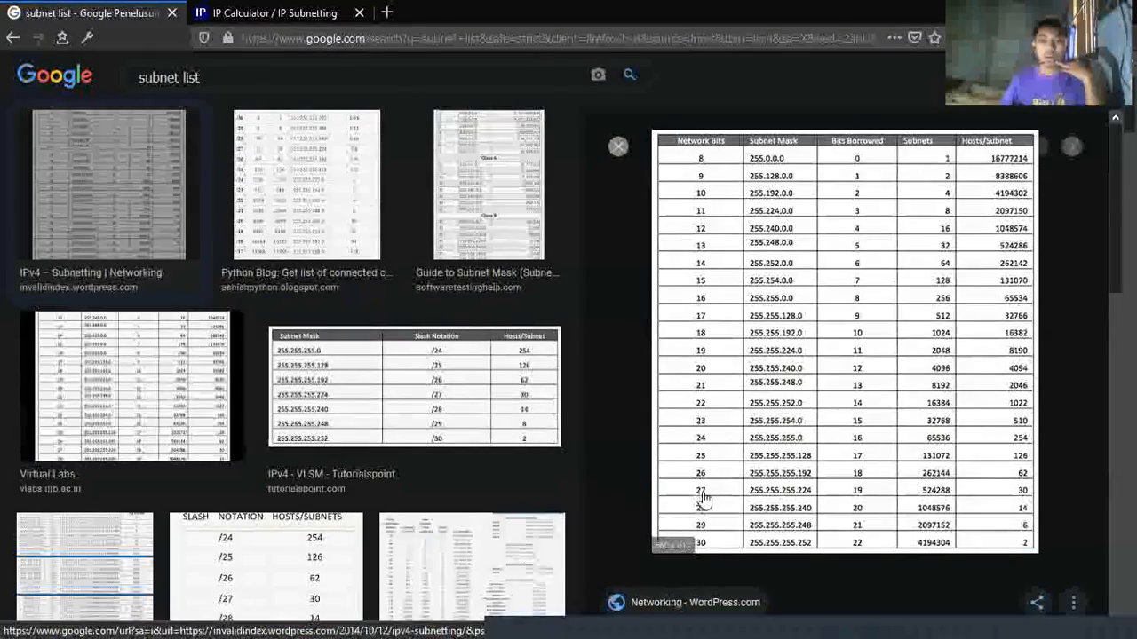
pyautogui.click(325, 10)
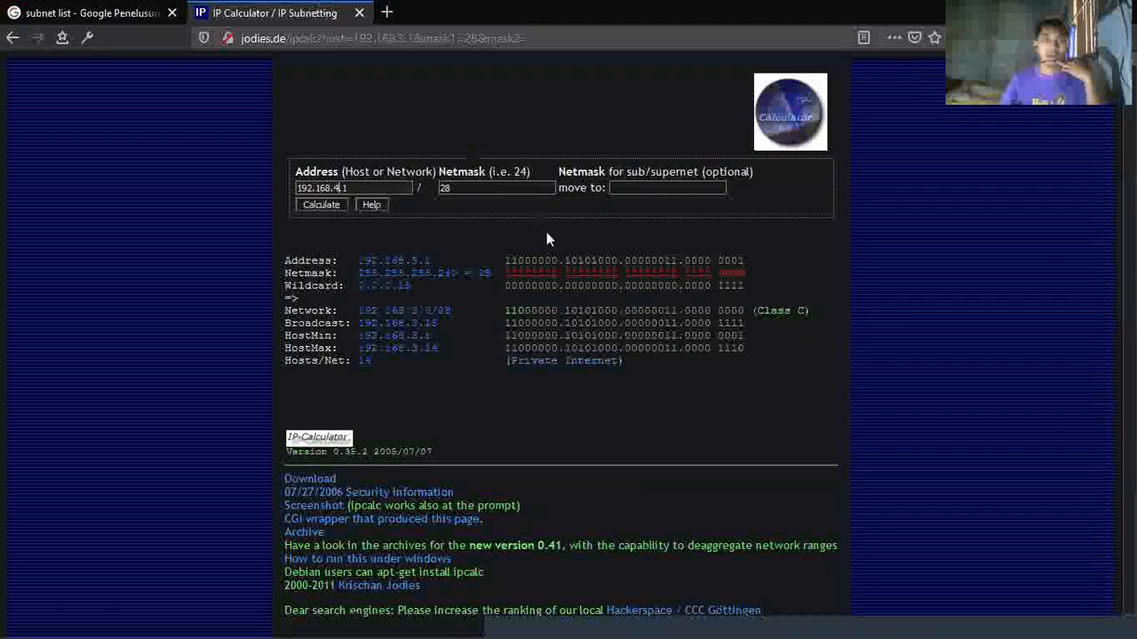
pyautogui.click(512, 187)
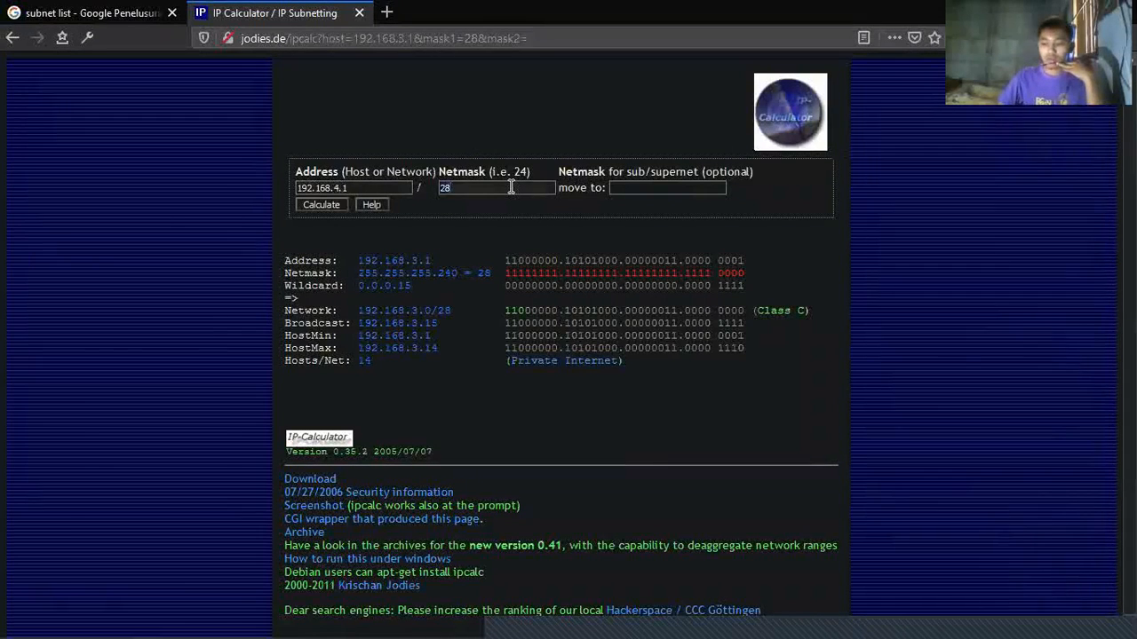
pyautogui.click(331, 205)
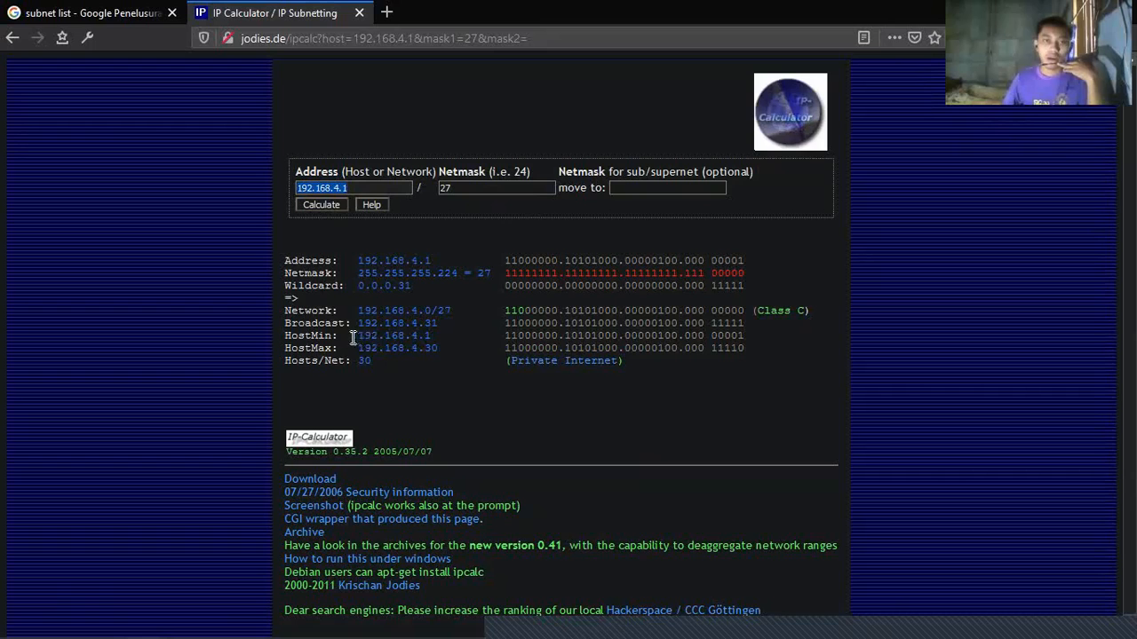
pyautogui.moveTo(354, 335); pyautogui.dragTo(375, 340)
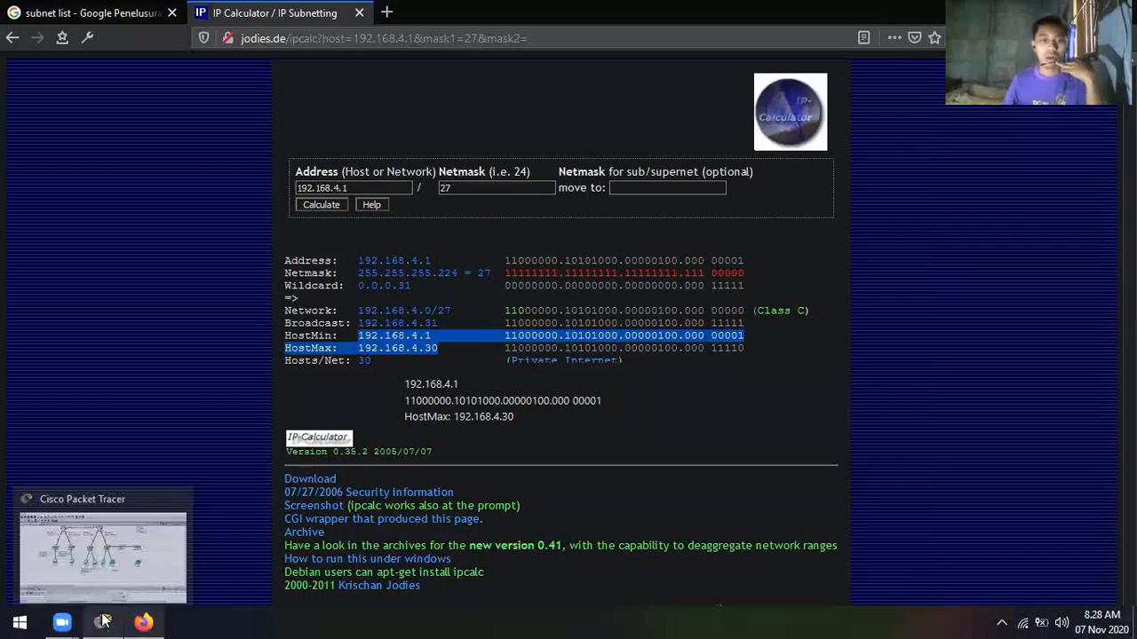
# Step: Switch to Packet Tracer, complete the note below Laptop0 with range end 192.168.4.30, and recheck it against HostMax in Firefox
pyautogui.click(103, 622)
pyautogui.click(699, 427)
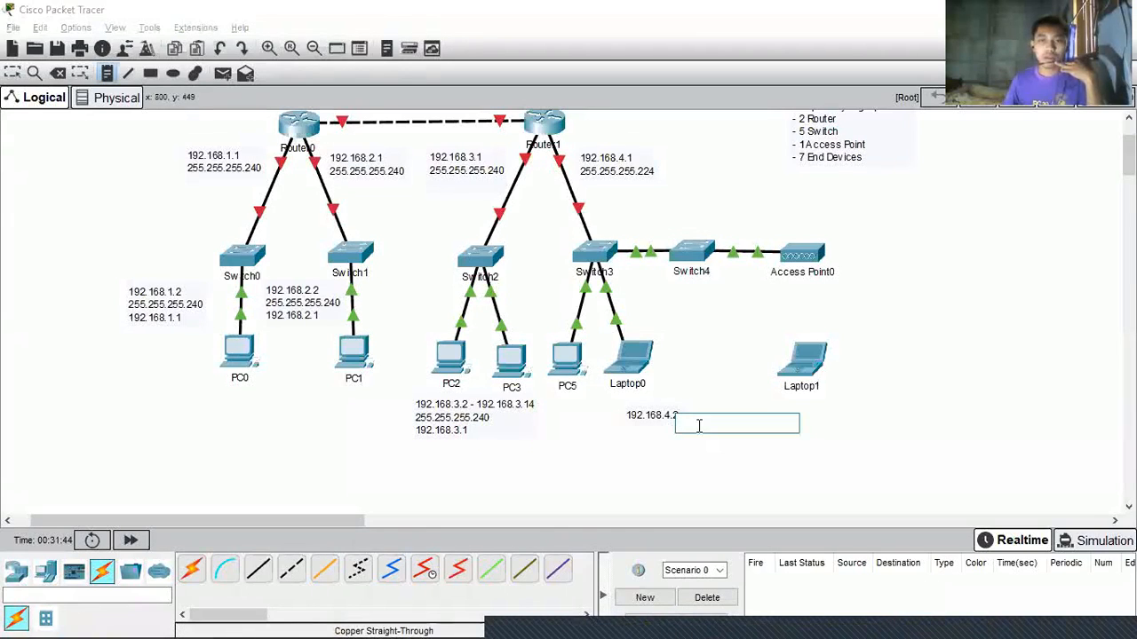
pyautogui.press('Escape')
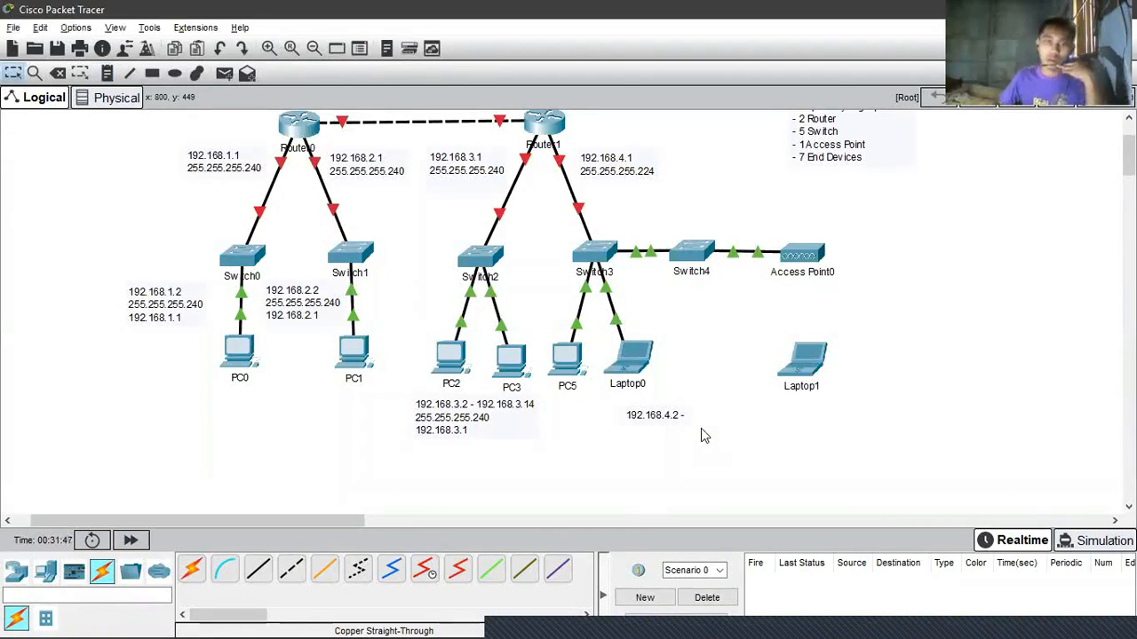
pyautogui.click(680, 414)
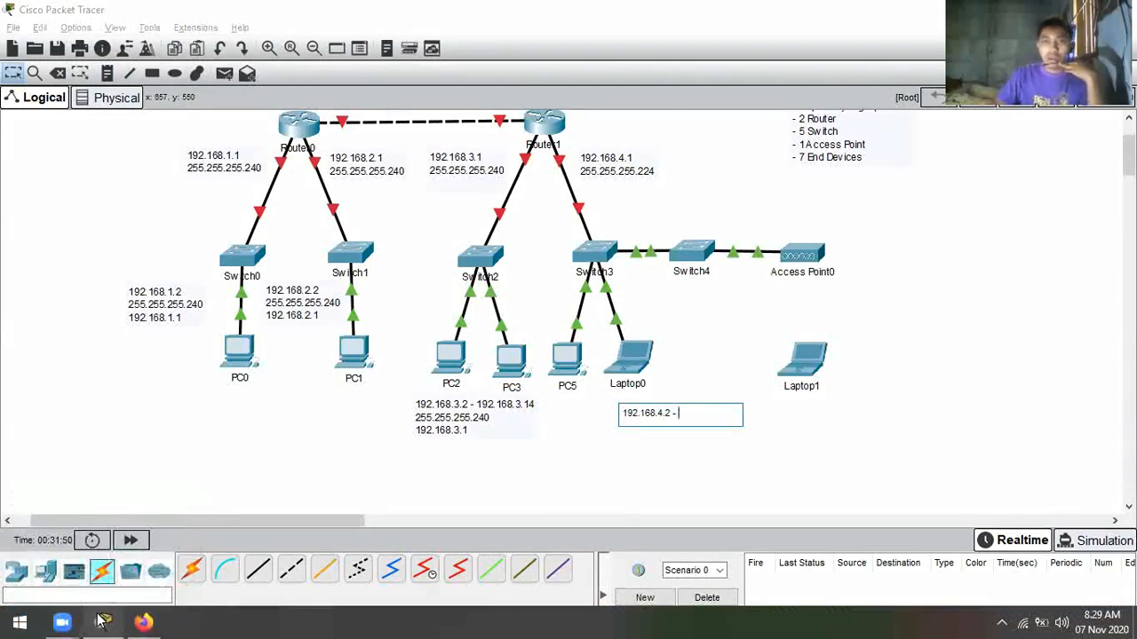
pyautogui.write('192.168.')
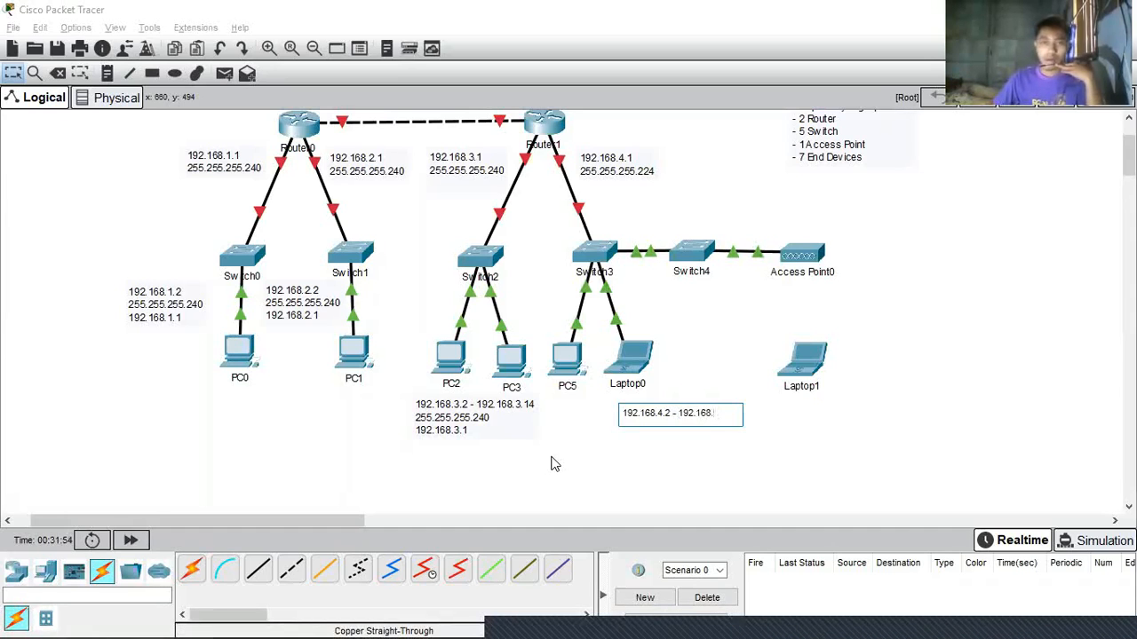
pyautogui.write('4.30')
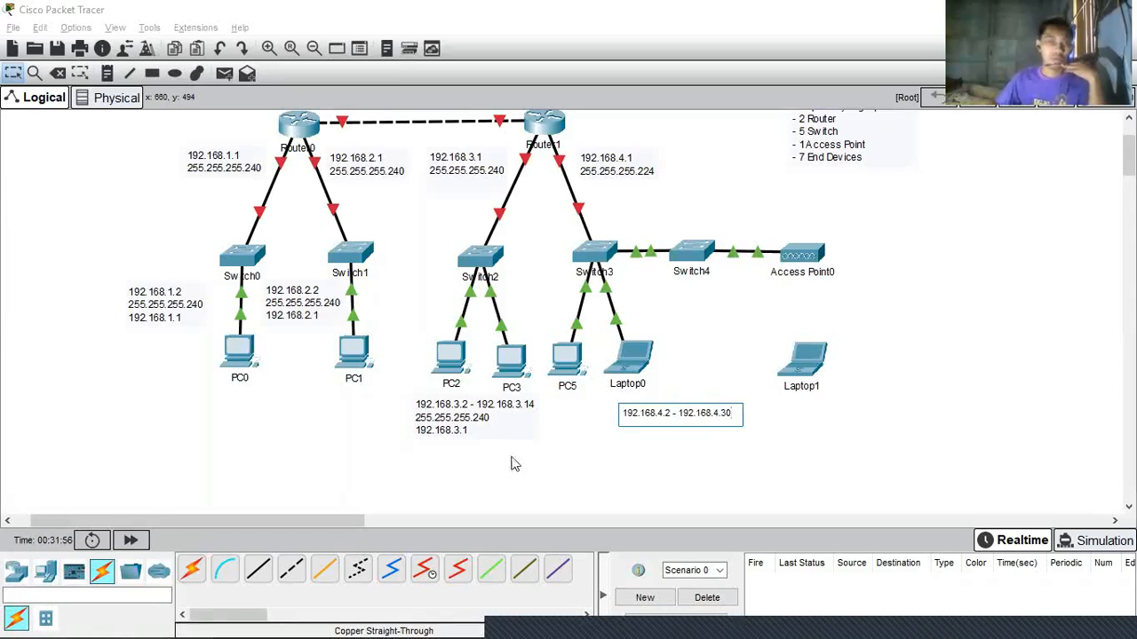
pyautogui.click(143, 621)
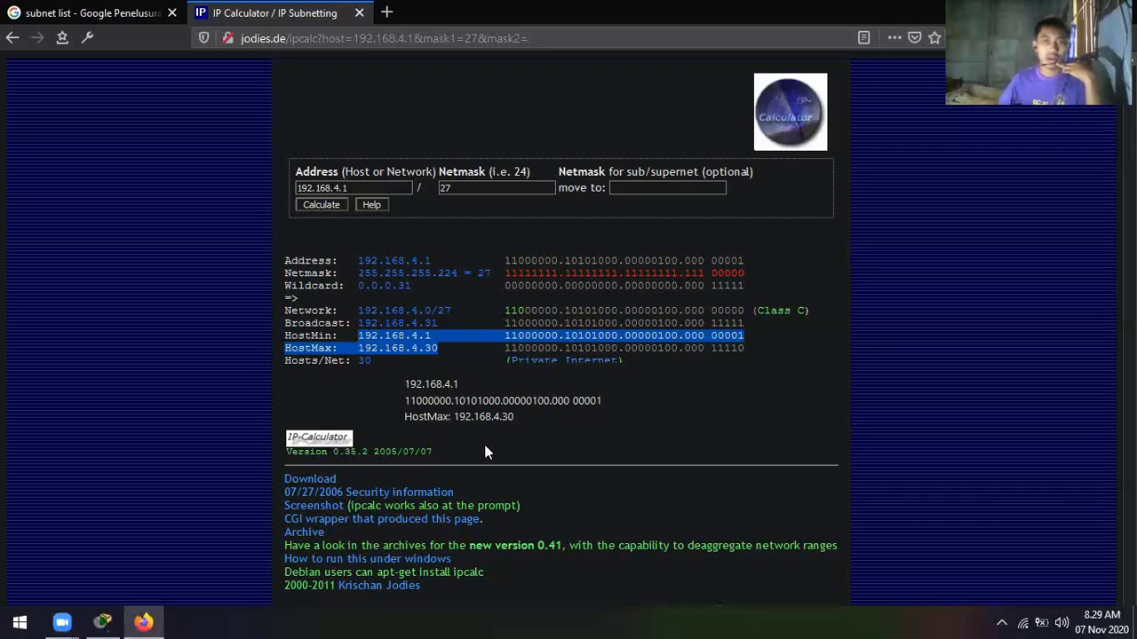
pyautogui.click(433, 356)
# Step: Return to Packet Tracer, select the Switch3 subnet's devices to review them, and move the 192.168.4.2 - 192.168.4.30 note below Switch4
pyautogui.click(103, 631)
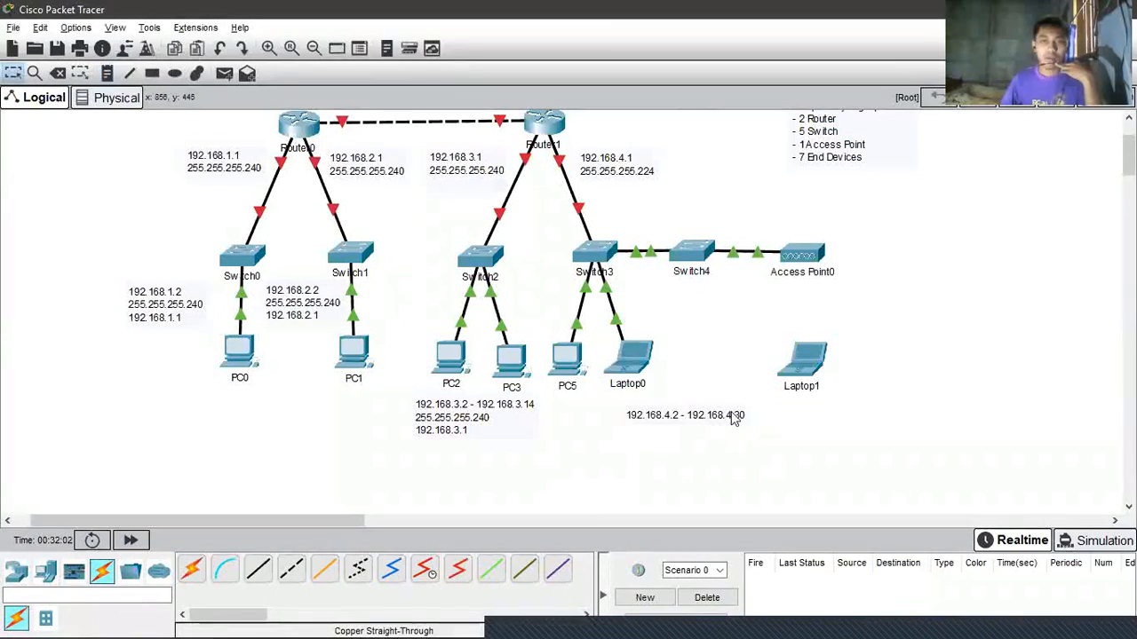
pyautogui.doubleClick(734, 414)
pyautogui.moveTo(558, 224); pyautogui.dragTo(877, 399)
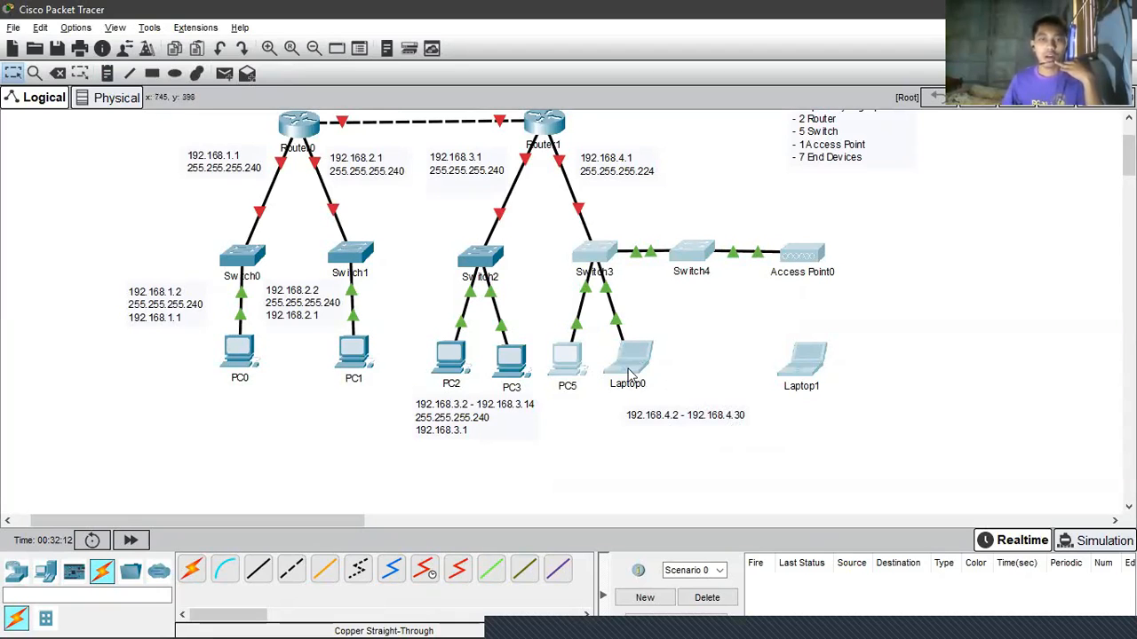
pyautogui.moveTo(629, 374)
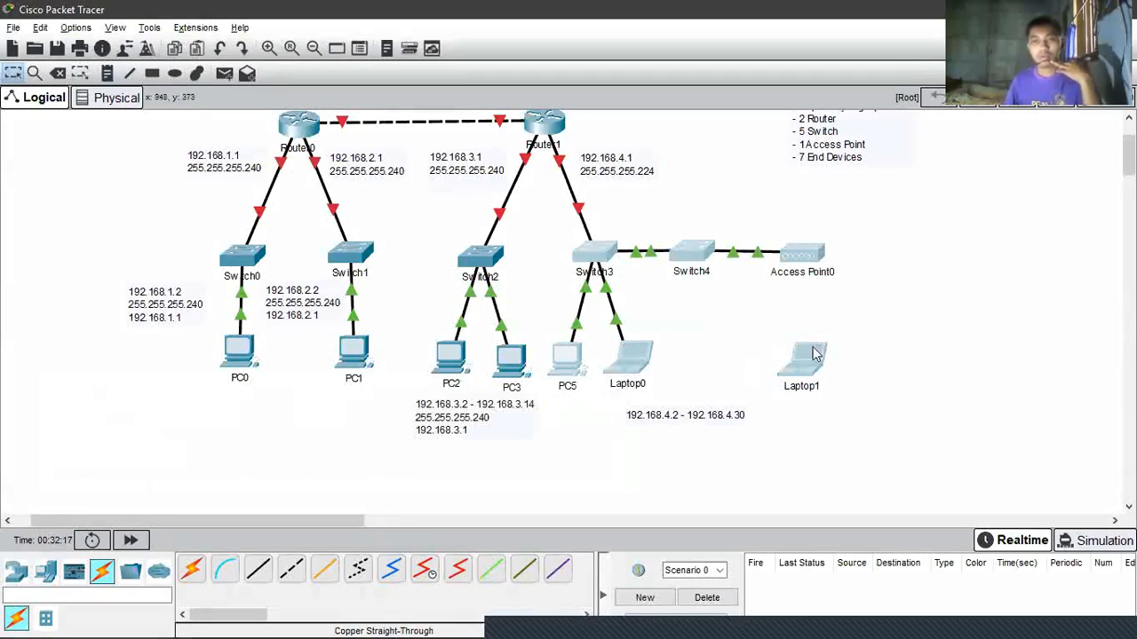
pyautogui.moveTo(712, 425); pyautogui.dragTo(749, 297)
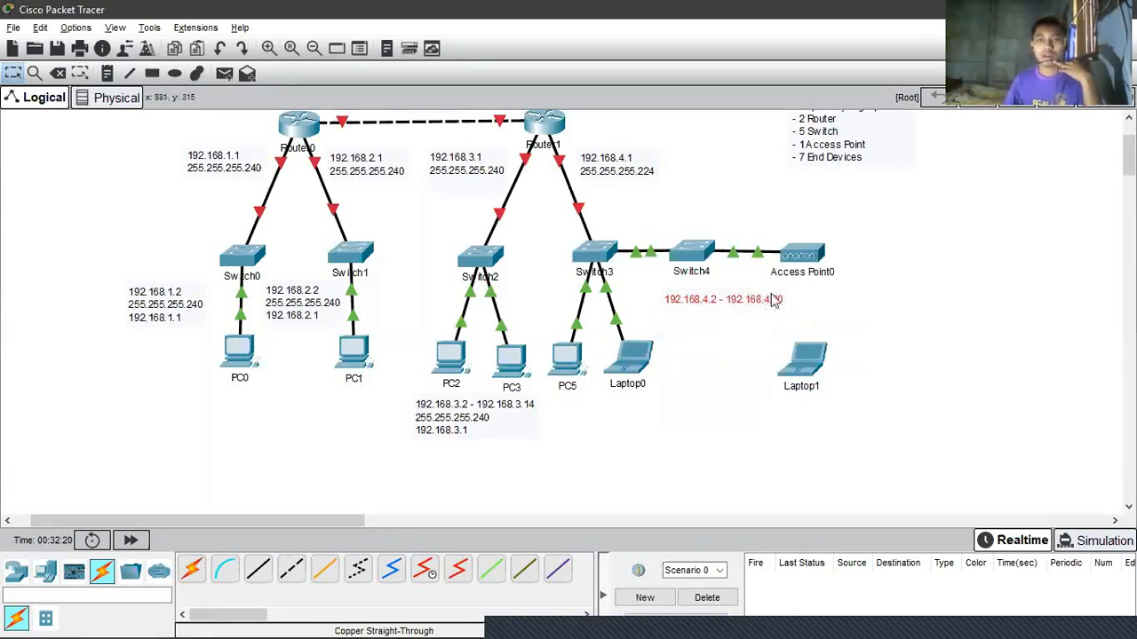
# Step: Add the mask 255.255.255.240 and the address 192.168.4.1 as new lines in the note below Switch4
pyautogui.doubleClick(781, 299)
pyautogui.press('Return')
pyautogui.write('255.255')
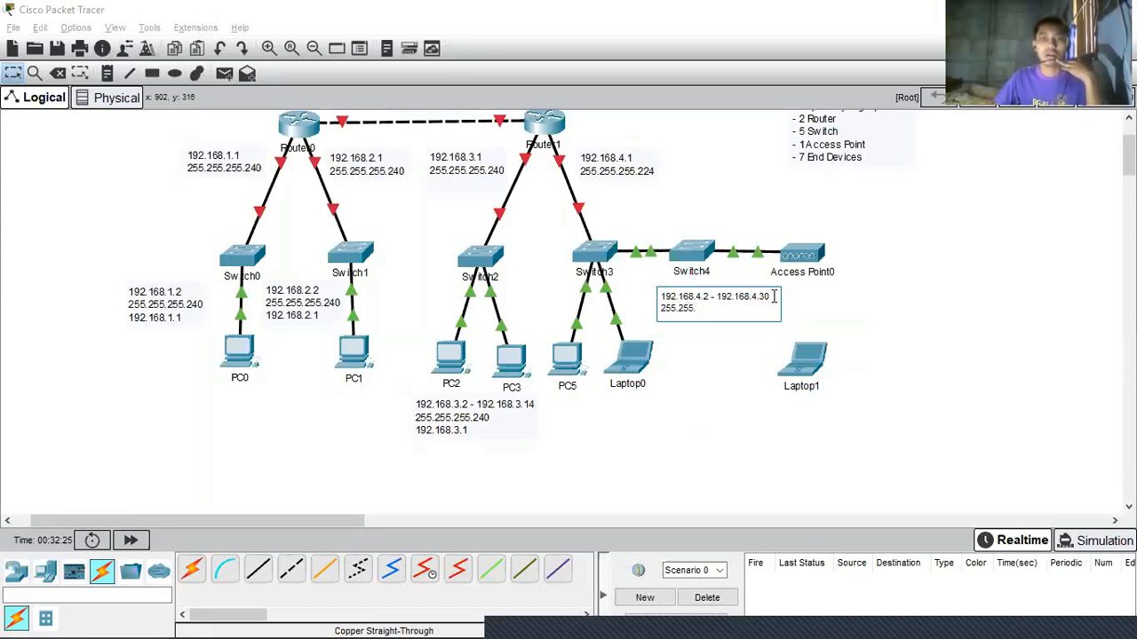
pyautogui.write('.255.240')
pyautogui.press('Return')
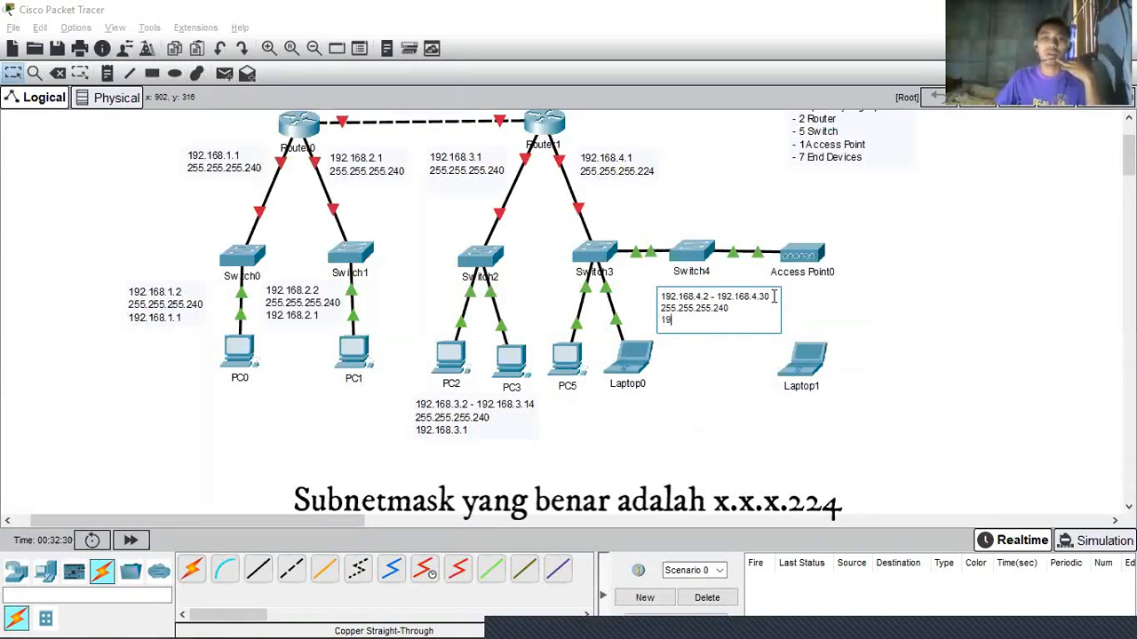
pyautogui.write('192.168.4.1')
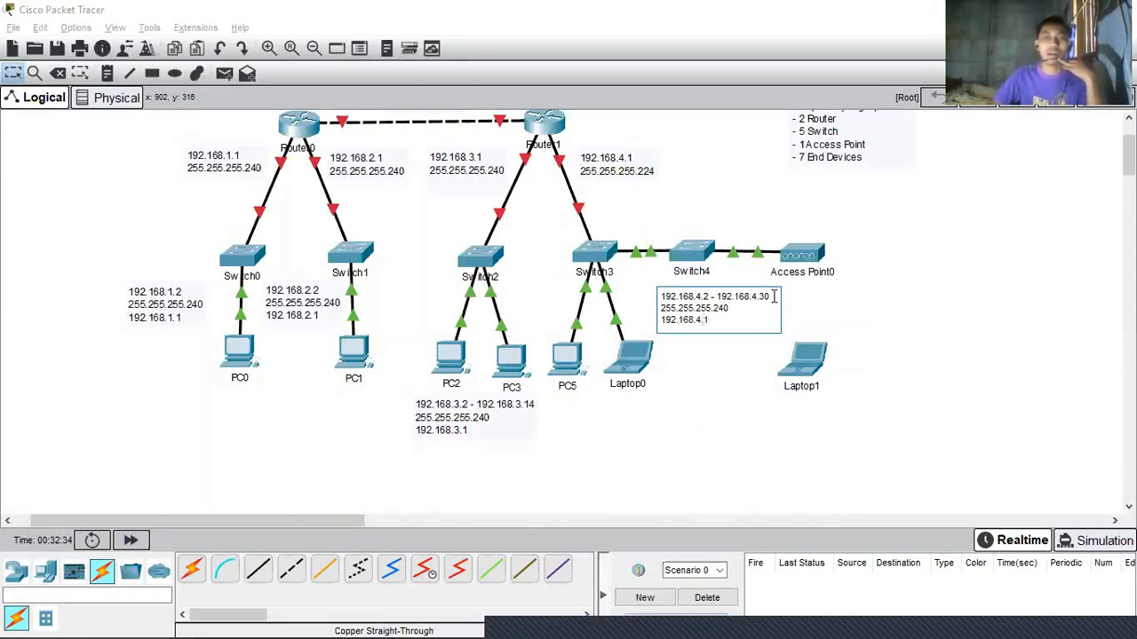
pyautogui.click(776, 303)
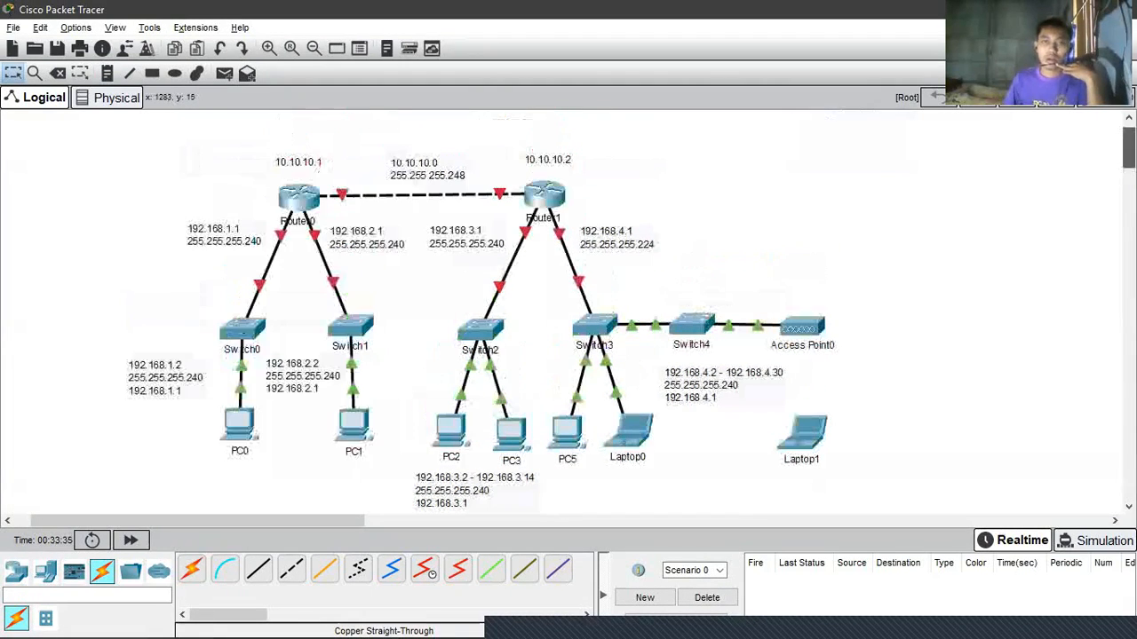
# Step: Review the whole topology and look at Router0's physical view and command line interface, closing its window
pyautogui.moveTo(105, 140); pyautogui.dragTo(933, 470)
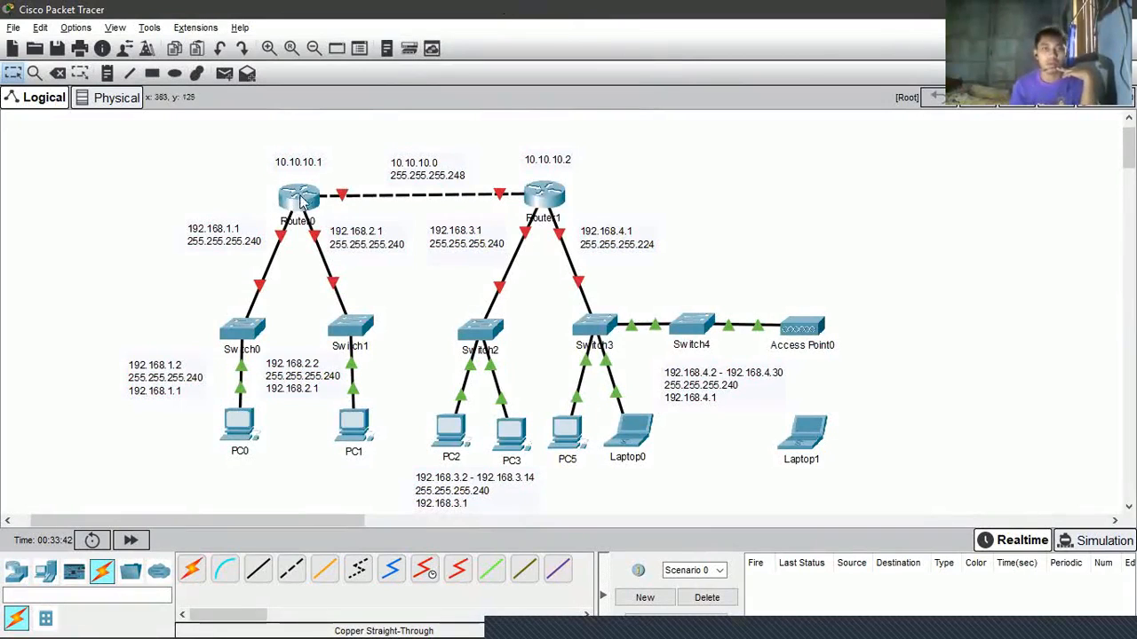
pyautogui.click(299, 194)
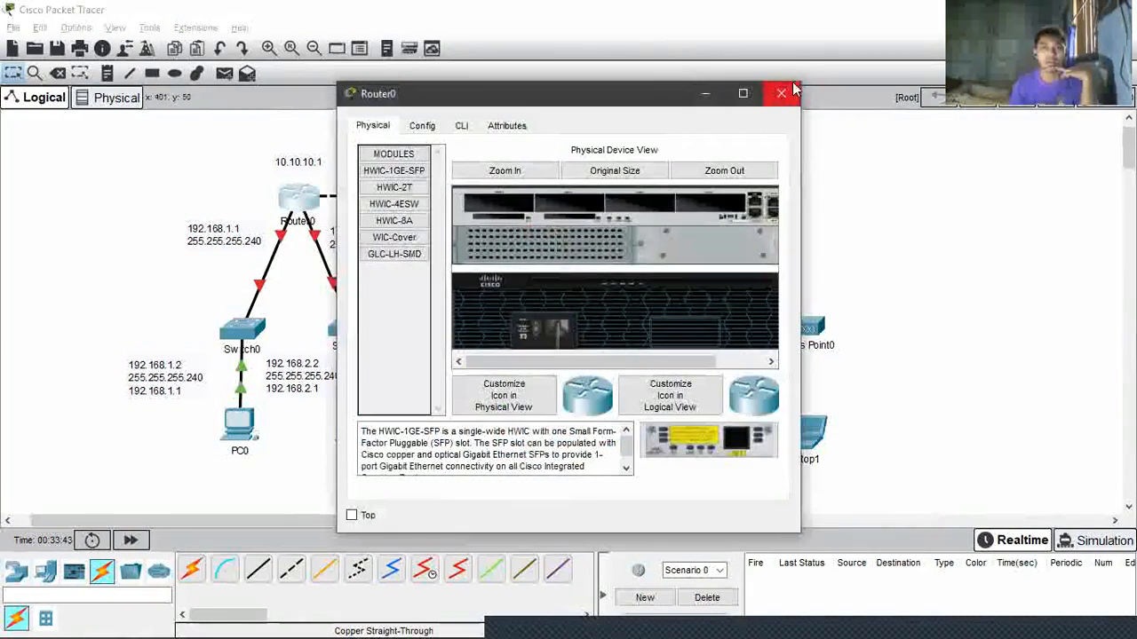
pyautogui.click(780, 93)
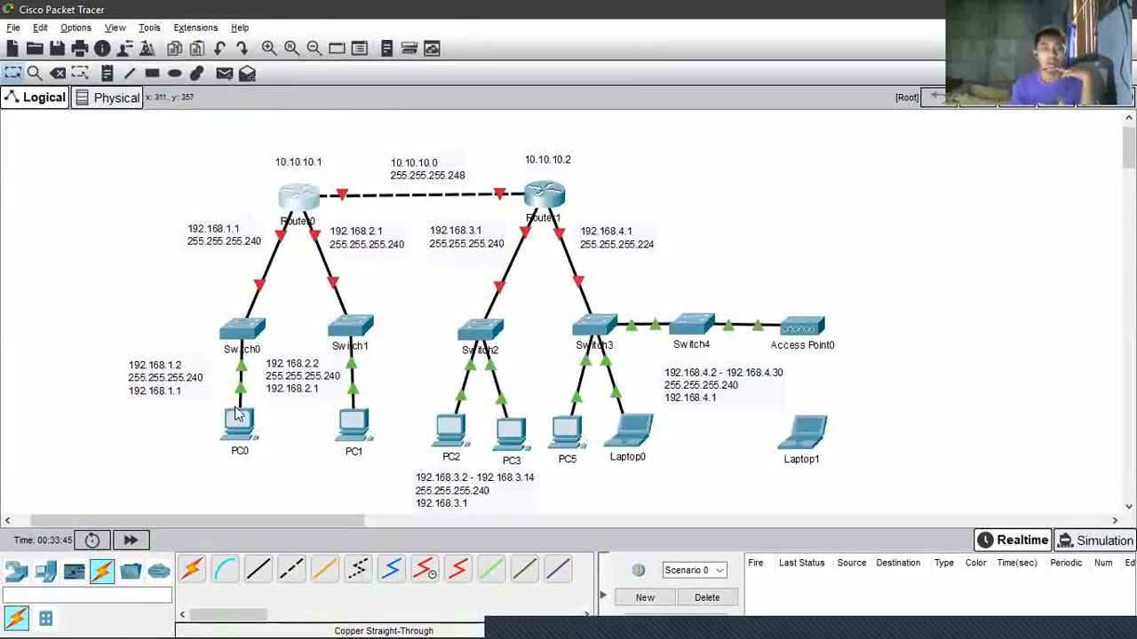
pyautogui.moveTo(243, 430)
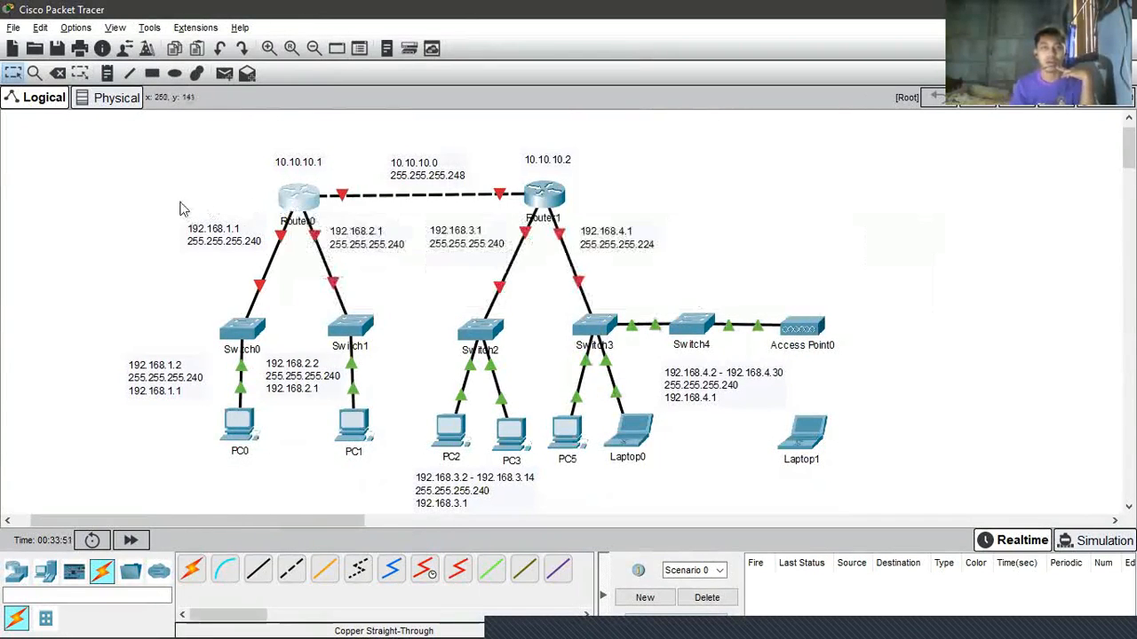
pyautogui.click(313, 193)
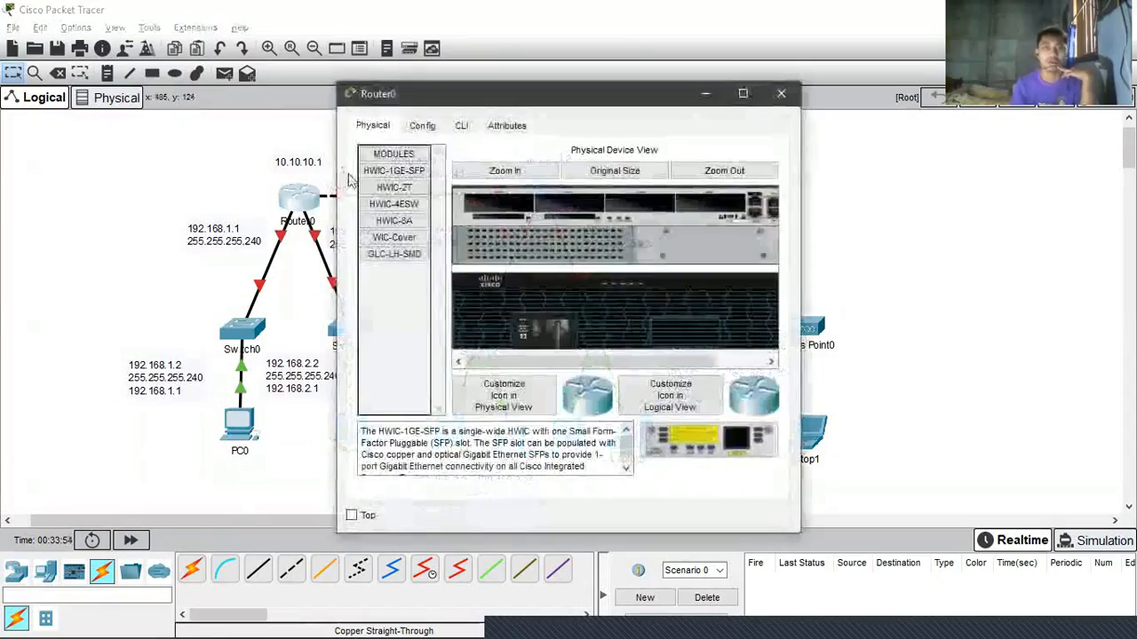
pyautogui.click(461, 127)
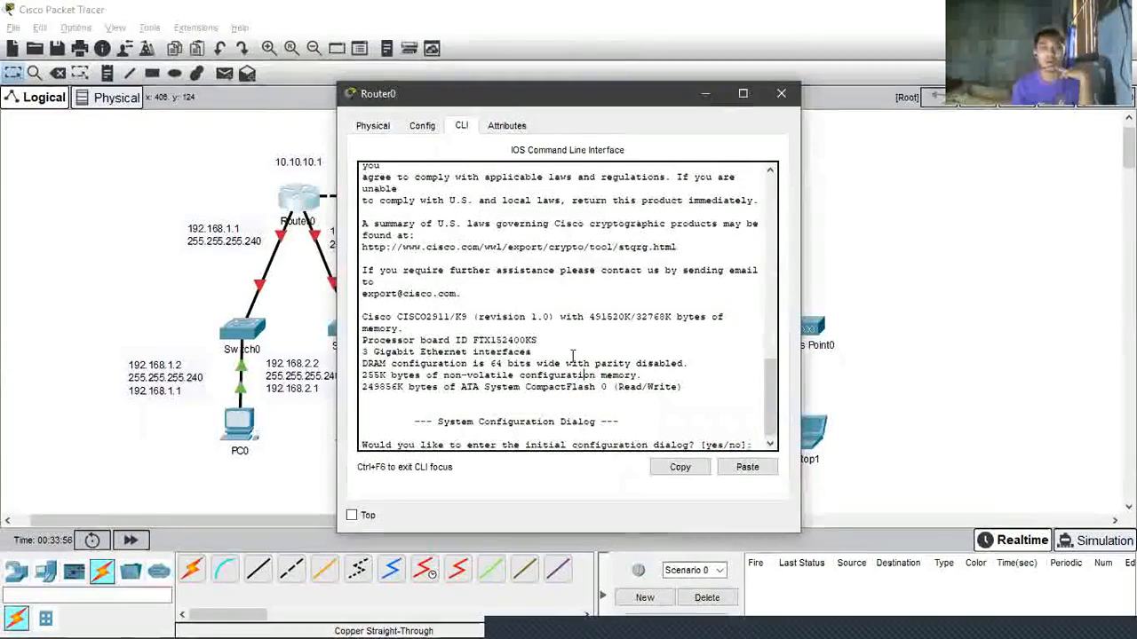
pyautogui.click(782, 95)
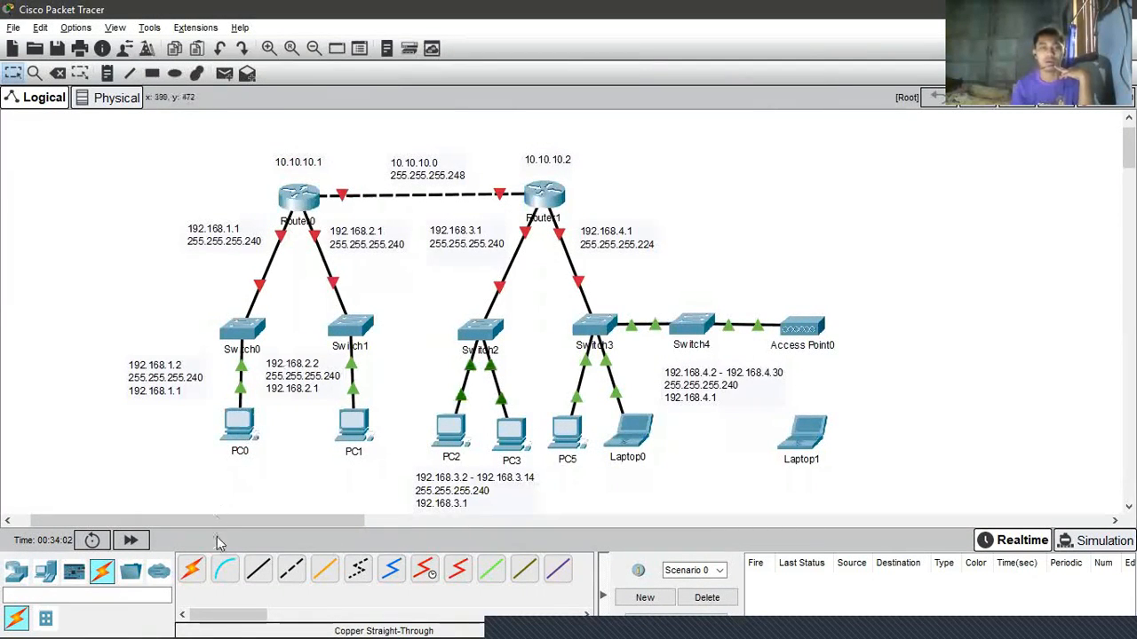
# Step: Connect PC0's RS 232 port to Router0's Console port with a console cable
pyautogui.click(225, 566)
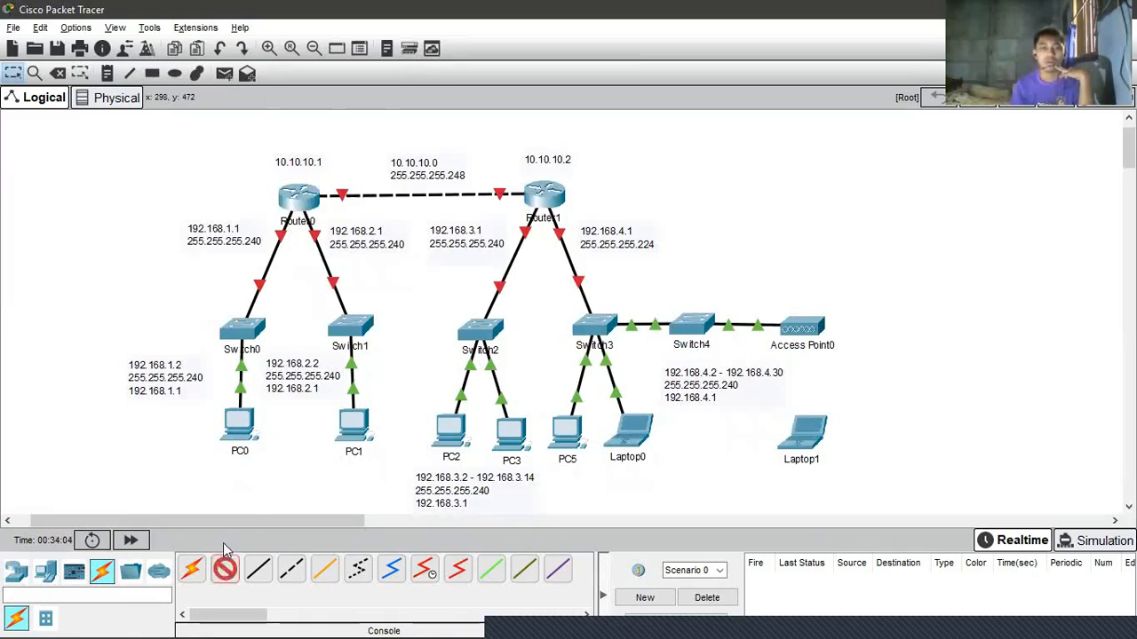
pyautogui.click(241, 428)
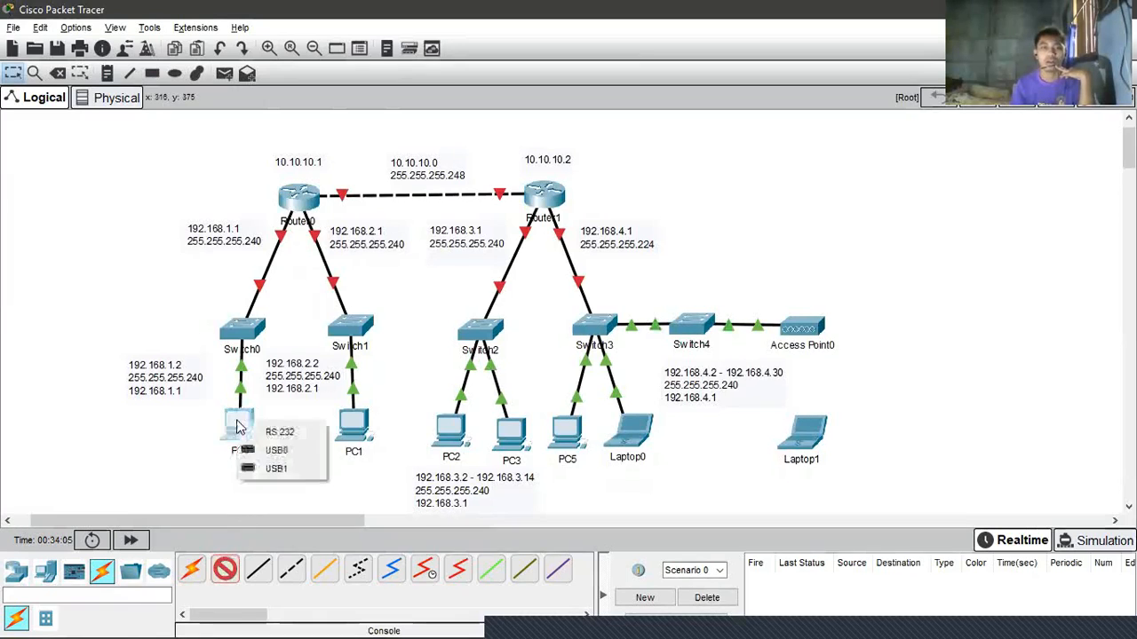
pyautogui.click(302, 444)
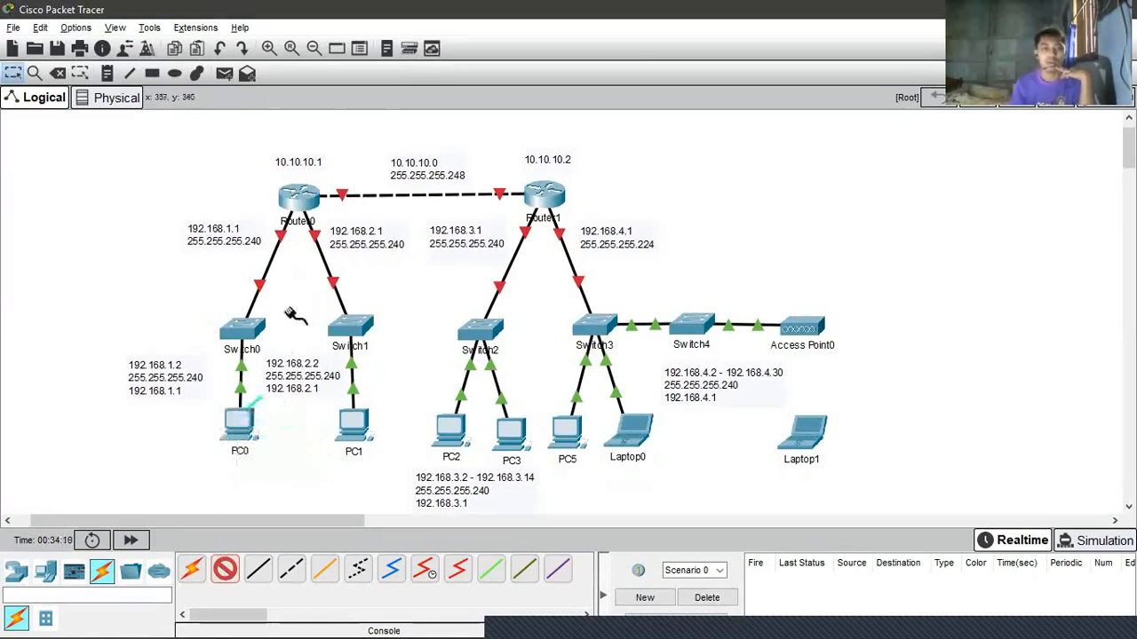
pyautogui.click(298, 197)
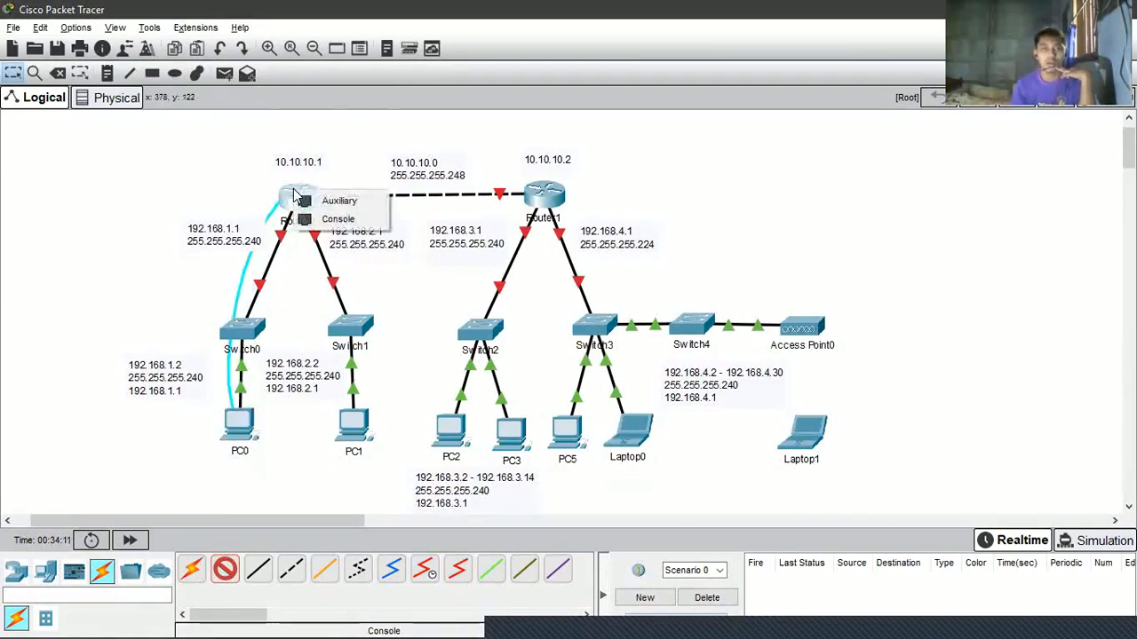
pyautogui.click(325, 219)
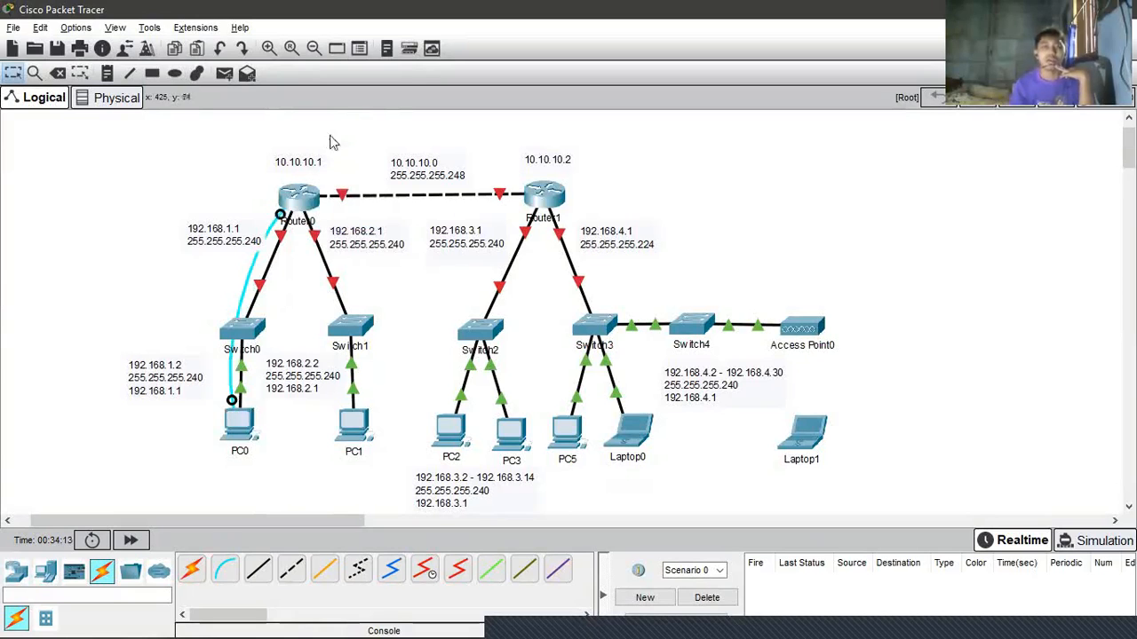
# Step: Open a terminal session on PC0 with the default port configuration and move its window clear of the routers
pyautogui.click(238, 424)
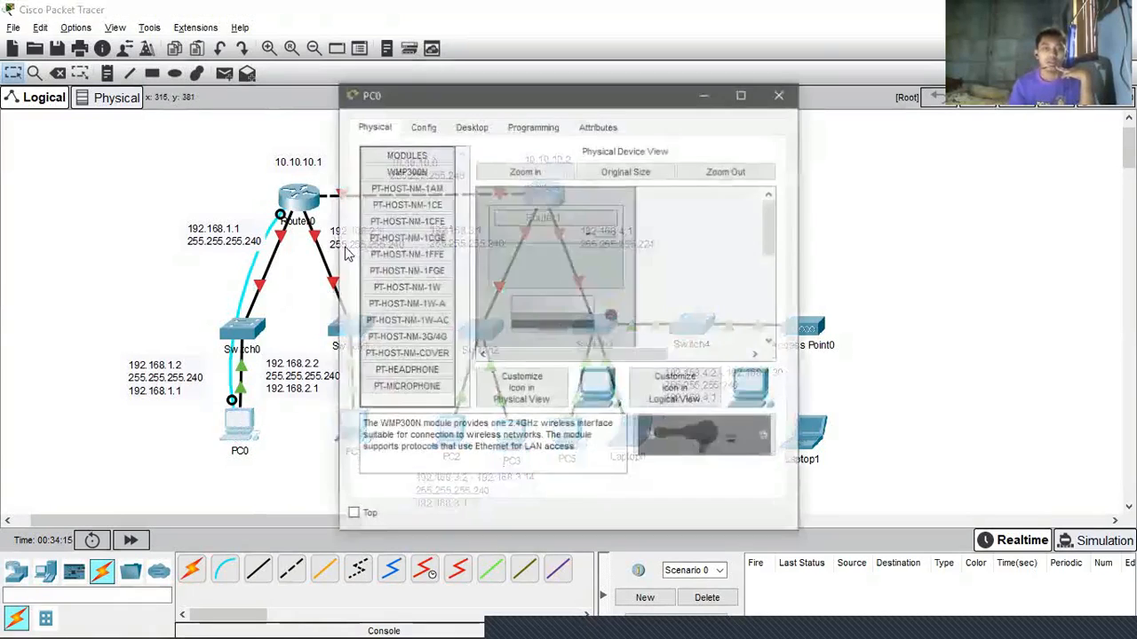
pyautogui.click(467, 127)
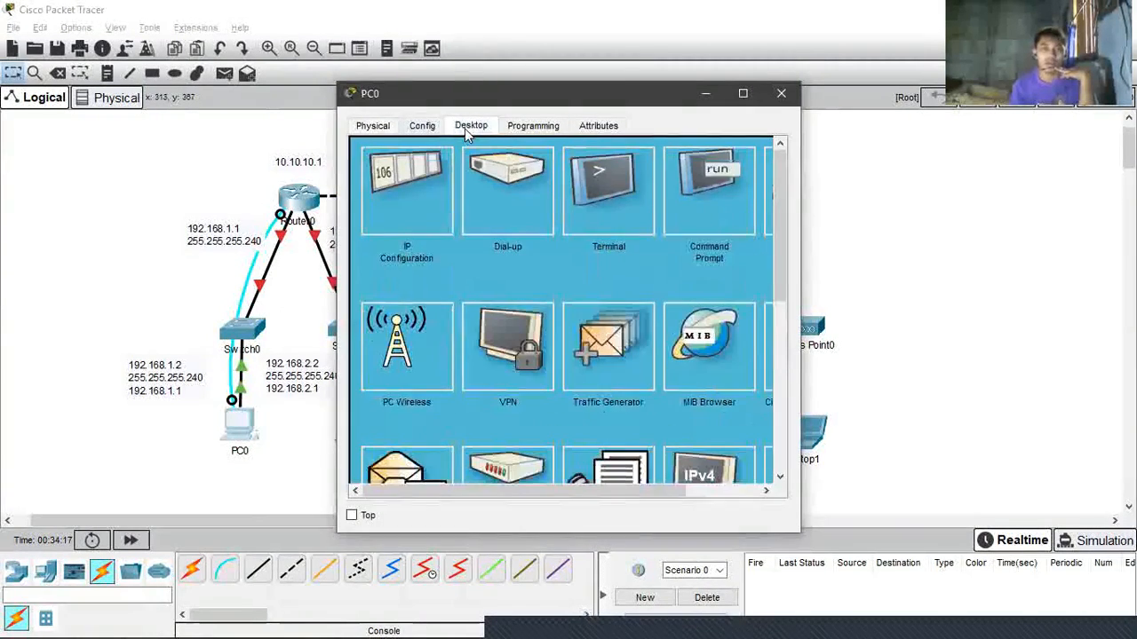
pyautogui.click(586, 210)
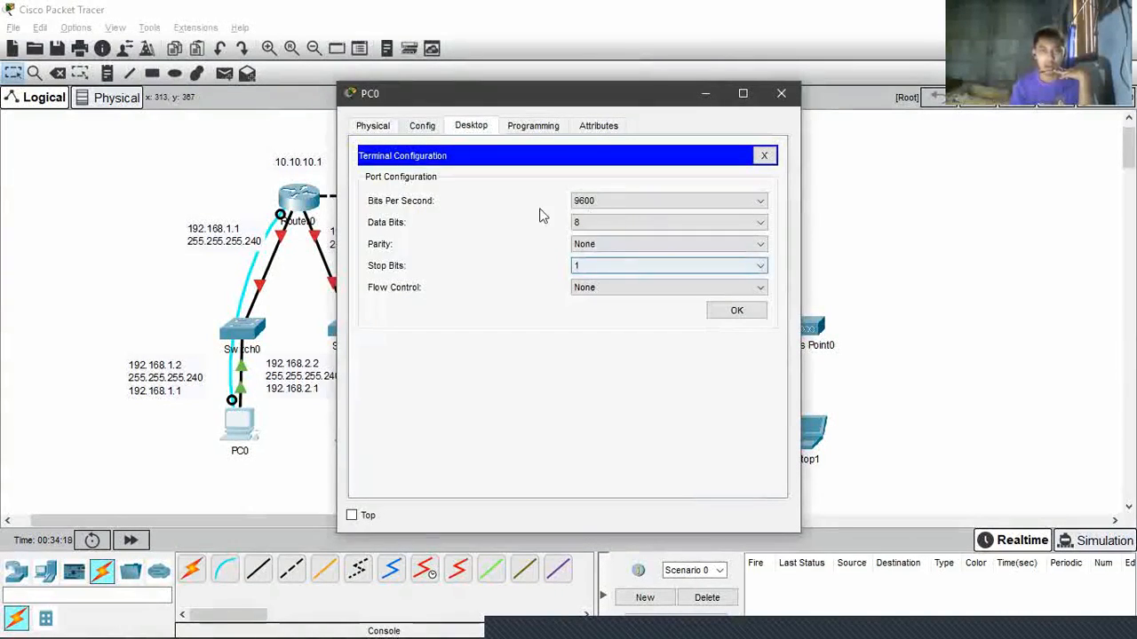
pyautogui.click(736, 310)
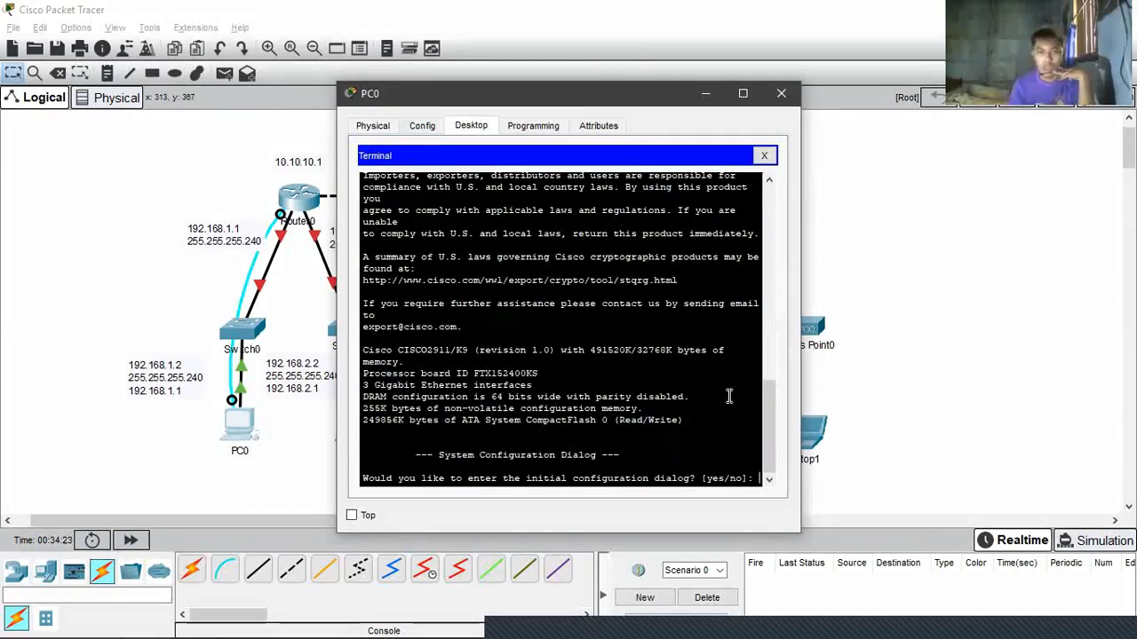
pyautogui.moveTo(609, 100); pyautogui.dragTo(850, 97)
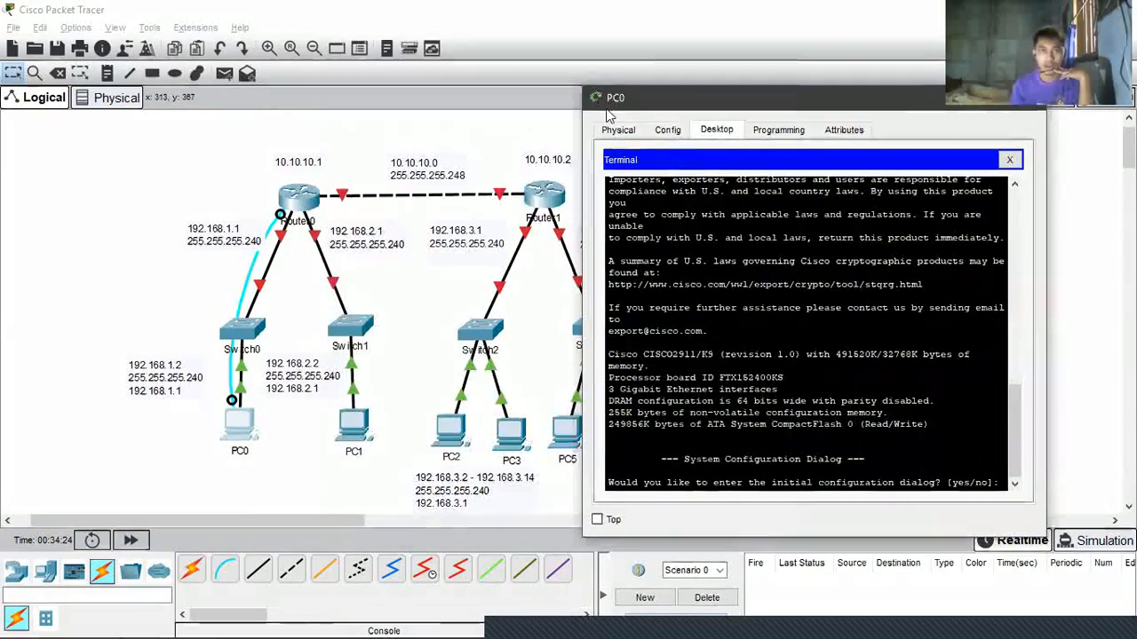
# Step: Compare Router0's command line interface with PC0's terminal session and close Router0's window
pyautogui.click(310, 206)
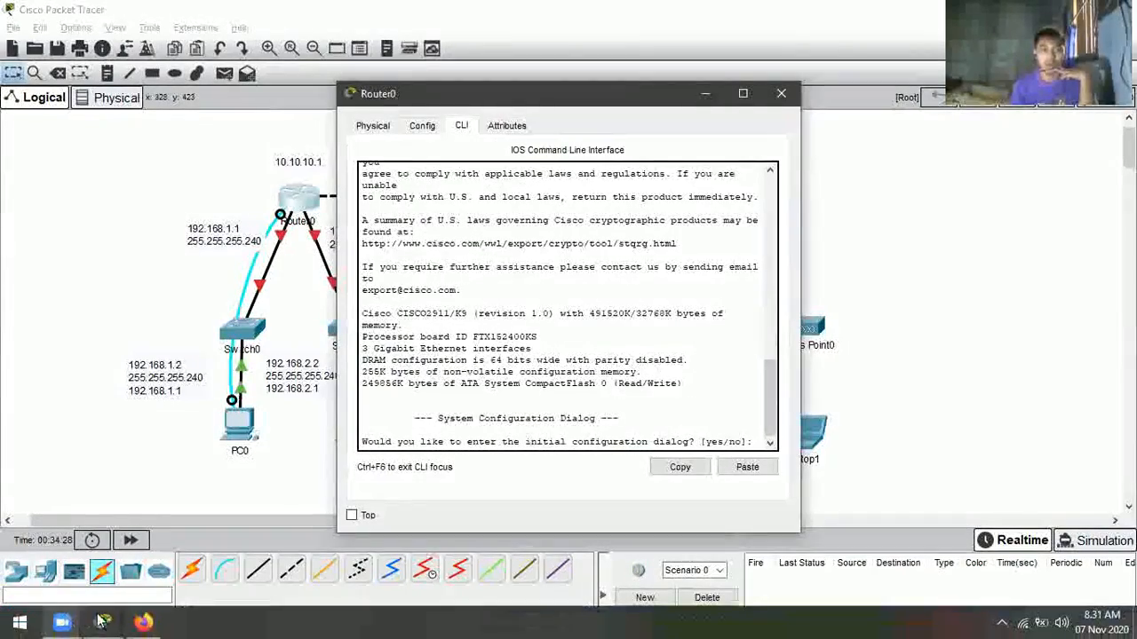
pyautogui.moveTo(105, 622)
pyautogui.click(236, 560)
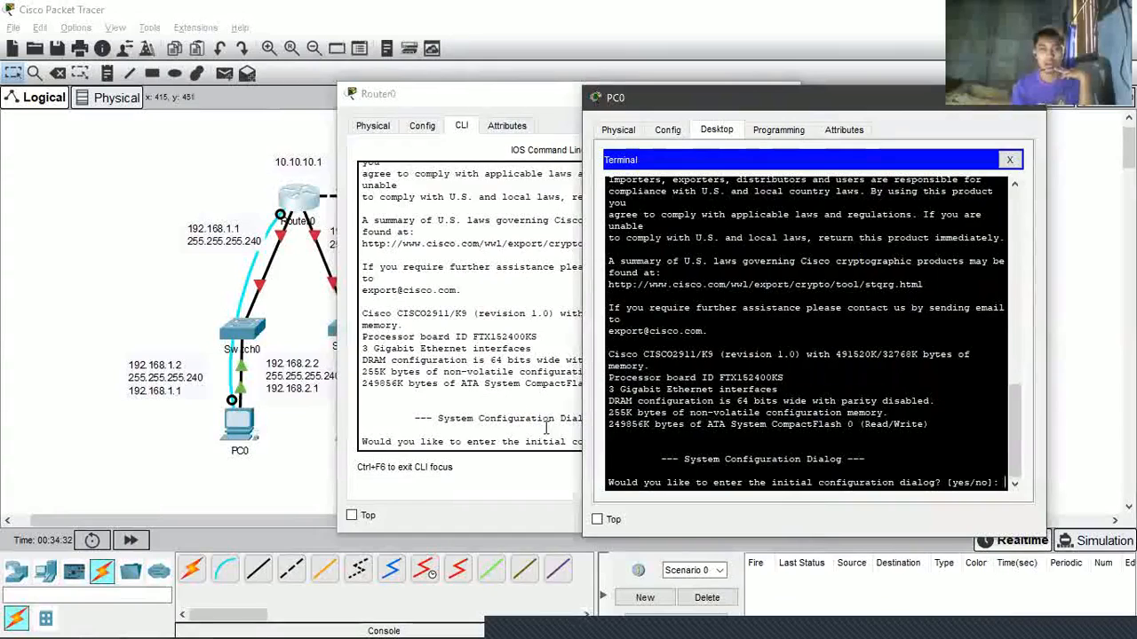
pyautogui.click(503, 100)
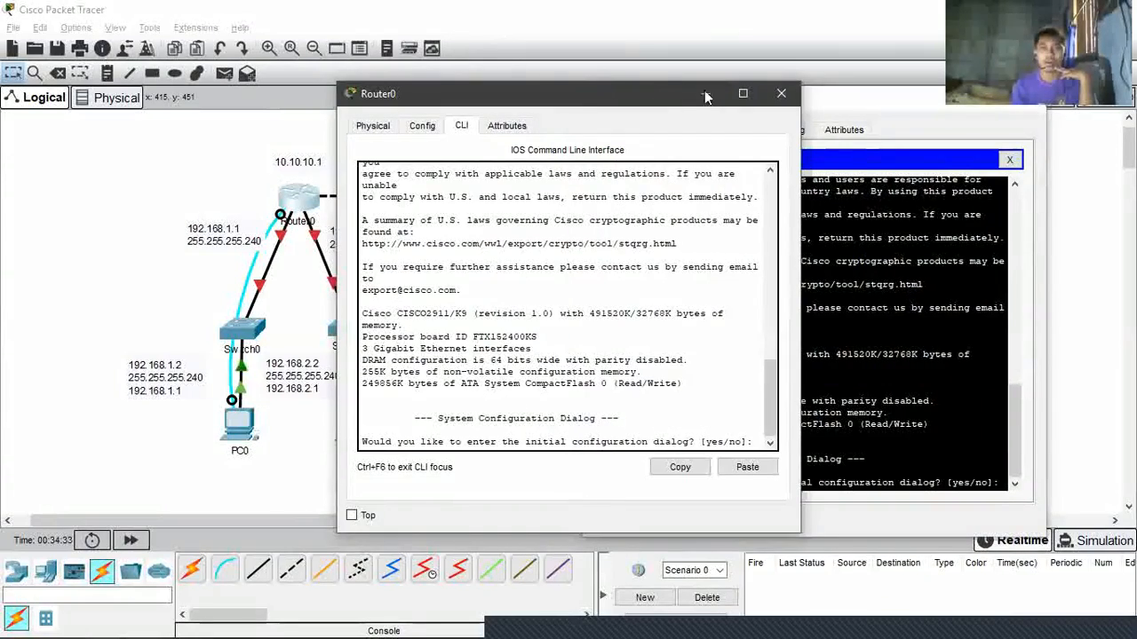
pyautogui.click(782, 94)
# Step: Answer no to the initial configuration dialog in PC0's terminal and start the router's user prompt
pyautogui.write('no')
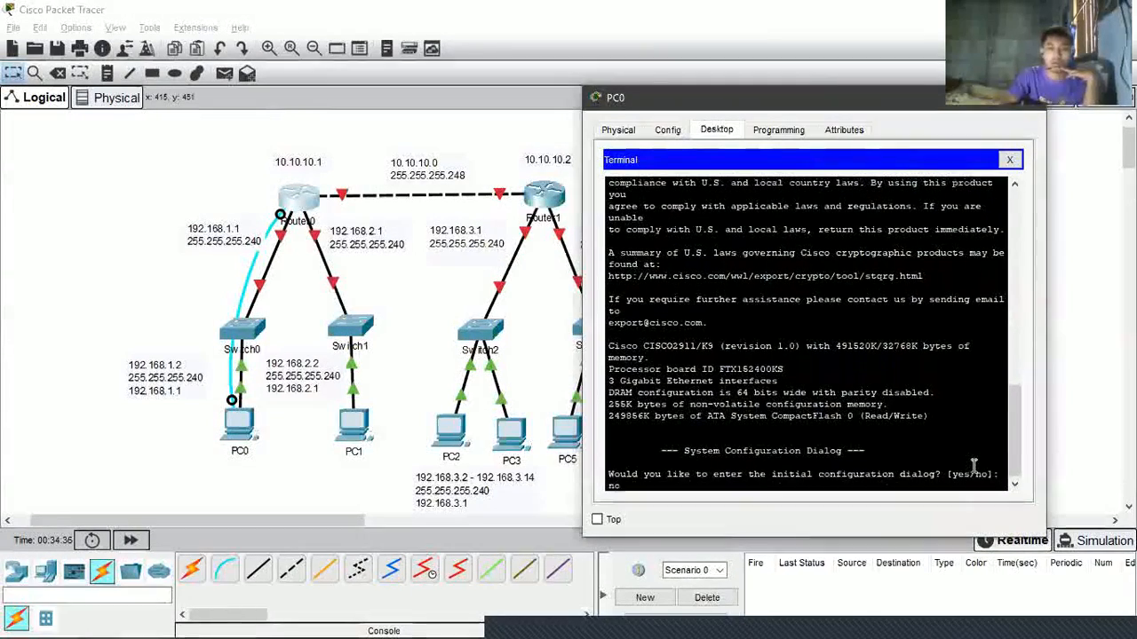
pyautogui.press('Return')
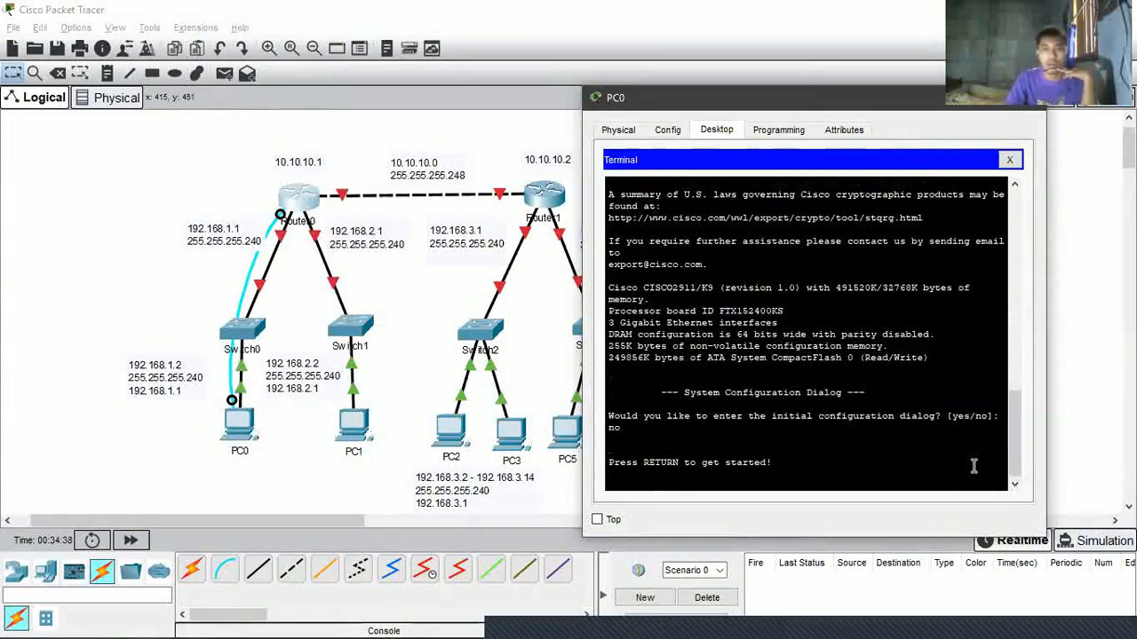
pyautogui.press('Return')
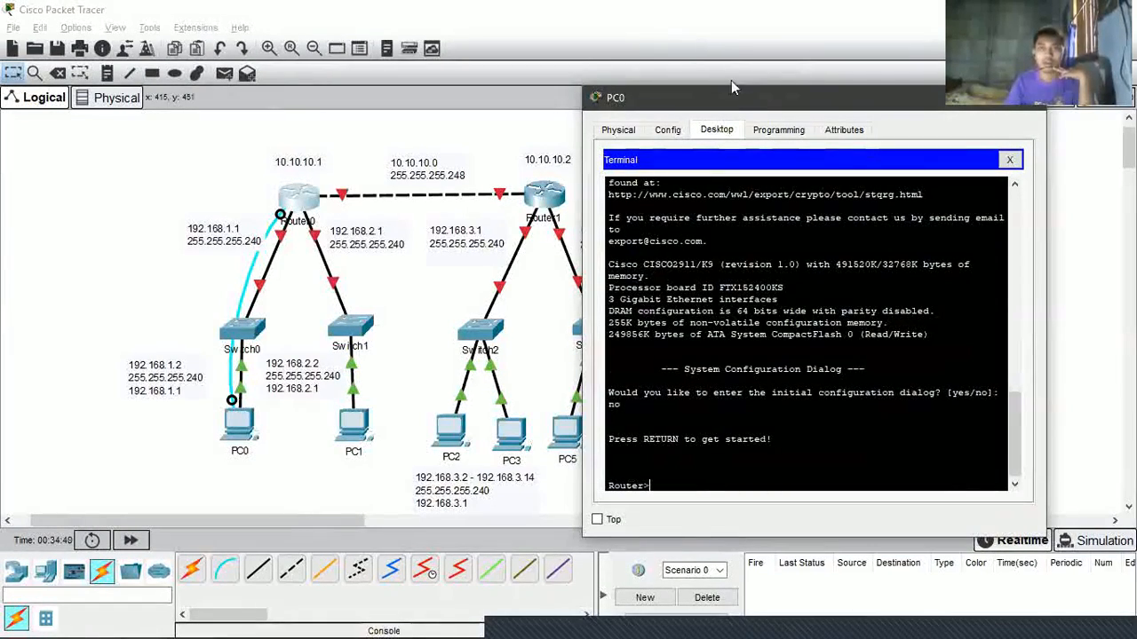
# Step: List the user-level commands with ? in PC0's terminal and examine the list, including the enable entry
pyautogui.moveTo(772, 97); pyautogui.dragTo(717, 40)
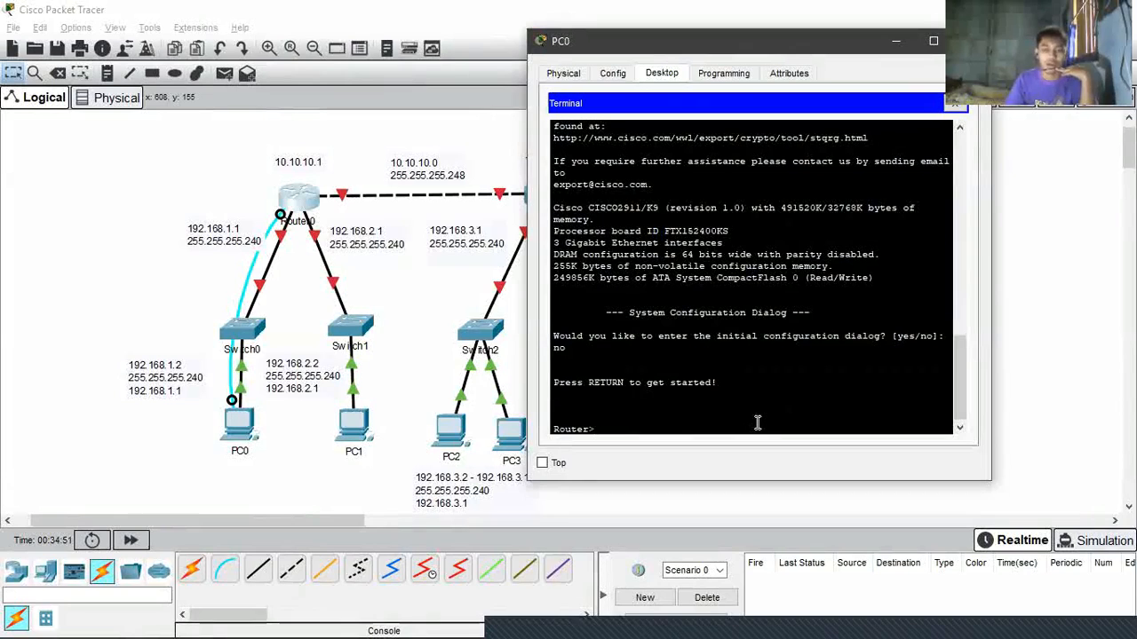
pyautogui.write('?')
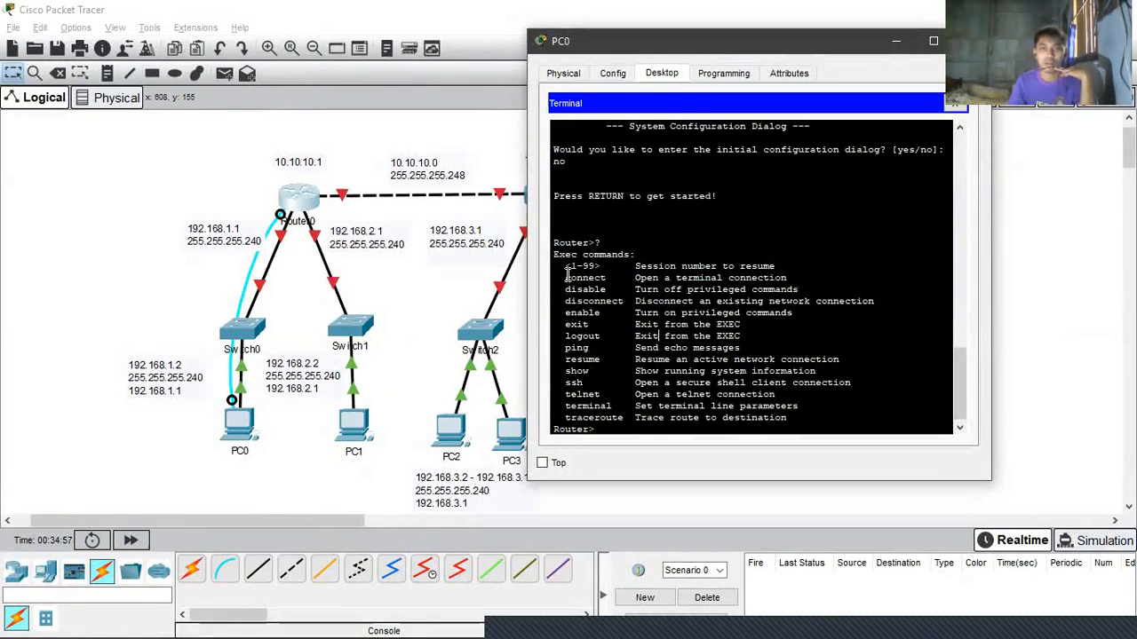
pyautogui.moveTo(561, 265); pyautogui.dragTo(859, 421)
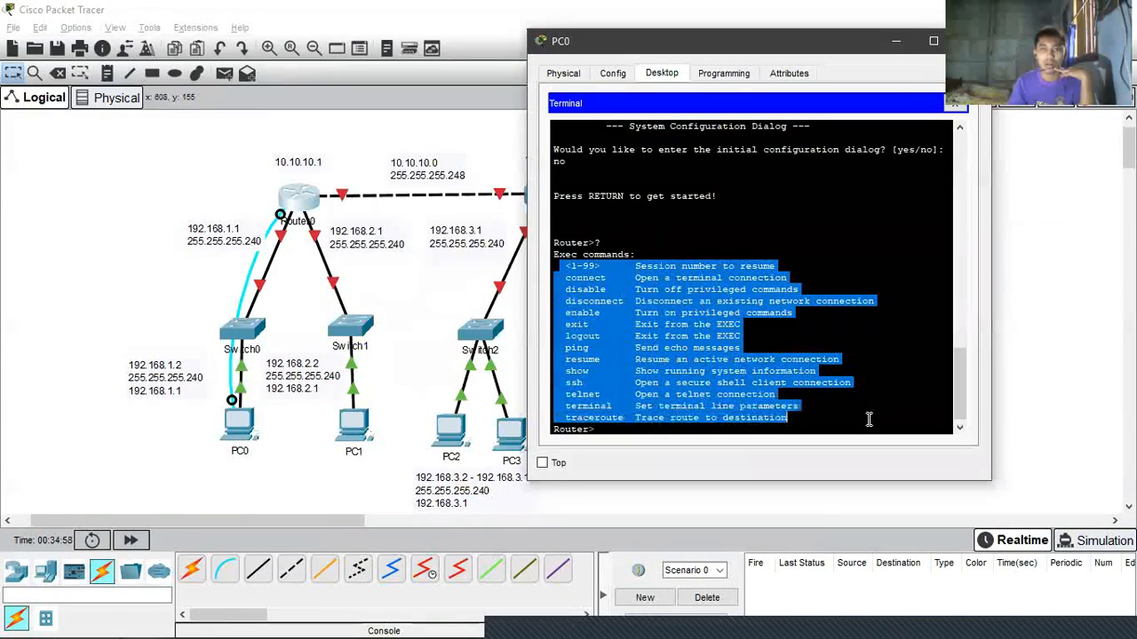
pyautogui.click(681, 312)
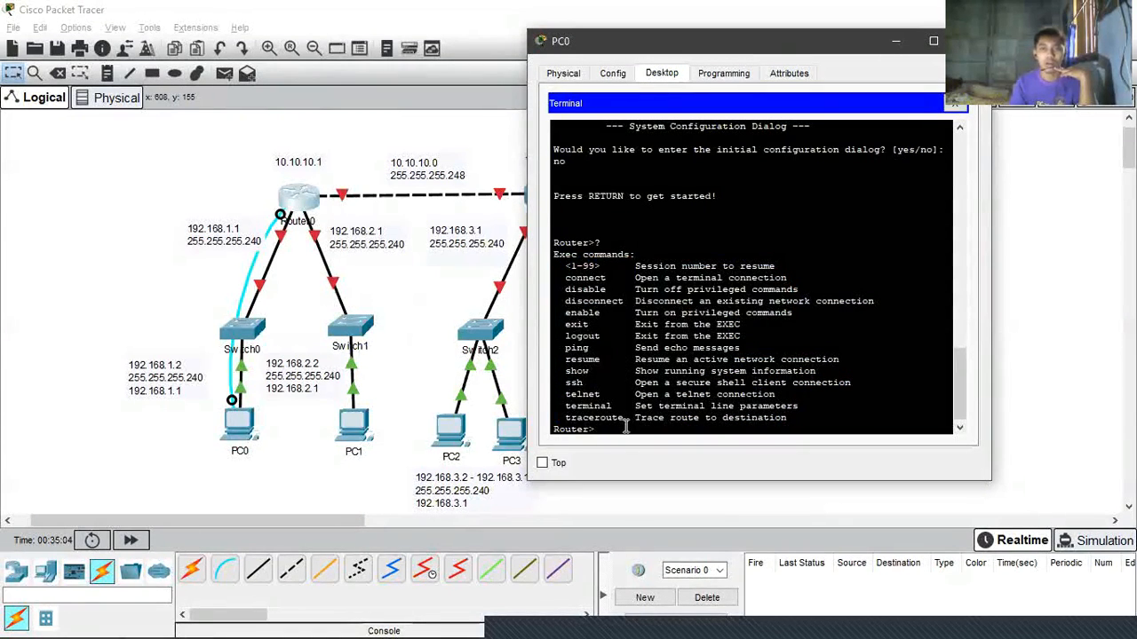
pyautogui.tripleClick(593, 314)
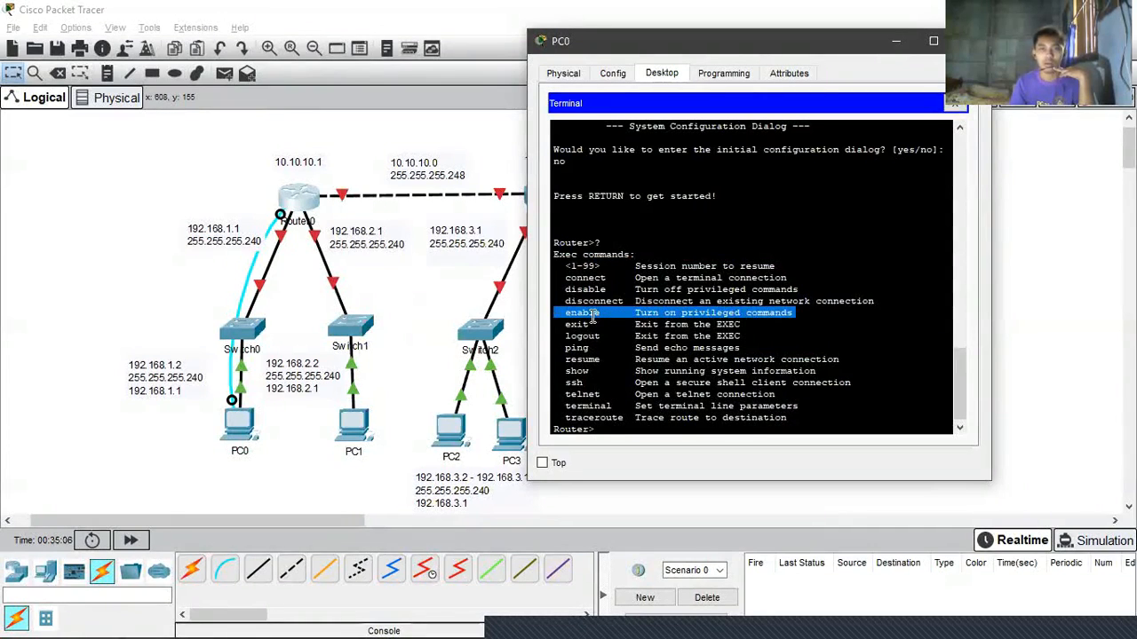
pyautogui.click(636, 421)
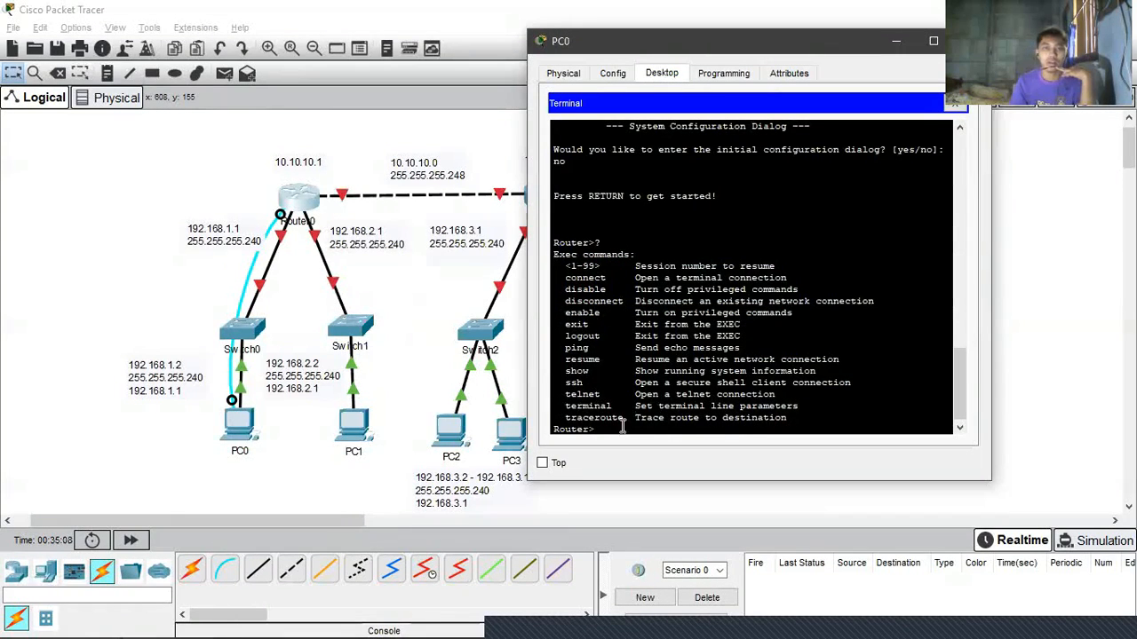
# Step: Try to run the two-letter abbreviation te at the Router> prompt in place of the started enable command
pyautogui.write('ena')
pyautogui.press('BackSpace')
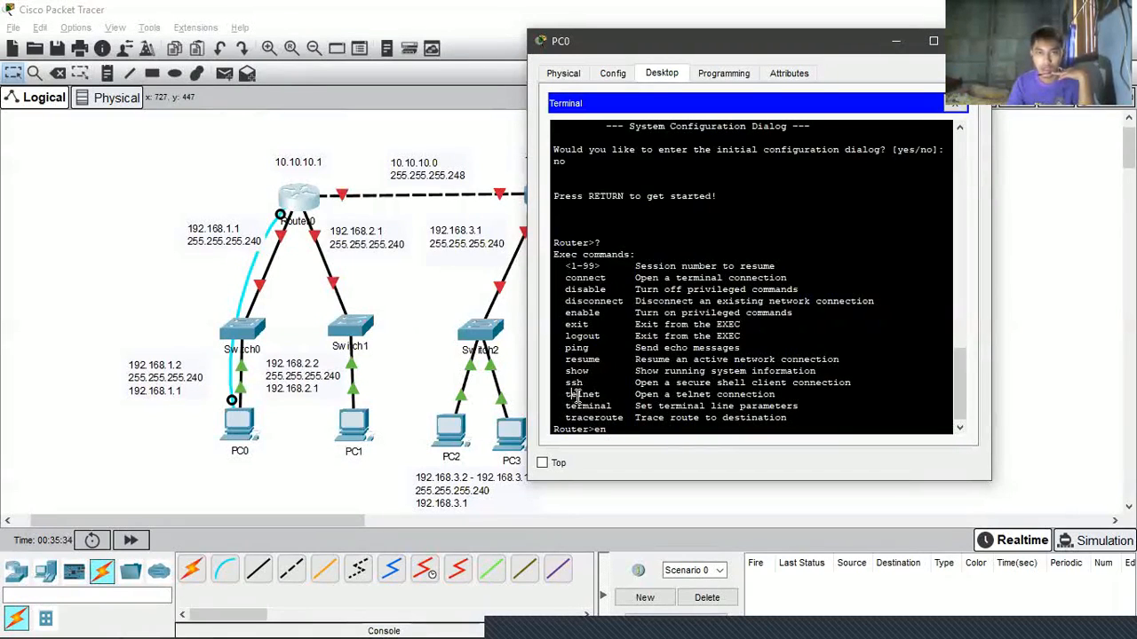
pyautogui.moveTo(566, 396); pyautogui.dragTo(577, 399)
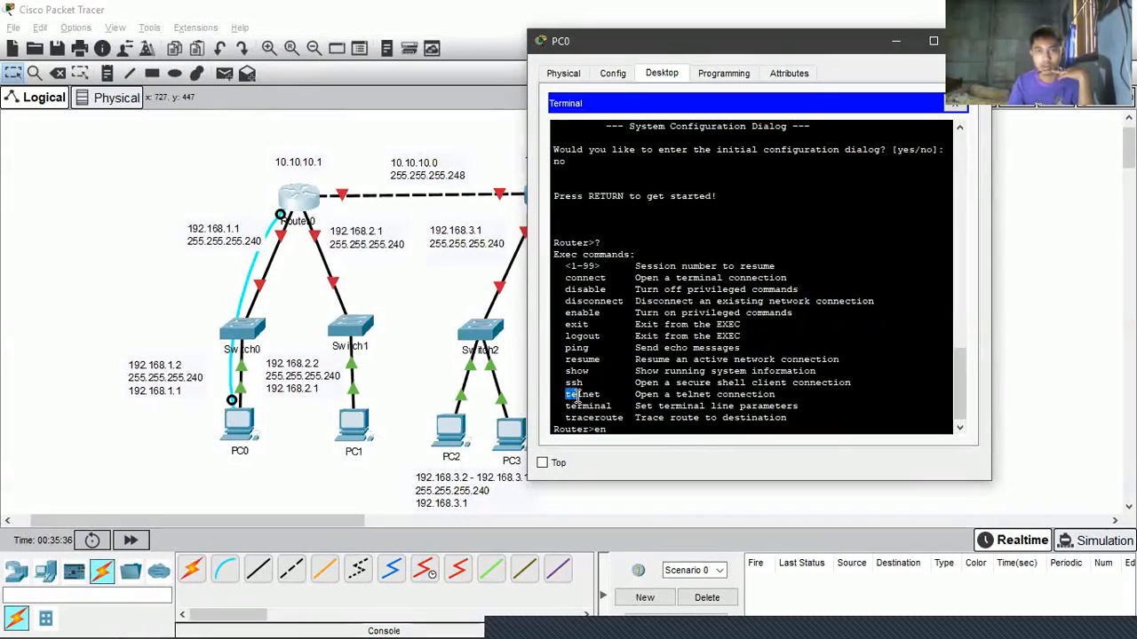
pyautogui.click(634, 429)
pyautogui.press('BackSpace')
pyautogui.write('te')
pyautogui.press('Return')
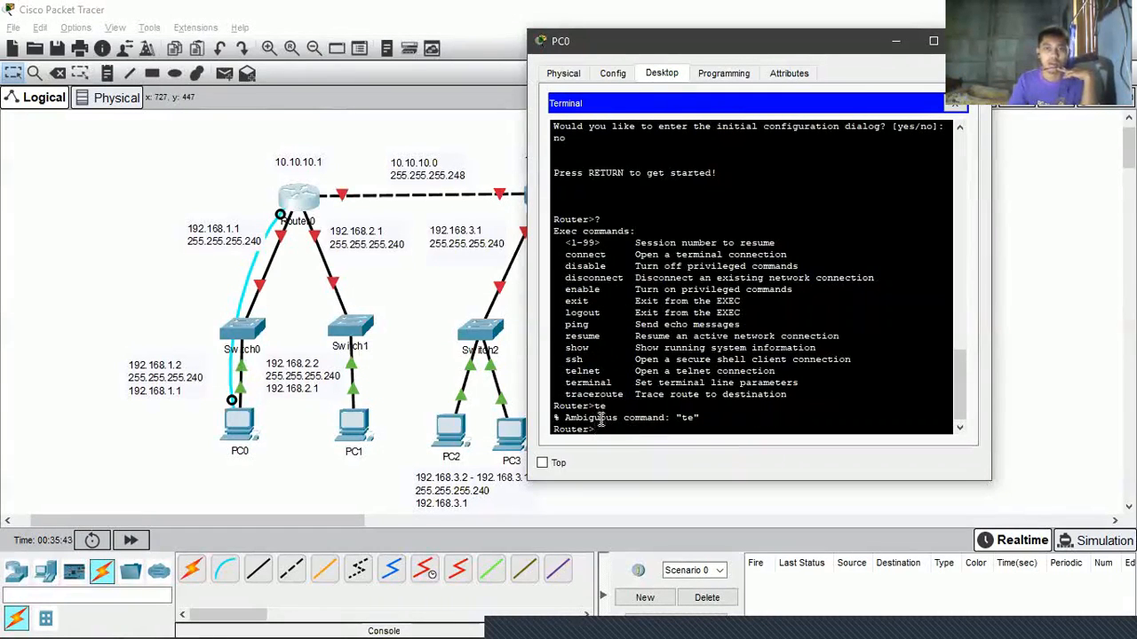
# Step: Enter privileged mode on the router with the abbreviated command en
pyautogui.write('en')
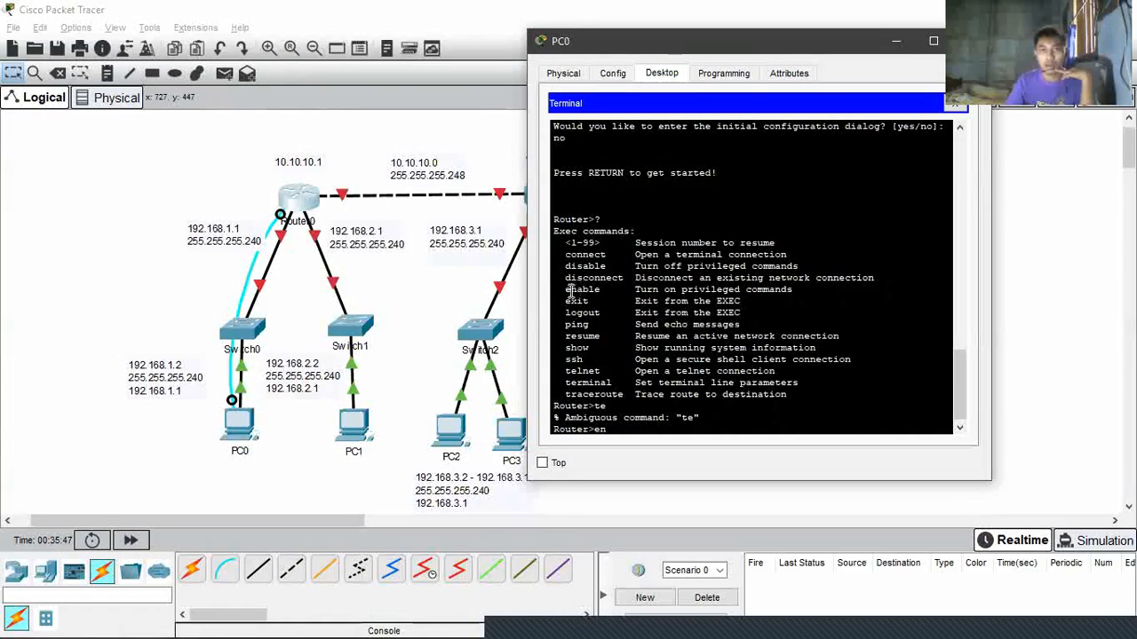
pyautogui.doubleClick(569, 290)
pyautogui.click(624, 431)
pyautogui.press('Return')
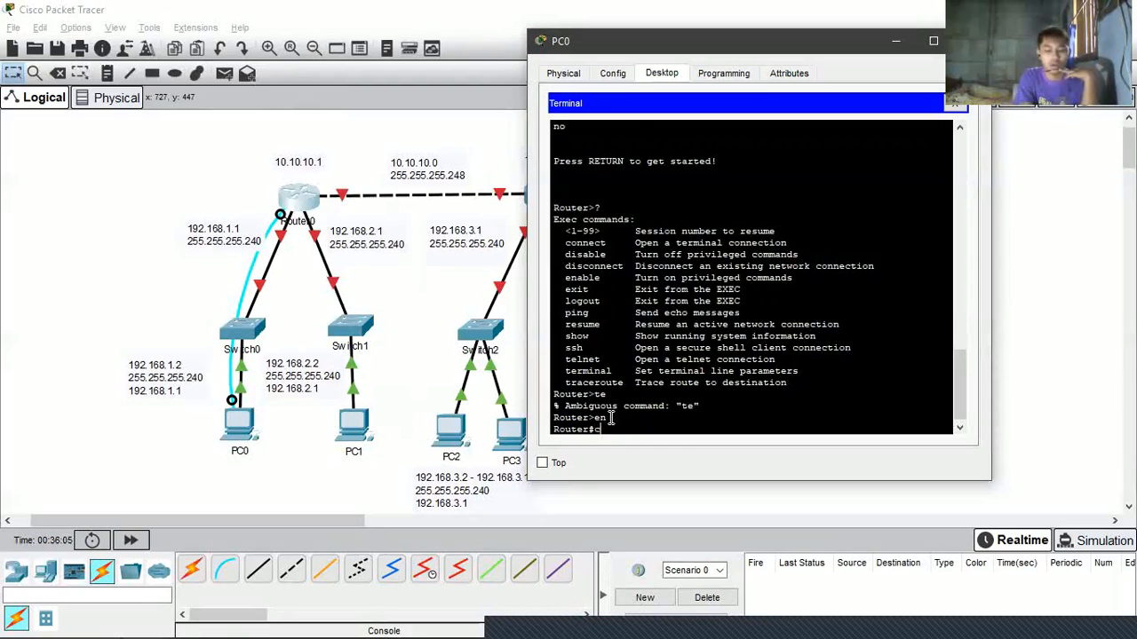
# Step: Enter global configuration mode on the router with the abbreviated command conf t
pyautogui.write('conf')
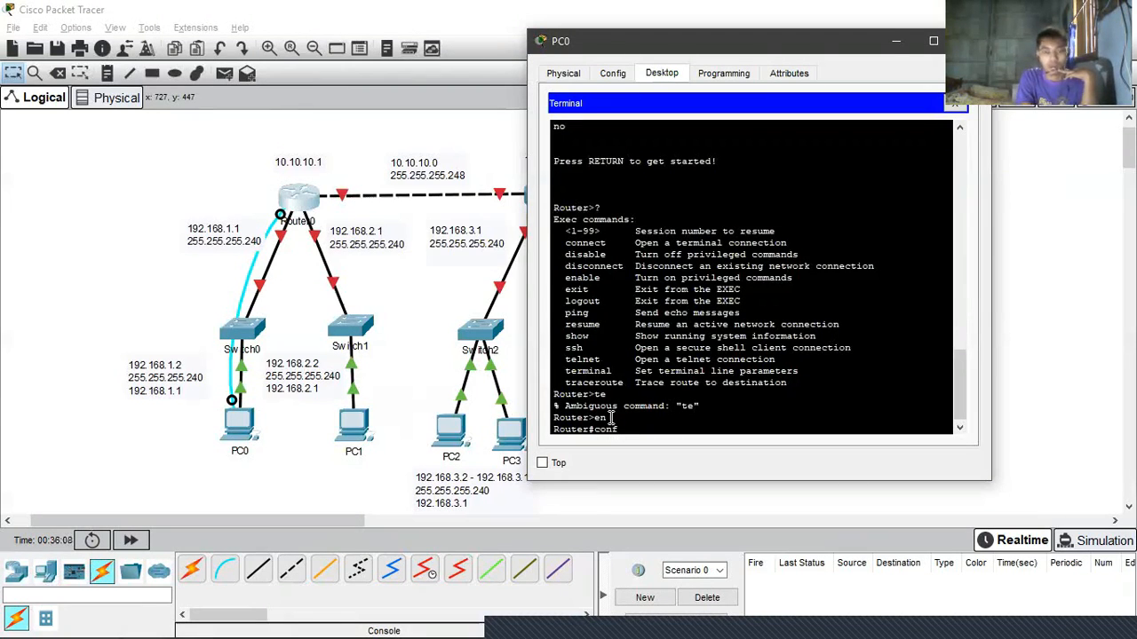
pyautogui.write(' ter')
pyautogui.press('Tab')
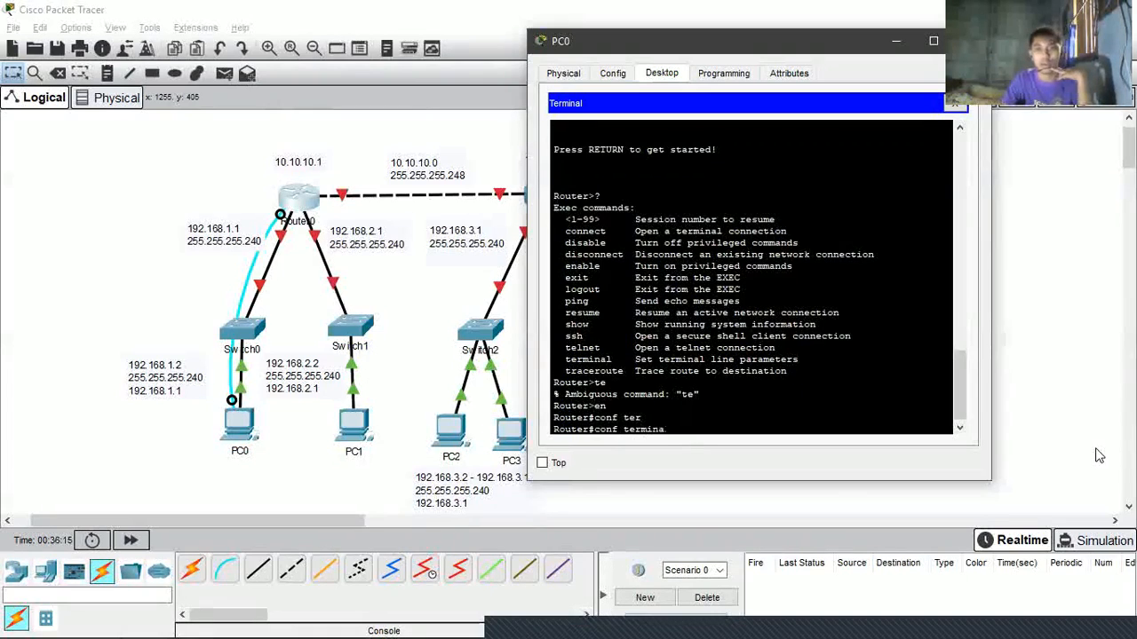
pyautogui.press('BackSpace')
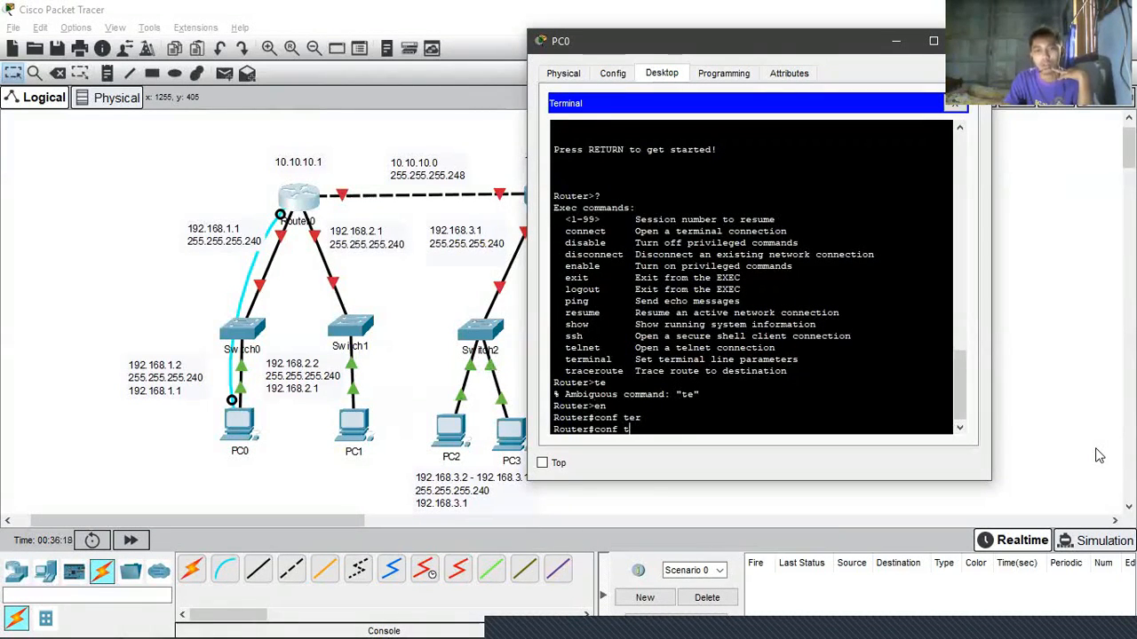
pyautogui.press('Return')
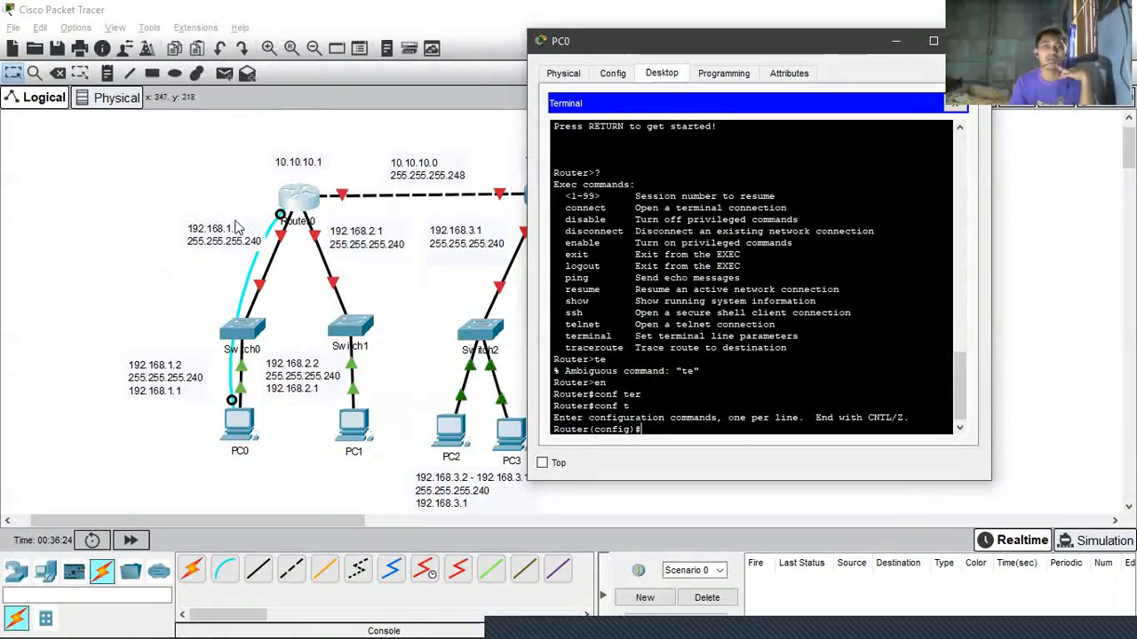
pyautogui.moveTo(110, 189); pyautogui.dragTo(263, 471)
pyautogui.click(292, 464)
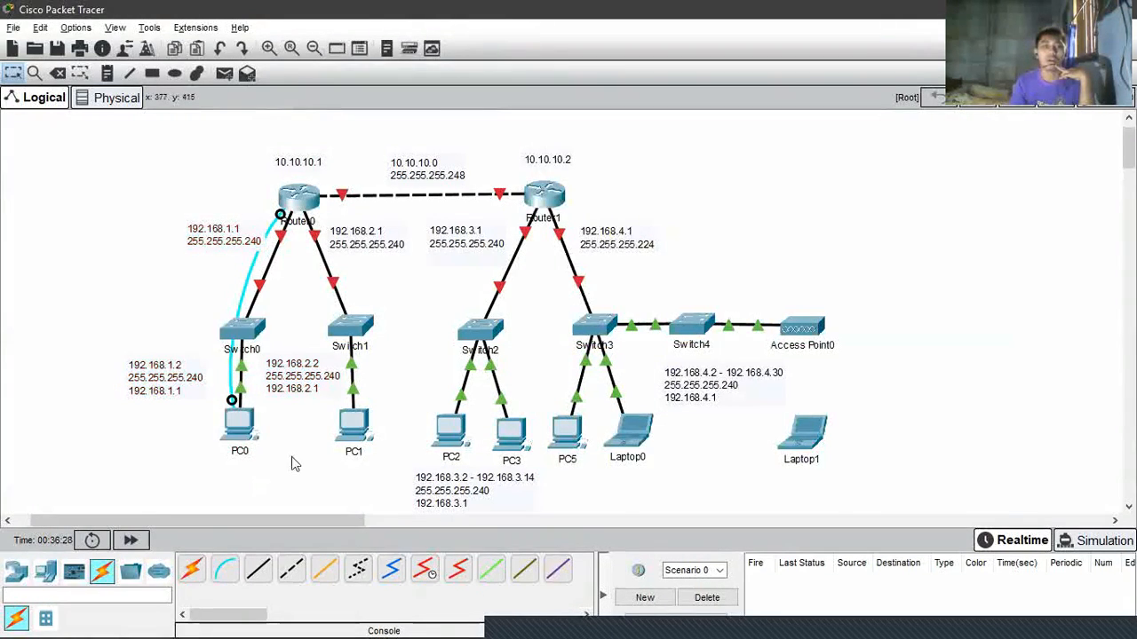
pyautogui.moveTo(284, 241)
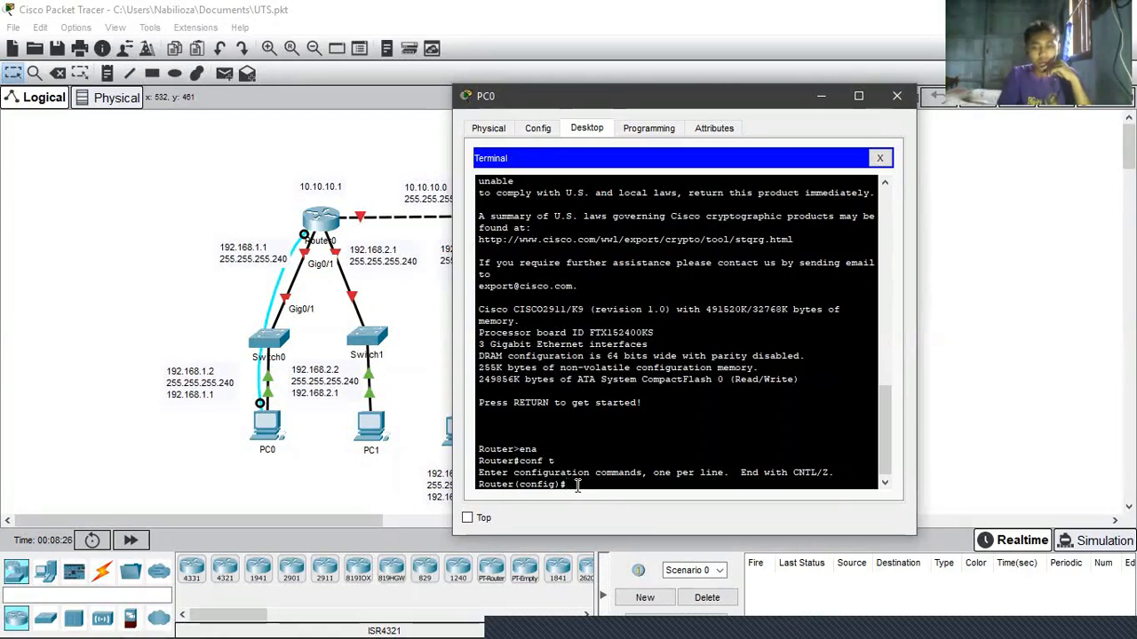
# Step: Enter interface configuration mode with interface g0/0, checking the port labels on the link between Router0 and Router1
pyautogui.write('te')
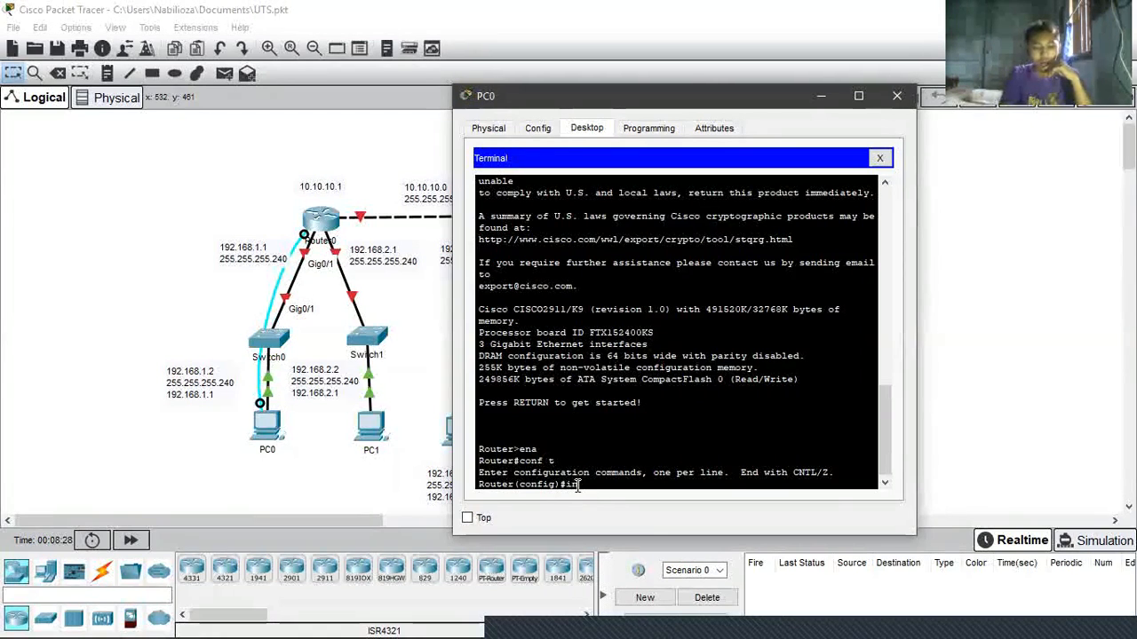
pyautogui.write('r')
pyautogui.press('Tab')
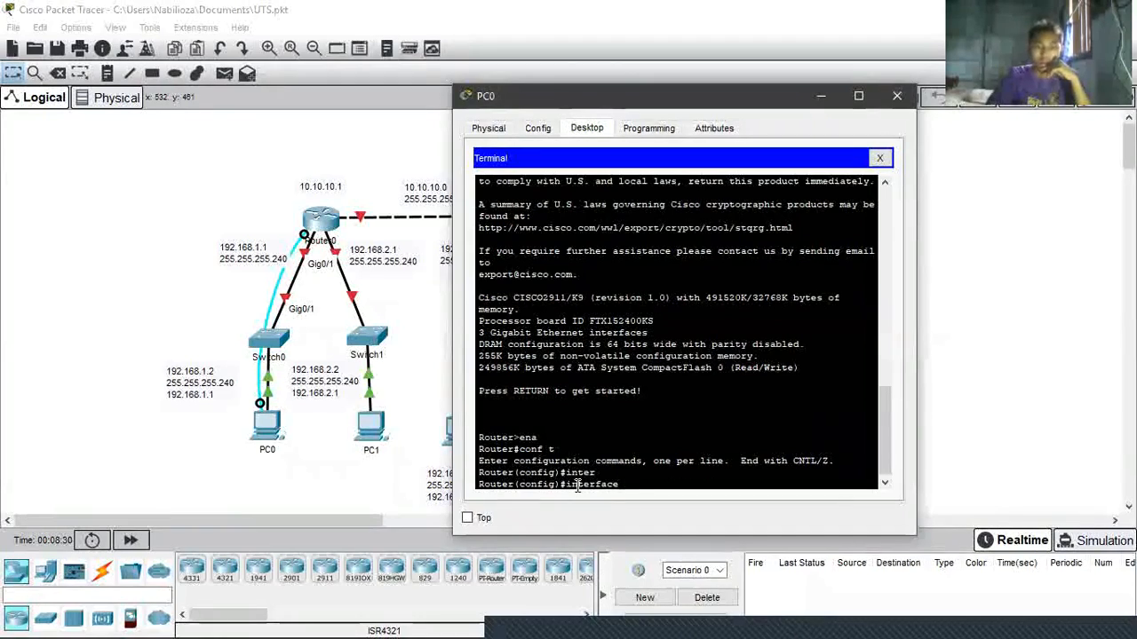
pyautogui.write('g0/0')
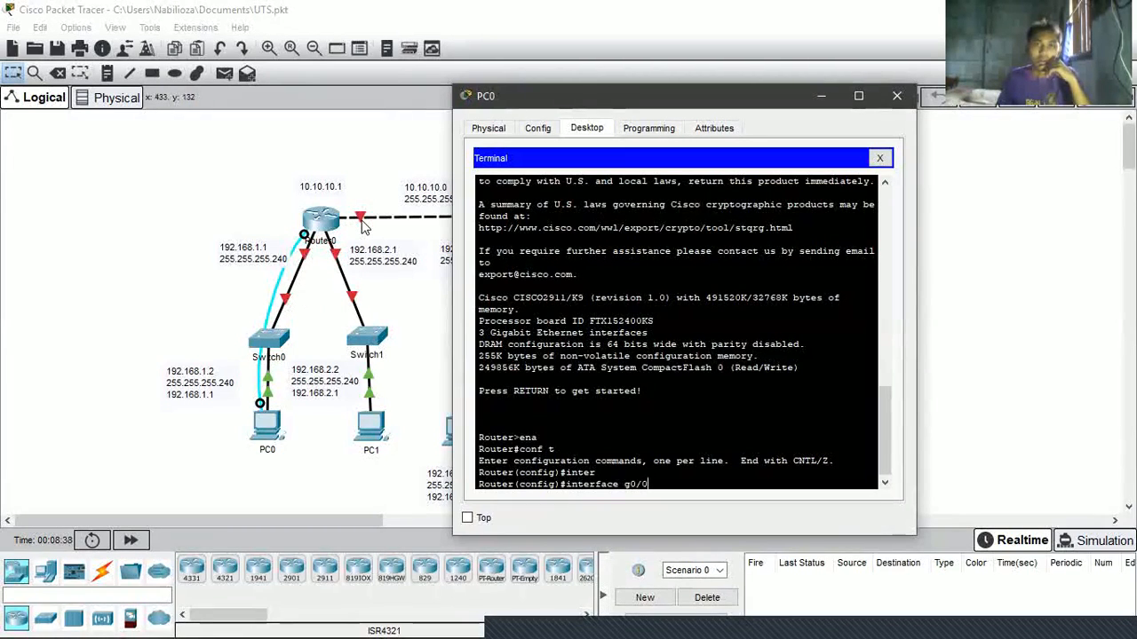
pyautogui.moveTo(348, 194); pyautogui.dragTo(371, 258)
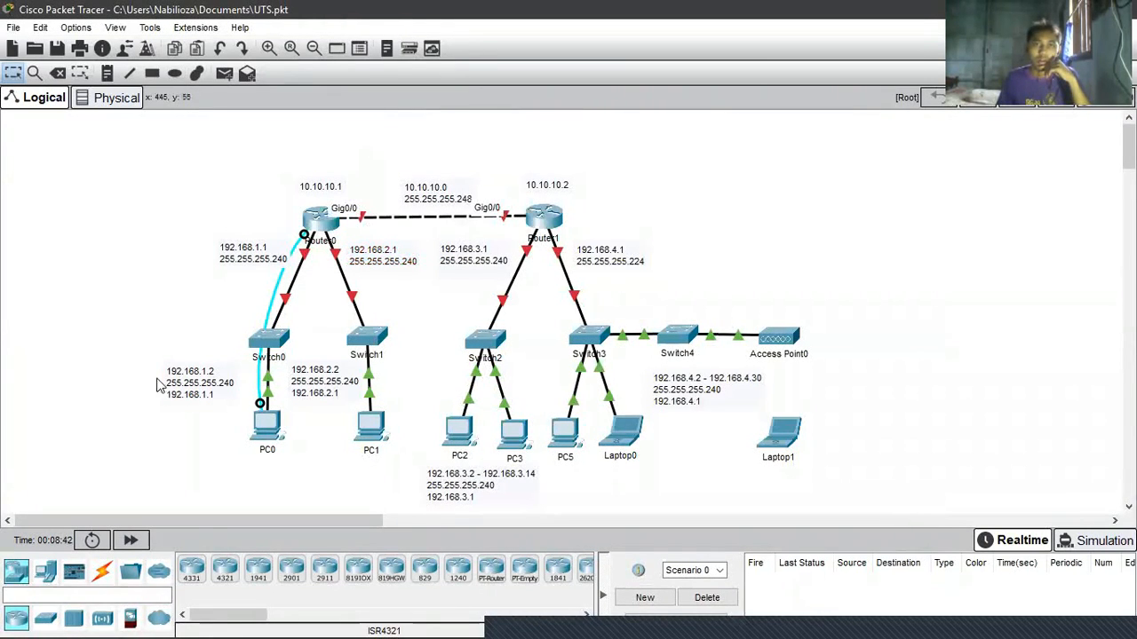
pyautogui.moveTo(103, 624)
pyautogui.click(214, 554)
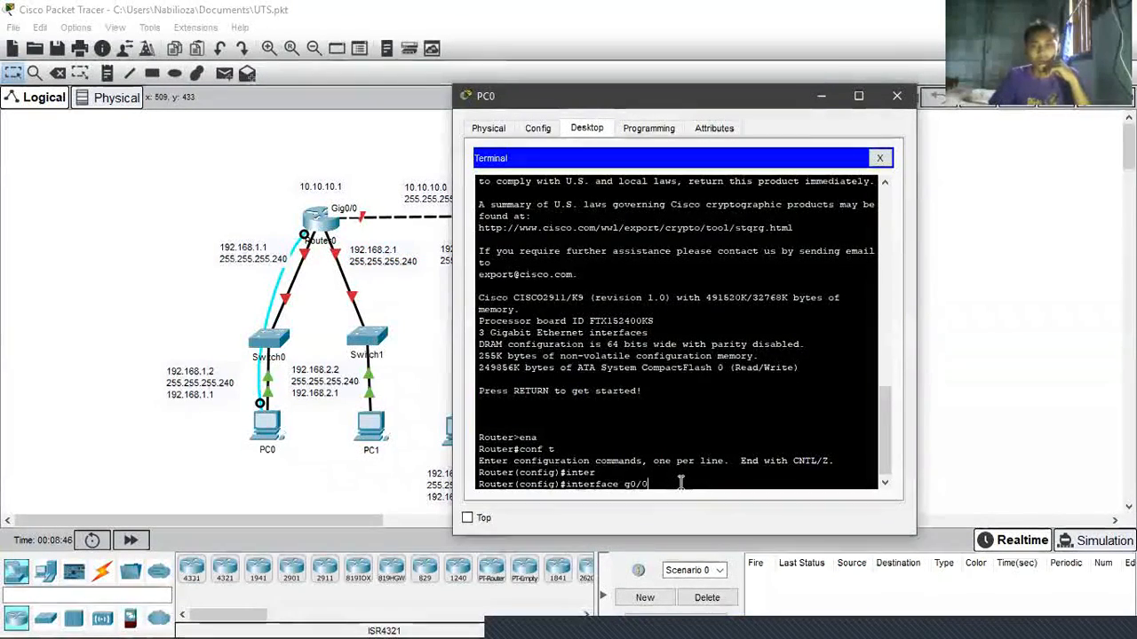
pyautogui.press('Return')
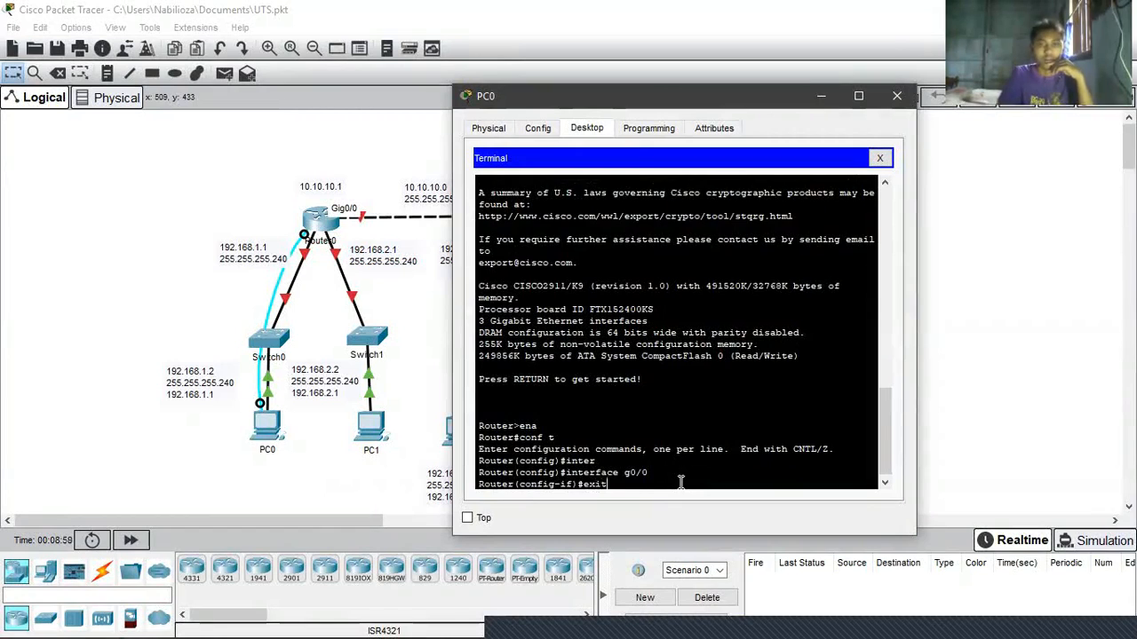
# Step: Exit interface configuration, re-enter it with the short form in g0/0, and compare the two command forms
pyautogui.write('exit')
pyautogui.press('Return')
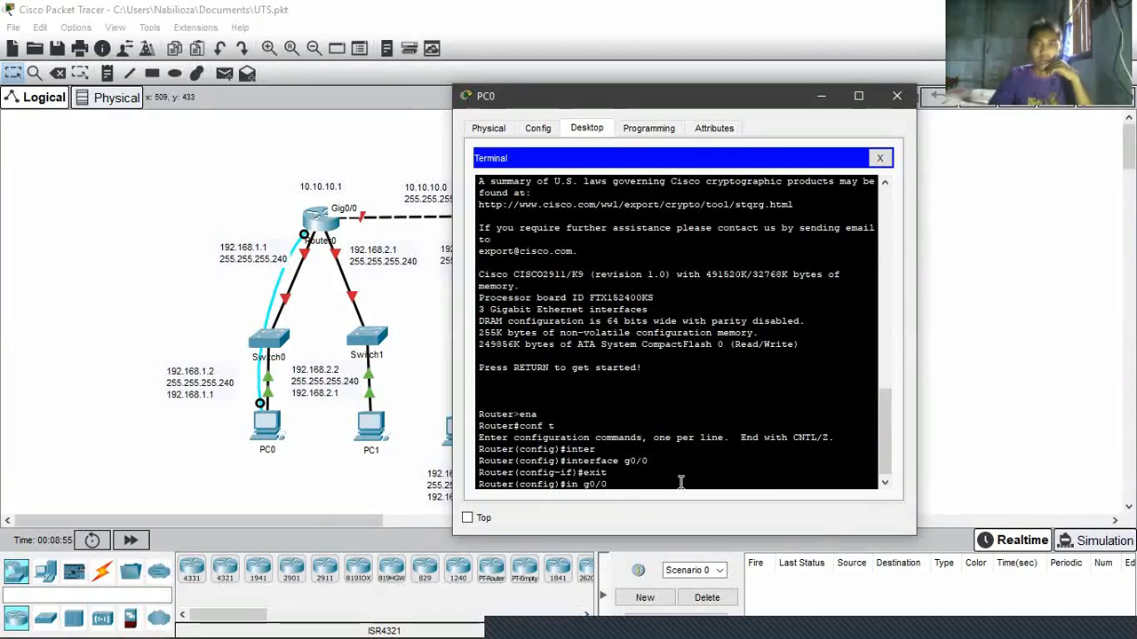
pyautogui.press('Return')
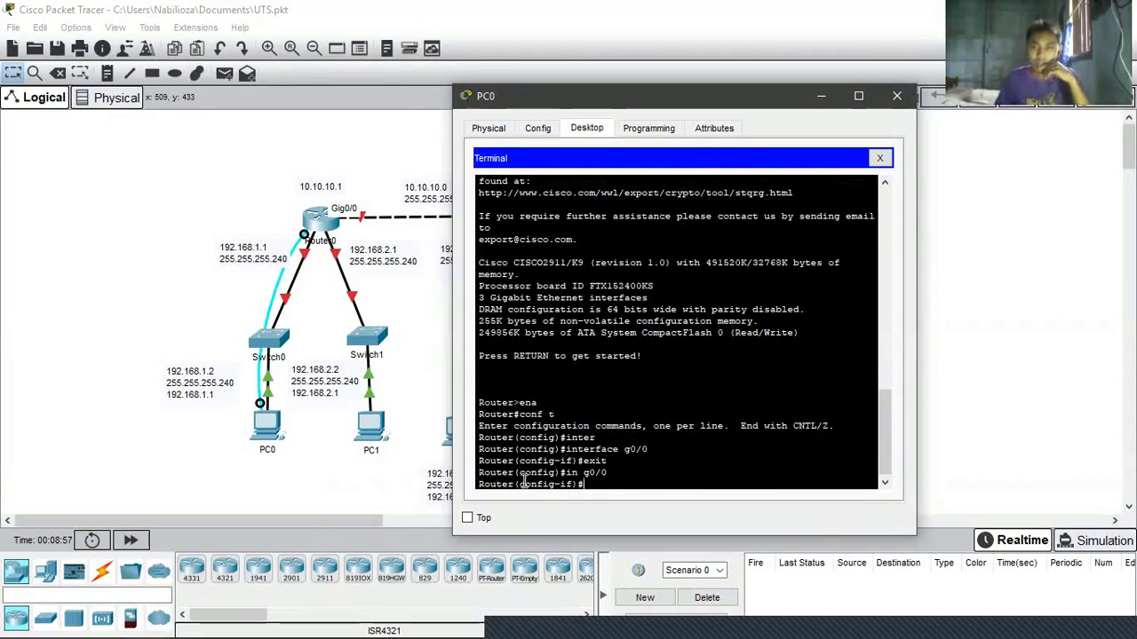
pyautogui.doubleClick(569, 473)
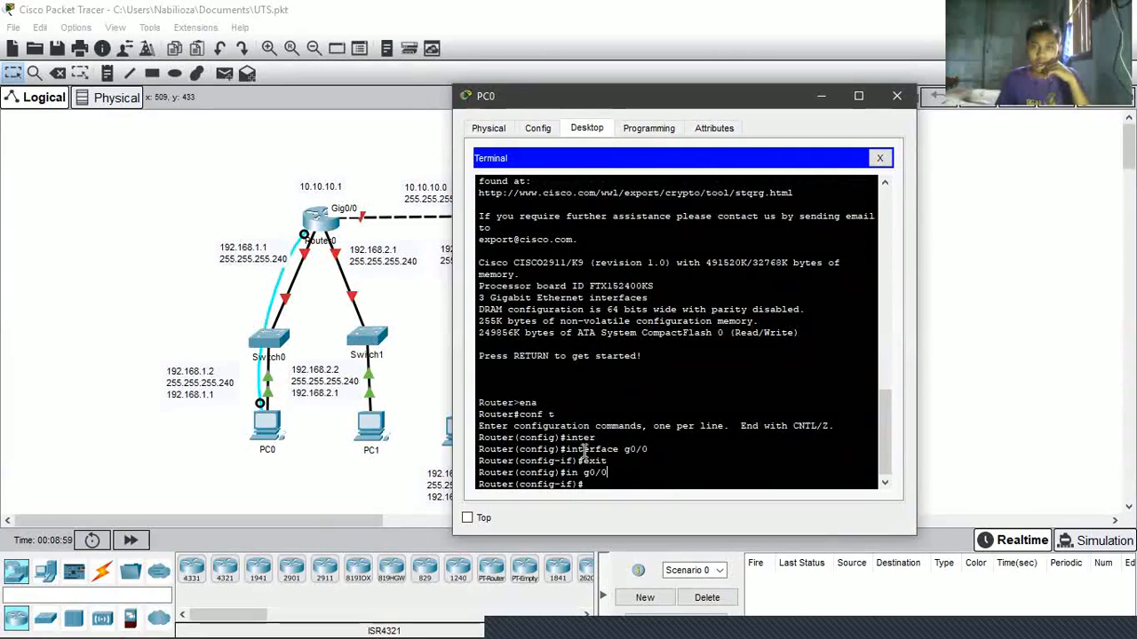
pyautogui.moveTo(578, 449); pyautogui.dragTo(642, 448)
pyautogui.click(641, 450)
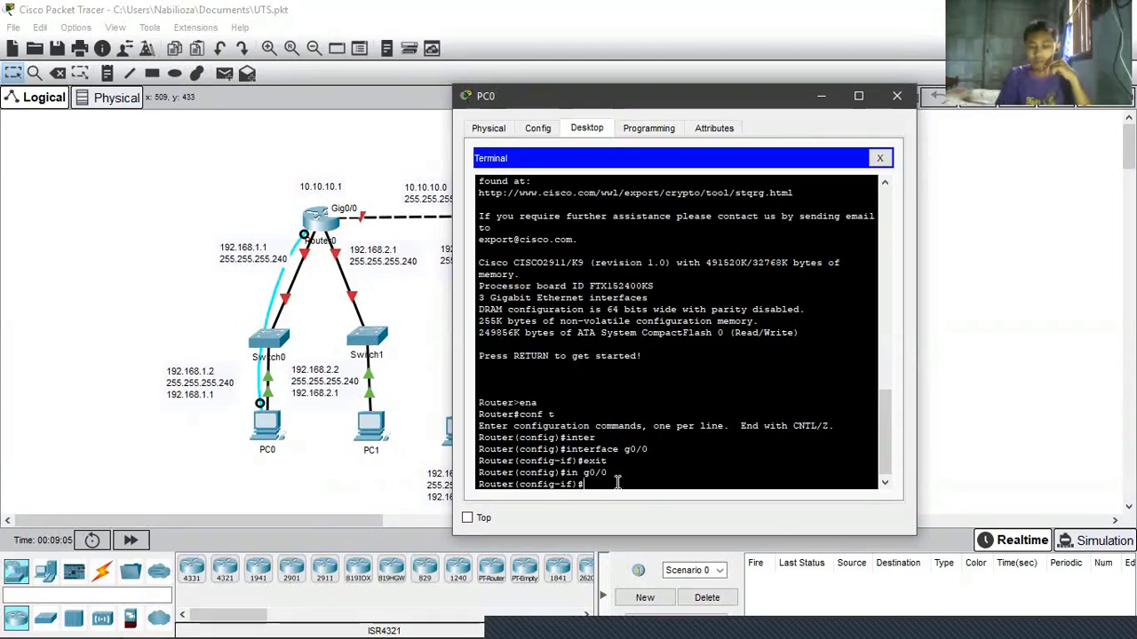
# Step: Begin the ip address command for interface g0/0, auto-completing it from the abbreviated form ip addr
pyautogui.write('ip')
pyautogui.write(' add')
pyautogui.write('r')
pyautogui.press('Tab')
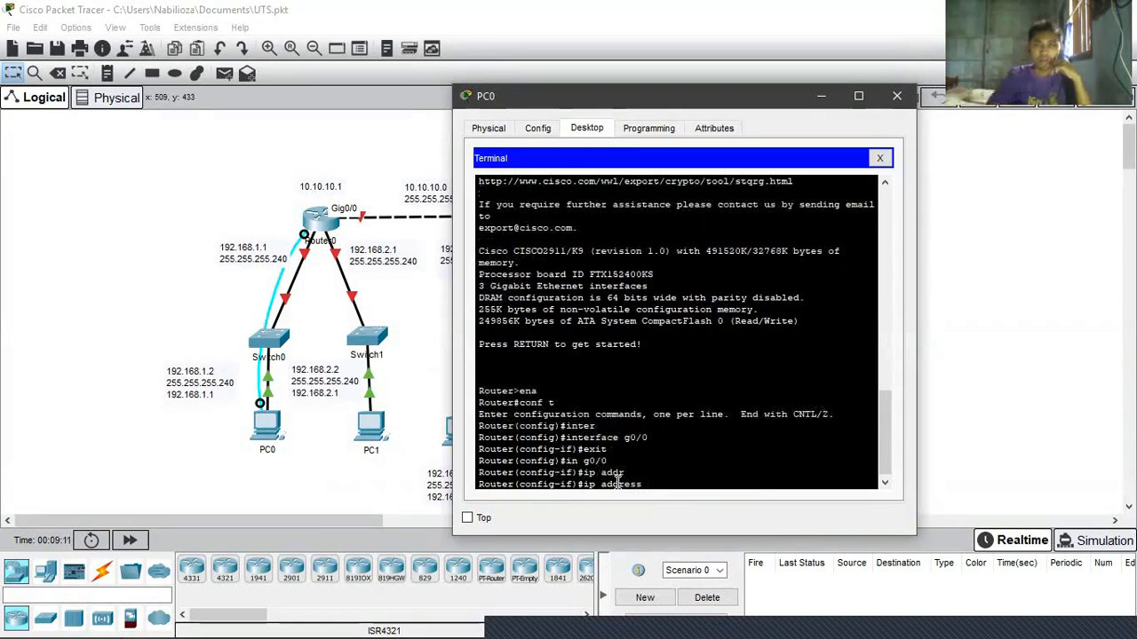
pyautogui.write('192.168')
pyautogui.press('BackSpace')
pyautogui.press('BackSpace')
pyautogui.press('BackSpace')
pyautogui.press('BackSpace')
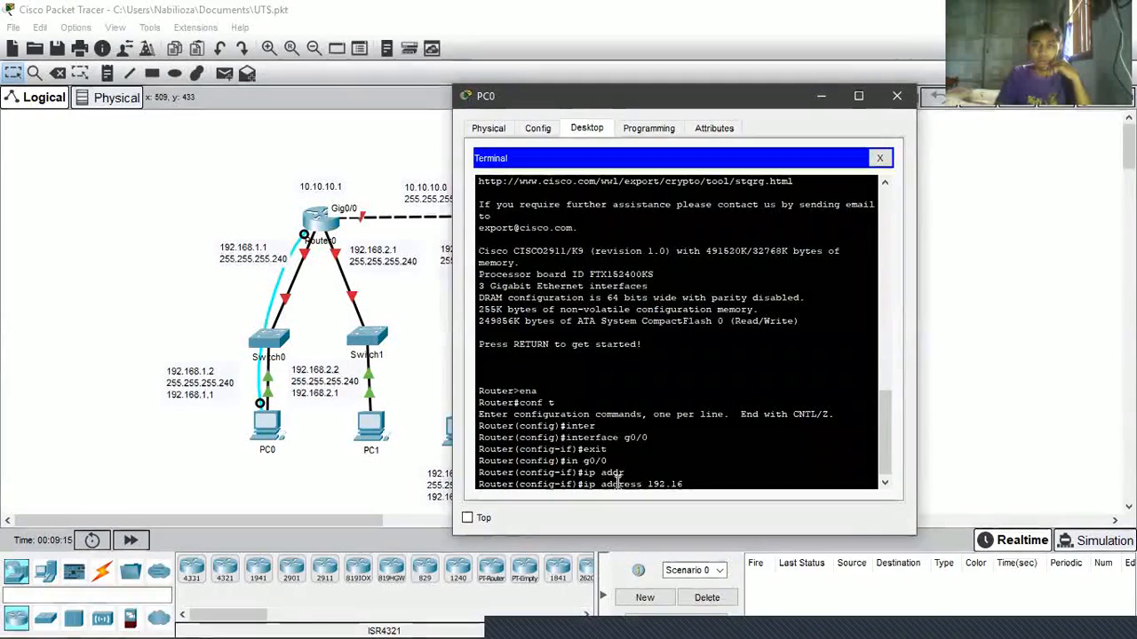
pyautogui.press('BackSpace')
pyautogui.press('BackSpace')
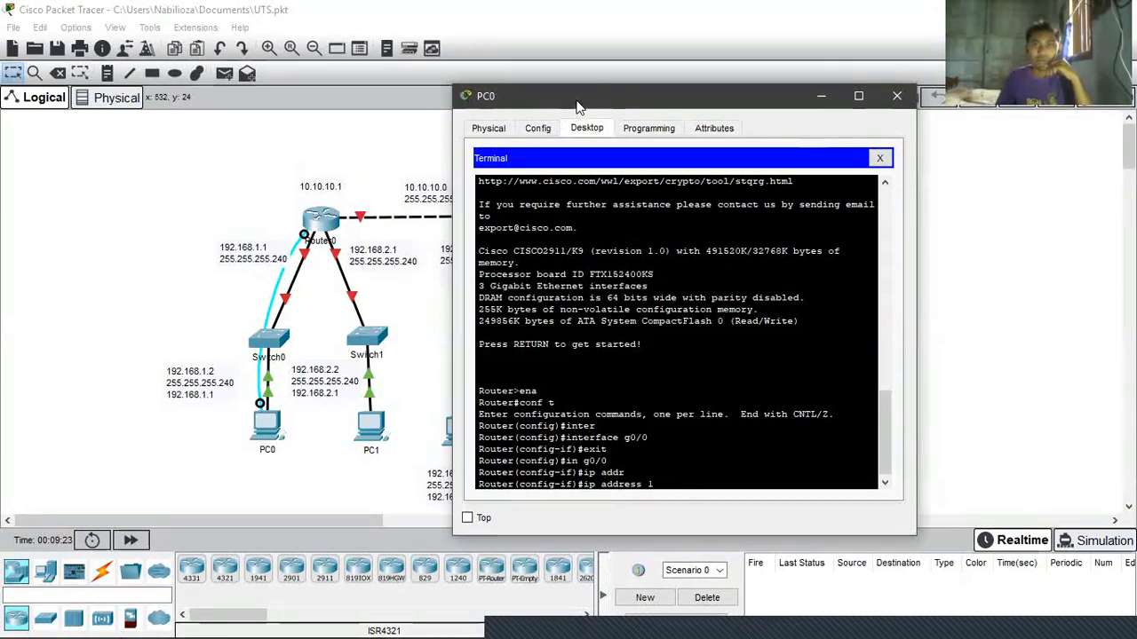
# Step: Assign IP address 10.10.10.1 with subnet mask 255.255.255.248 to g0/0, moving the terminal window clear of the topology's address labels
pyautogui.moveTo(593, 105); pyautogui.dragTo(716, 118)
pyautogui.write('0.10.10.1')
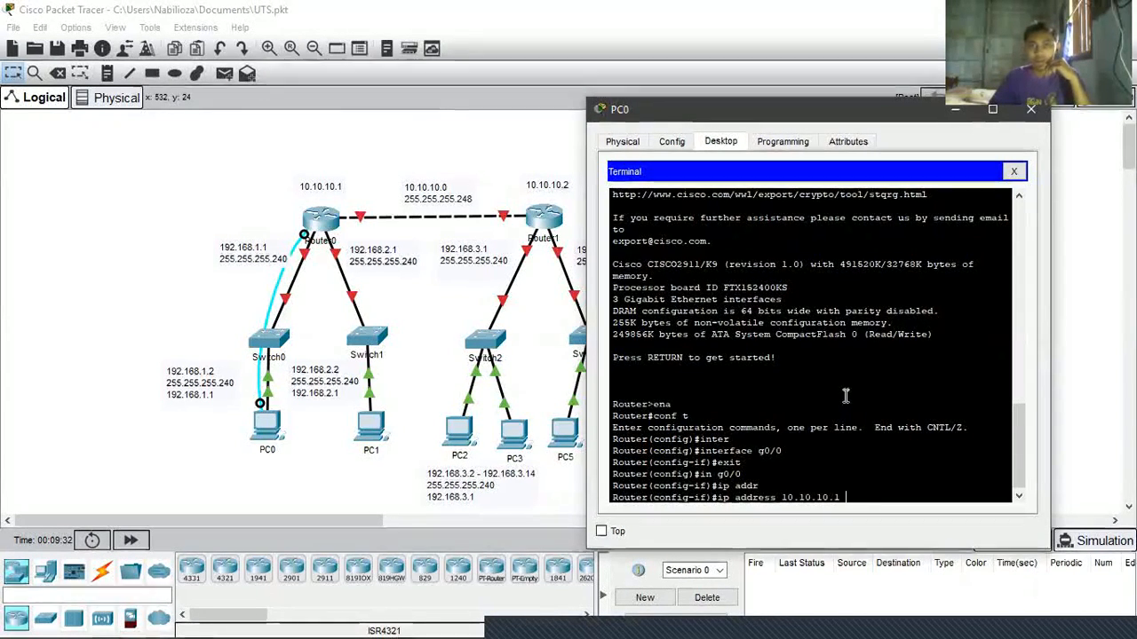
pyautogui.write('255.2')
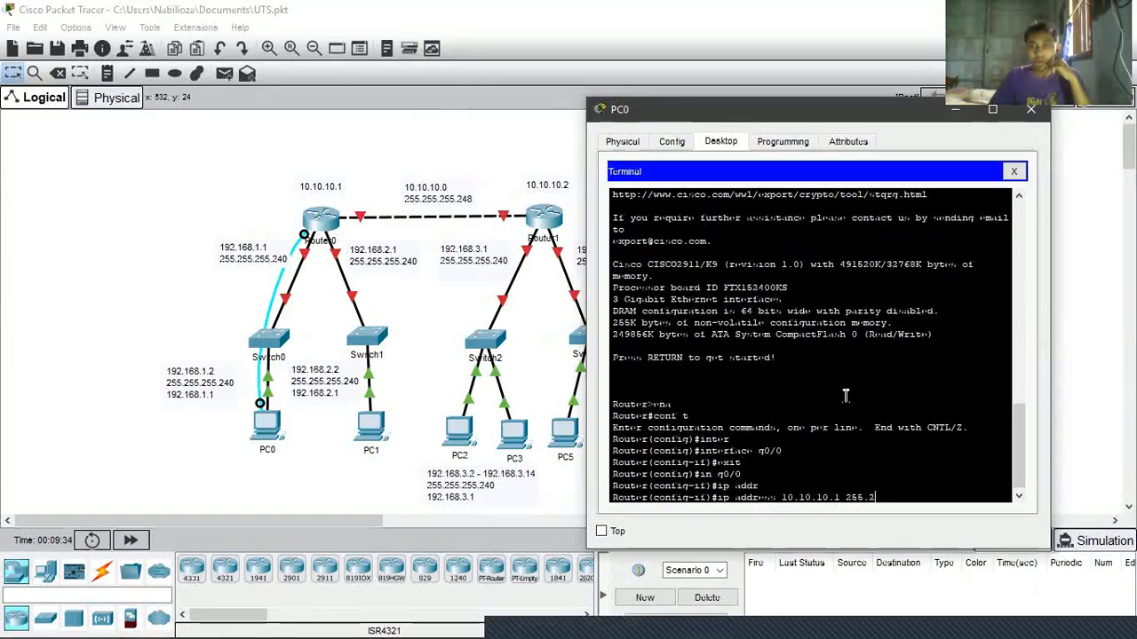
pyautogui.write('55.255.')
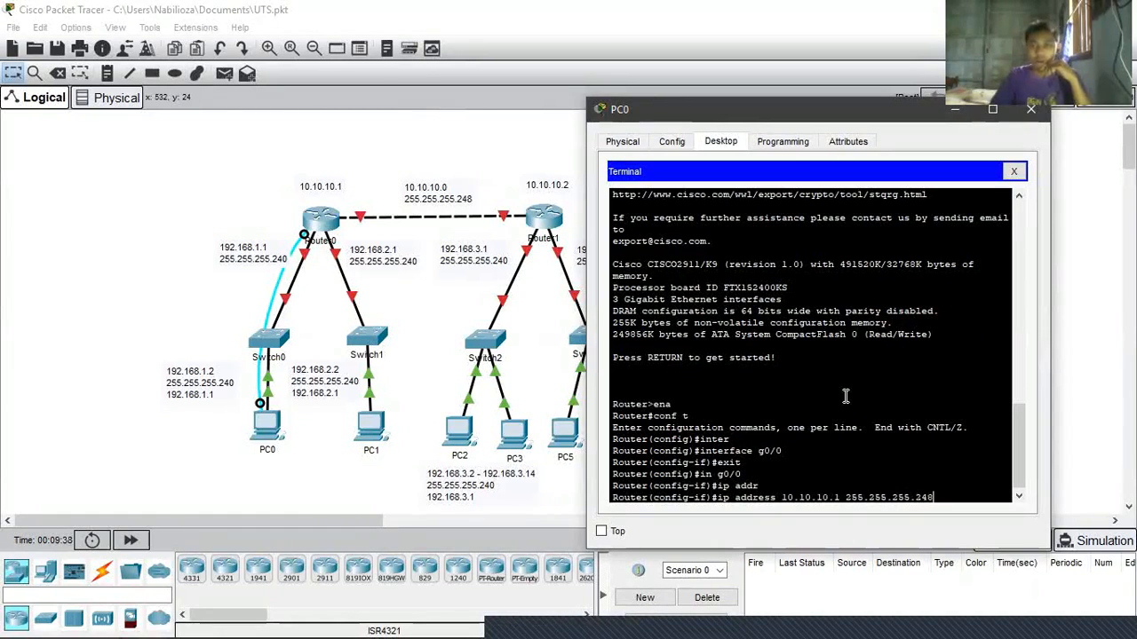
pyautogui.write('248')
pyautogui.press('Return')
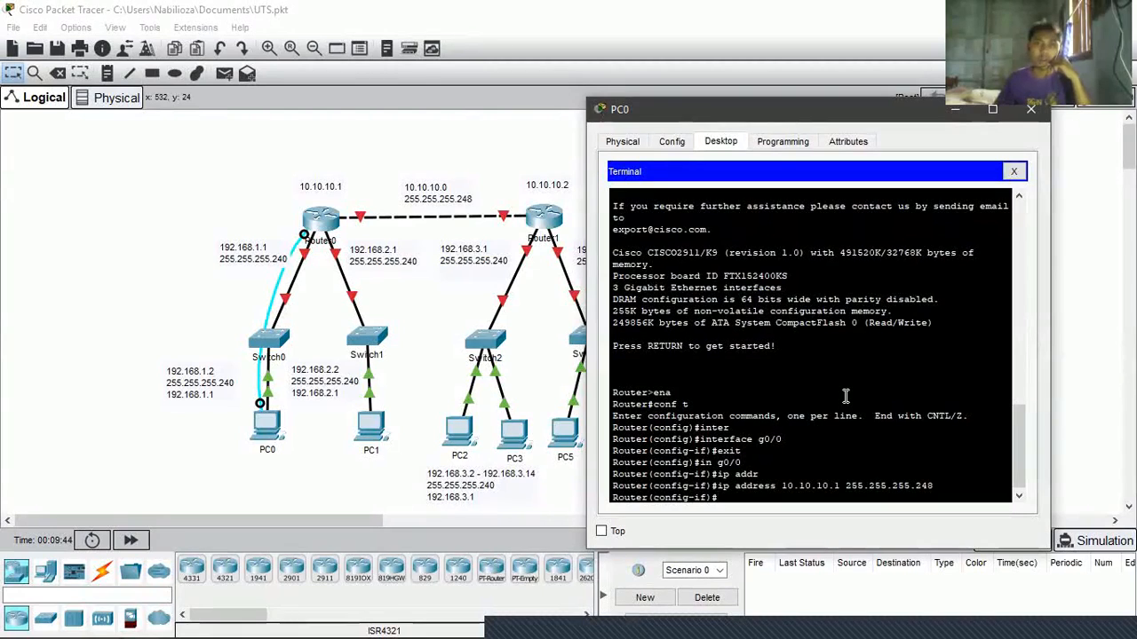
# Step: Enable interface g0/0 with no shutdown, examine its link status message, and return to the interface prompt
pyautogui.write('no shu')
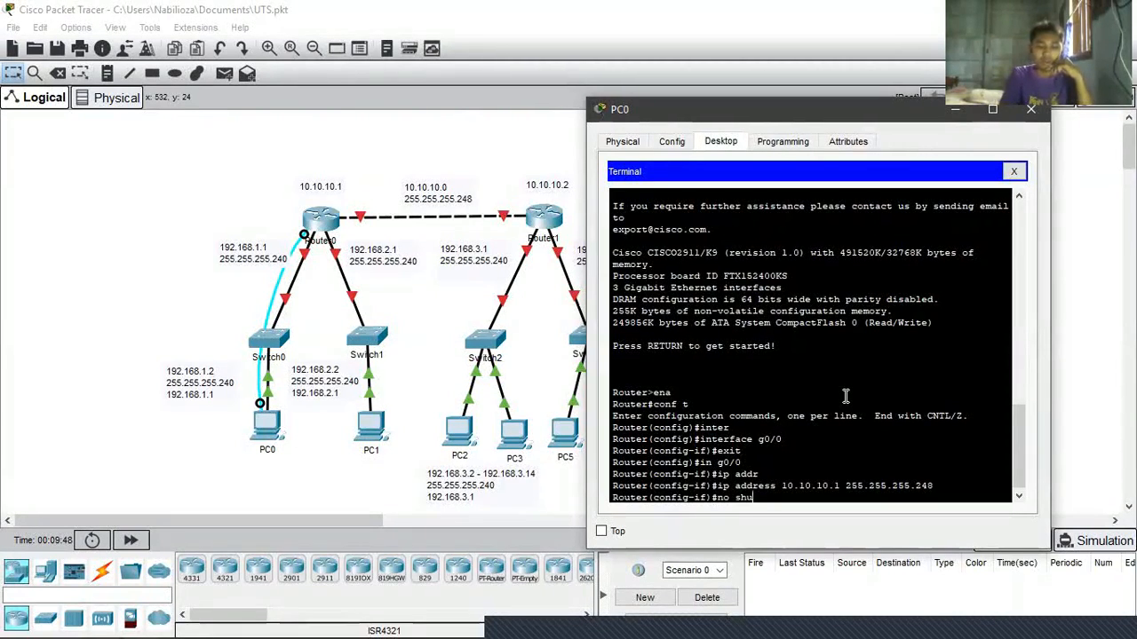
pyautogui.write('tdow')
pyautogui.press('Tab')
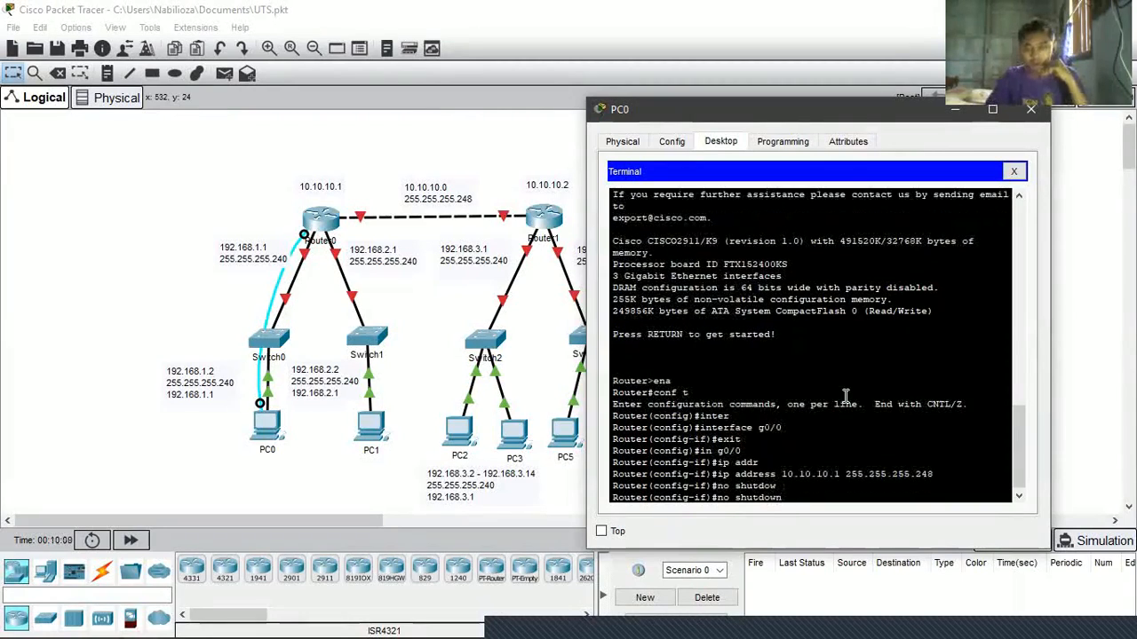
pyautogui.press('Return')
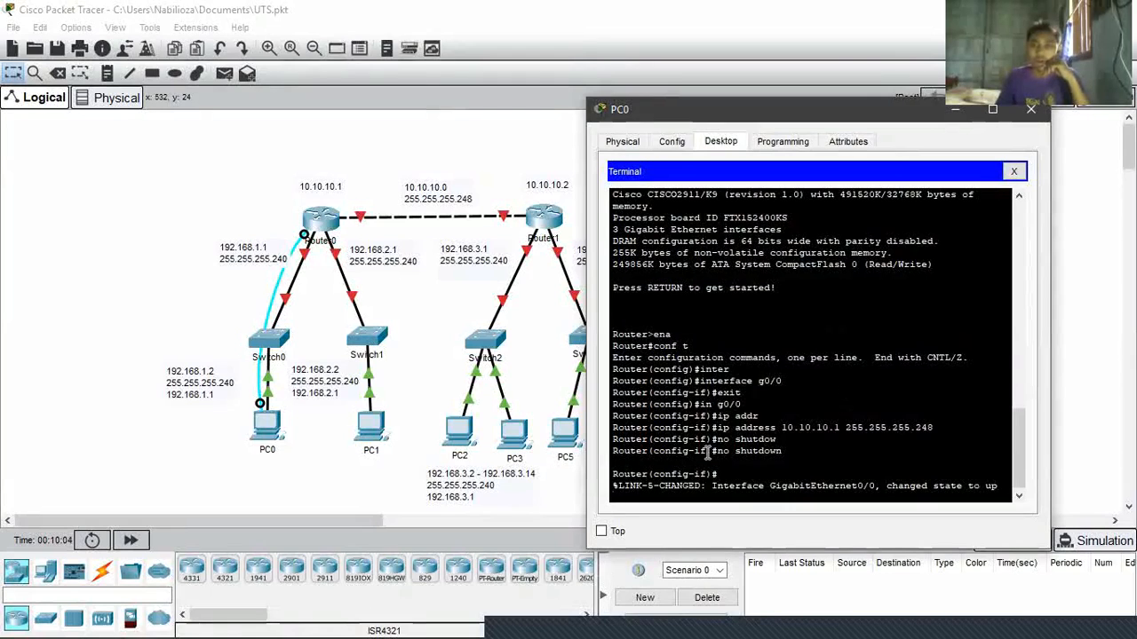
pyautogui.moveTo(641, 485); pyautogui.dragTo(709, 487)
pyautogui.click(709, 487)
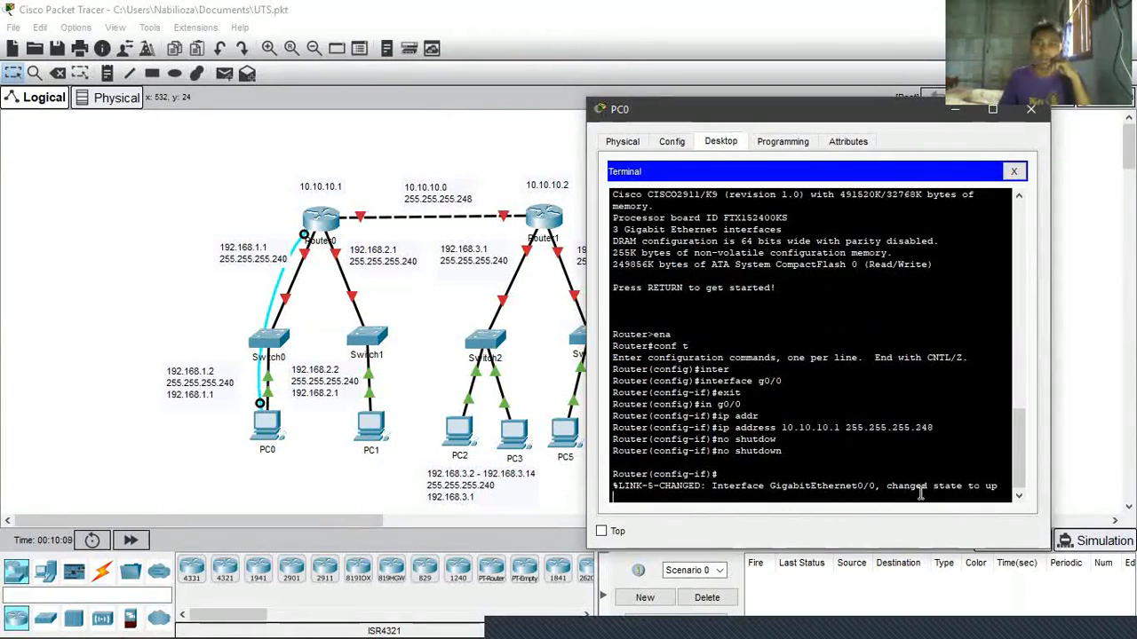
pyautogui.moveTo(892, 489); pyautogui.dragTo(946, 497)
pyautogui.click(975, 493)
pyautogui.click(947, 497)
pyautogui.press('Return')
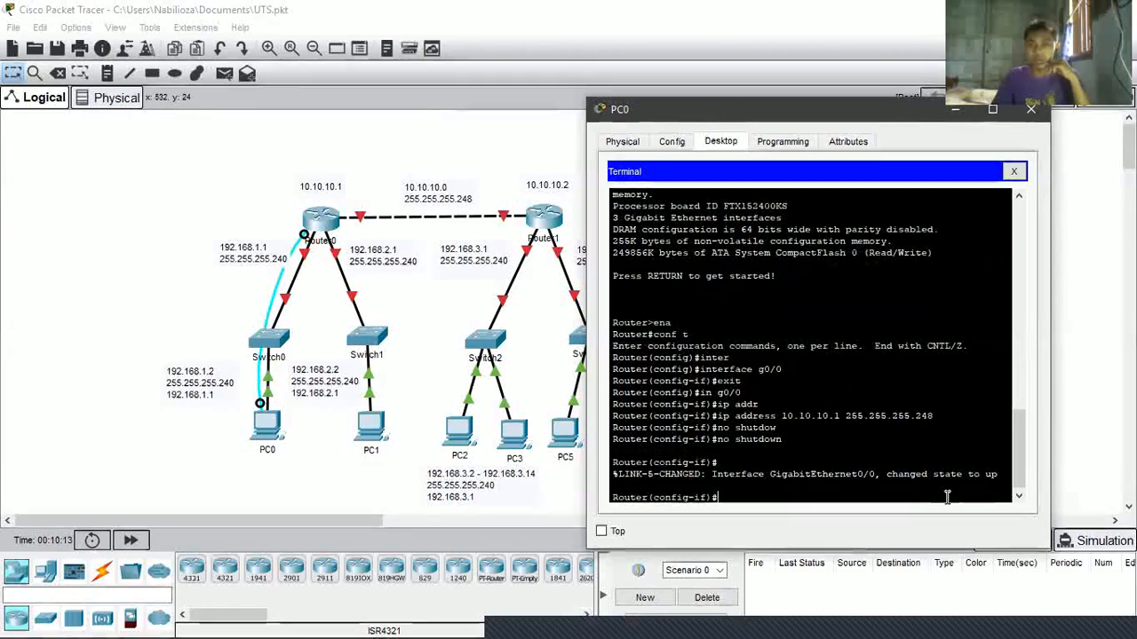
# Step: Exit the g0/0 interface configuration and enter interface configuration for the second port with in g0/1
pyautogui.write('e')
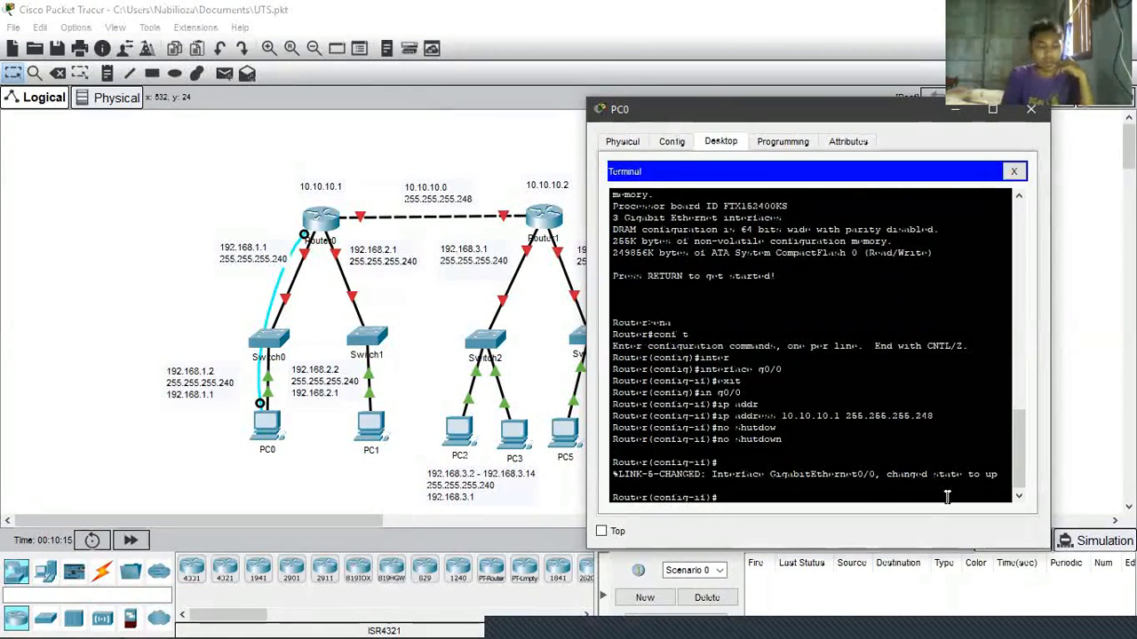
pyautogui.write('xit')
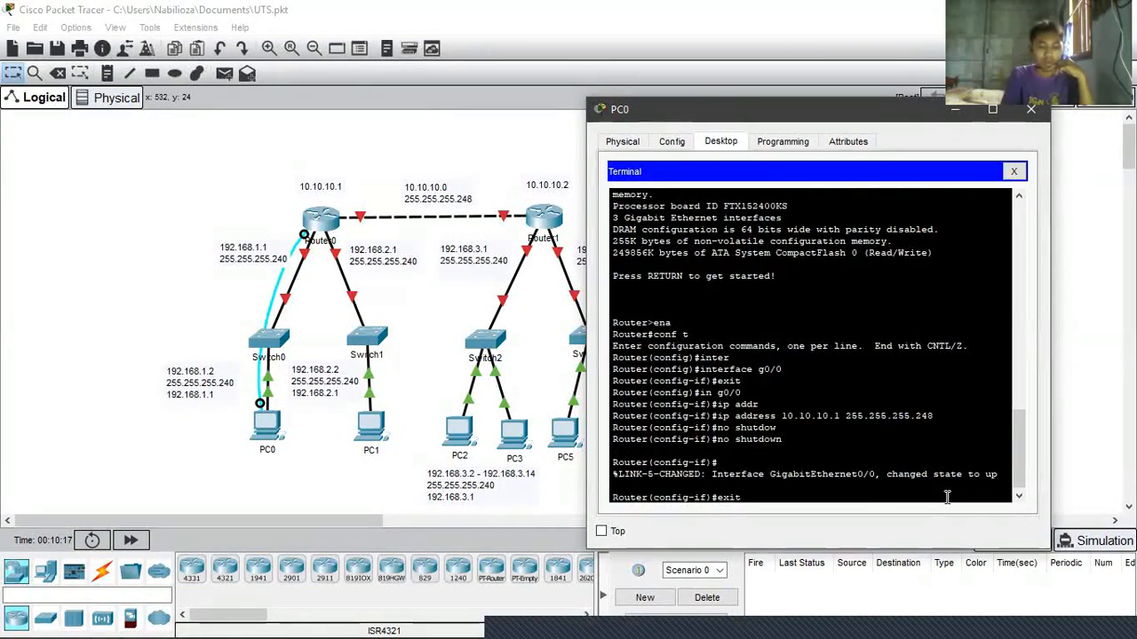
pyautogui.press('Return')
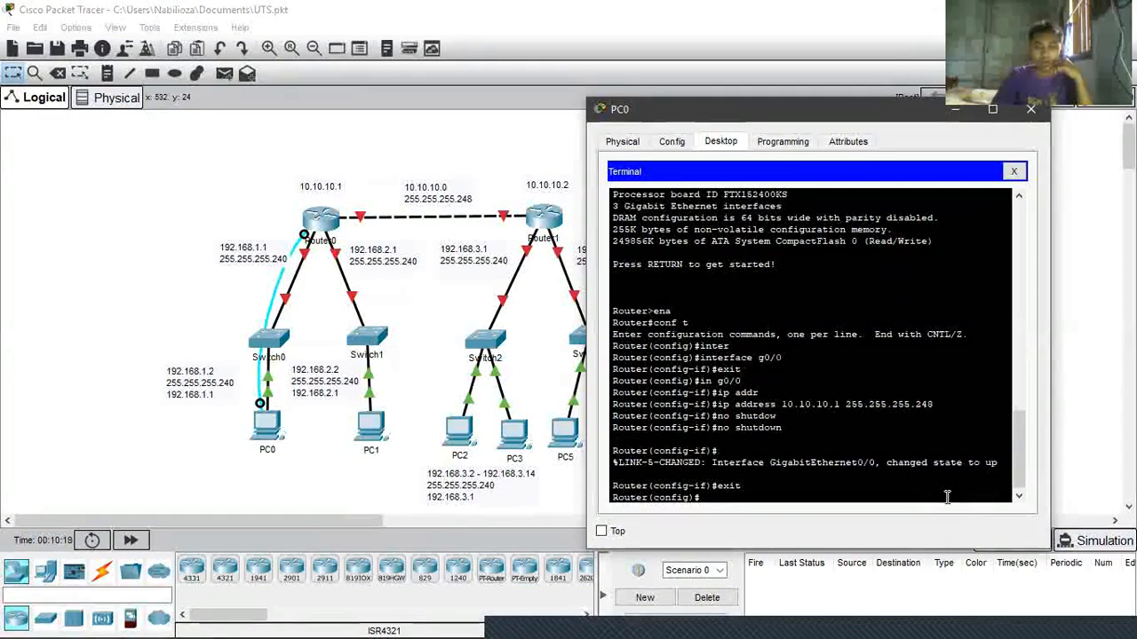
pyautogui.write('ip')
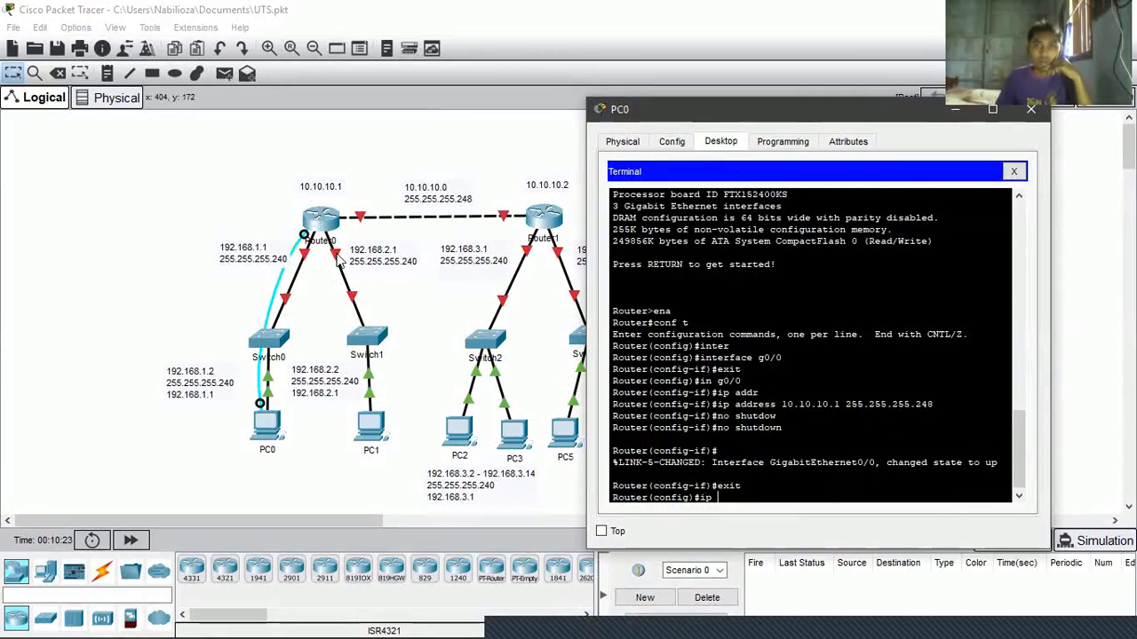
pyautogui.press('BackSpace')
pyautogui.press('BackSpace')
pyautogui.write('n g')
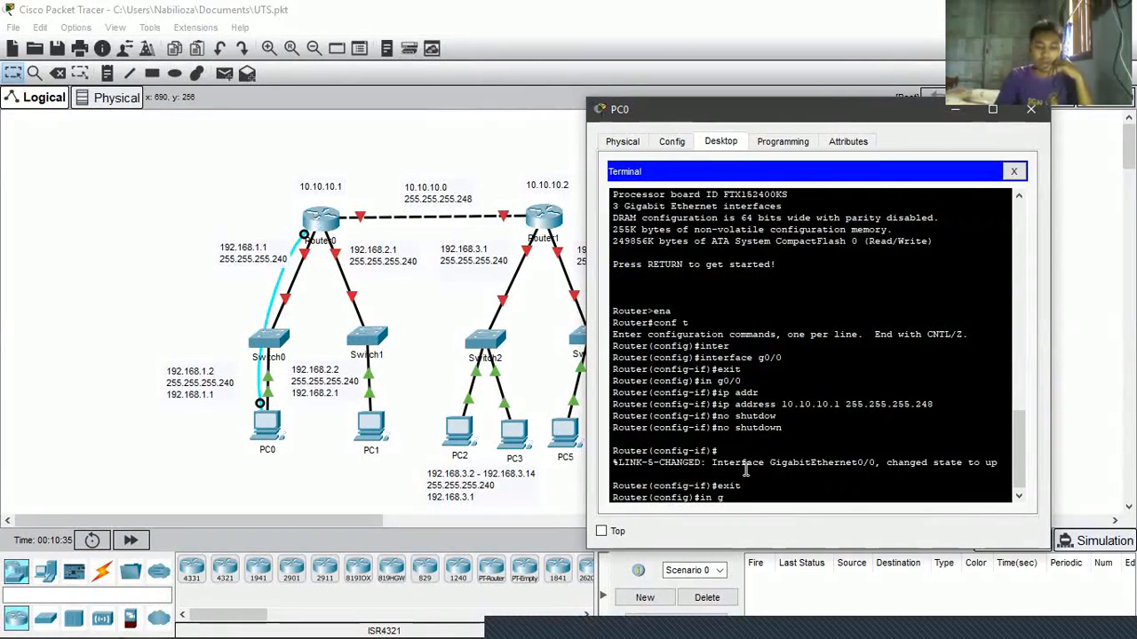
pyautogui.write('0/1')
pyautogui.press('Return')
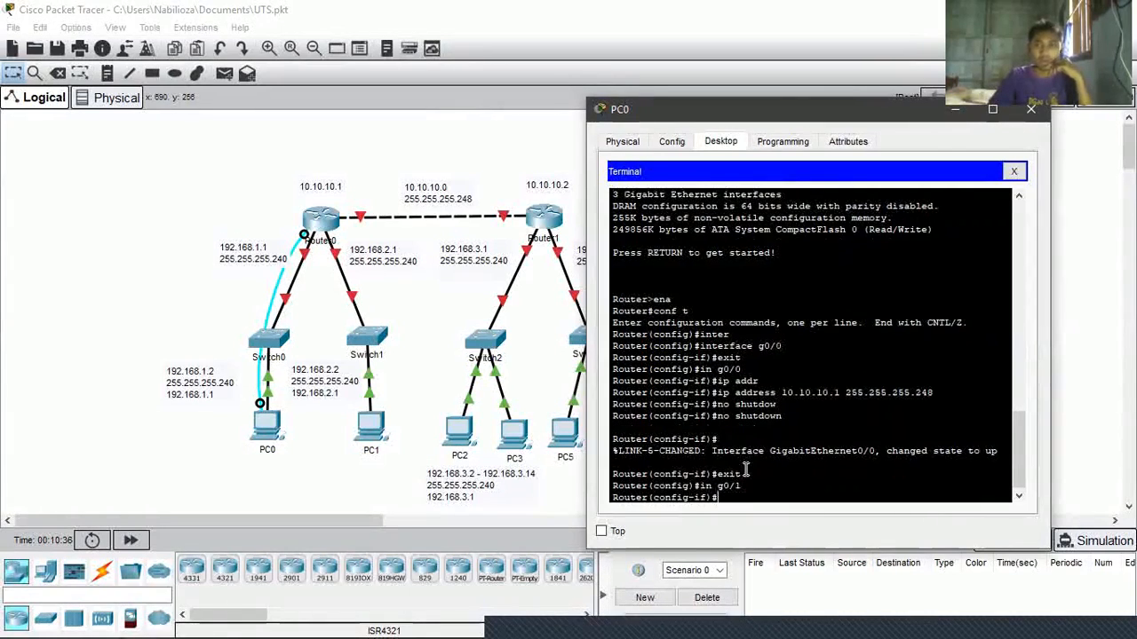
# Step: Assign IP address 192.168.1.1 with subnet mask 255.255.255.240 to interface g0/1 using the short command ip add
pyautogui.write('ip')
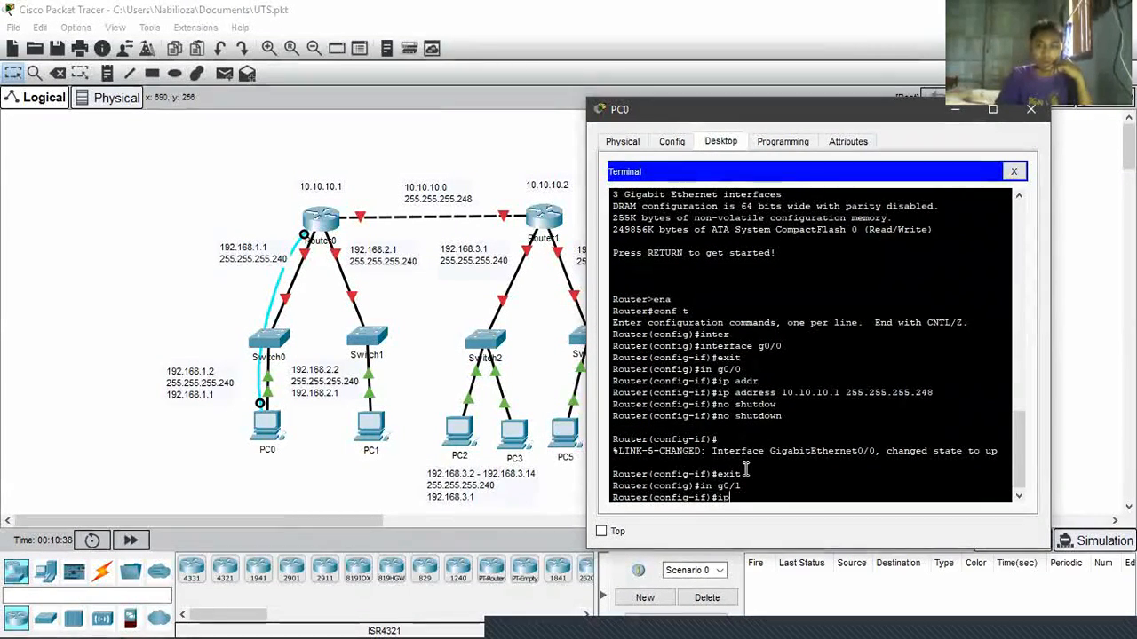
pyautogui.write(' add 192.')
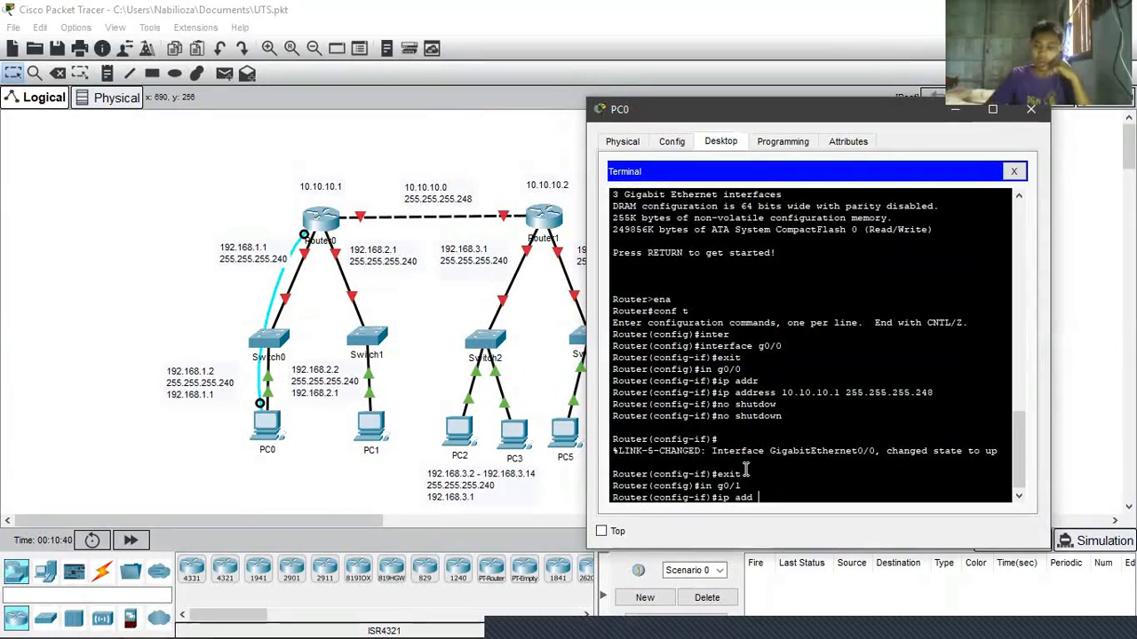
pyautogui.write('168')
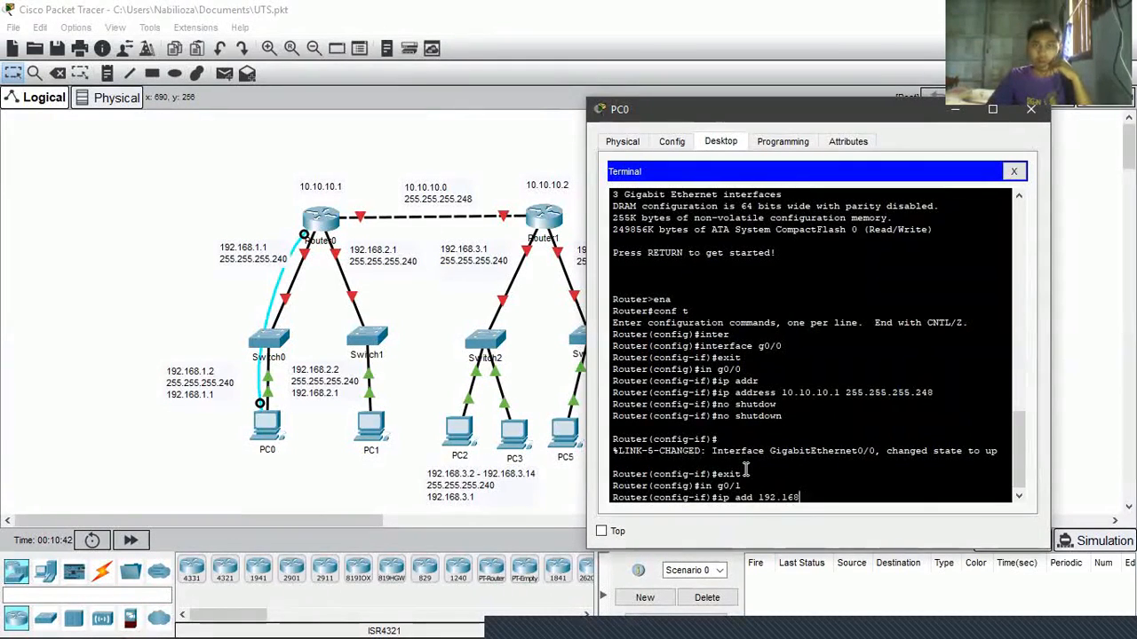
pyautogui.write('.1.1 255.255')
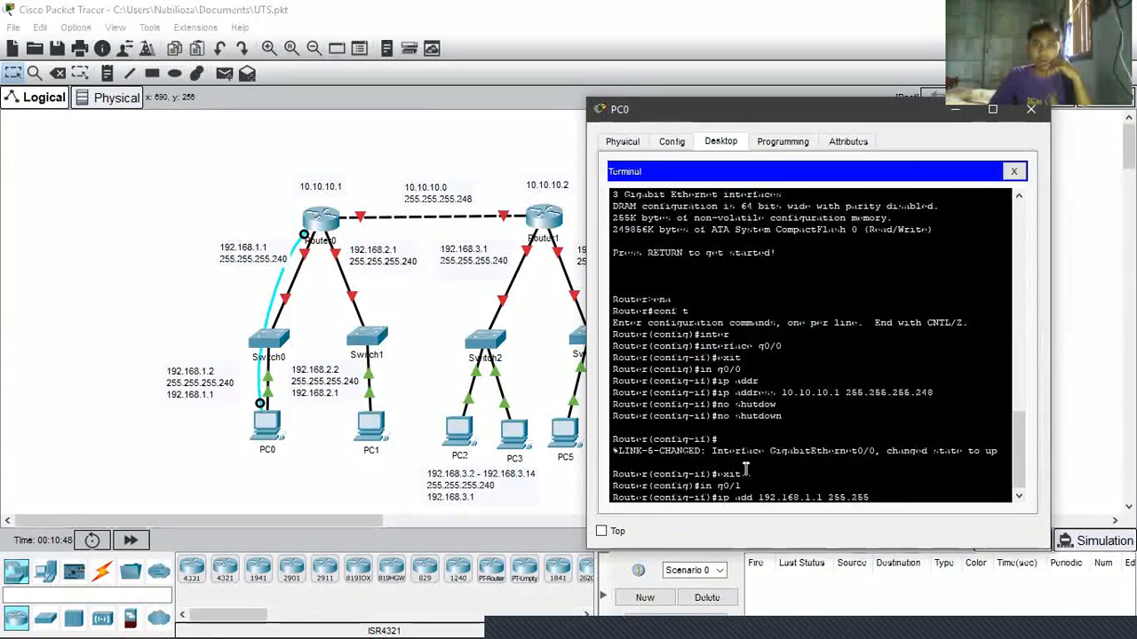
pyautogui.write('.255.255')
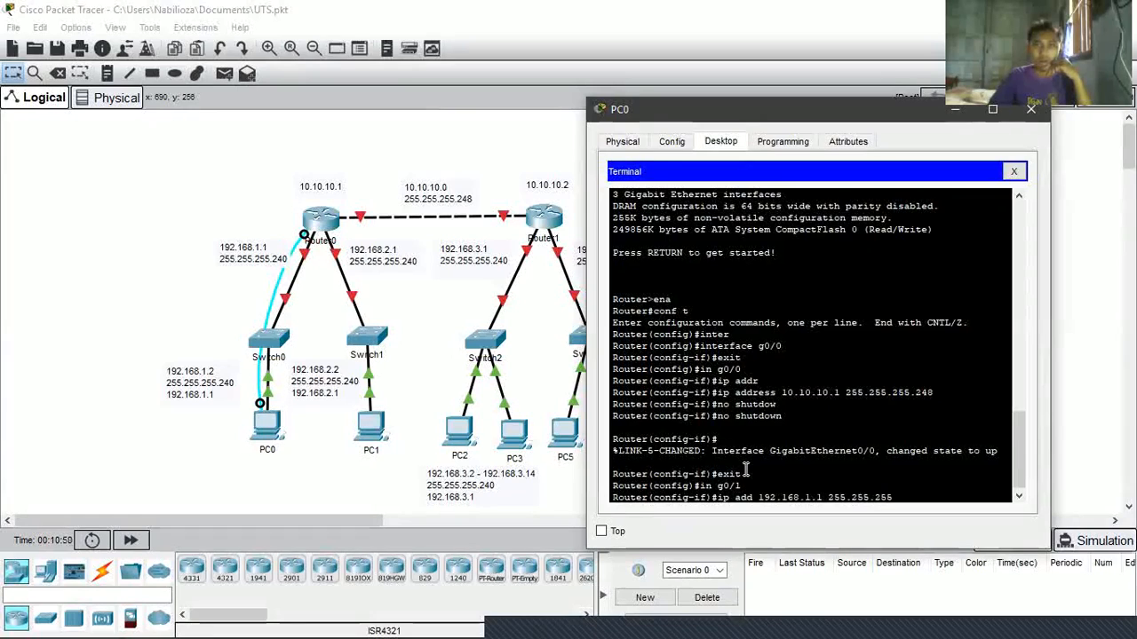
pyautogui.write('240')
pyautogui.press('Return')
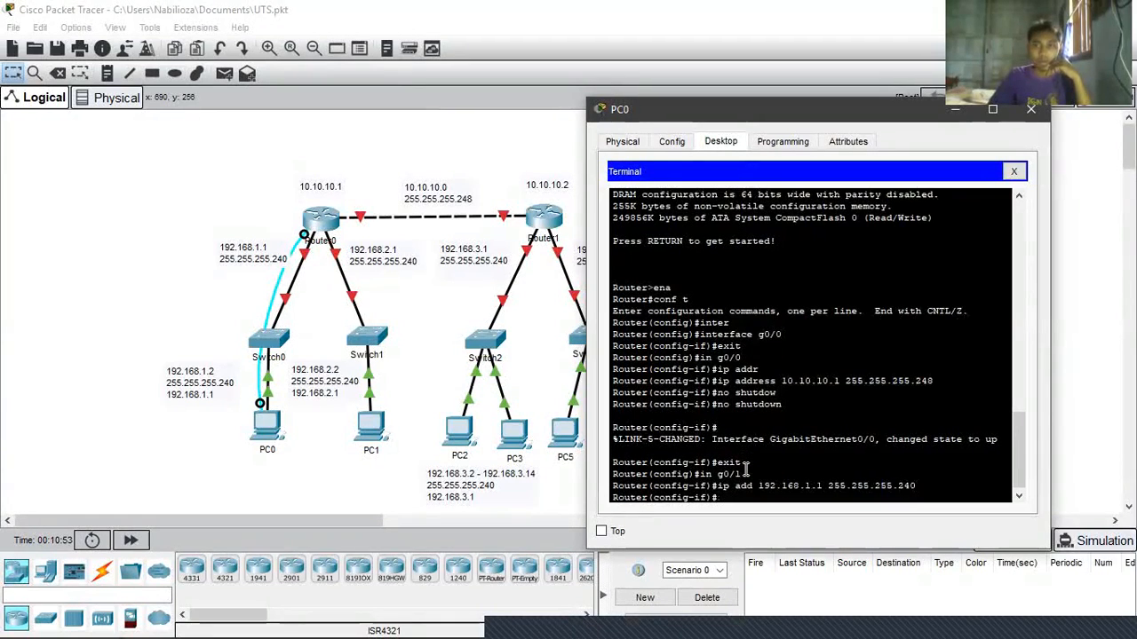
# Step: Enable interface g0/1 with the abbreviated command no sh
pyautogui.write('no')
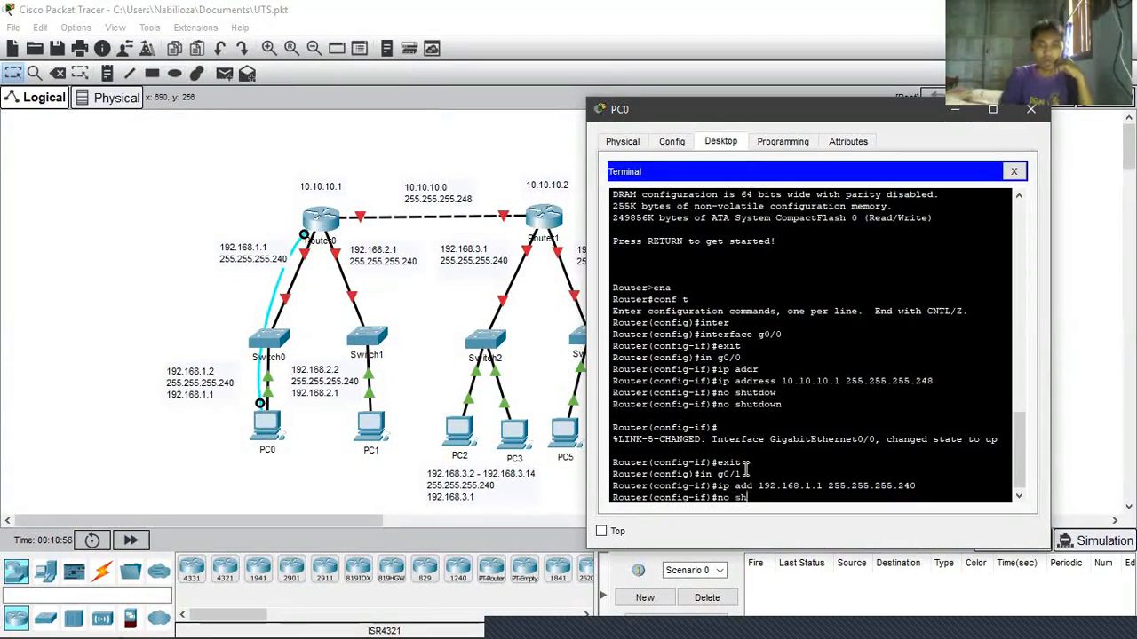
pyautogui.write(' sh')
pyautogui.press('Return')
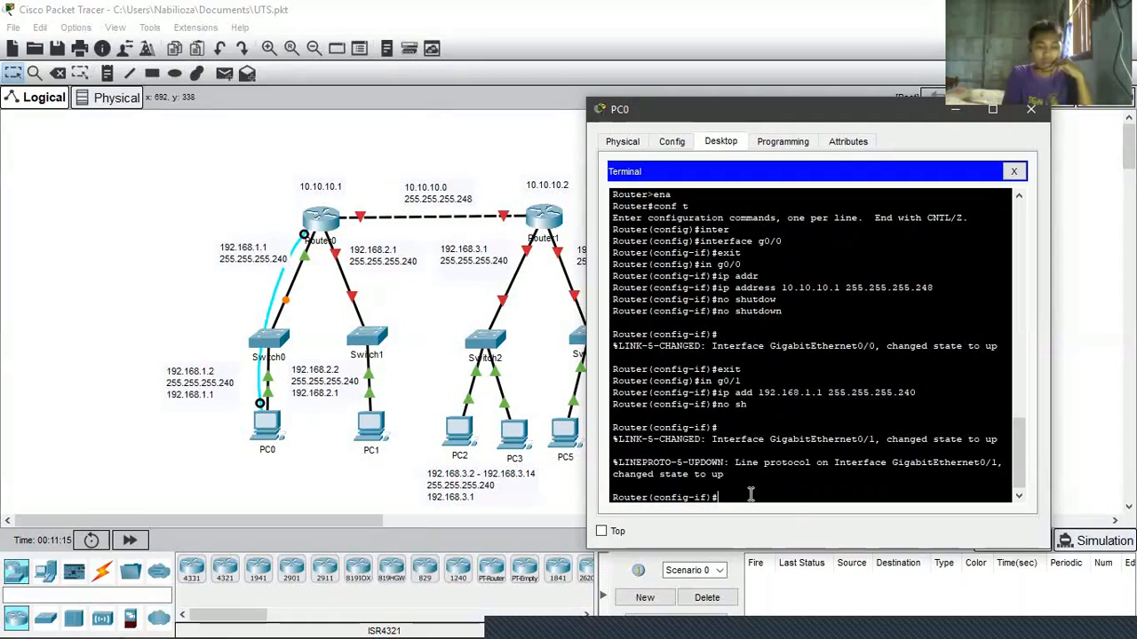
# Step: End the configuration session directly back to privileged mode, and re-enter global configuration mode with conf t
pyautogui.hotkey('ctrl', 'z')
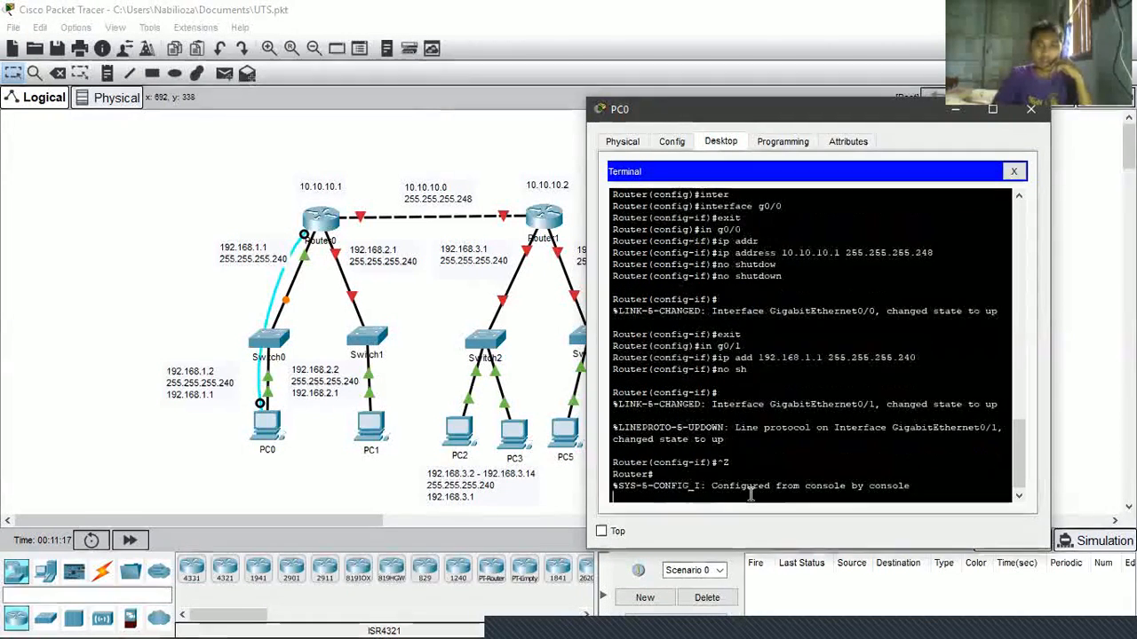
pyautogui.press('Return')
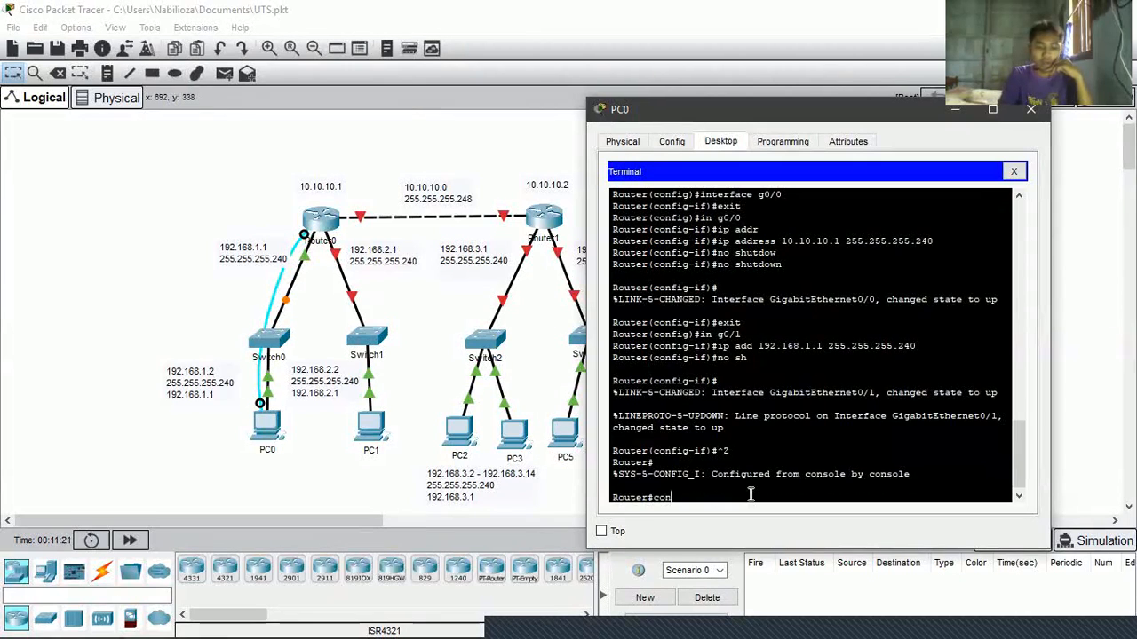
pyautogui.write('conf t')
pyautogui.press('Return')
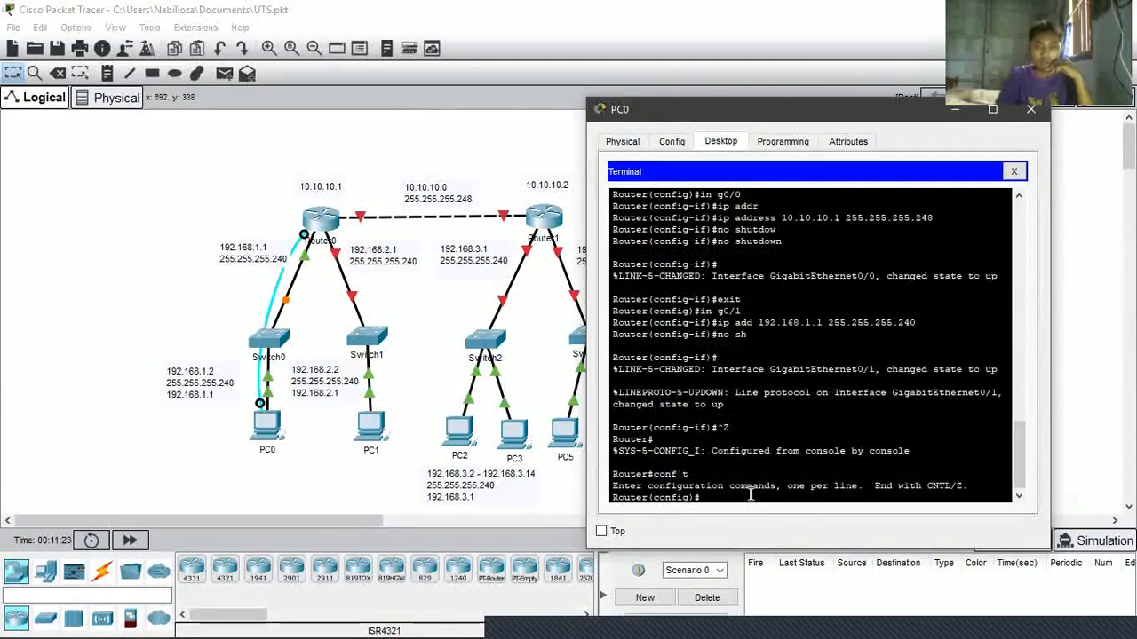
# Step: Enter interface g0/2 and assign it IP address 192.168.2.1 with subnet mask 255.255.255.240
pyautogui.write('in')
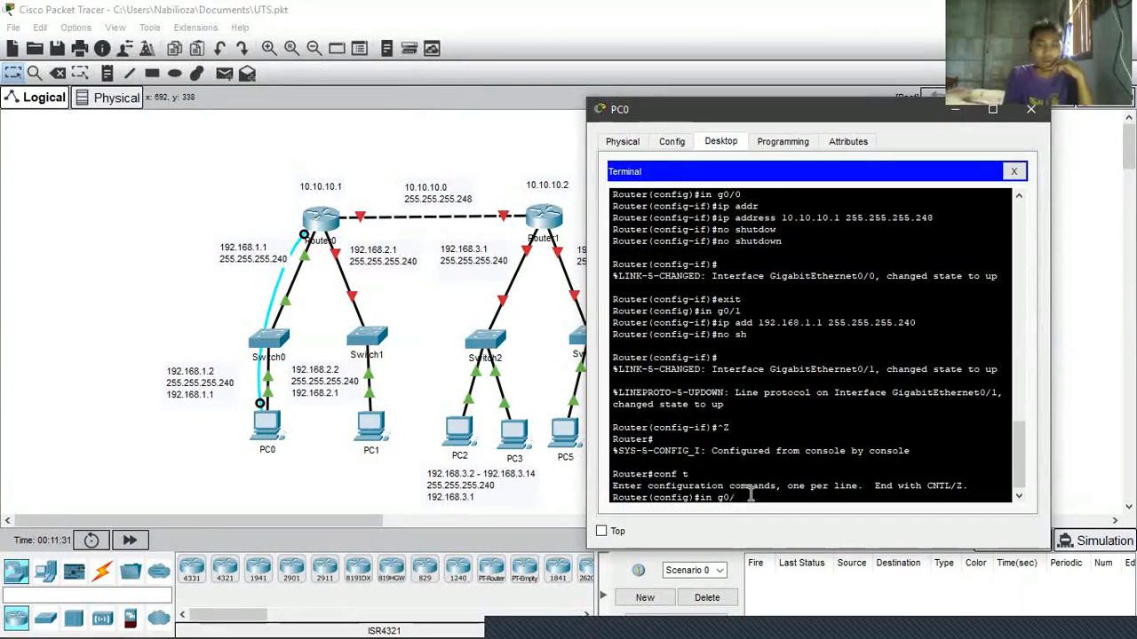
pyautogui.write('g0/2')
pyautogui.press('Return')
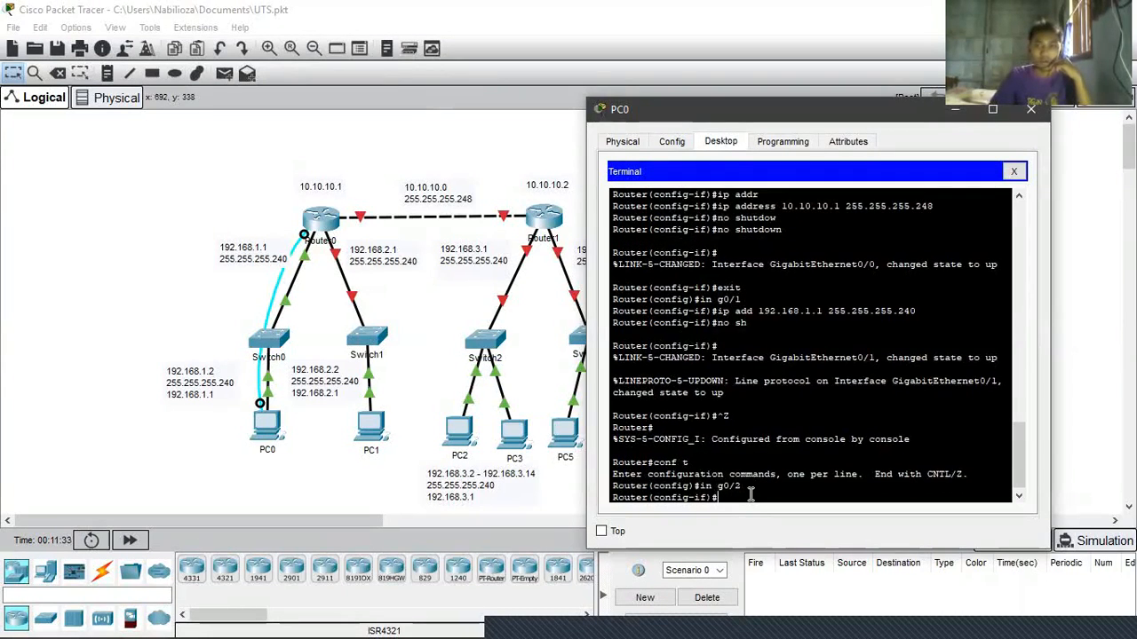
pyautogui.write('ip a')
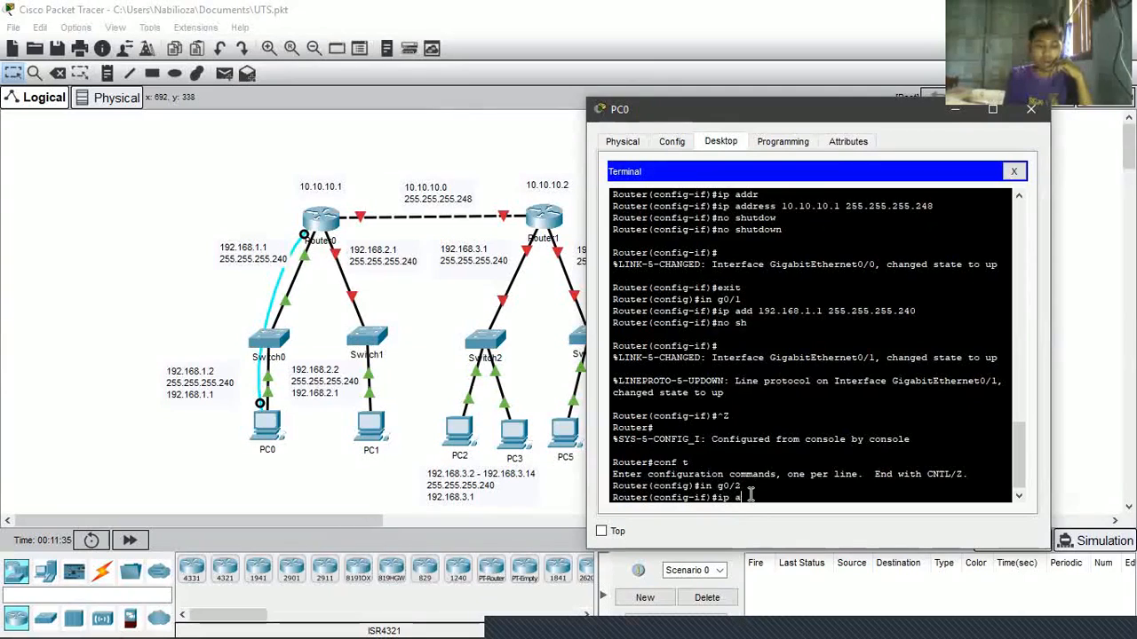
pyautogui.write('dd 192.168.2.')
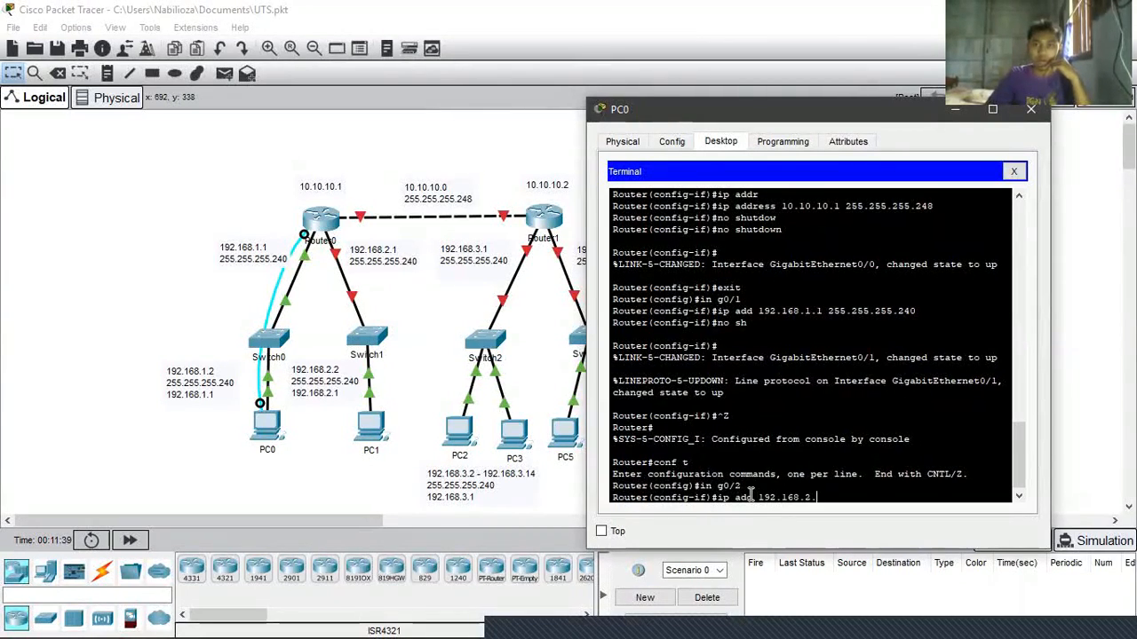
pyautogui.write('1 255.255.255')
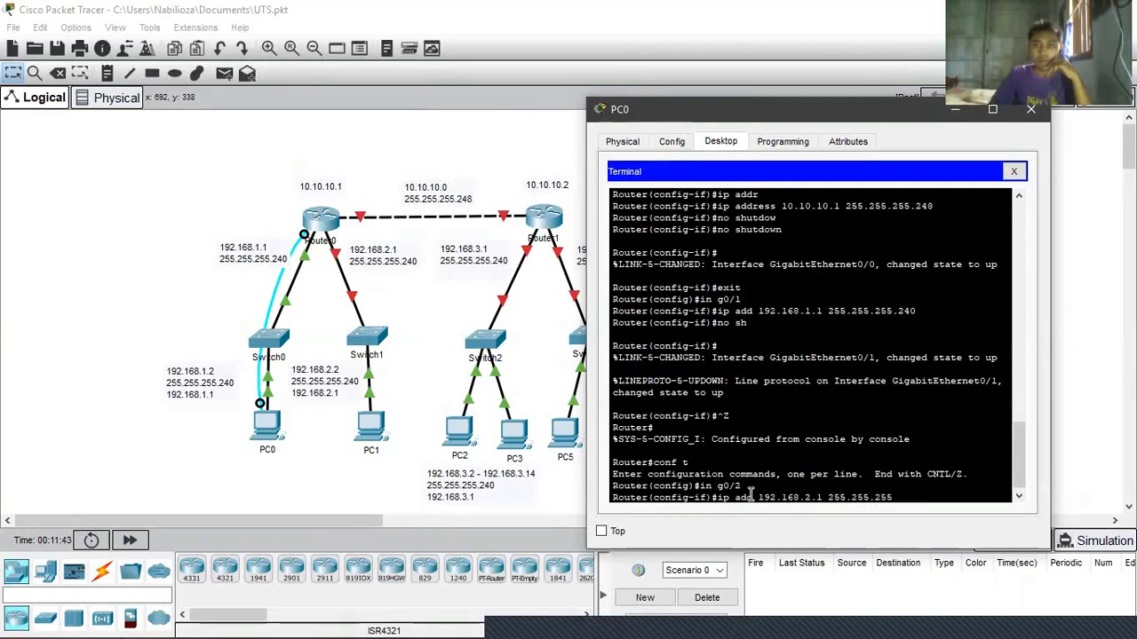
pyautogui.write('.240')
pyautogui.press('Return')
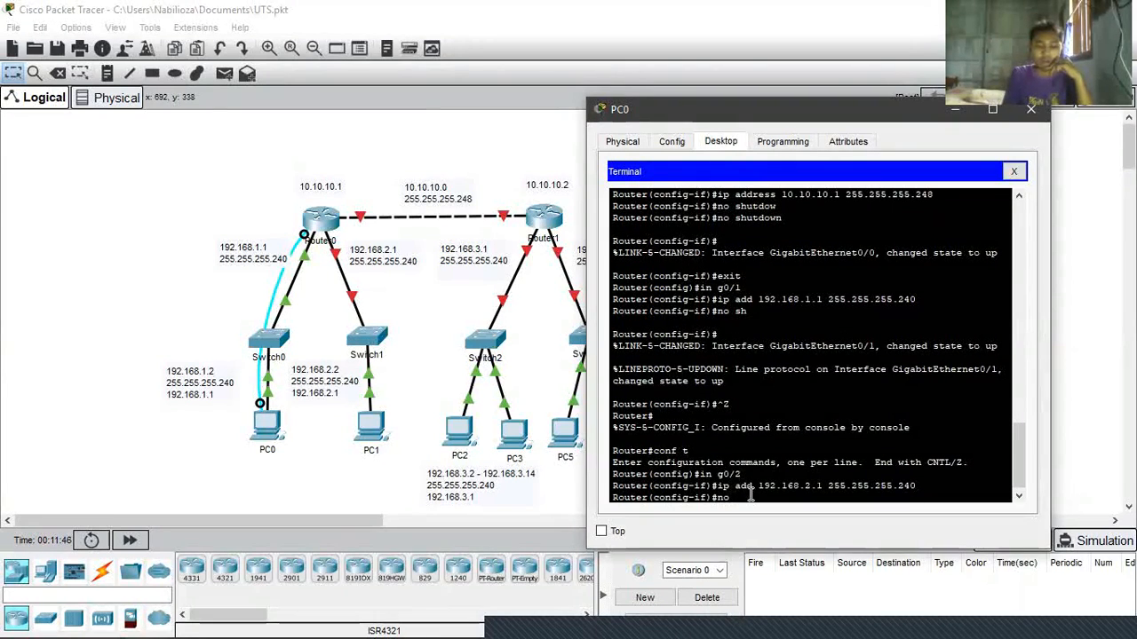
# Step: Enable interface g0/2 with no shutdown, and close PC0's terminal window
pyautogui.write('no shutd')
pyautogui.press('Tab')
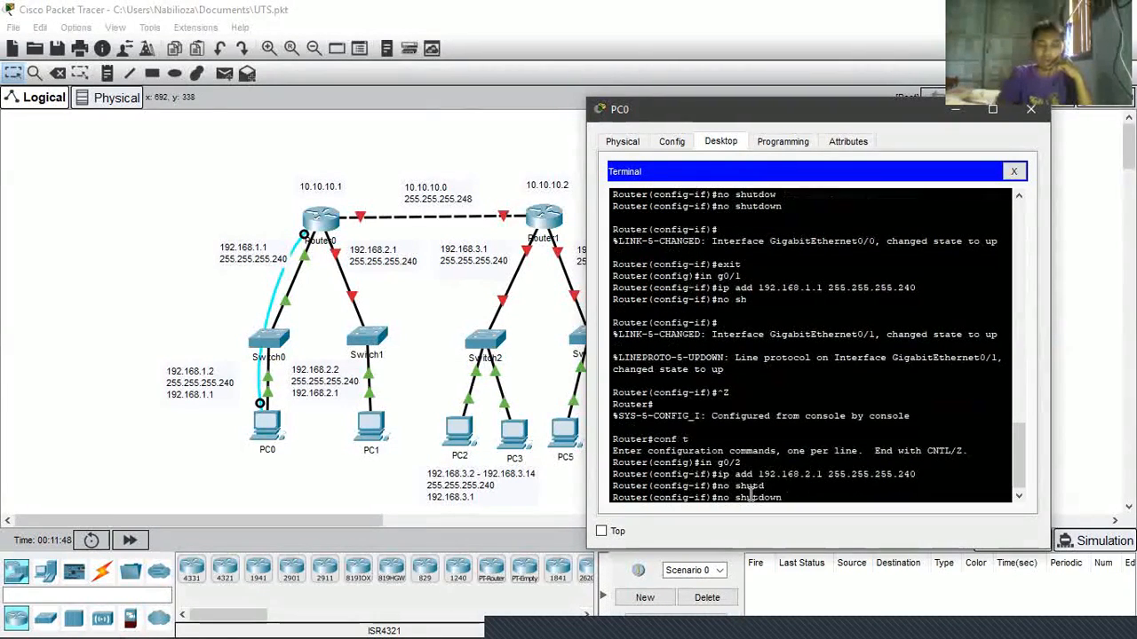
pyautogui.press('Return')
pyautogui.press('Return')
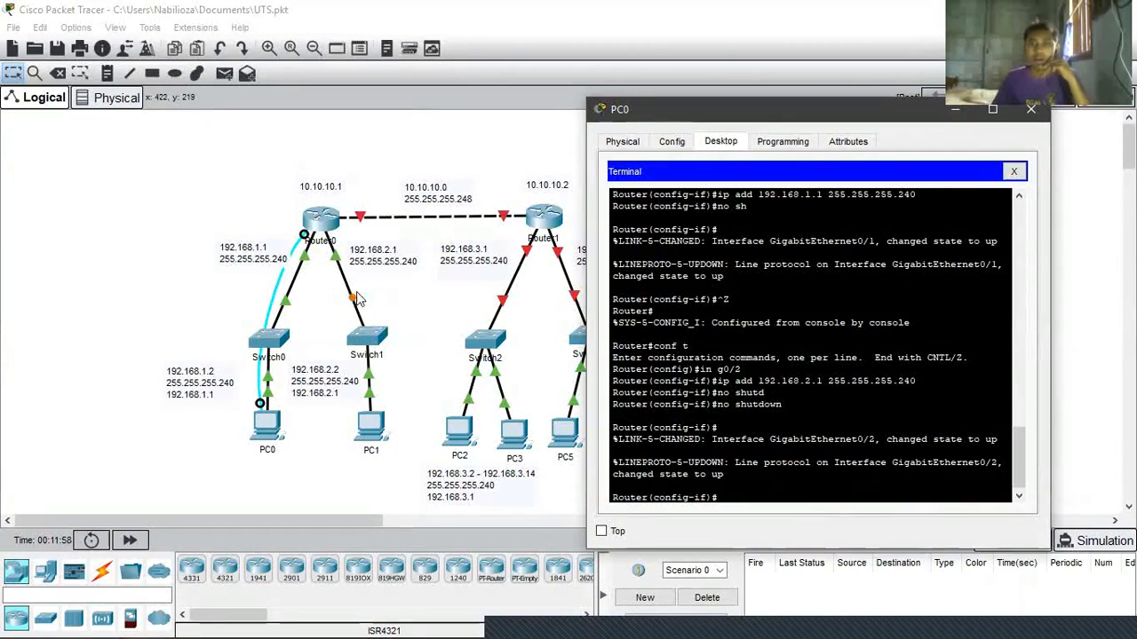
pyautogui.click(1047, 108)
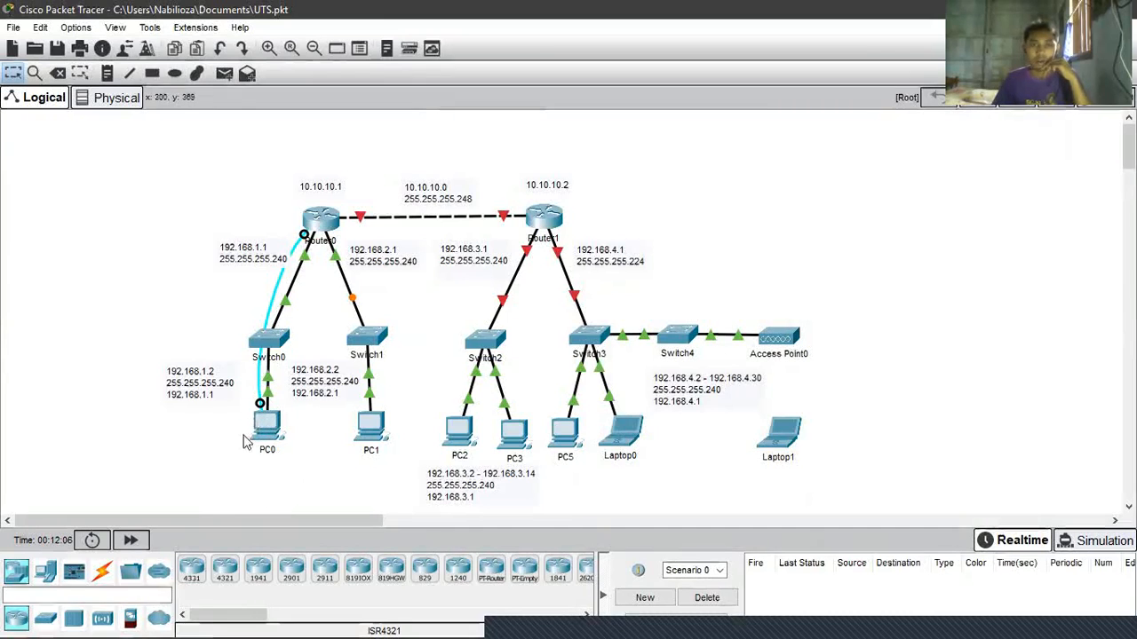
# Step: Open PC0's IP configuration and set its static IPv4 address to 192.168.1.2
pyautogui.click(256, 429)
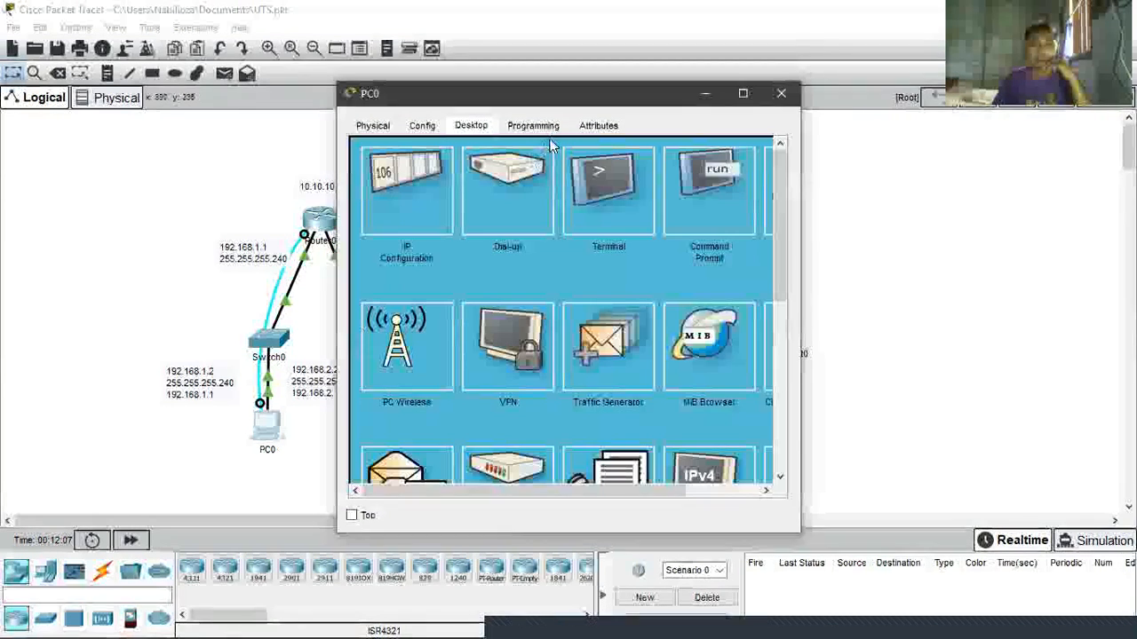
pyautogui.moveTo(554, 97); pyautogui.dragTo(831, 85)
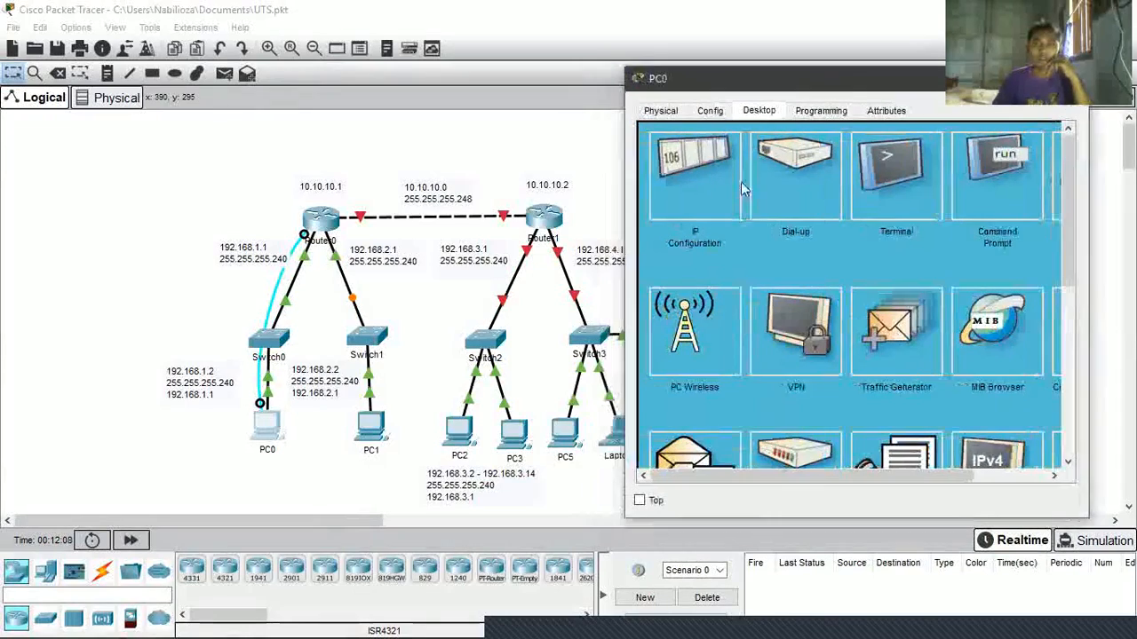
pyautogui.click(712, 196)
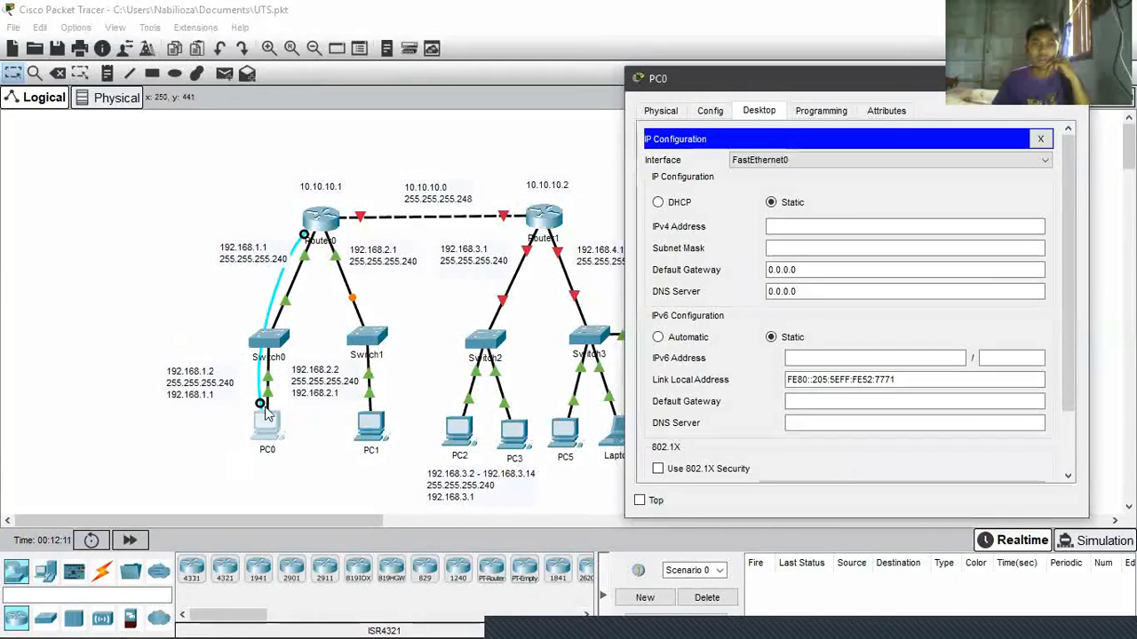
pyautogui.click(821, 228)
pyautogui.write('192.168.1.2')
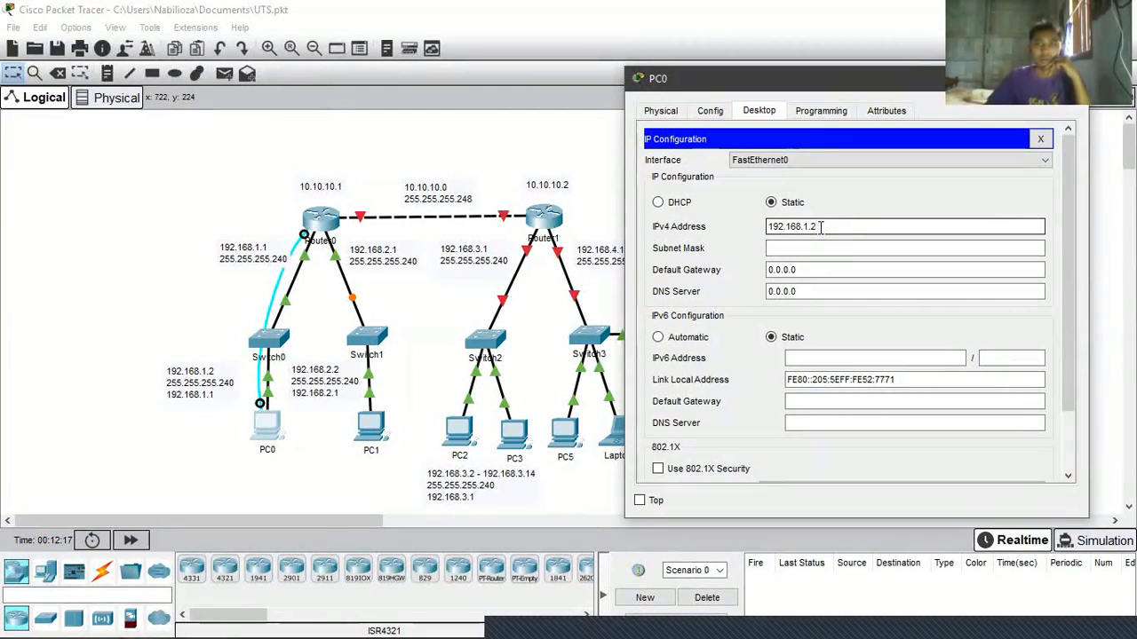
# Step: Set PC0's subnet mask to 255.255.255.240 and default gateway to 192.168.1.1, and close its window
pyautogui.press('Tab')
pyautogui.press('Right')
pyautogui.press('BackSpace')
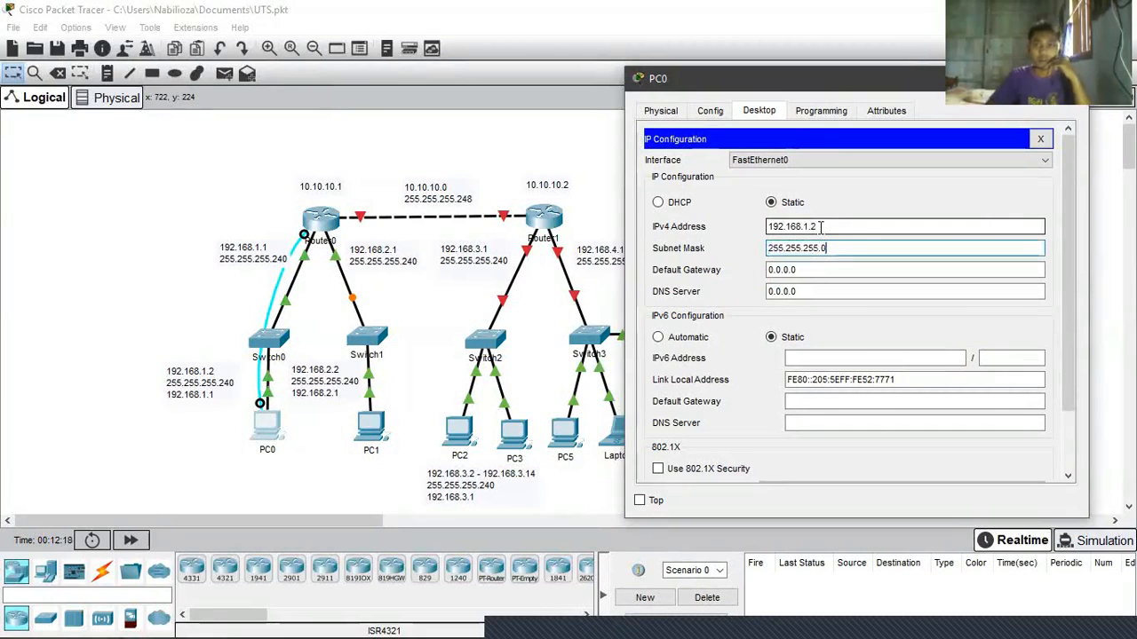
pyautogui.write('240')
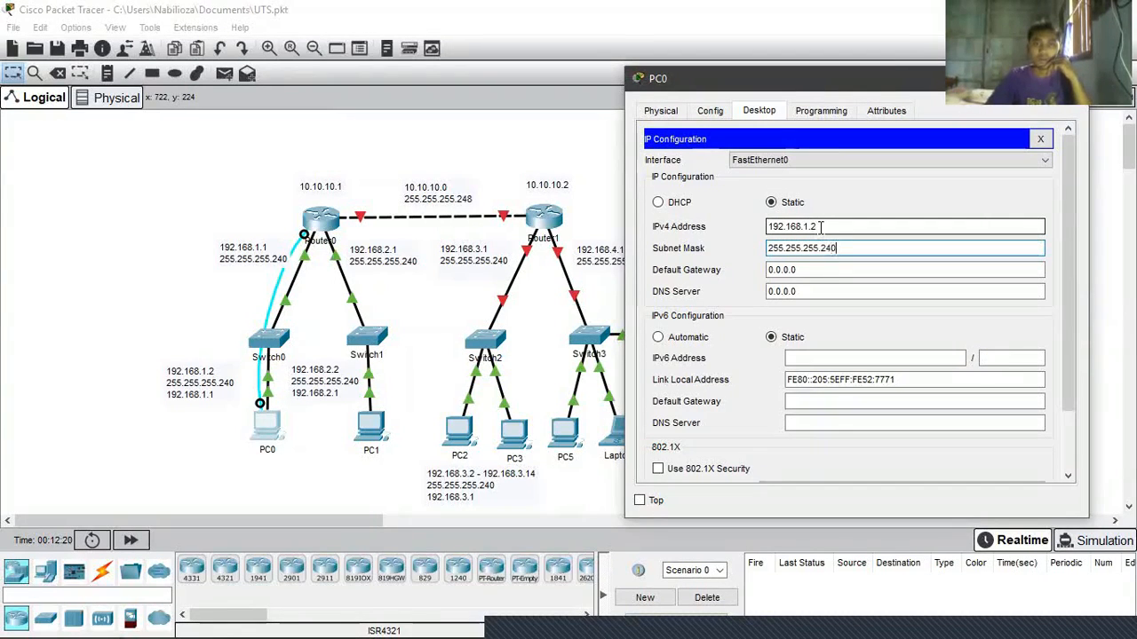
pyautogui.press('Tab')
pyautogui.write('192.168.1.1')
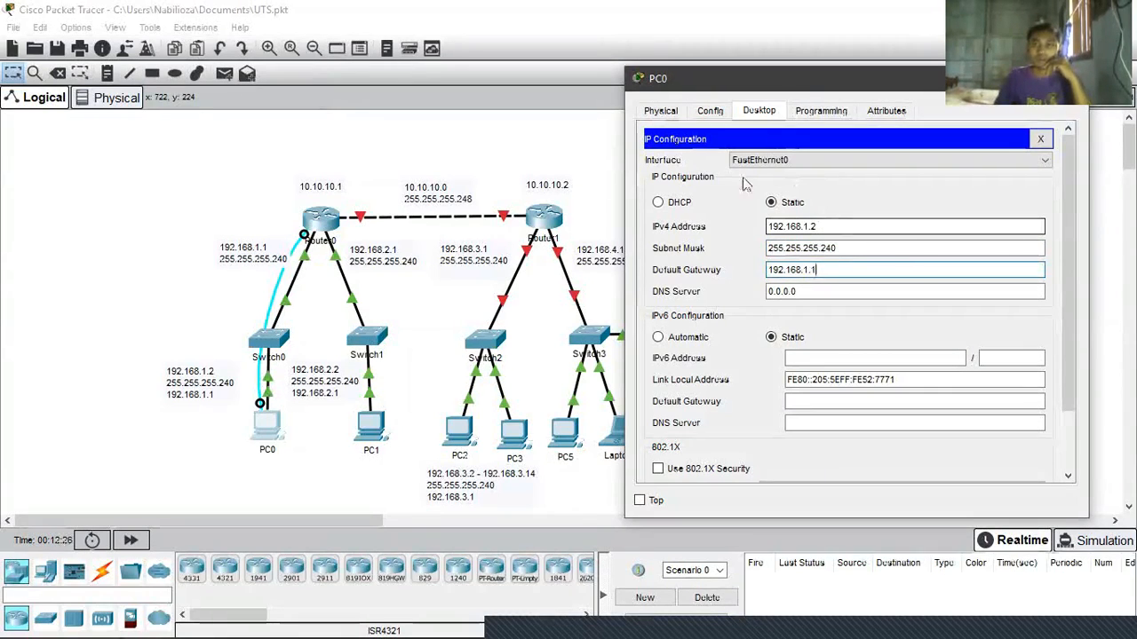
pyautogui.click(1040, 140)
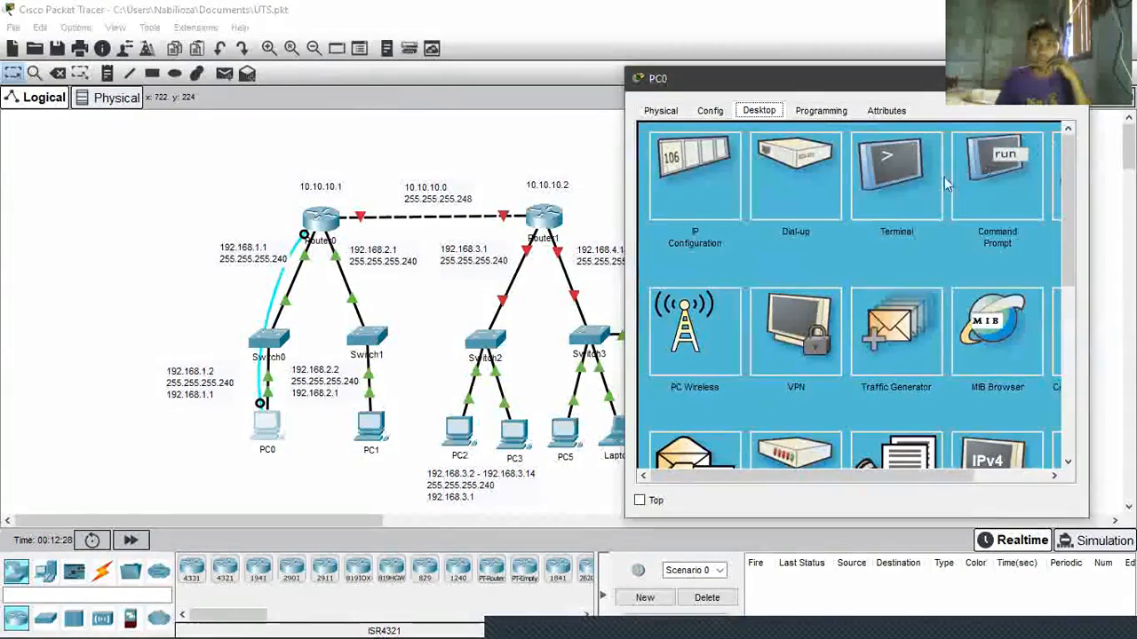
pyautogui.click(1070, 78)
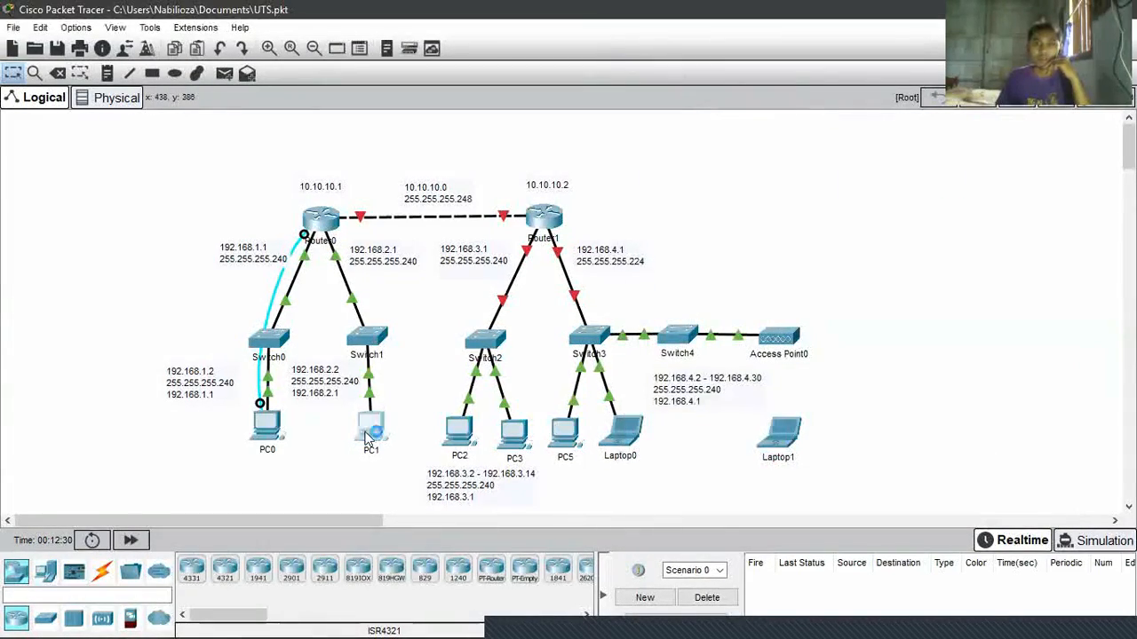
# Step: Open PC1's IP configuration and set its static IPv4 address to 192.168.2.2
pyautogui.click(369, 435)
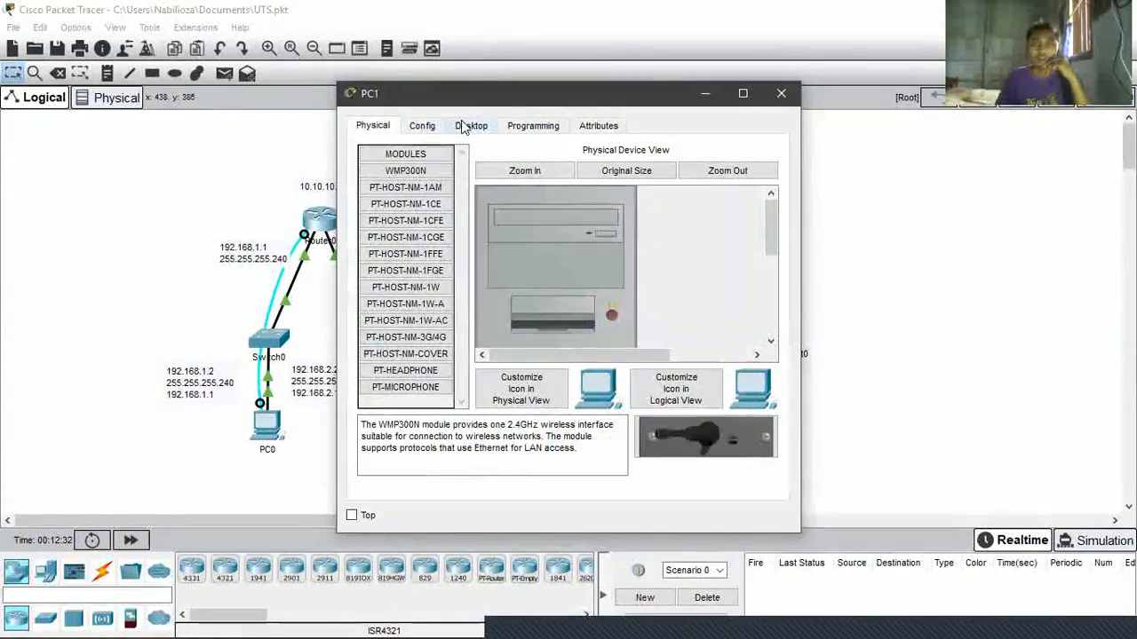
pyautogui.click(468, 125)
pyautogui.click(426, 218)
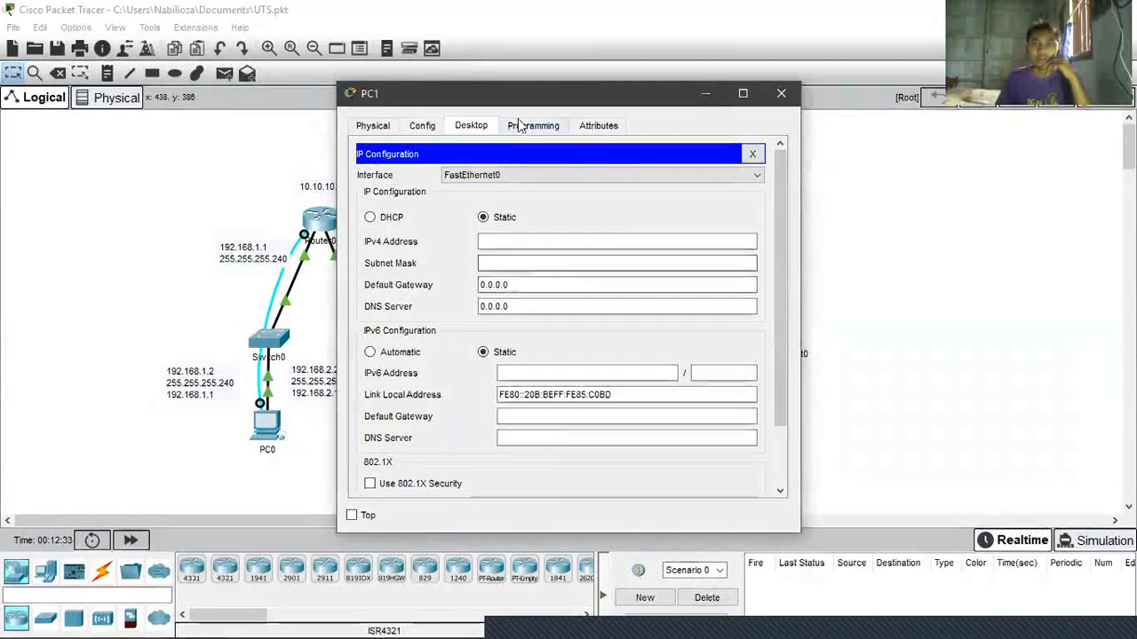
pyautogui.moveTo(652, 89); pyautogui.dragTo(865, 109)
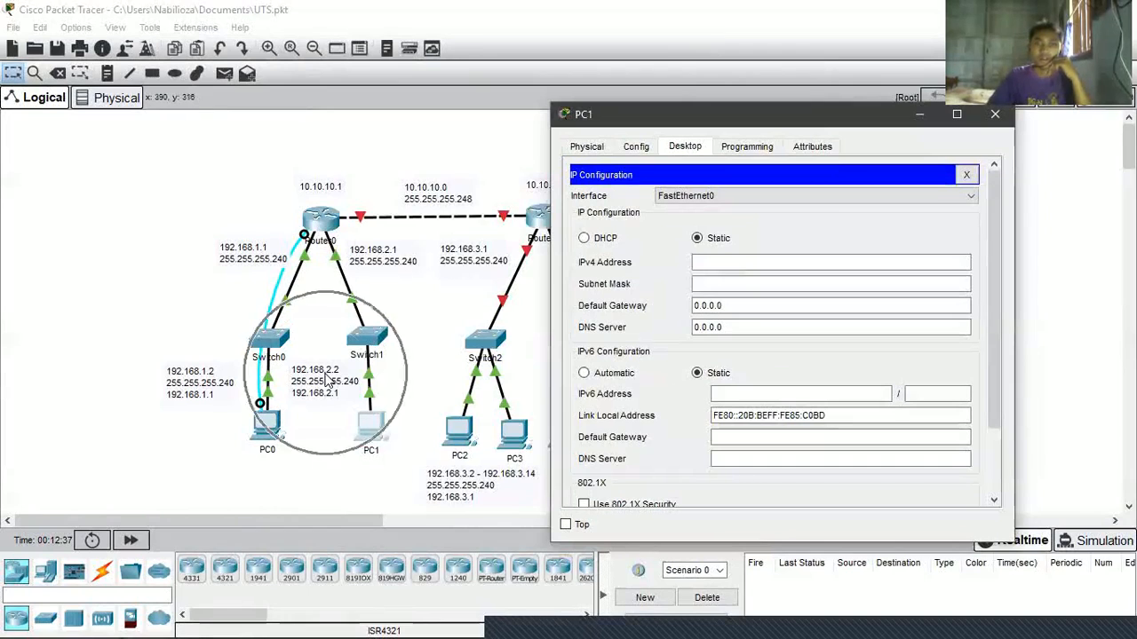
pyautogui.click(724, 263)
pyautogui.click(724, 263)
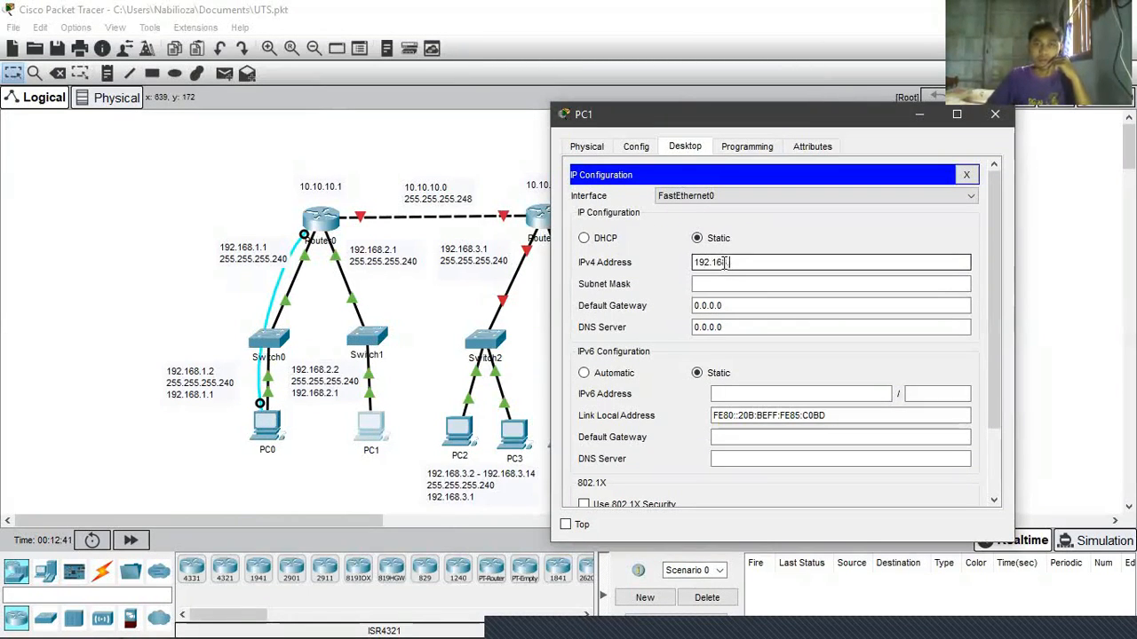
pyautogui.write('192.168.2.2')
# Step: Set PC1's subnet mask to 255.255.255.240 and default gateway to 192.168.2.1, and close the IP configuration
pyautogui.press('Tab')
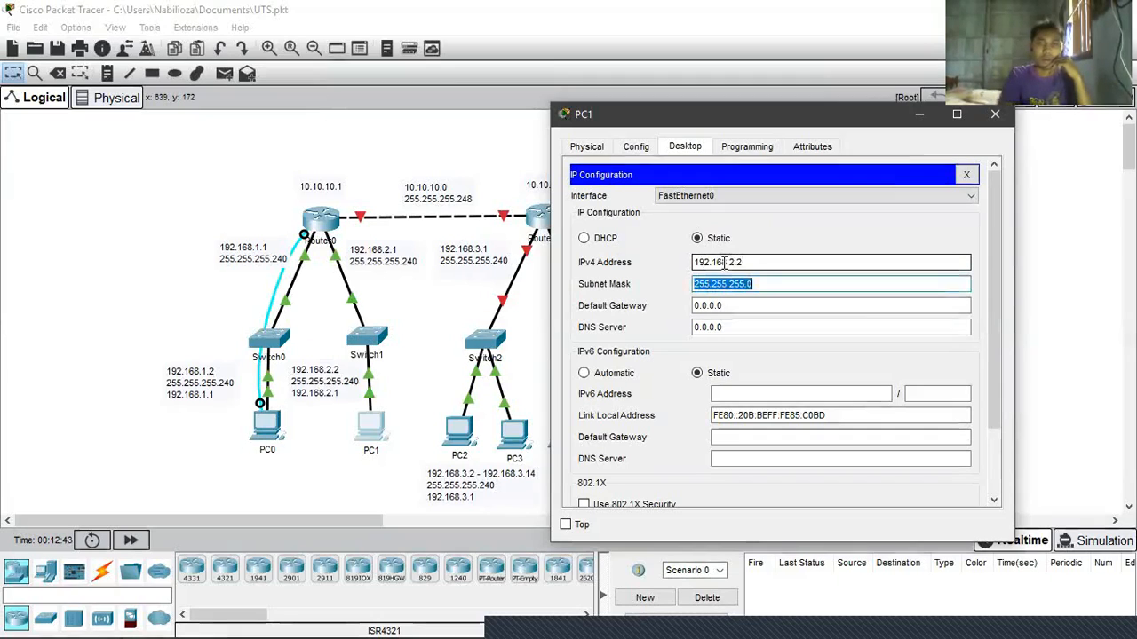
pyautogui.press('Right')
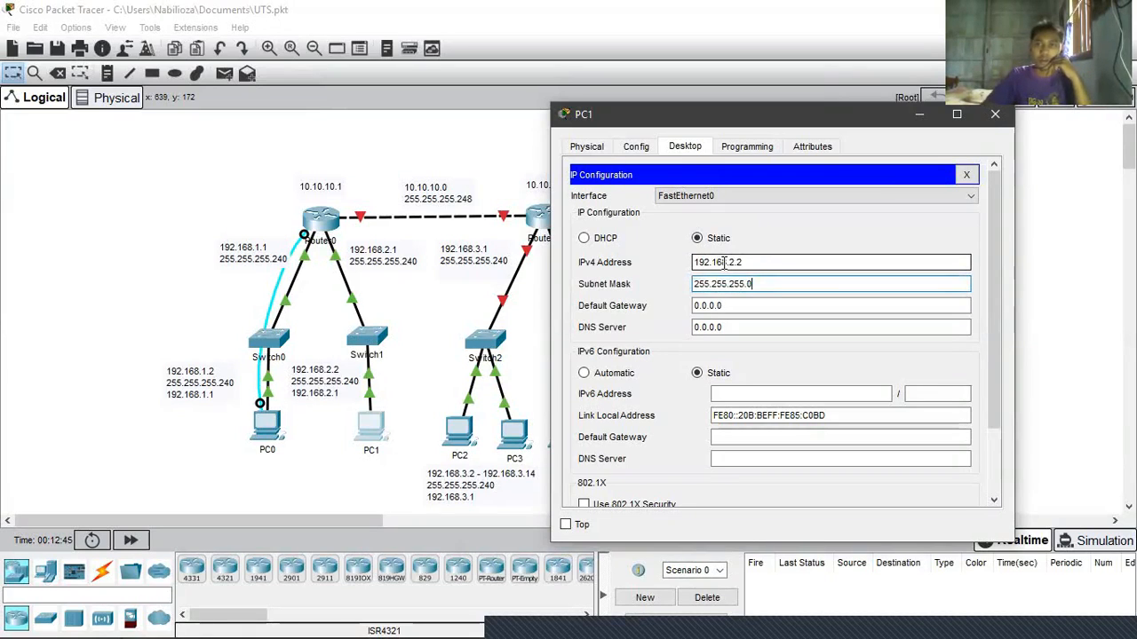
pyautogui.write('240')
pyautogui.press('Tab')
pyautogui.write('192.168.2.1')
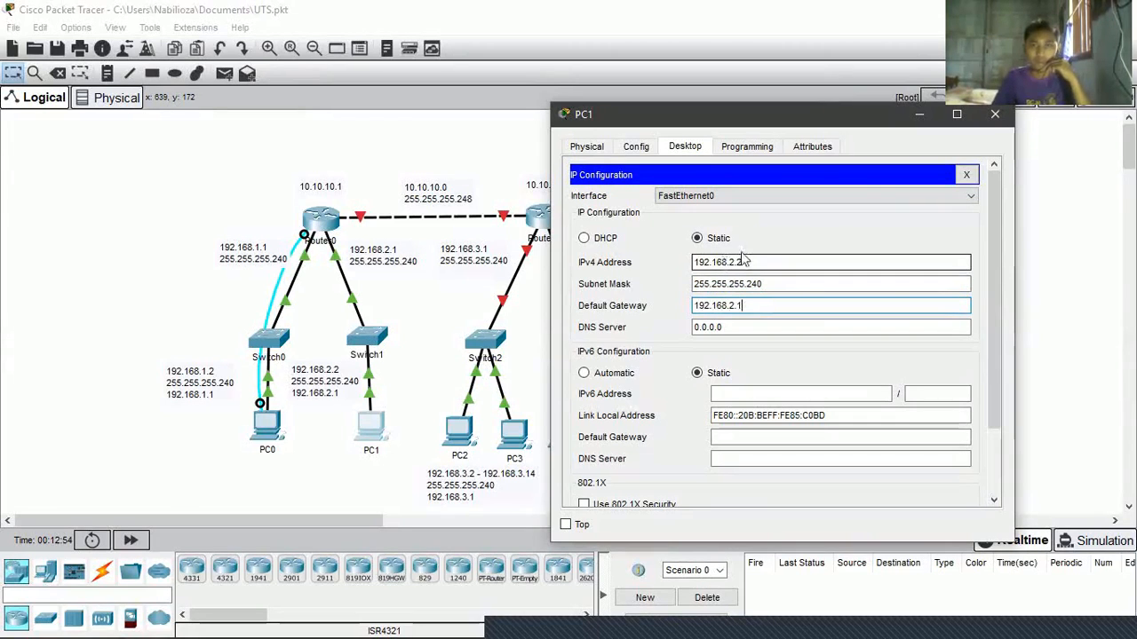
pyautogui.click(966, 174)
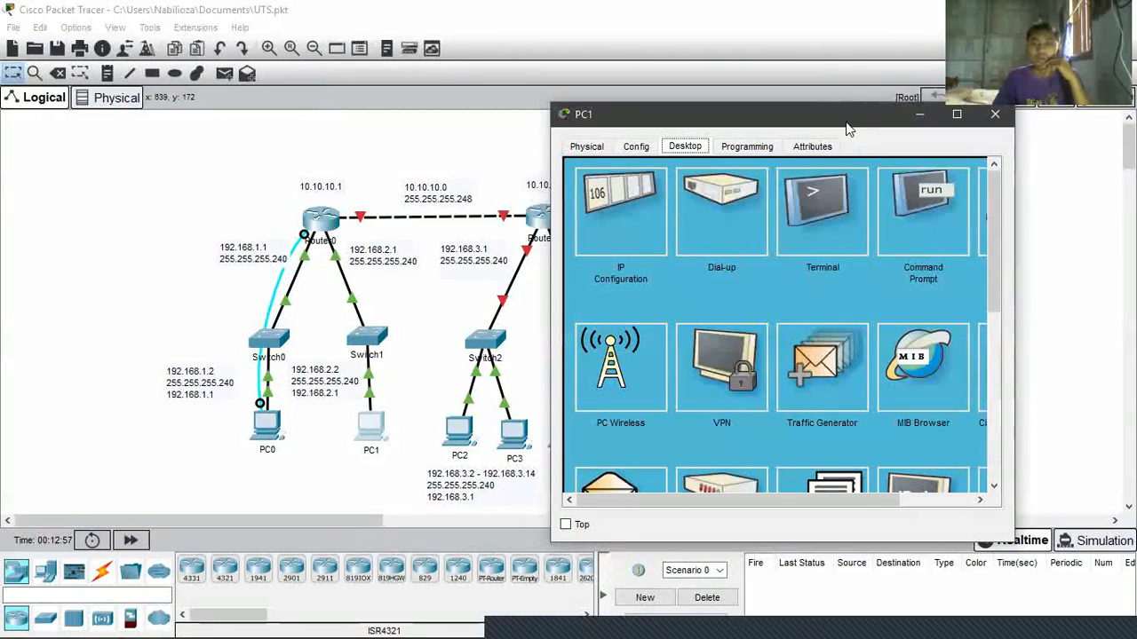
# Step: Open the command prompt on PC1 and move its window clear of the webcam area
pyautogui.moveTo(868, 104); pyautogui.dragTo(916, 43)
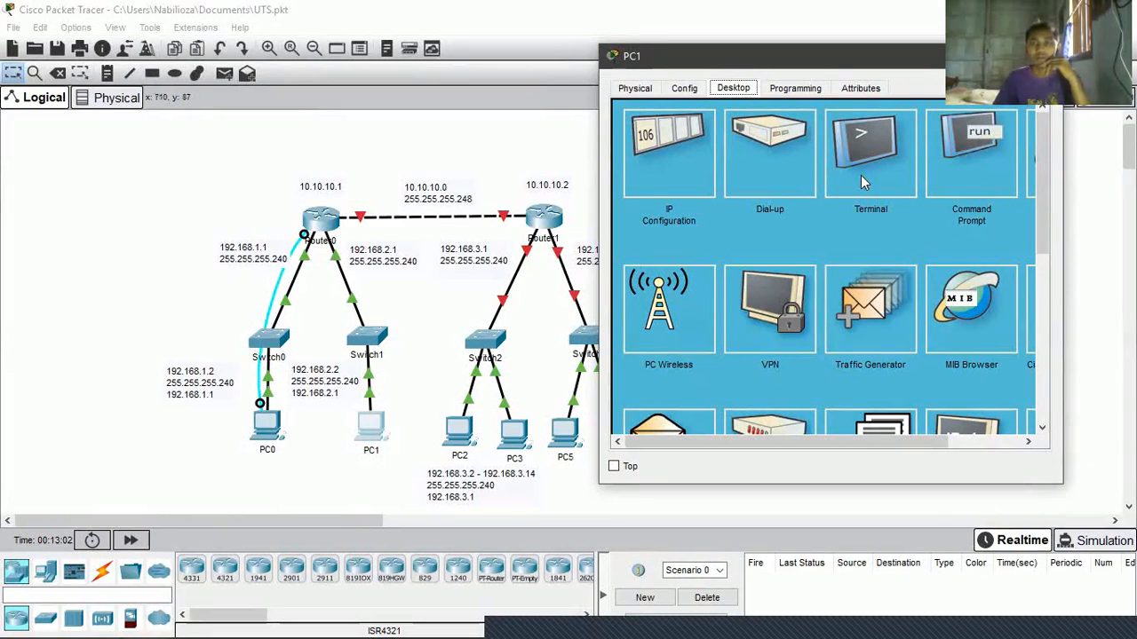
pyautogui.click(984, 158)
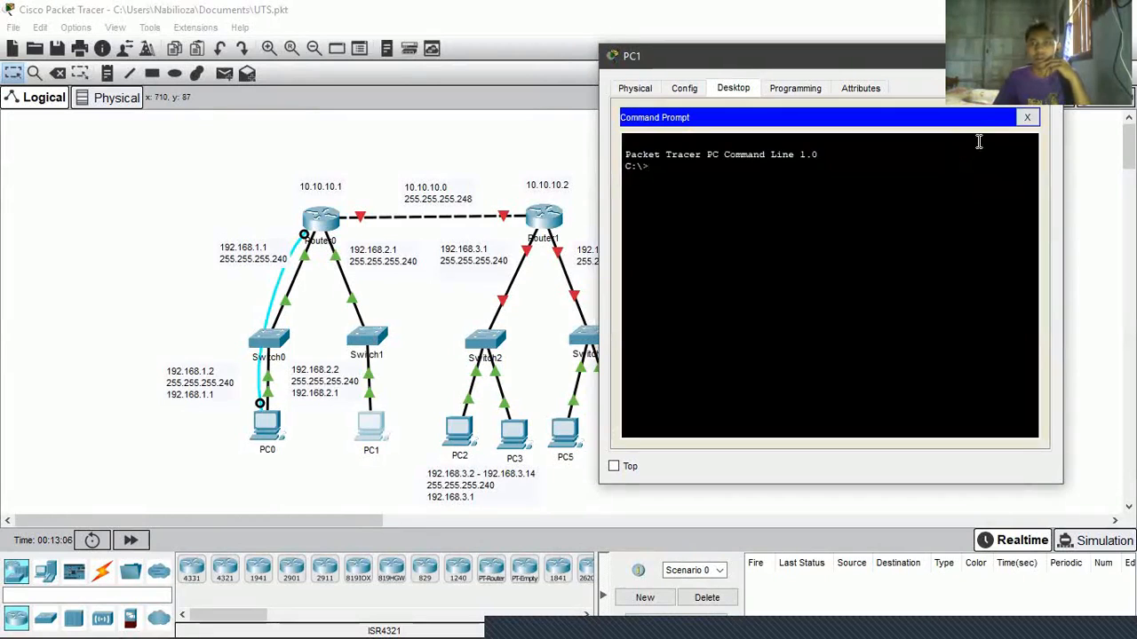
pyautogui.moveTo(923, 67); pyautogui.dragTo(812, 34)
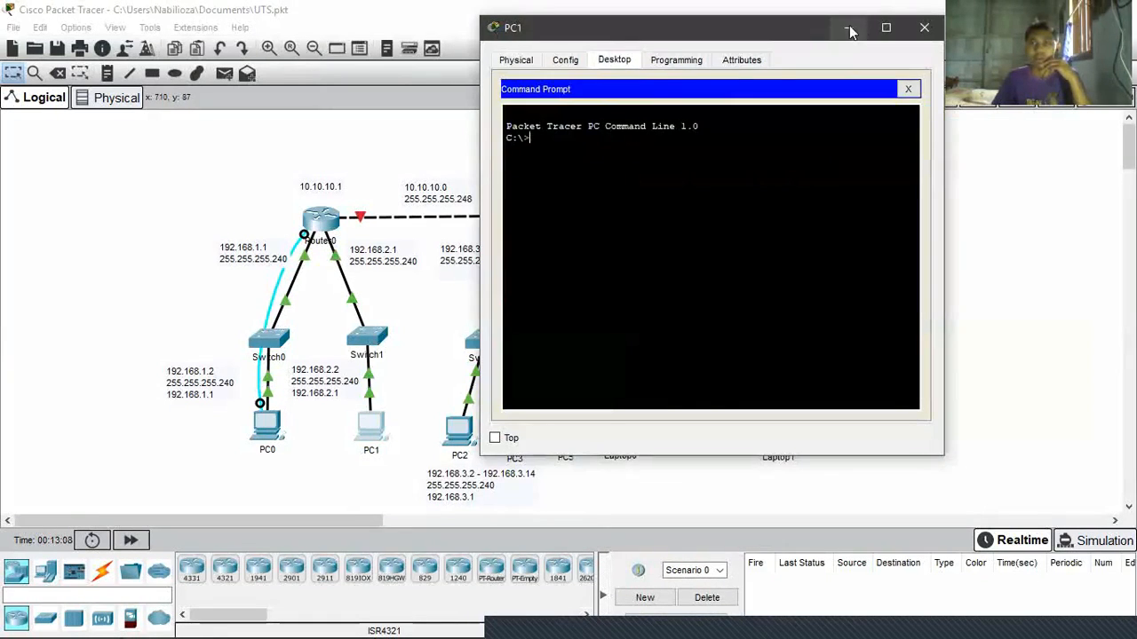
# Step: Minimize PC1's window, switch to Simulation mode and close the Simulation Panel
pyautogui.click(932, 22)
pyautogui.click(1079, 544)
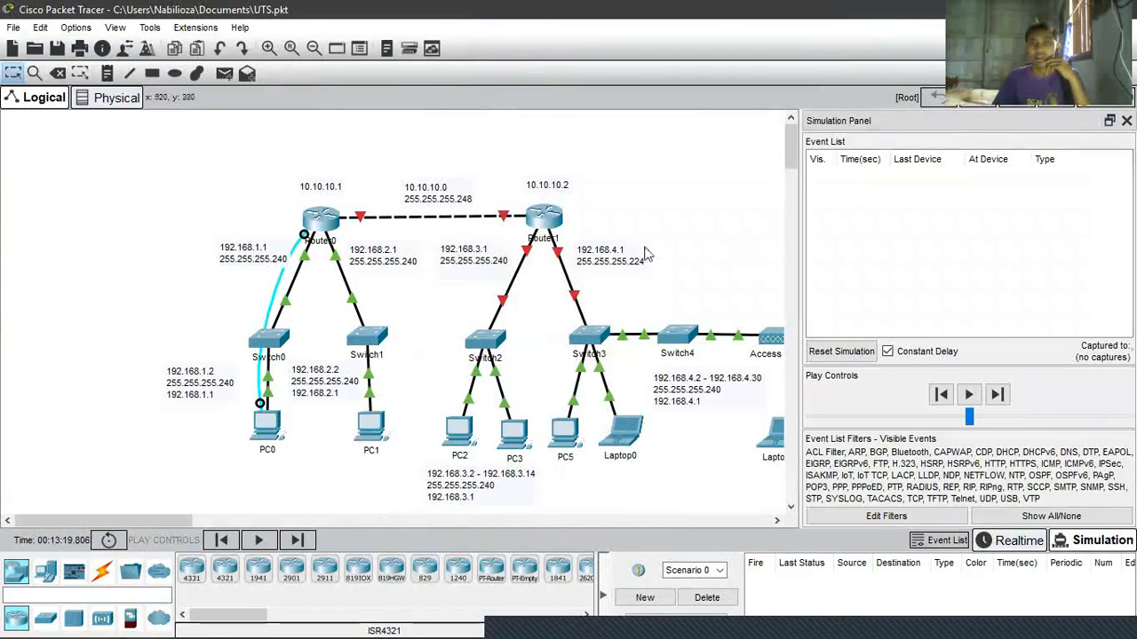
pyautogui.click(1126, 120)
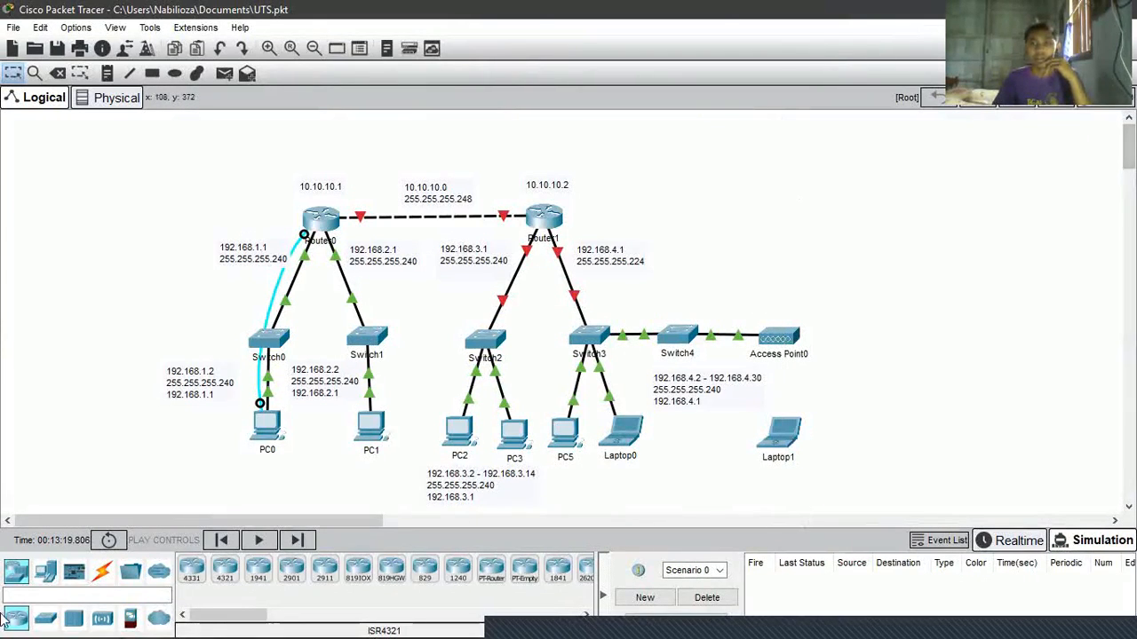
# Step: Restore PC1's command prompt and begin a ping command to an address starting with 192.16, consulting the topology labels
pyautogui.moveTo(103, 622)
pyautogui.click(236, 551)
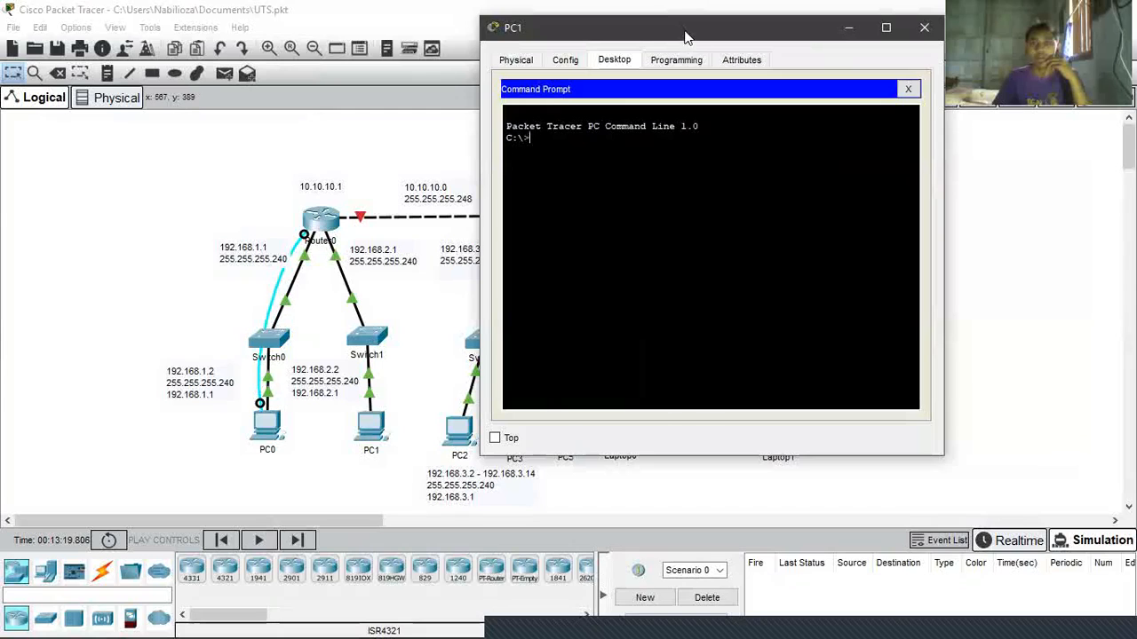
pyautogui.moveTo(685, 36); pyautogui.dragTo(751, 91)
pyautogui.write('ping')
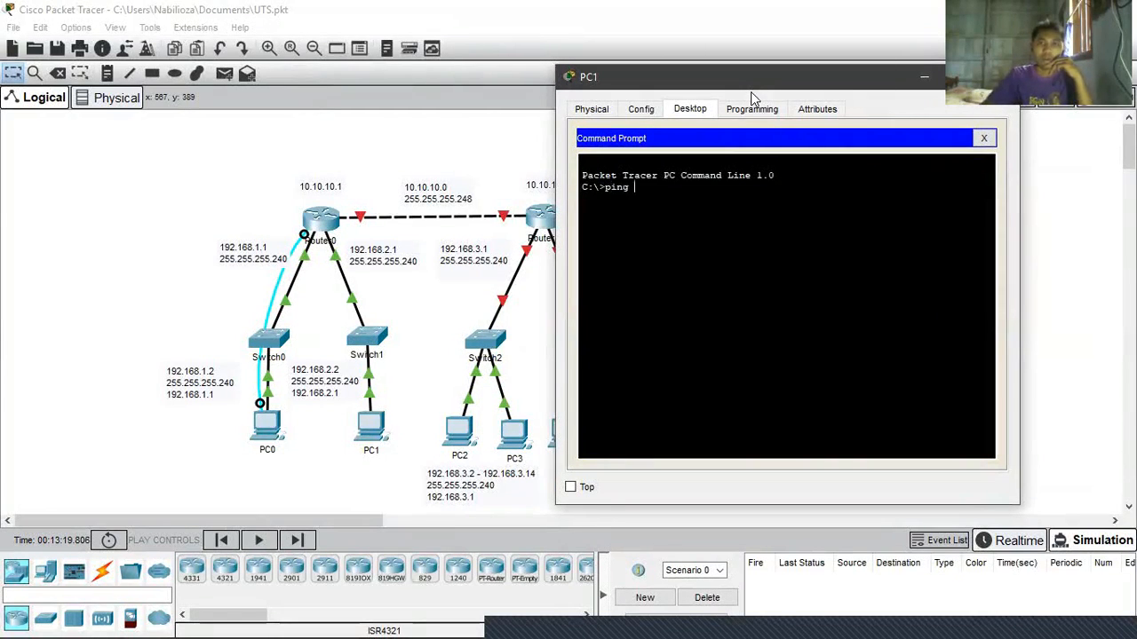
pyautogui.click(314, 156)
pyautogui.moveTo(337, 260)
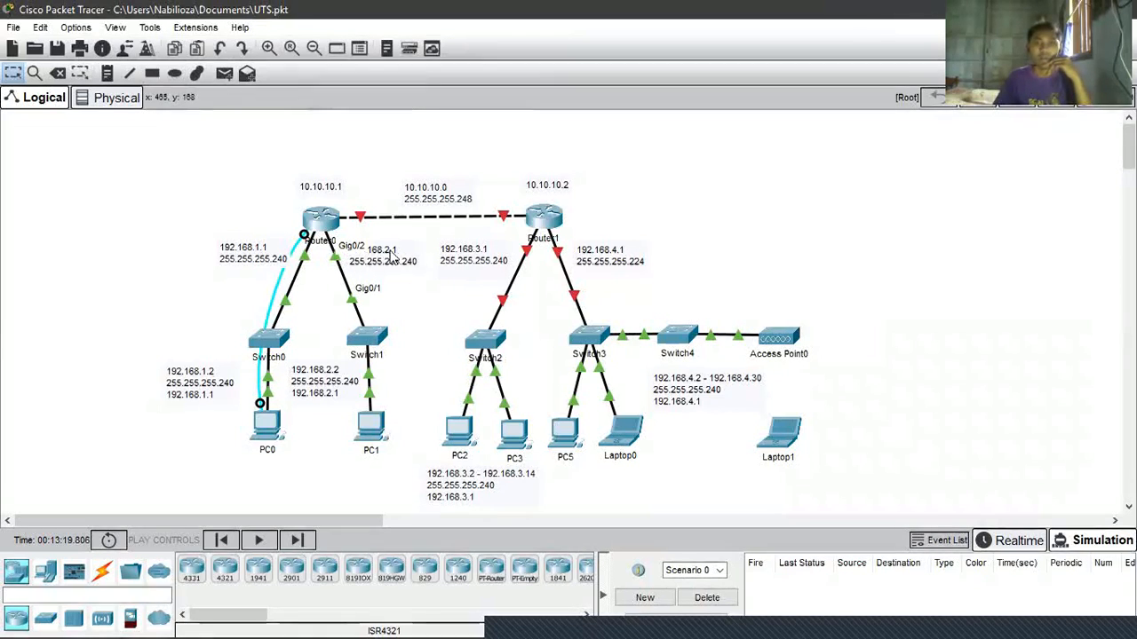
pyautogui.click(105, 621)
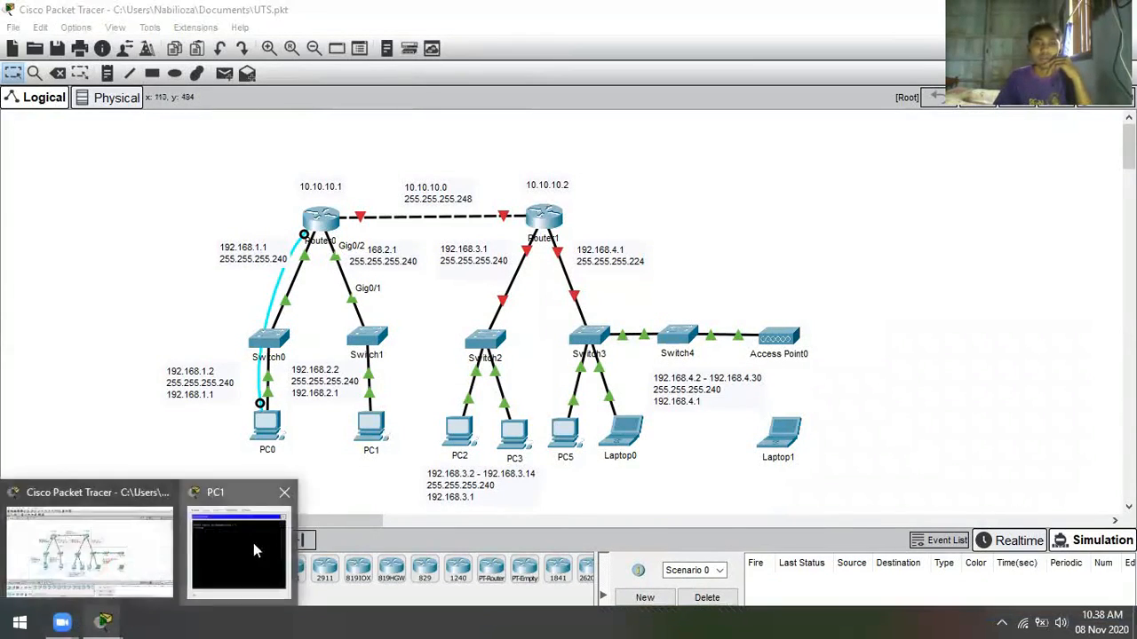
pyautogui.click(253, 542)
pyautogui.write('192')
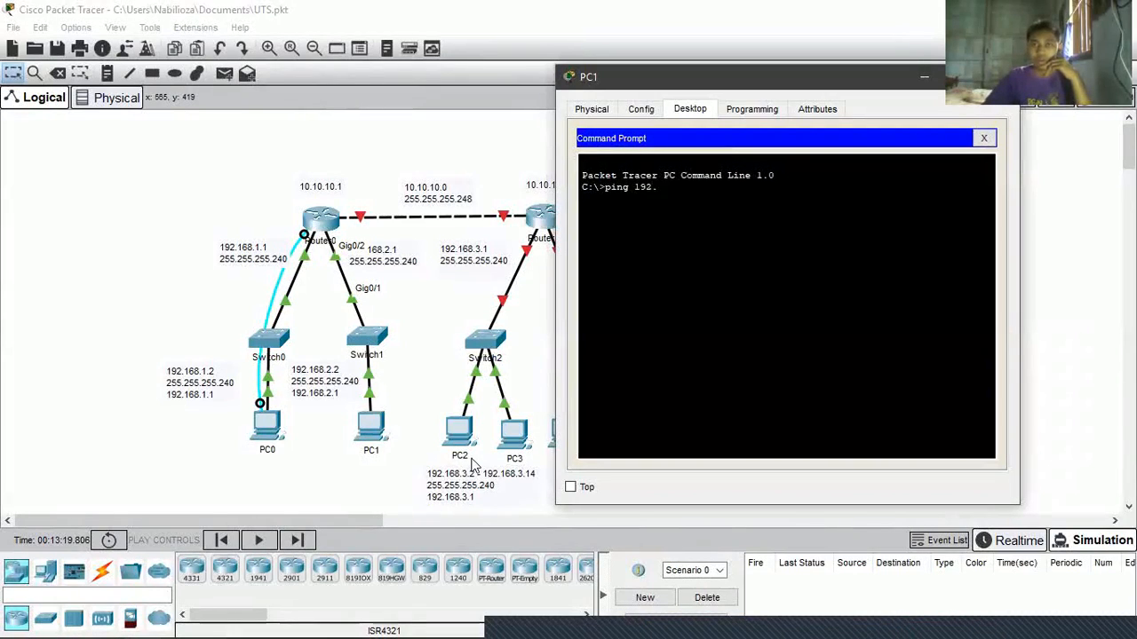
pyautogui.write('.18')
pyautogui.press('BackSpace')
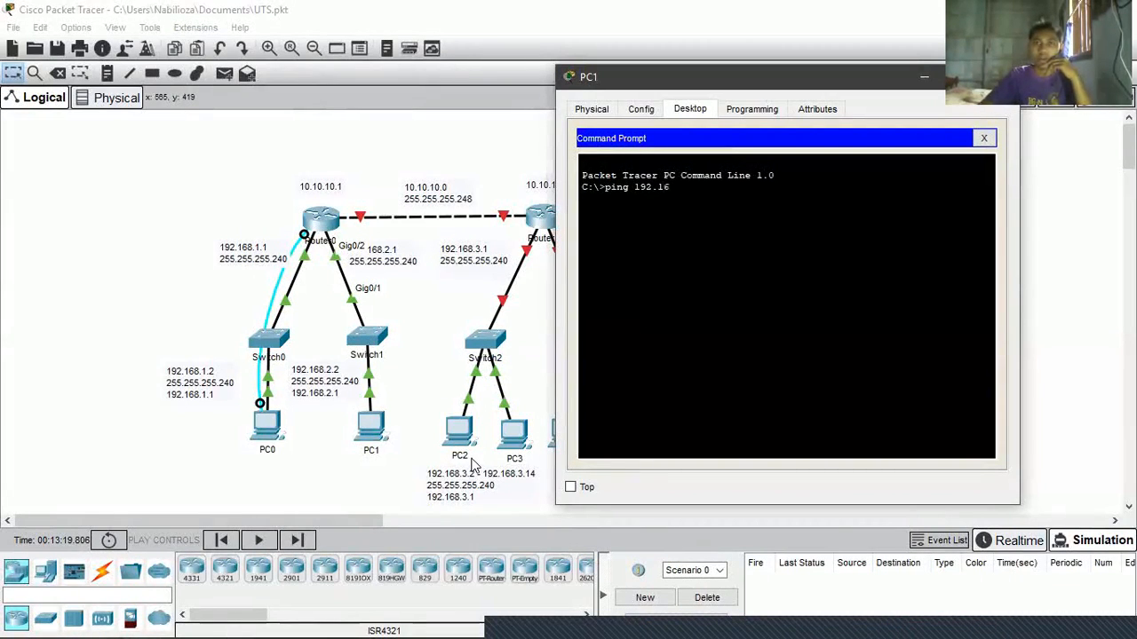